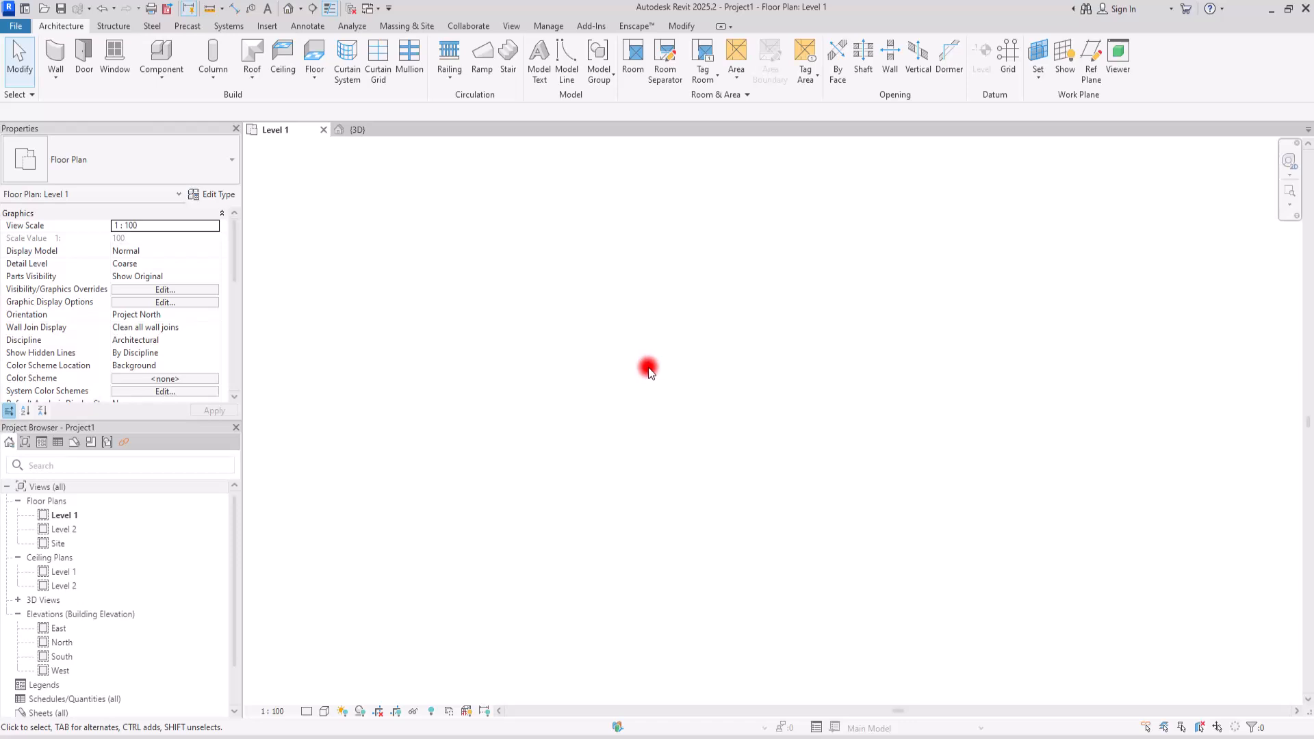
Draw a straight horizontal stacked wall of type Exterior - Brick Over Block w Metal Stud in the Level 1 plan.
left_click(57, 45)
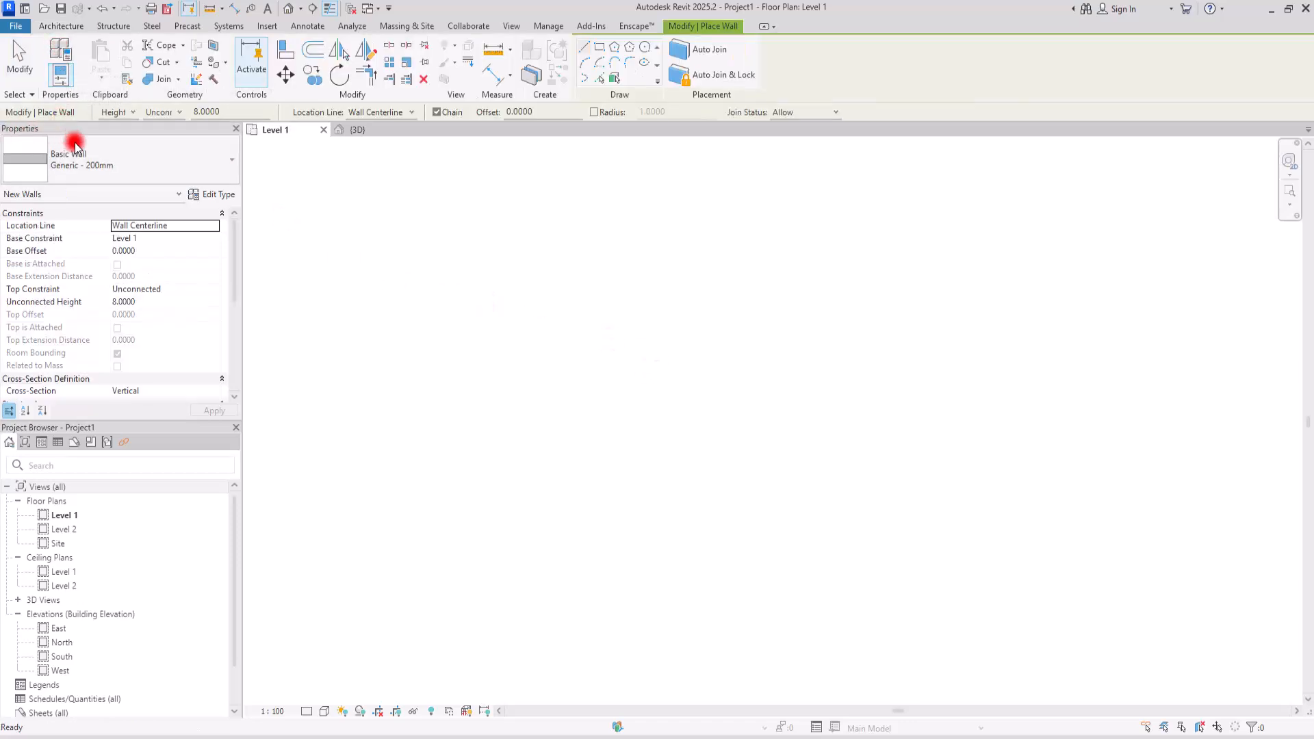
left_click(215, 165)
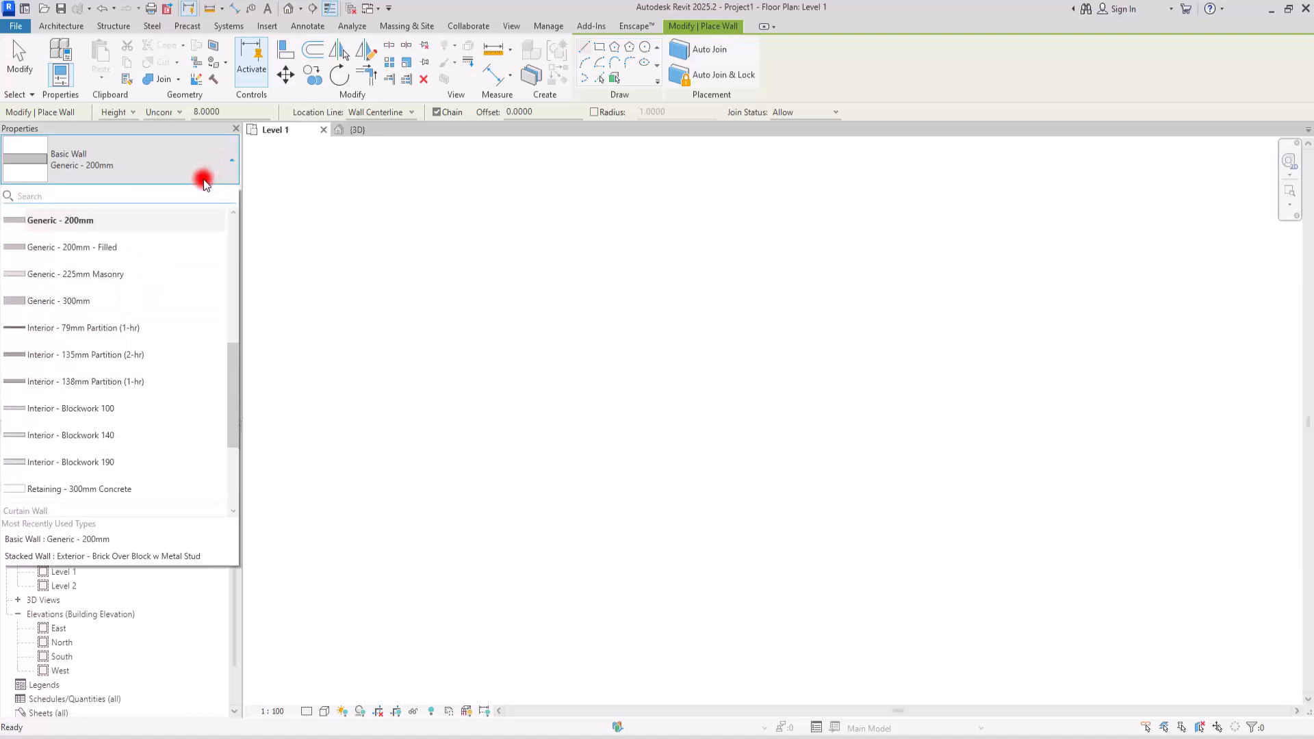
scroll(167, 340, "down", 2)
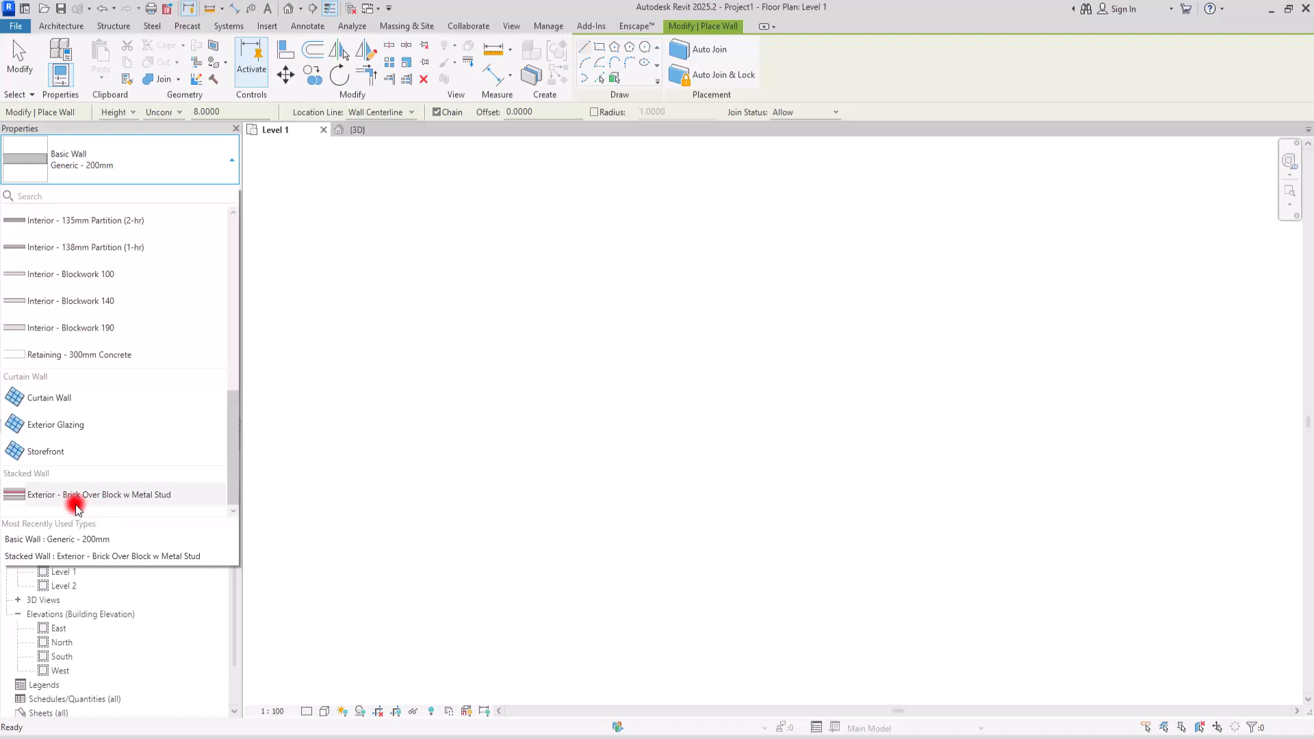
left_click(65, 495)
left_click(489, 387)
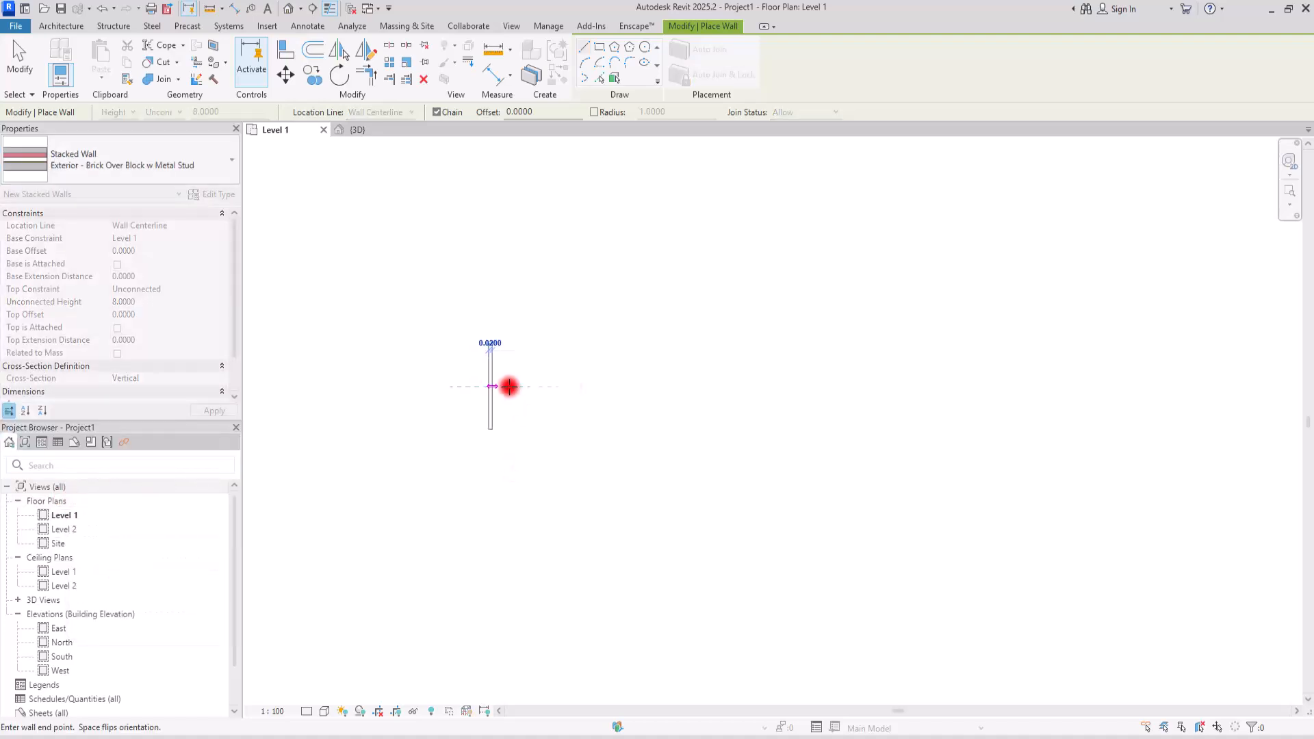
left_click(1092, 386)
key("Escape")
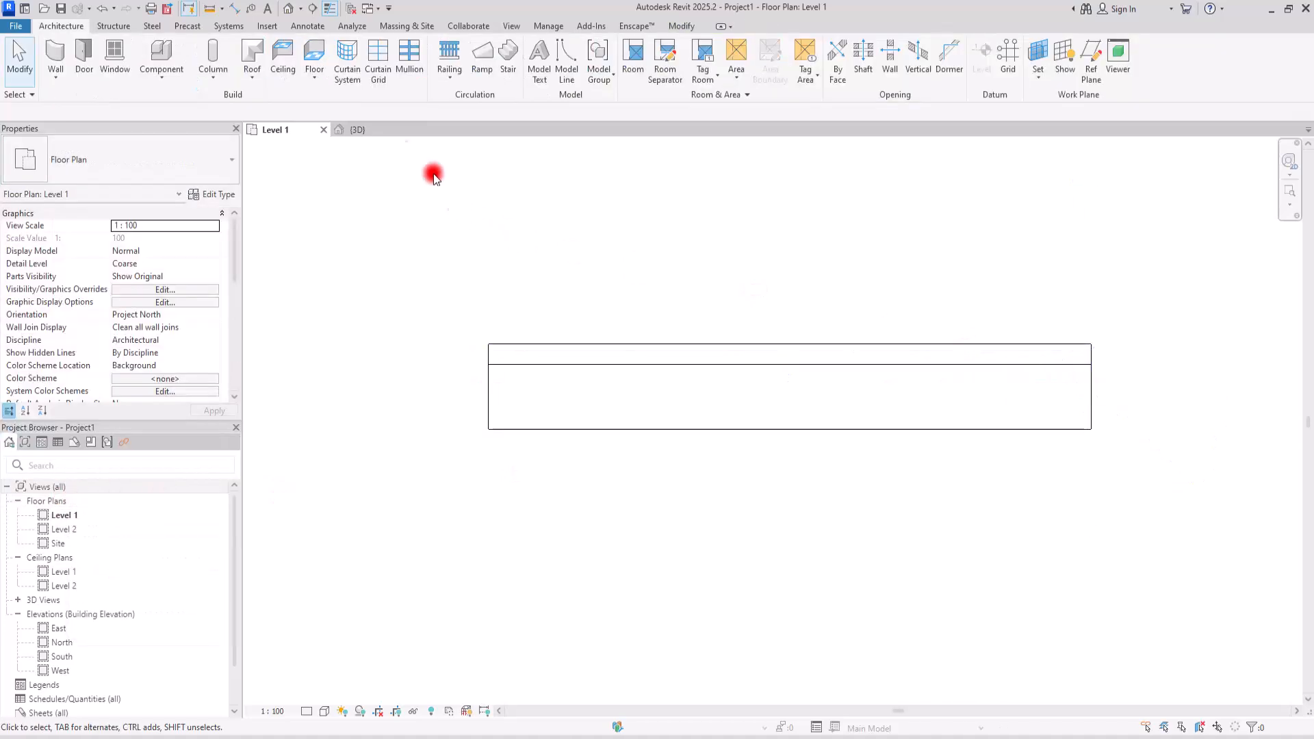
Select the stacked wall in the 3D view and open its type's structure for editing.
left_click(367, 130)
scroll(609, 338, "down", 7)
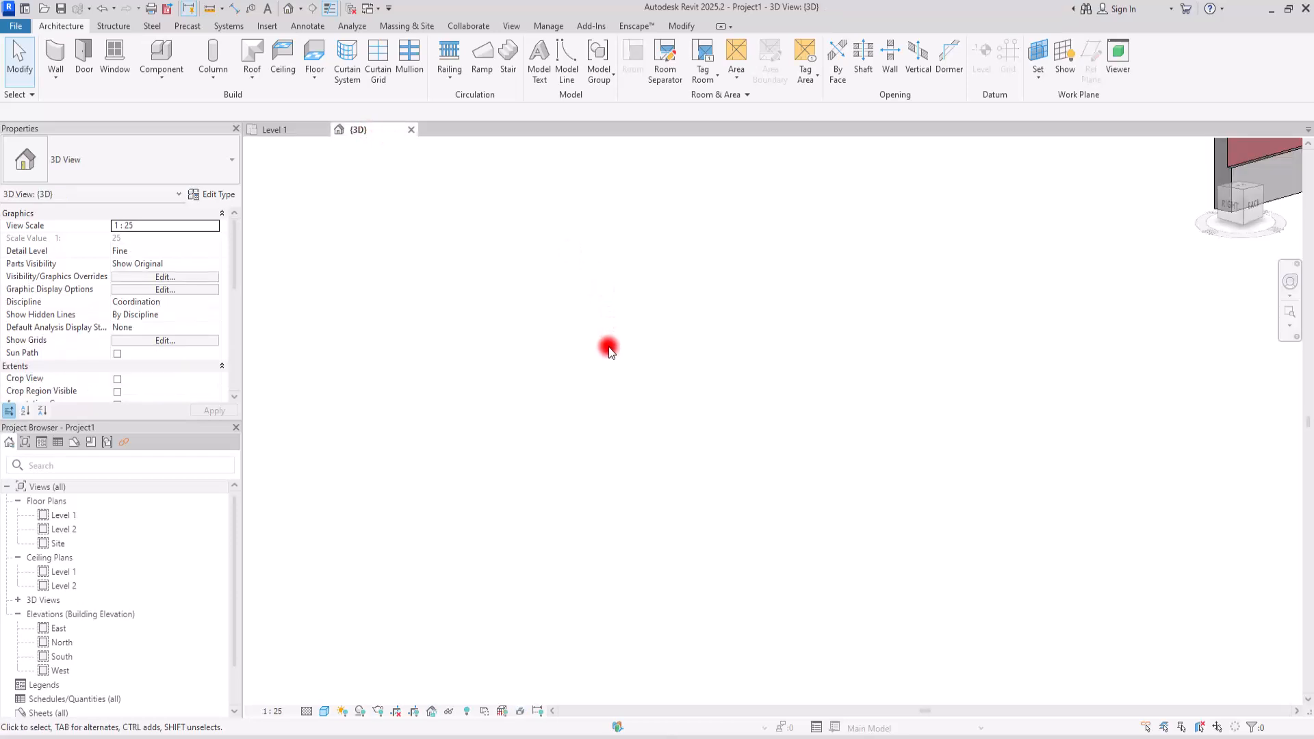
scroll(727, 349, "up", 3)
scroll(783, 326, "up", 5)
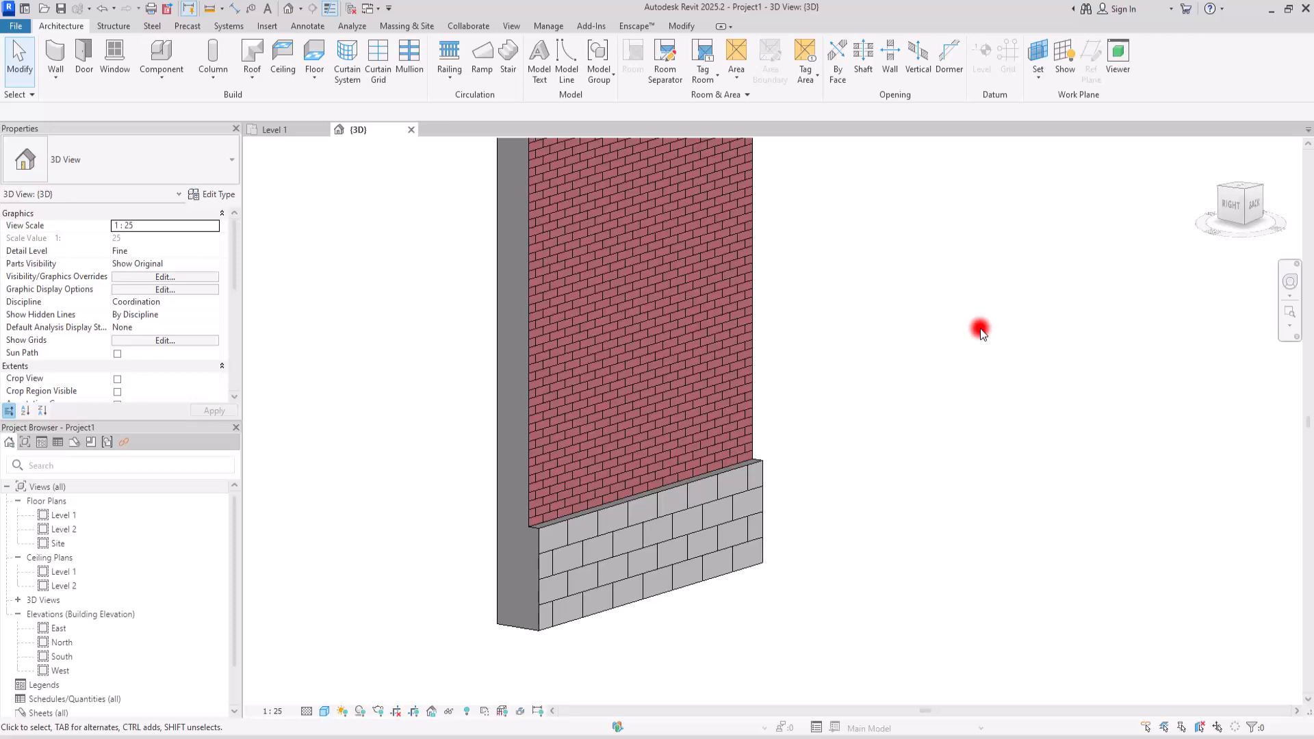
left_click(754, 249)
left_click(219, 196)
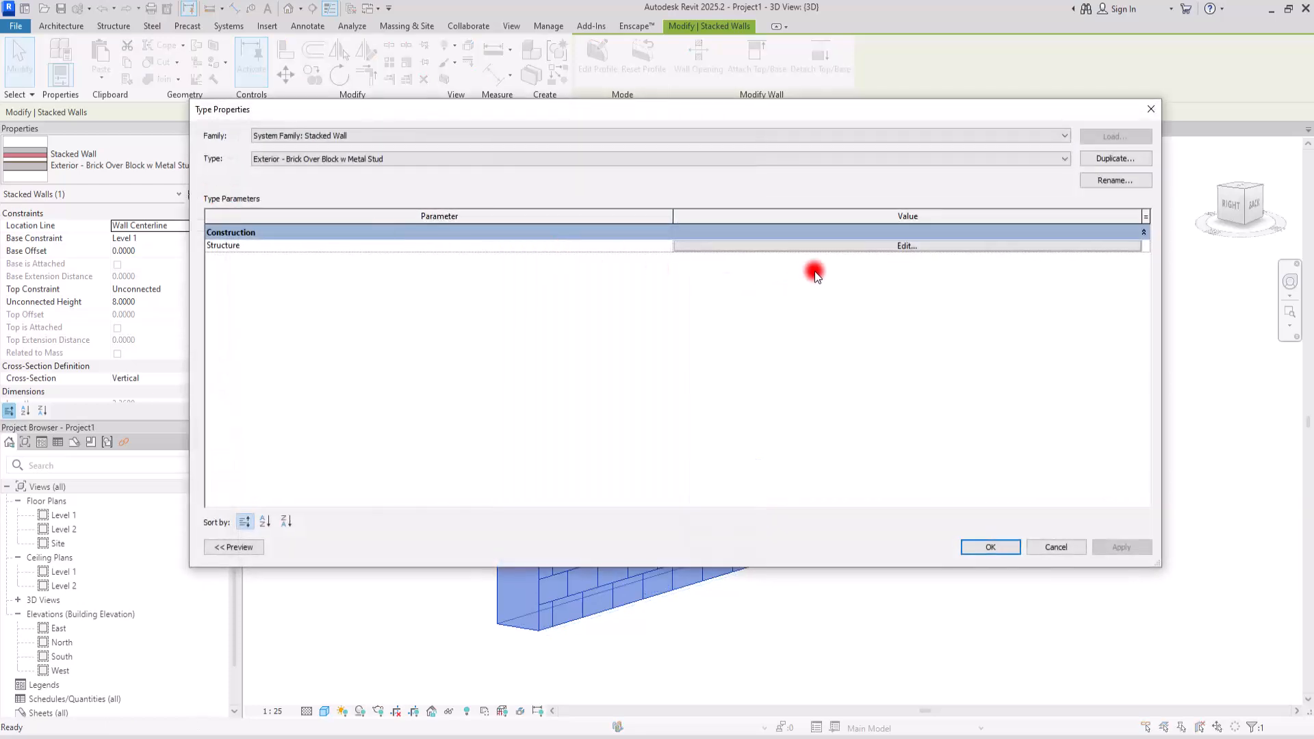
left_click(844, 246)
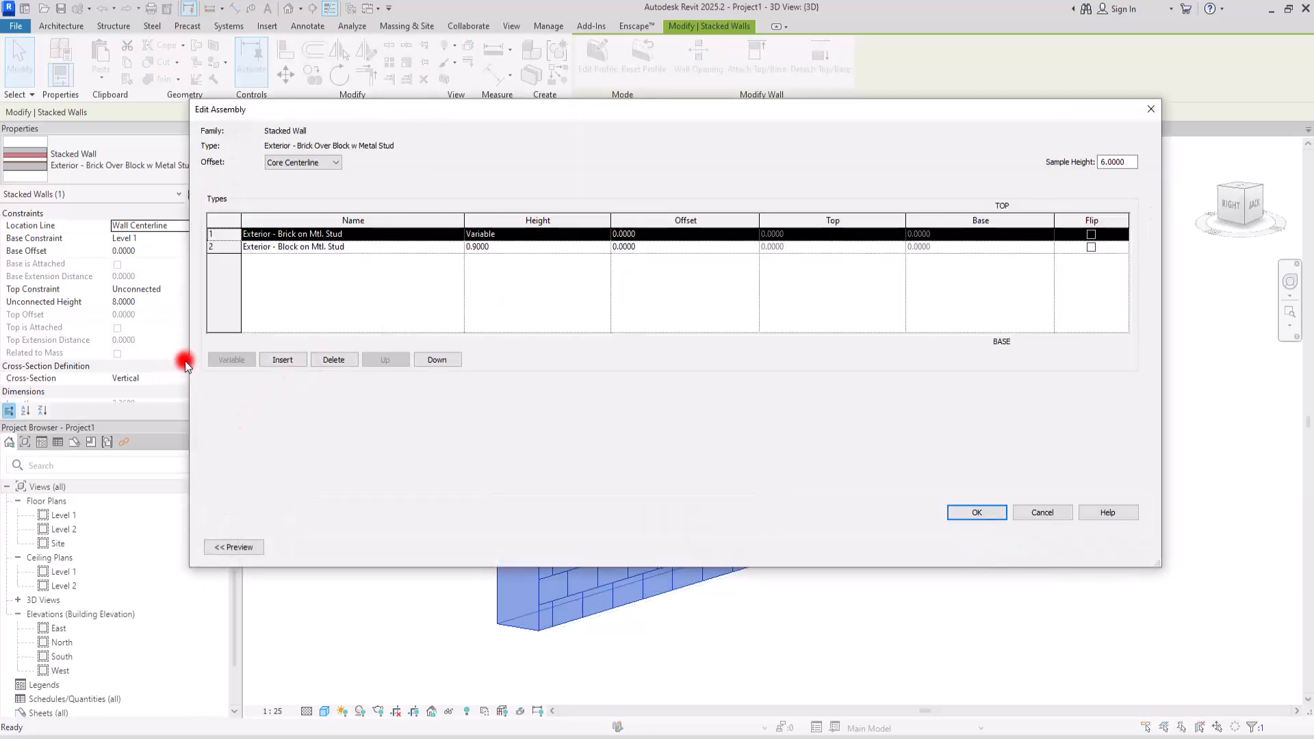
Show the section preview of the wall assembly, enlarged around the joint between brick and block, and reposition the dialog.
left_click_drag(189, 357, 632, 394)
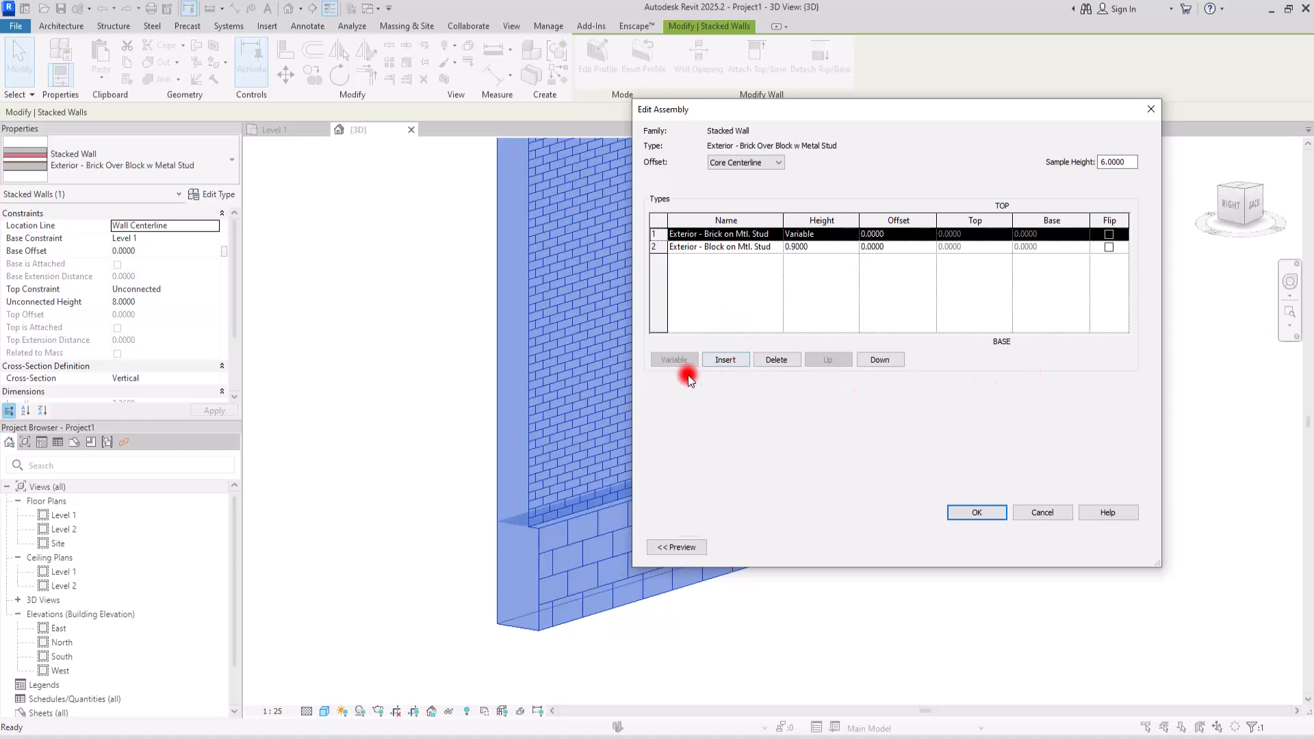
left_click(674, 548)
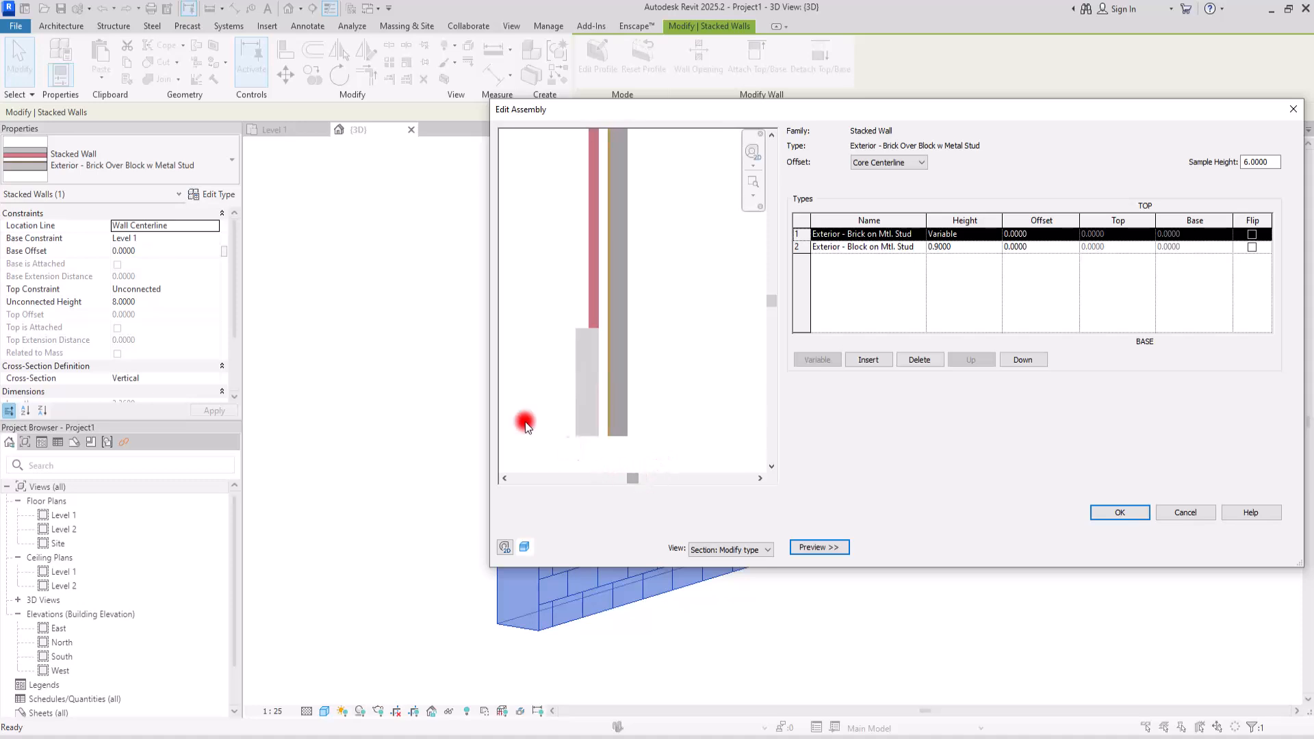
scroll(543, 440, "up", 2)
middle_click_drag(650, 331, 604, 328)
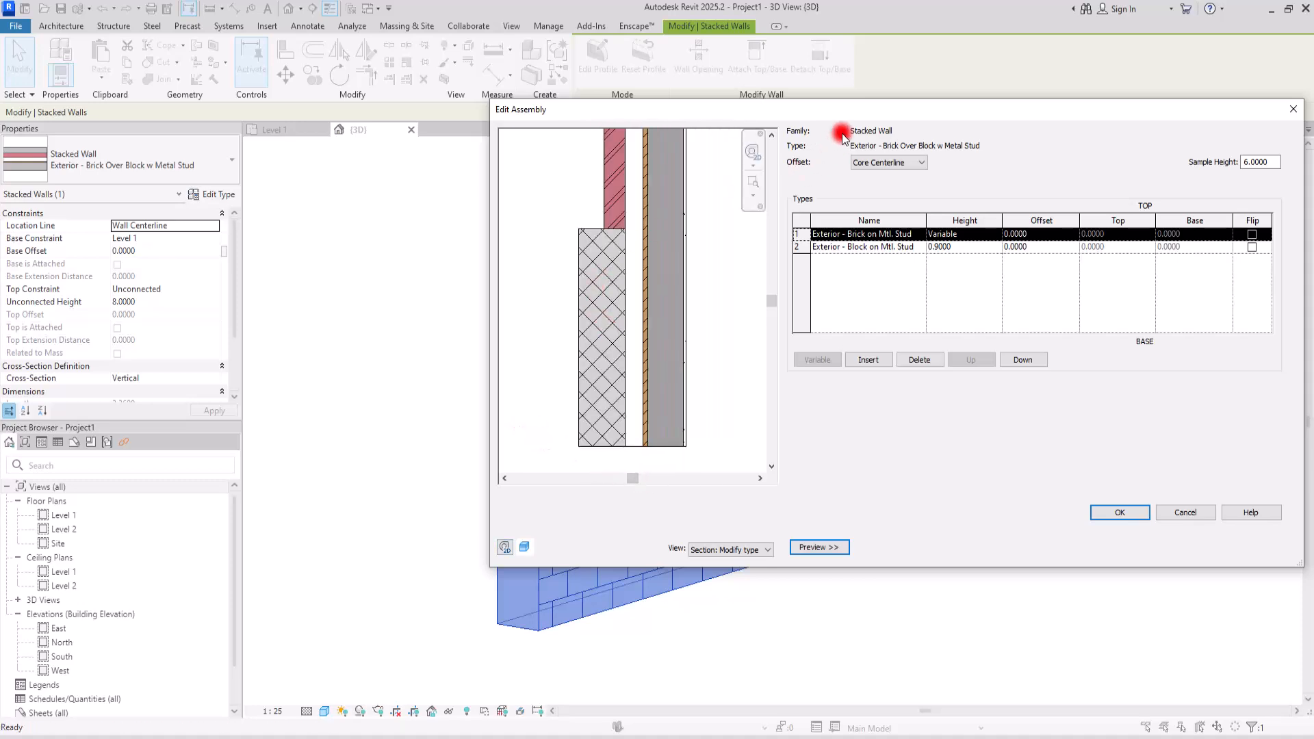
left_click_drag(856, 108, 585, 97)
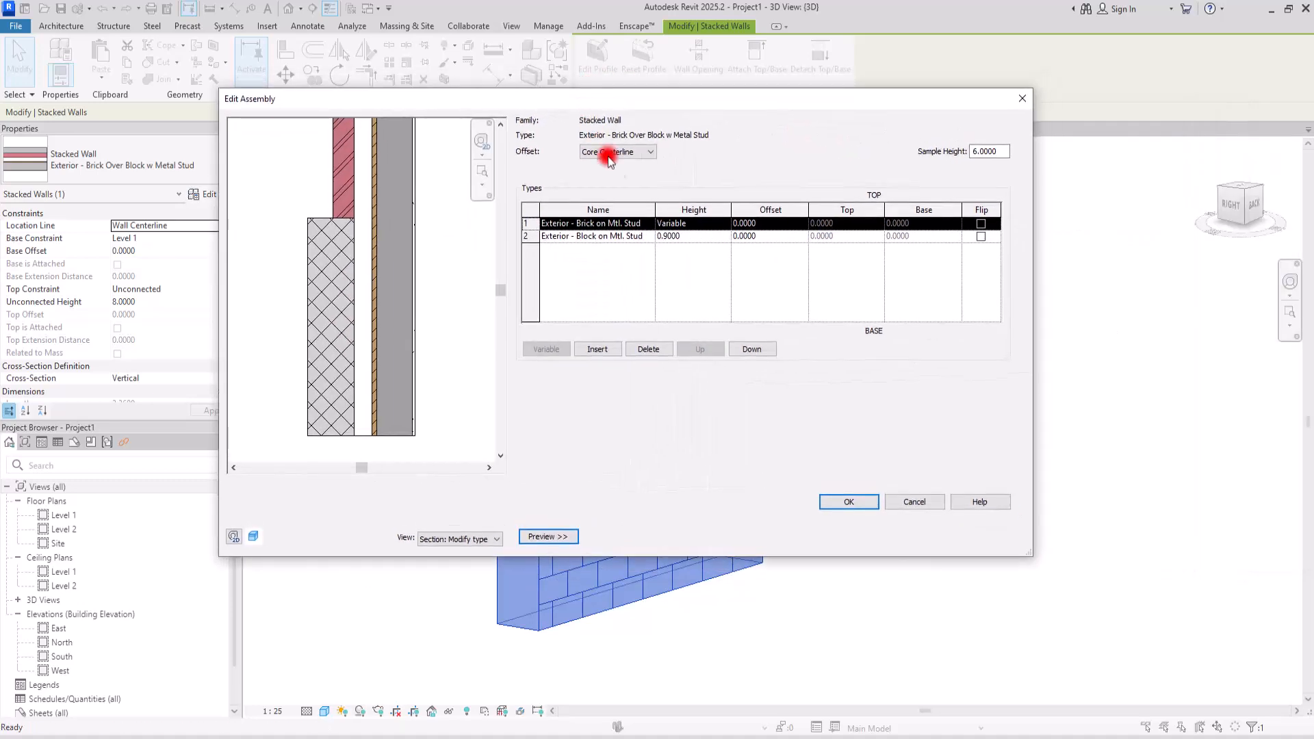
left_click(658, 272)
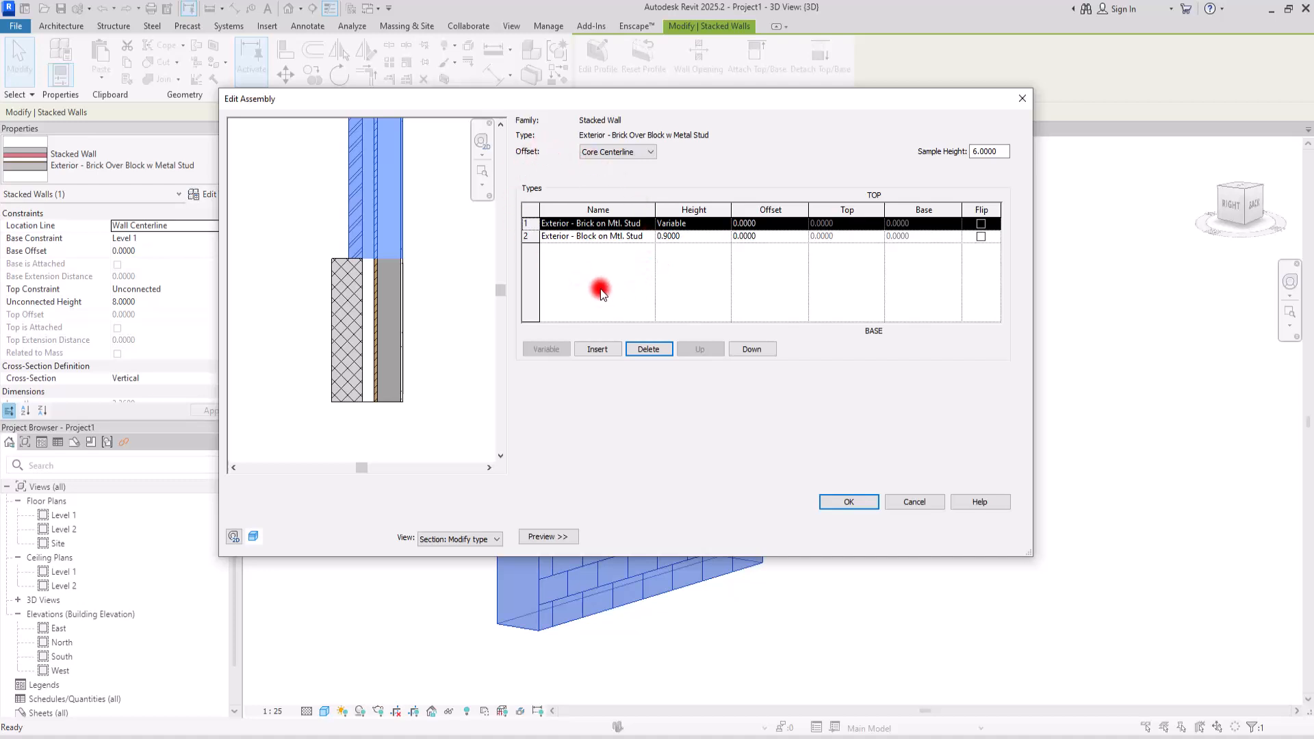
left_click(647, 224)
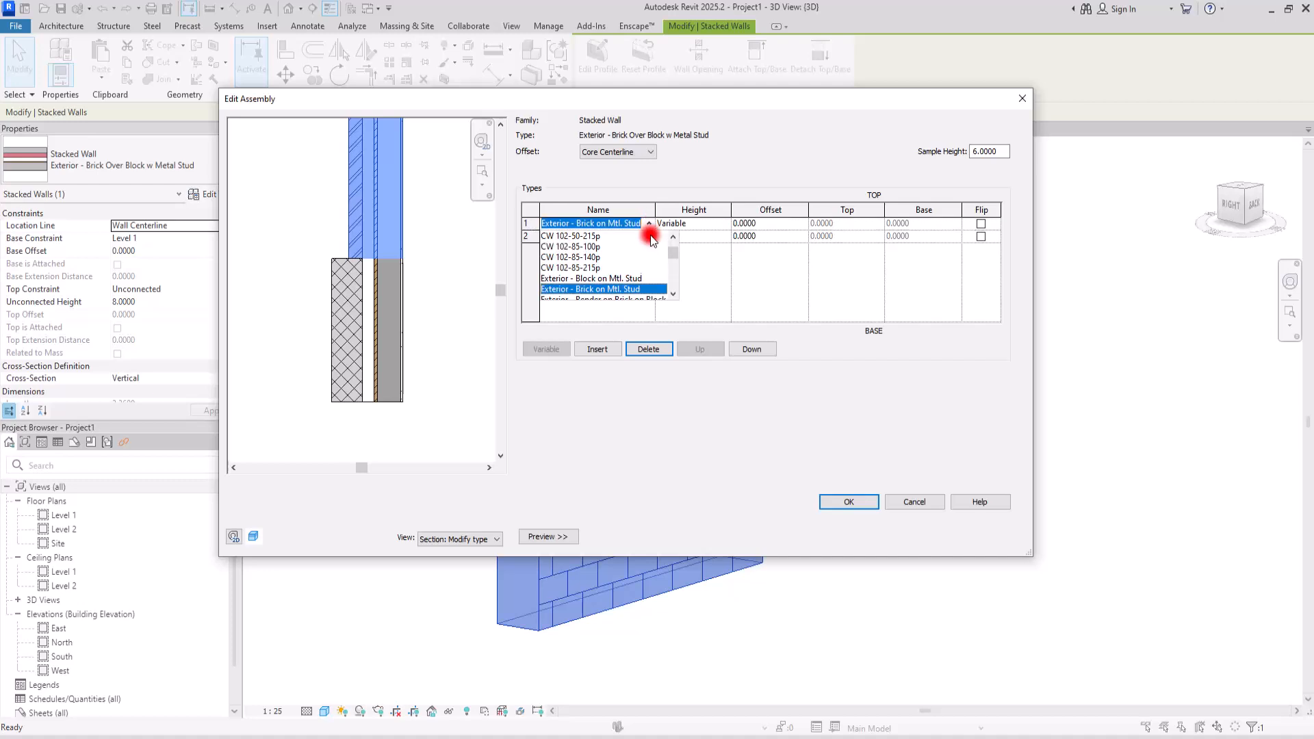
mouse_move(668, 250)
left_mouse_down()
mouse_move(670, 278)
mouse_move(675, 248)
left_mouse_up()
left_click(691, 257)
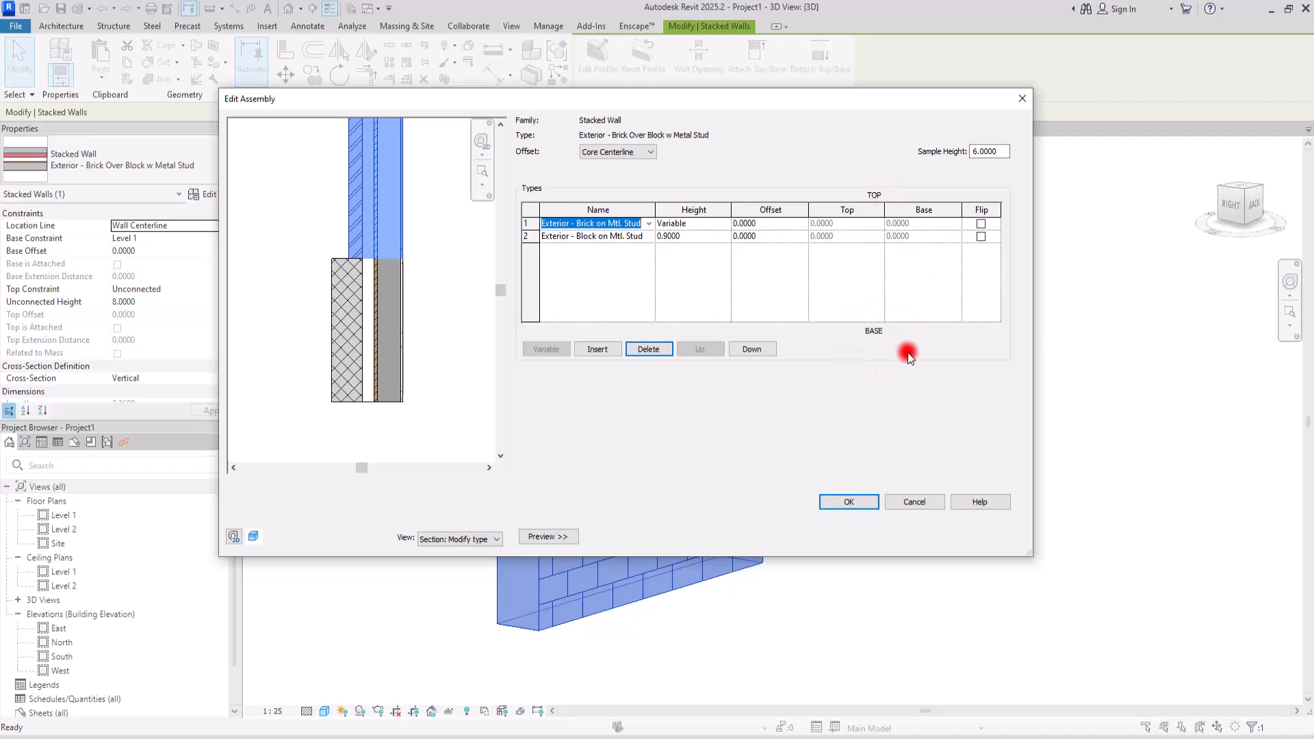
Insert a new wall segment at the top of the assembly and set its type to CW 102-85-100p.
left_click(533, 222)
left_click(597, 349)
left_click(639, 223)
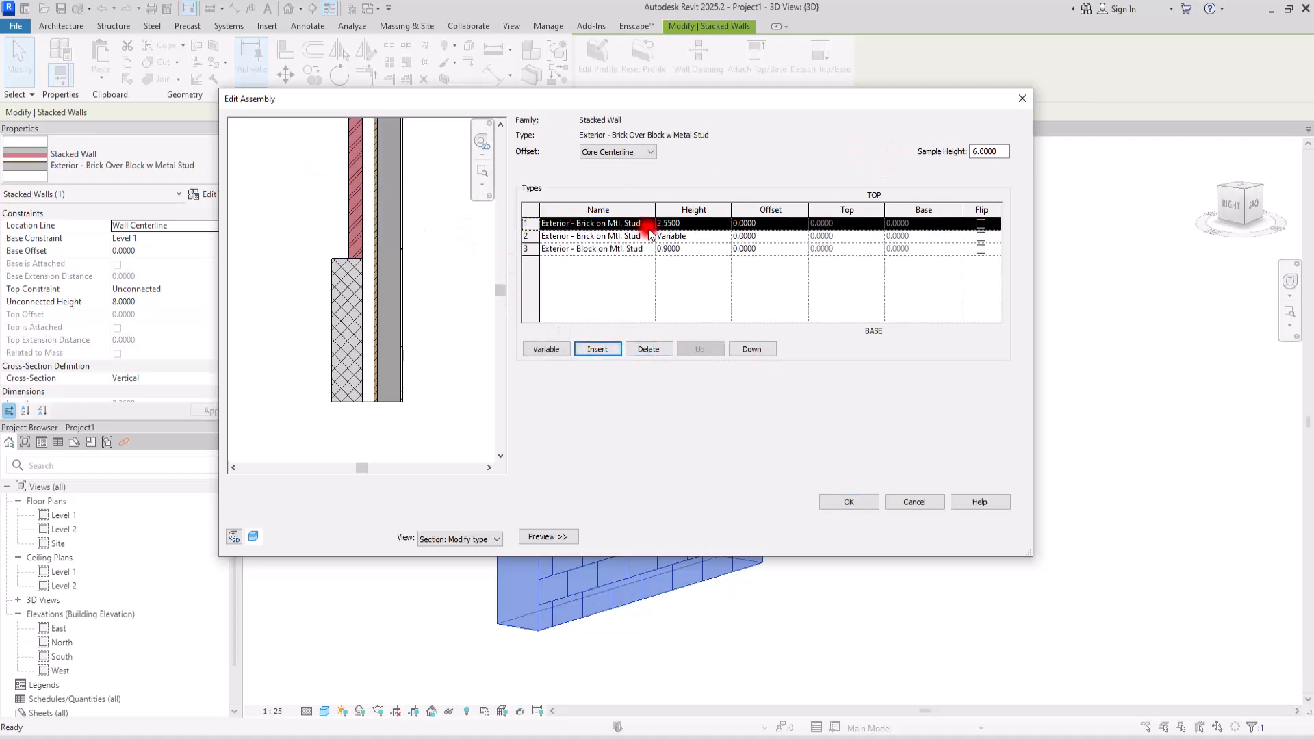
left_click(649, 223)
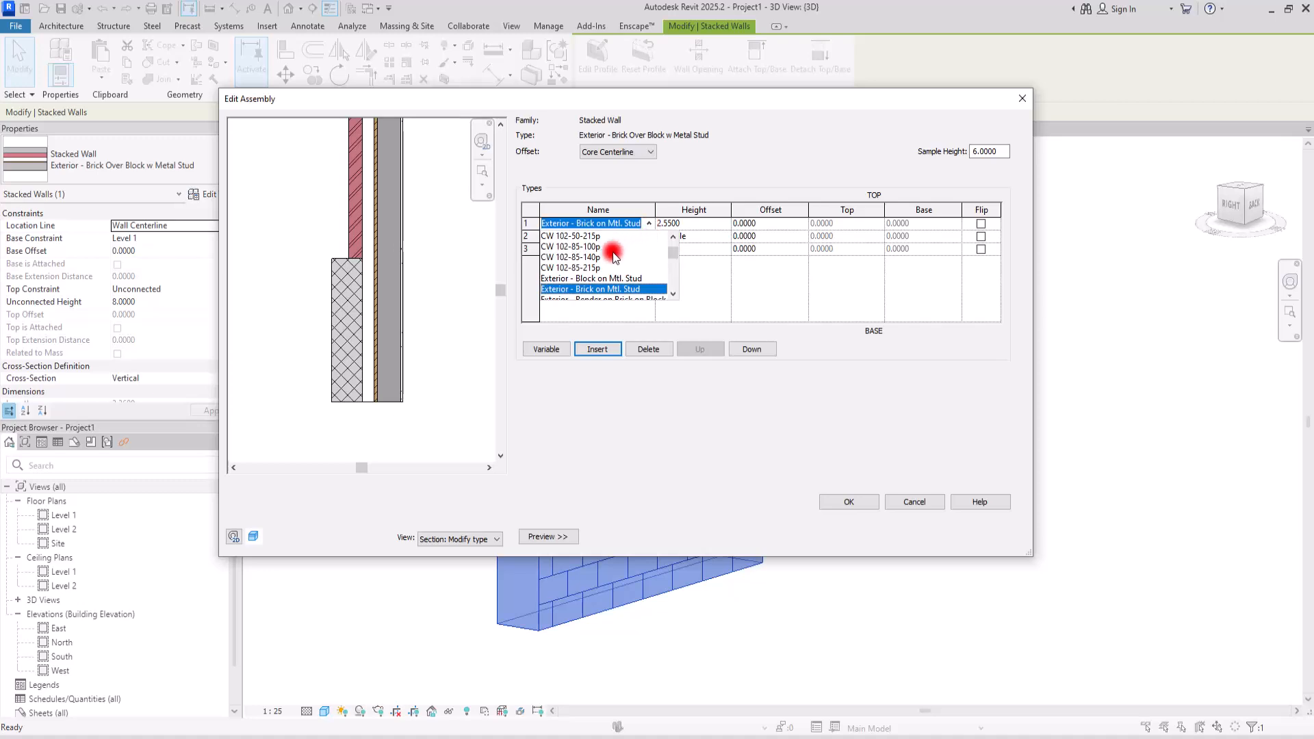
left_click(576, 246)
scroll(336, 390, "down", 6)
scroll(312, 184, "up", 3)
scroll(400, 250, "down", 2)
scroll(401, 249, "down", 1)
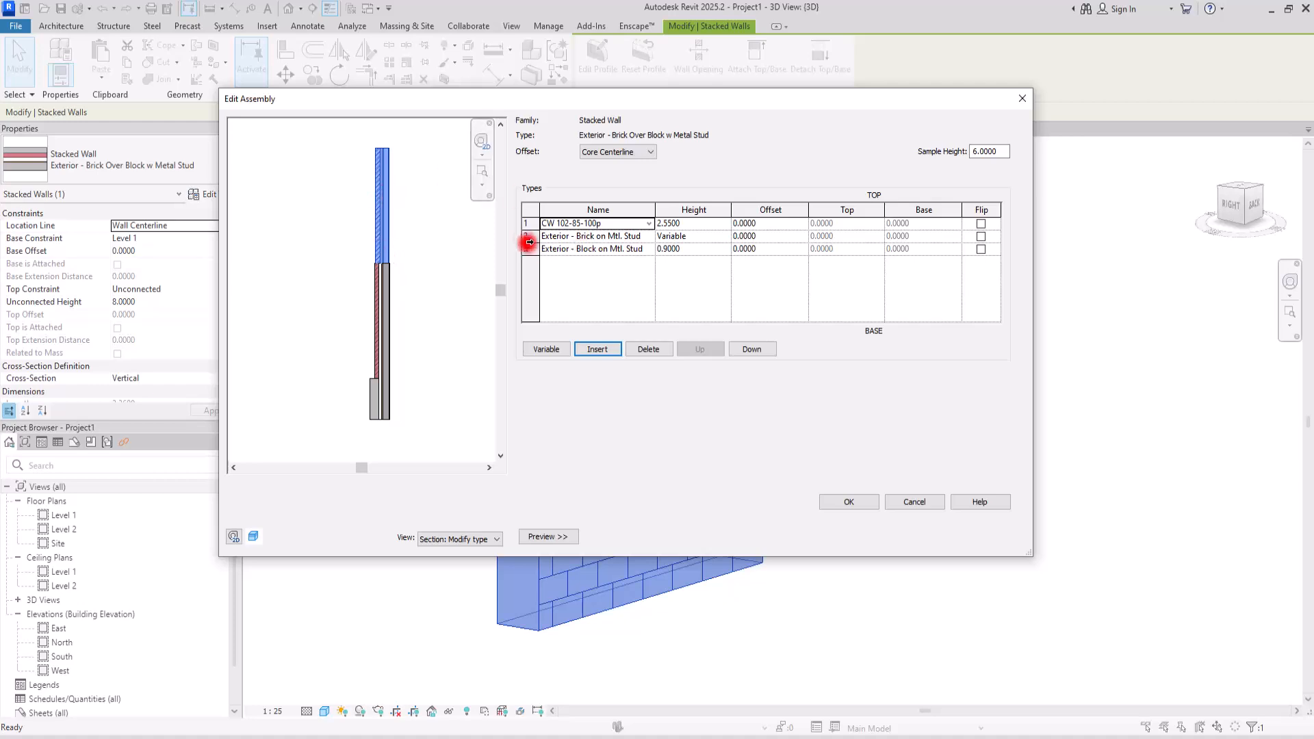
left_click(637, 236)
left_click(649, 236)
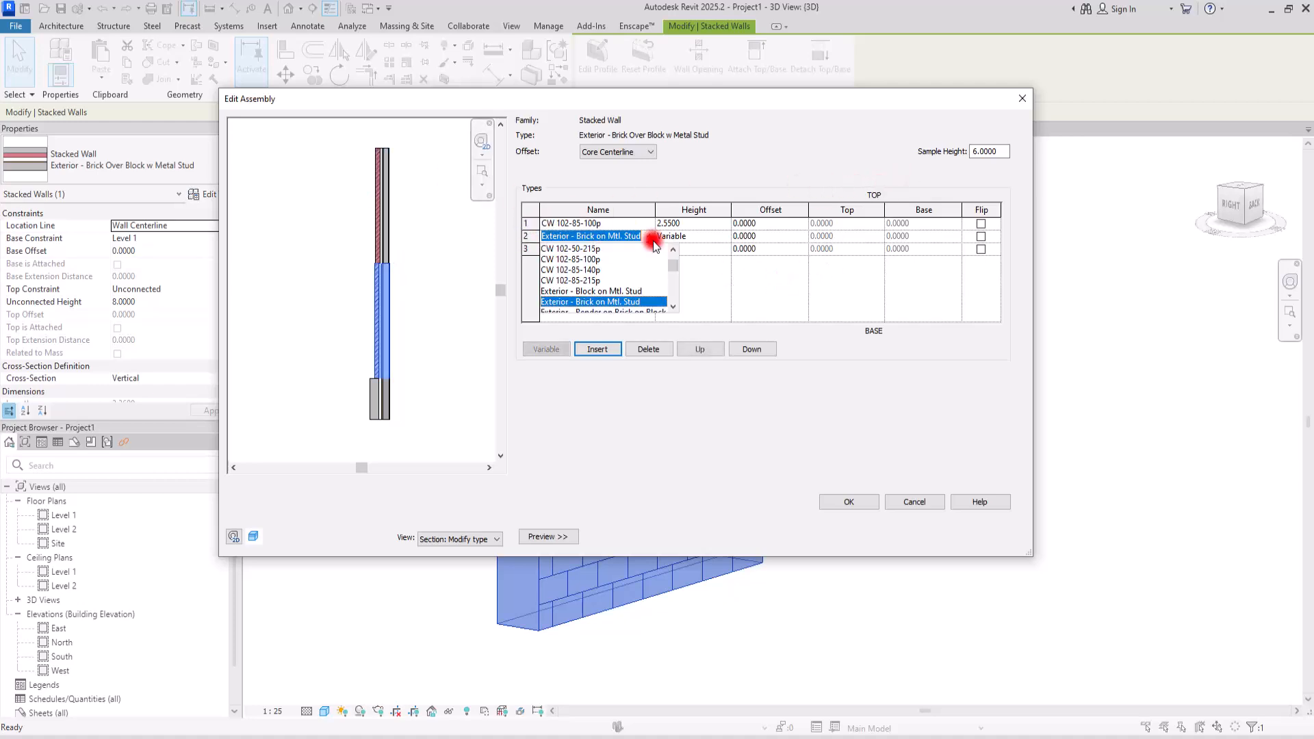
left_click_drag(672, 288, 671, 262)
left_click(702, 273)
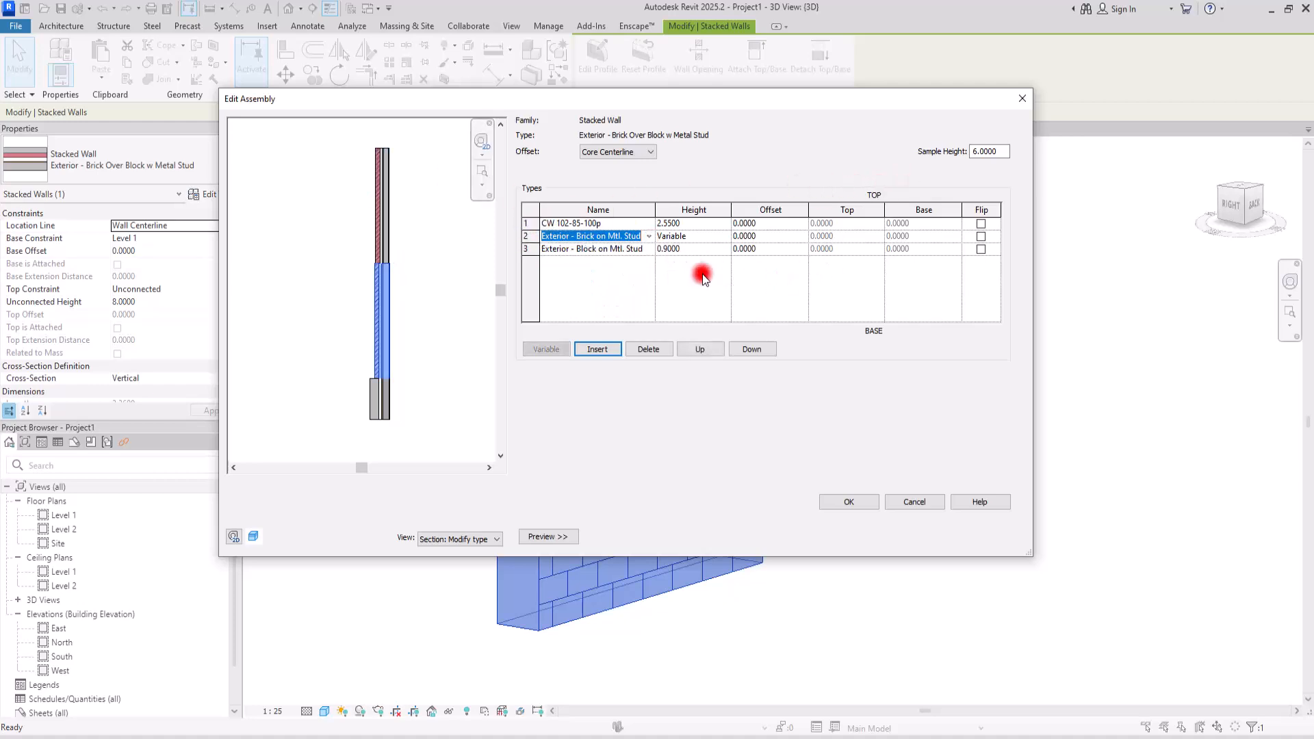
left_click(648, 254)
left_click(640, 236)
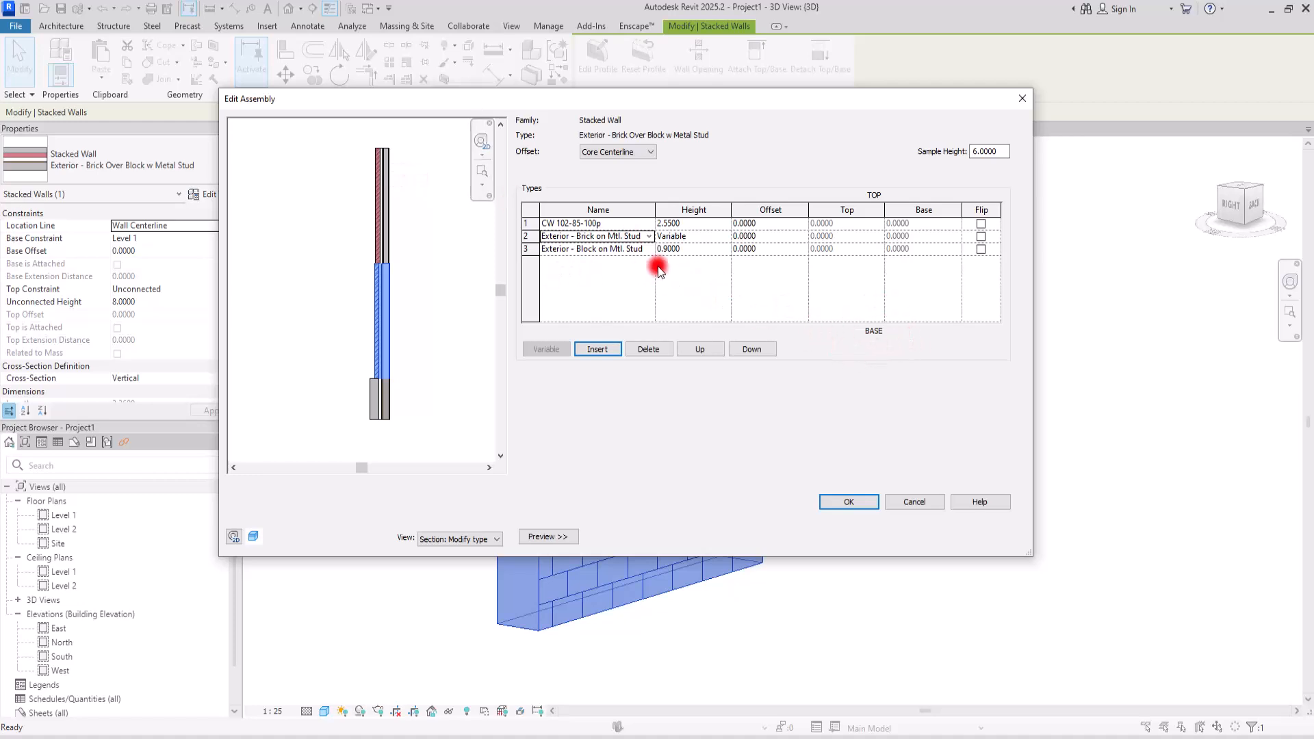
Make the height of the top CW 102-85-100p segment variable.
left_click(684, 249)
scroll(355, 411, "up", 3)
middle_click(368, 255)
middle_click(369, 255)
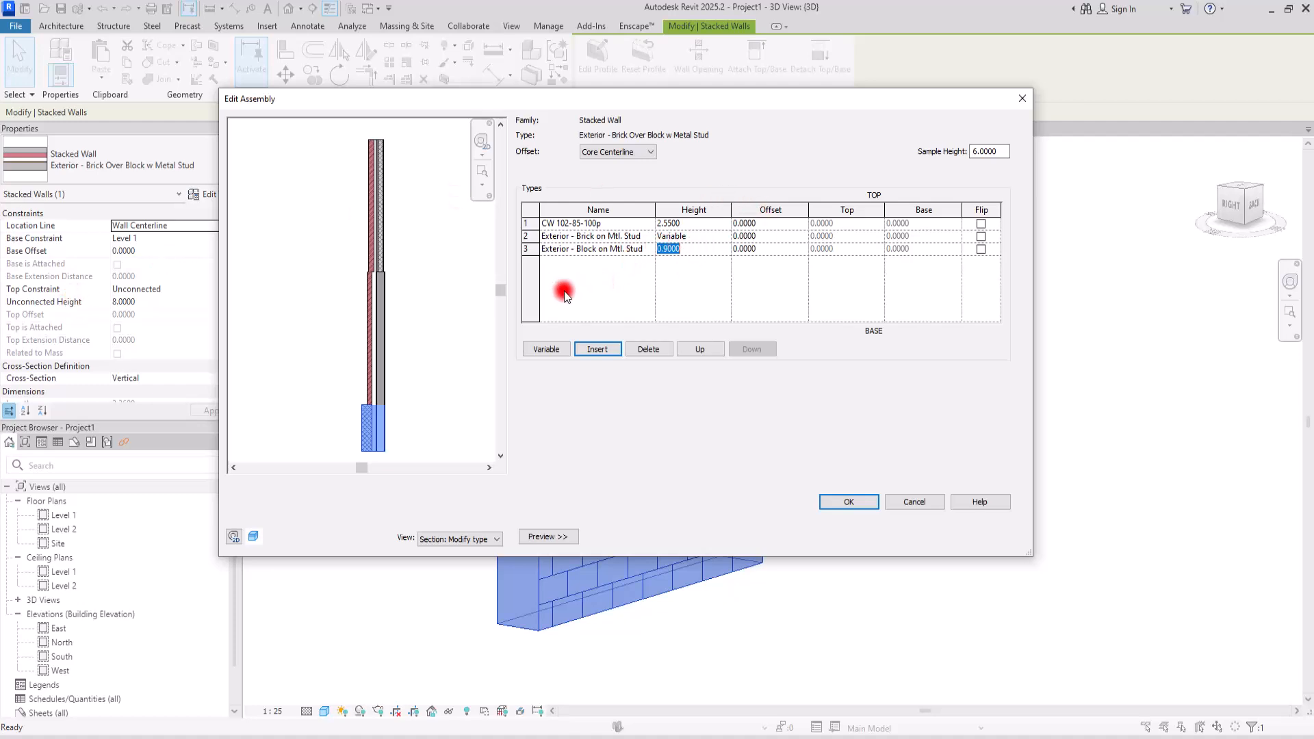
left_click(531, 249)
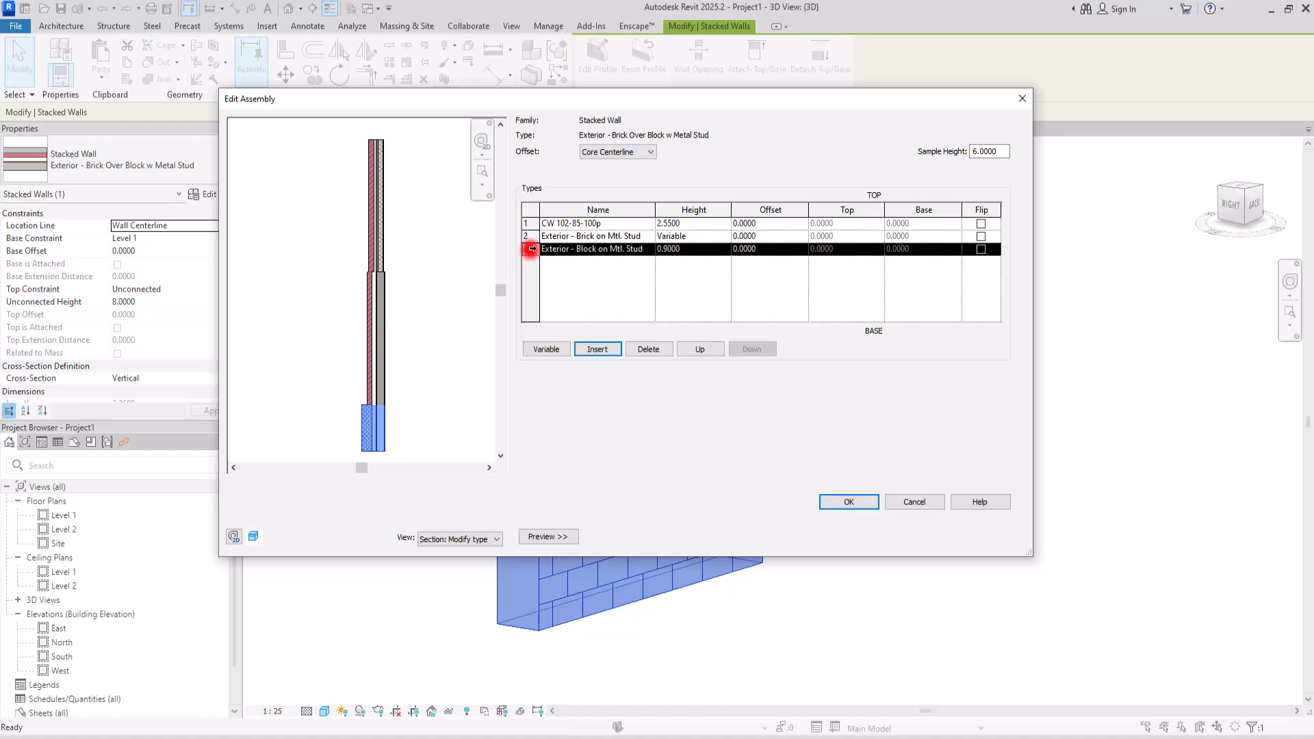
left_click(532, 223)
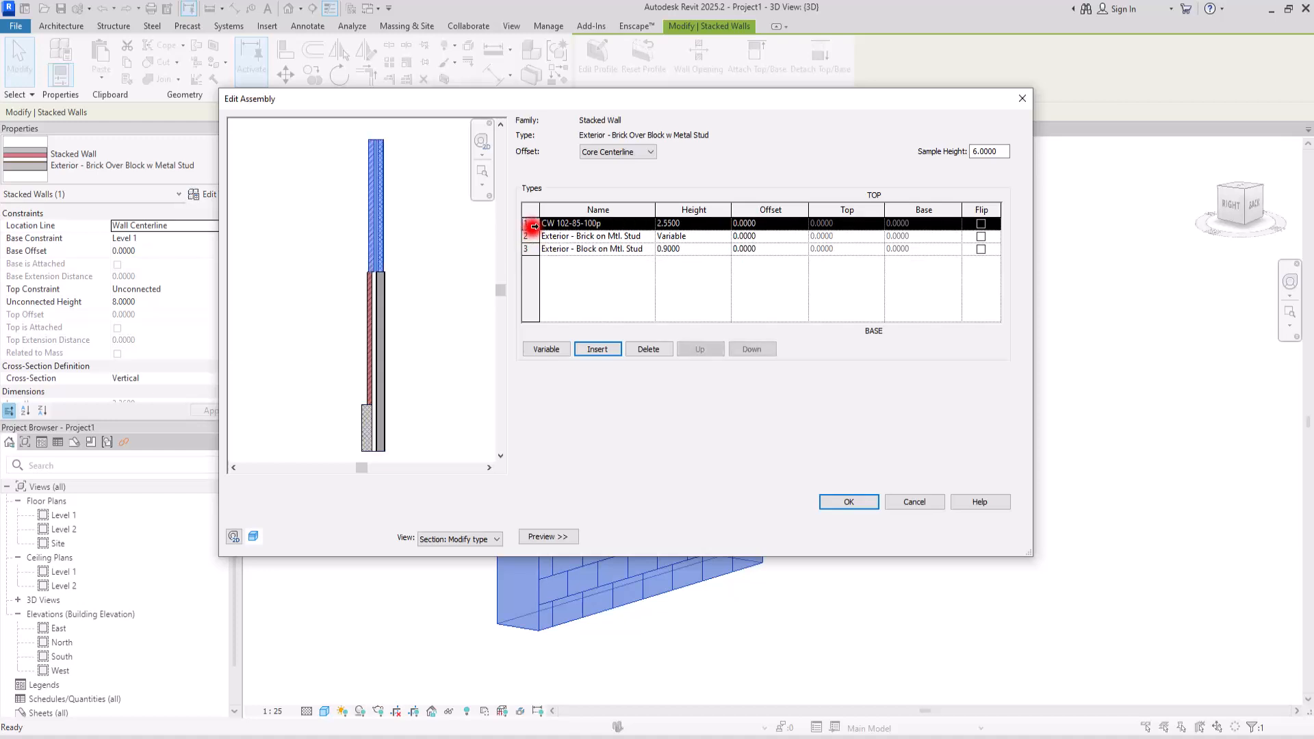
left_click(544, 349)
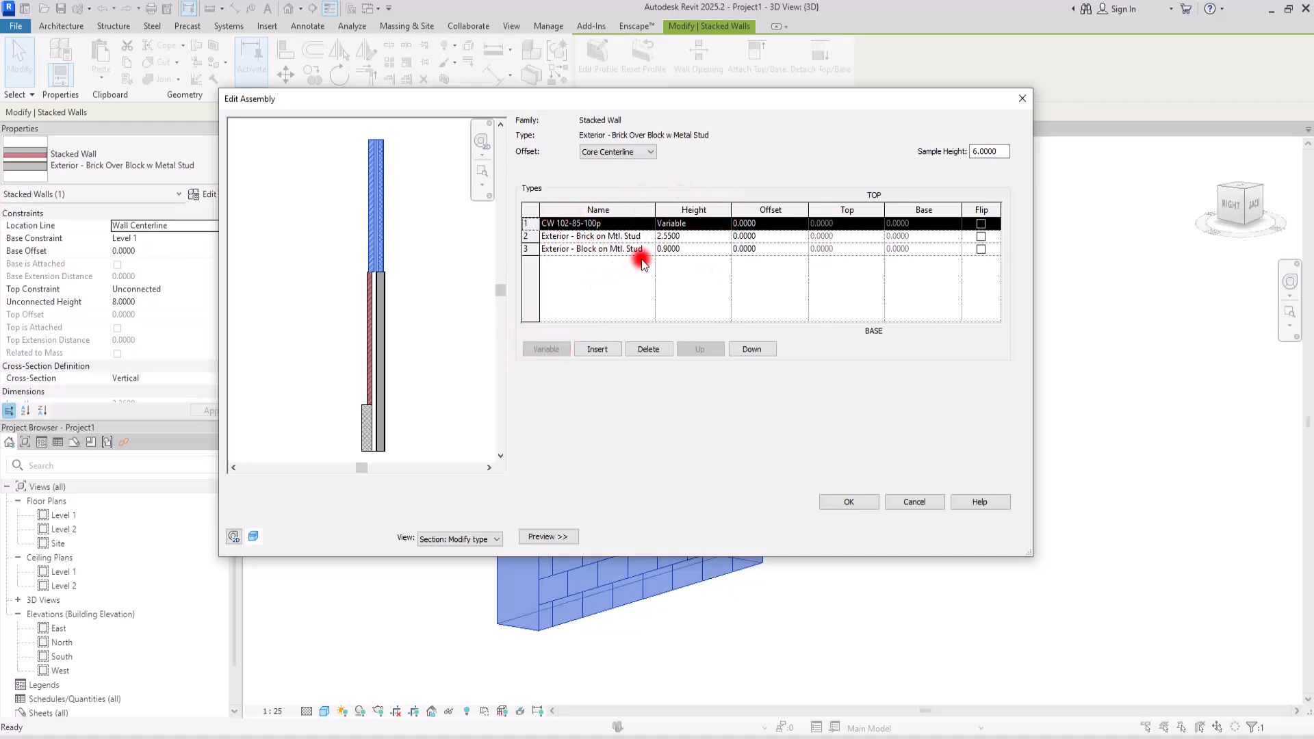
Set the height of the middle Exterior - Brick on Mtl. Stud segment to 2.0000.
left_click(530, 236)
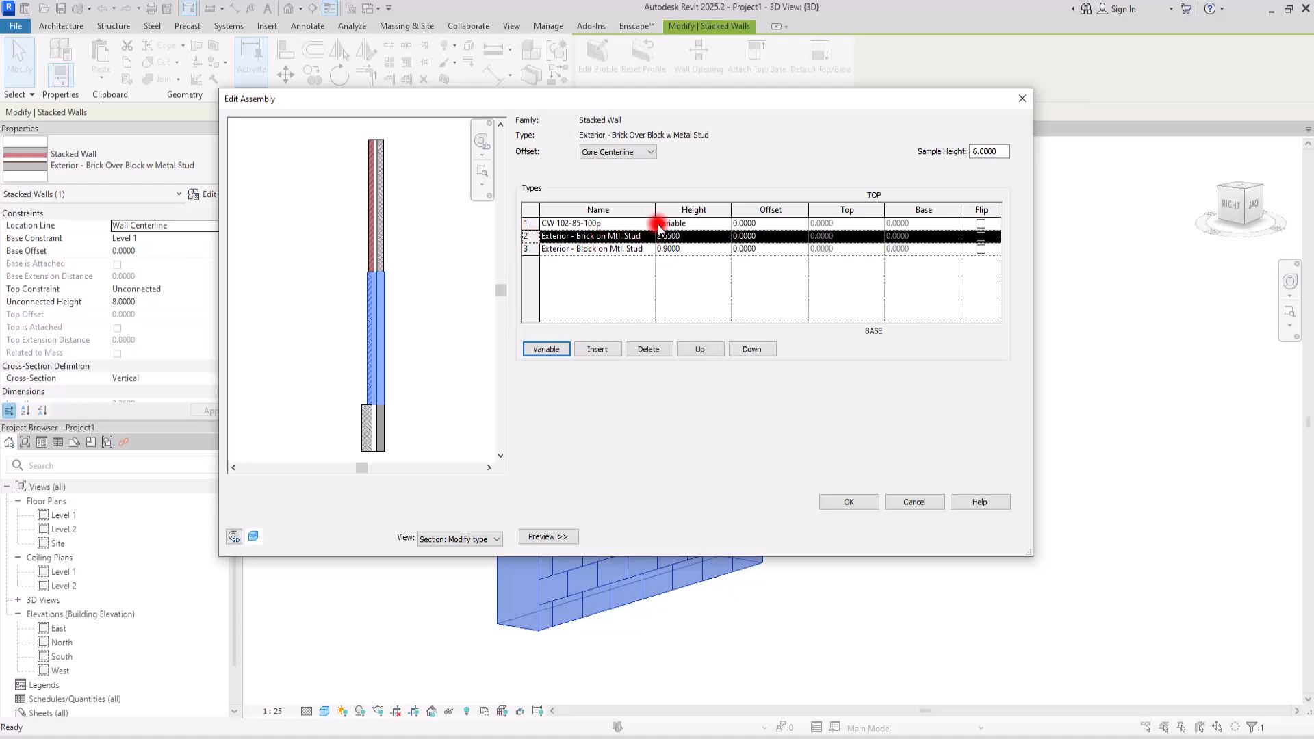
left_click(694, 235)
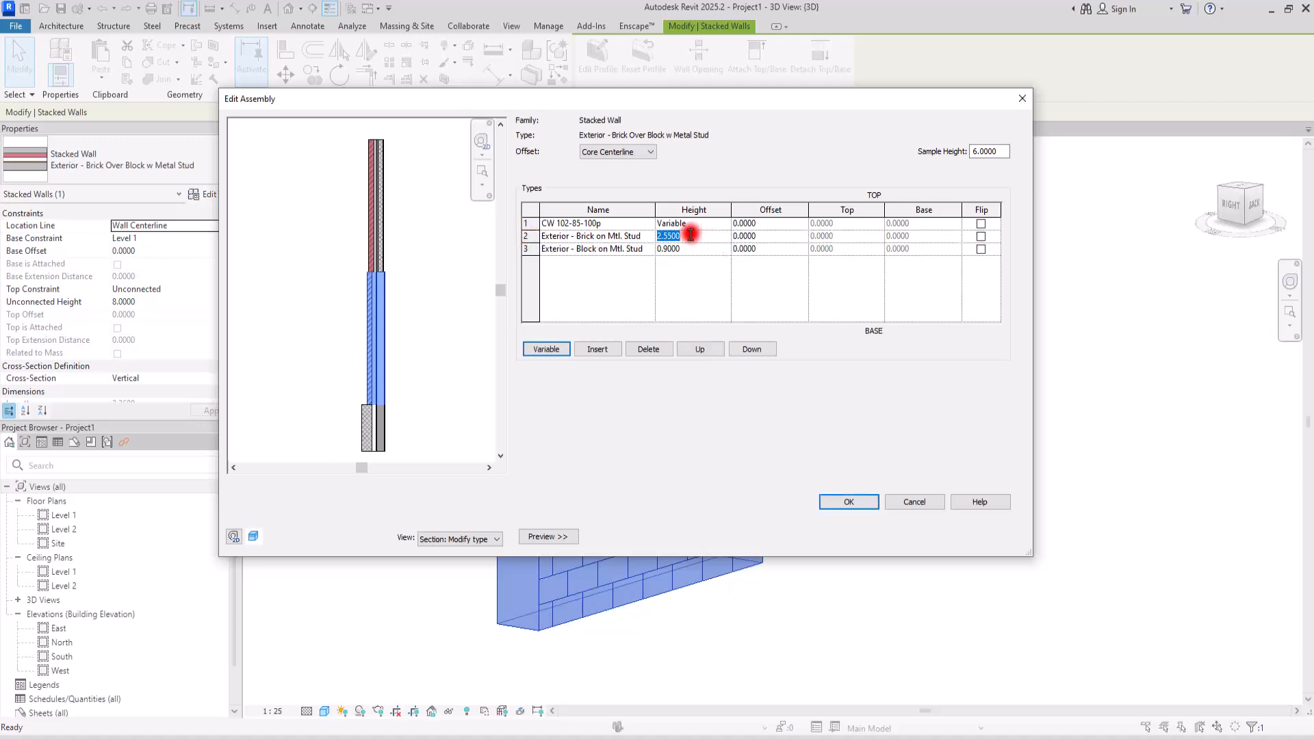
key("Tab")
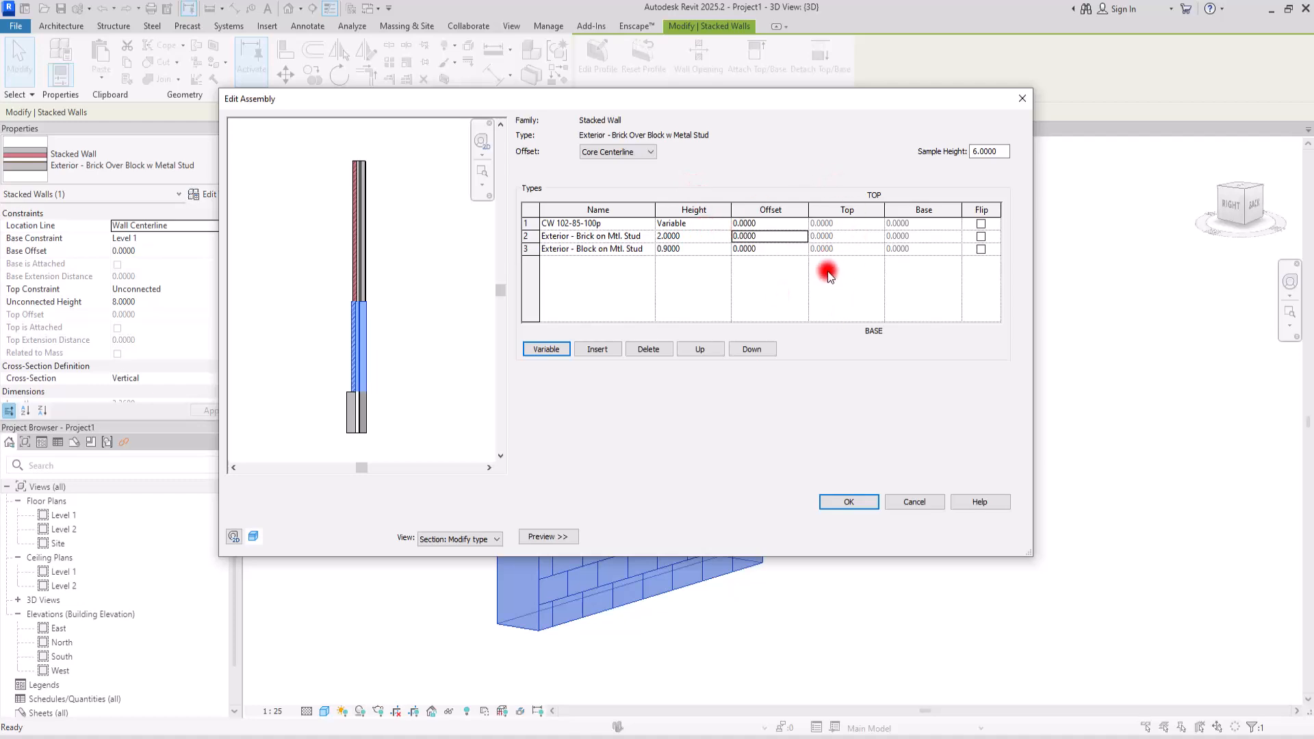
Examine how the segments align in the section preview and review the assembly's offset options, keeping Core Centerline.
scroll(343, 385, "up", 5)
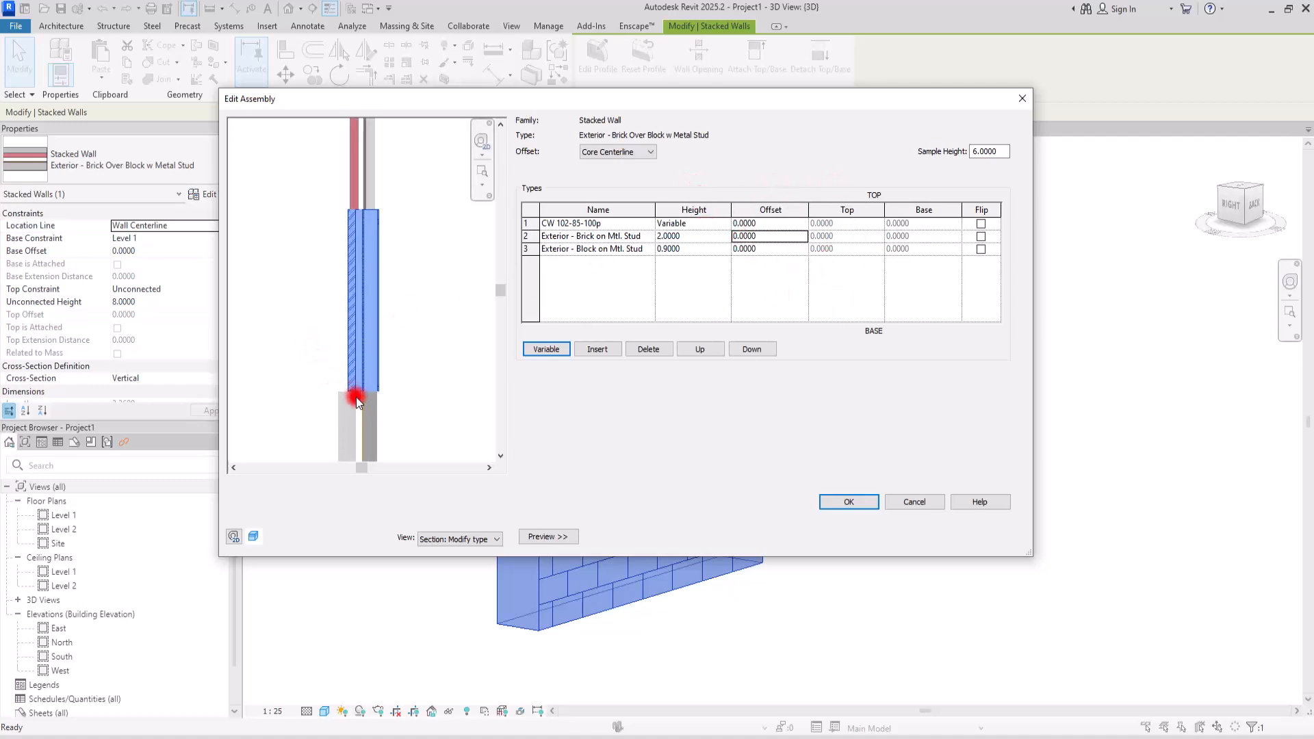
scroll(400, 386, "up", 2)
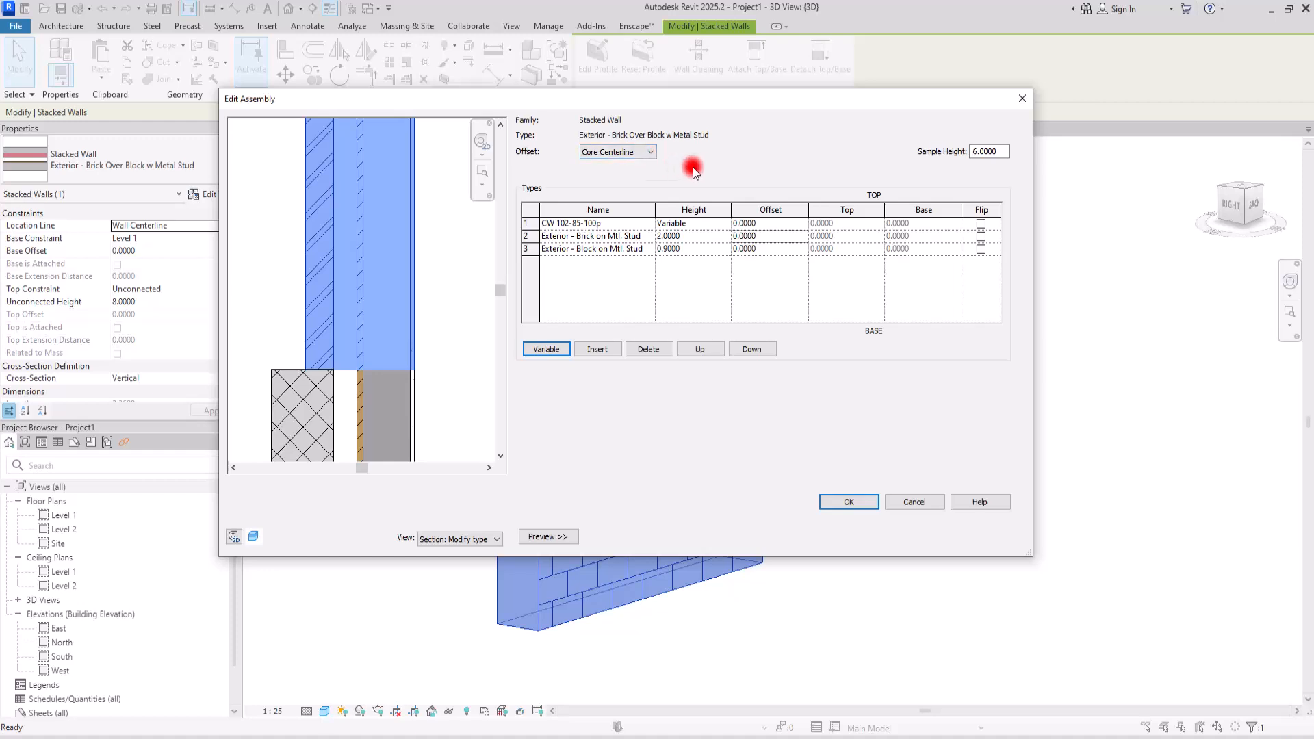
left_click(627, 156)
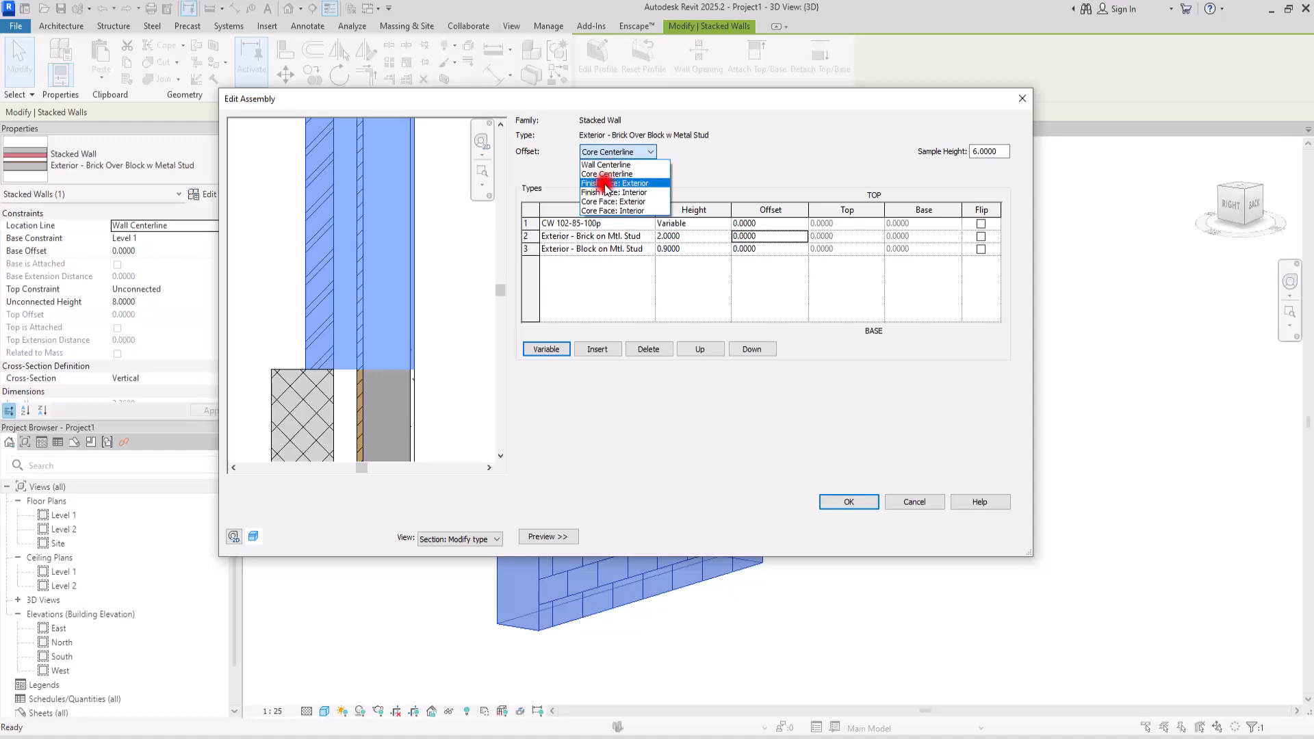
left_click(606, 174)
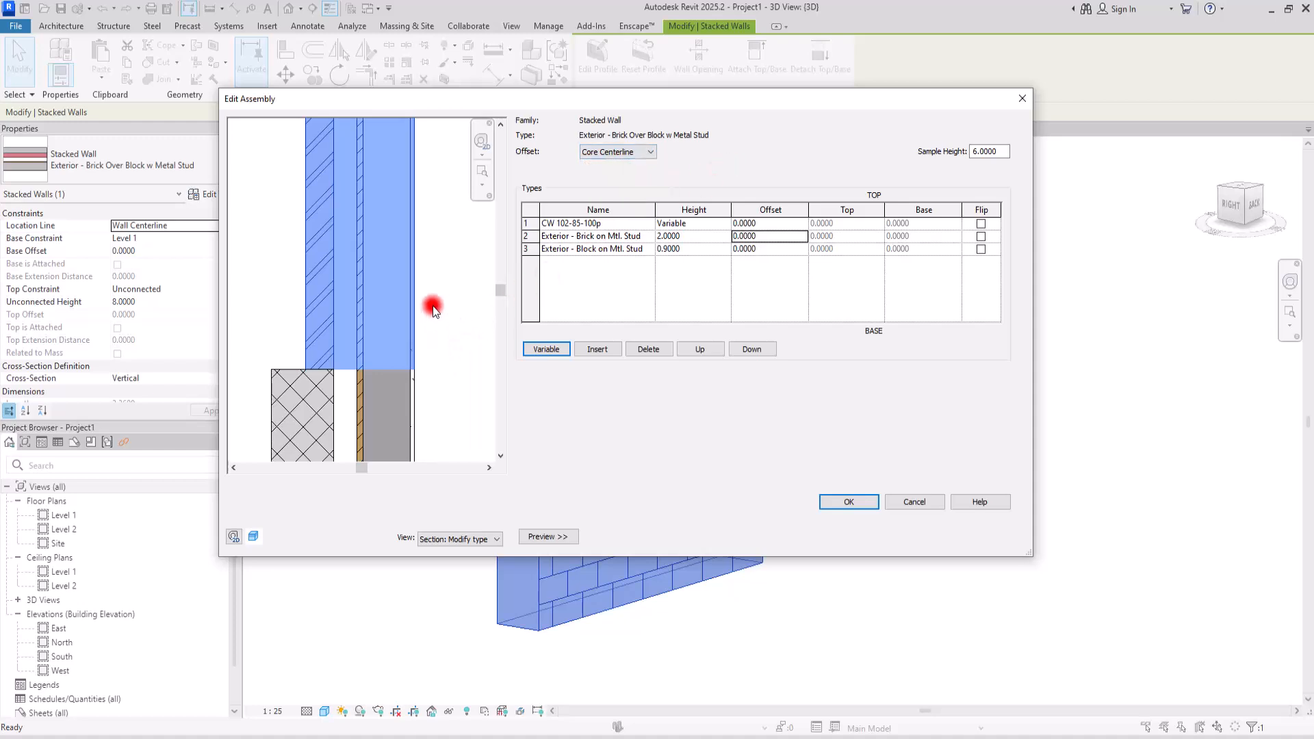
scroll(434, 302, "down", 5)
scroll(357, 195, "down", 2)
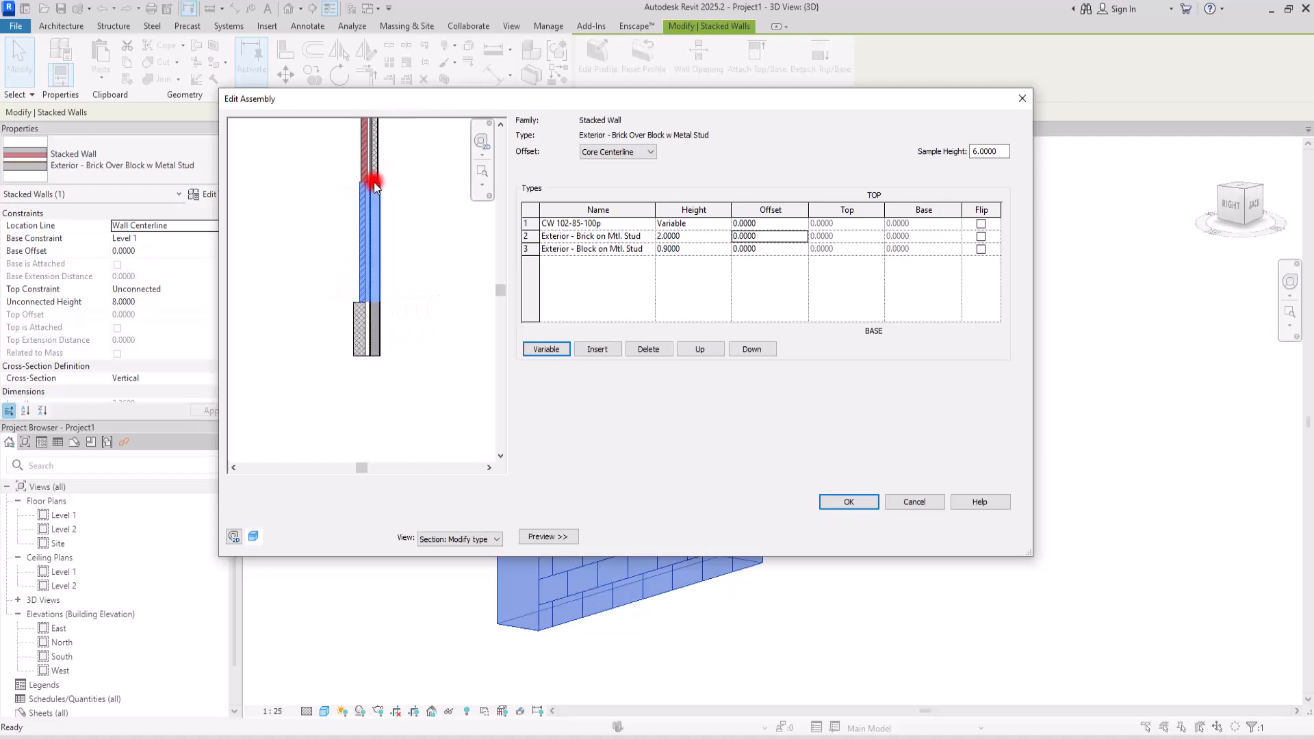
scroll(374, 182, "up", 3)
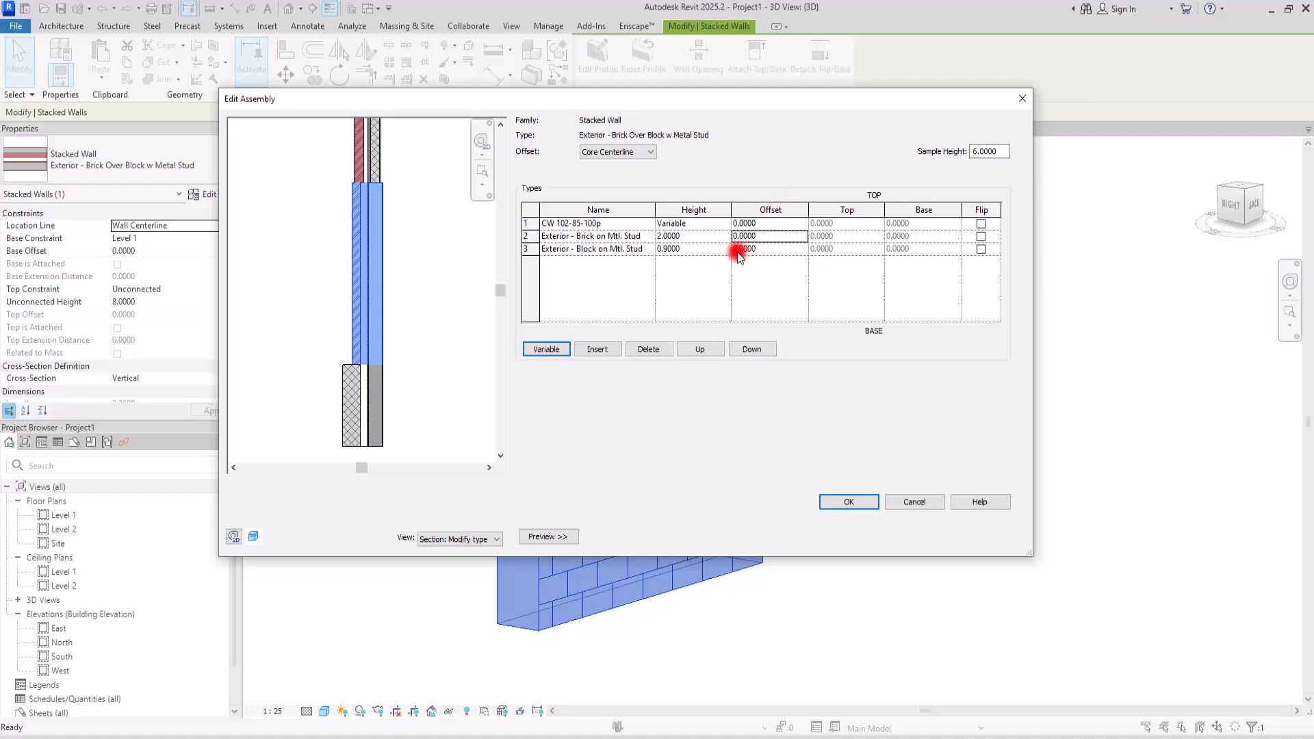
Try offsets of 0.05 and -0.05 for the bottom Exterior - Block on Mtl. Stud segment and check its alignment in the preview.
left_click(765, 254)
type("0.05")
key("Return")
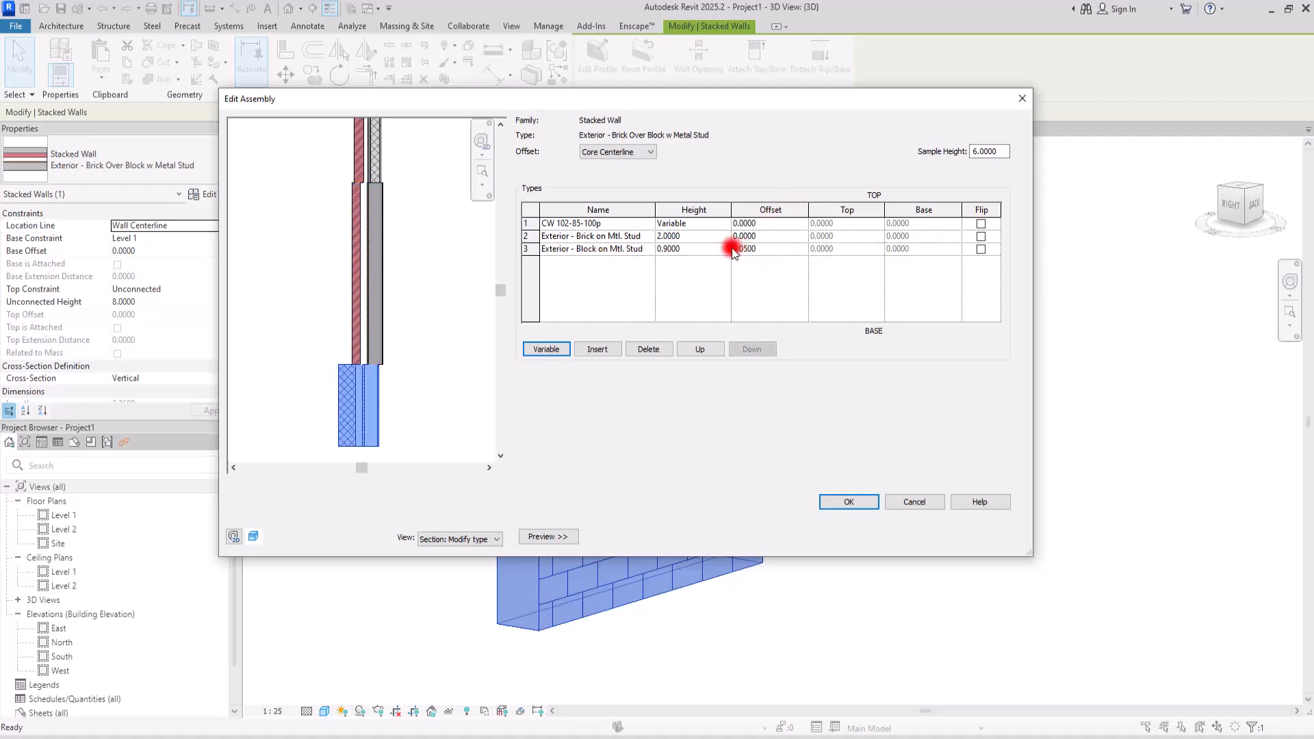
type("-")
key("Return")
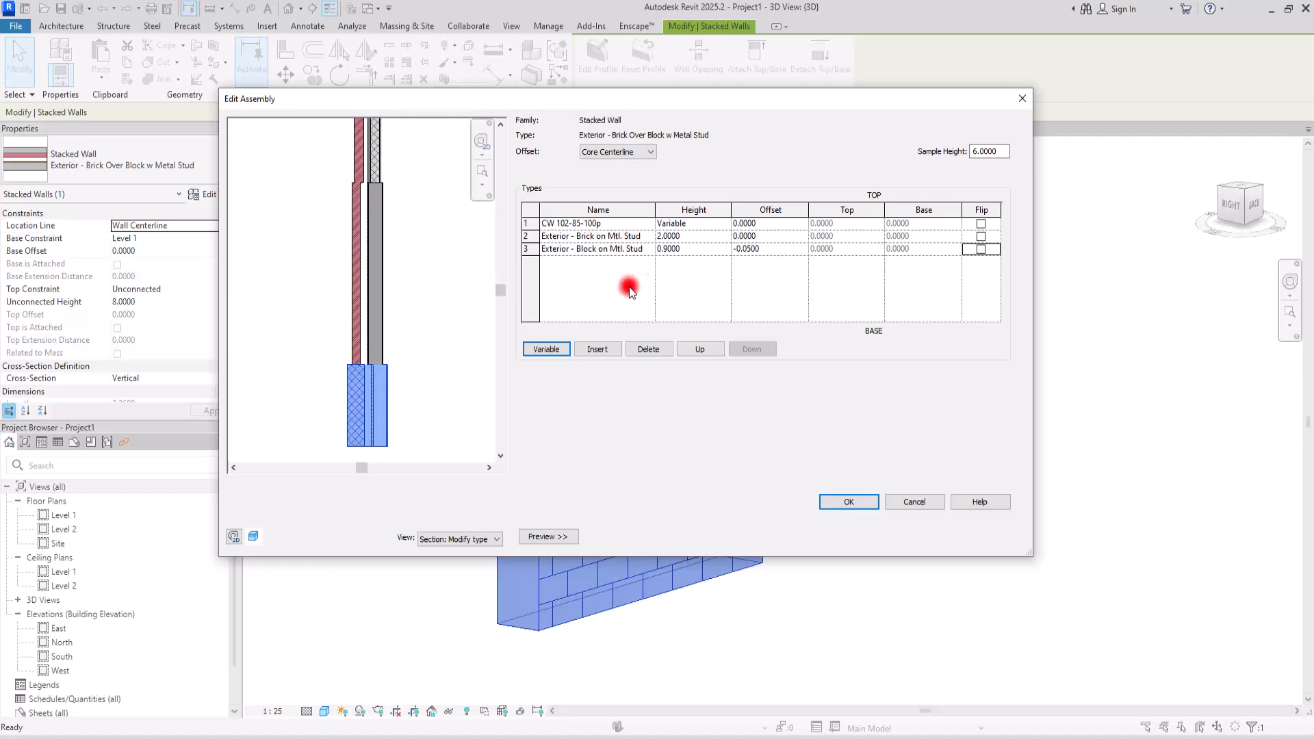
scroll(330, 424, "up", 4)
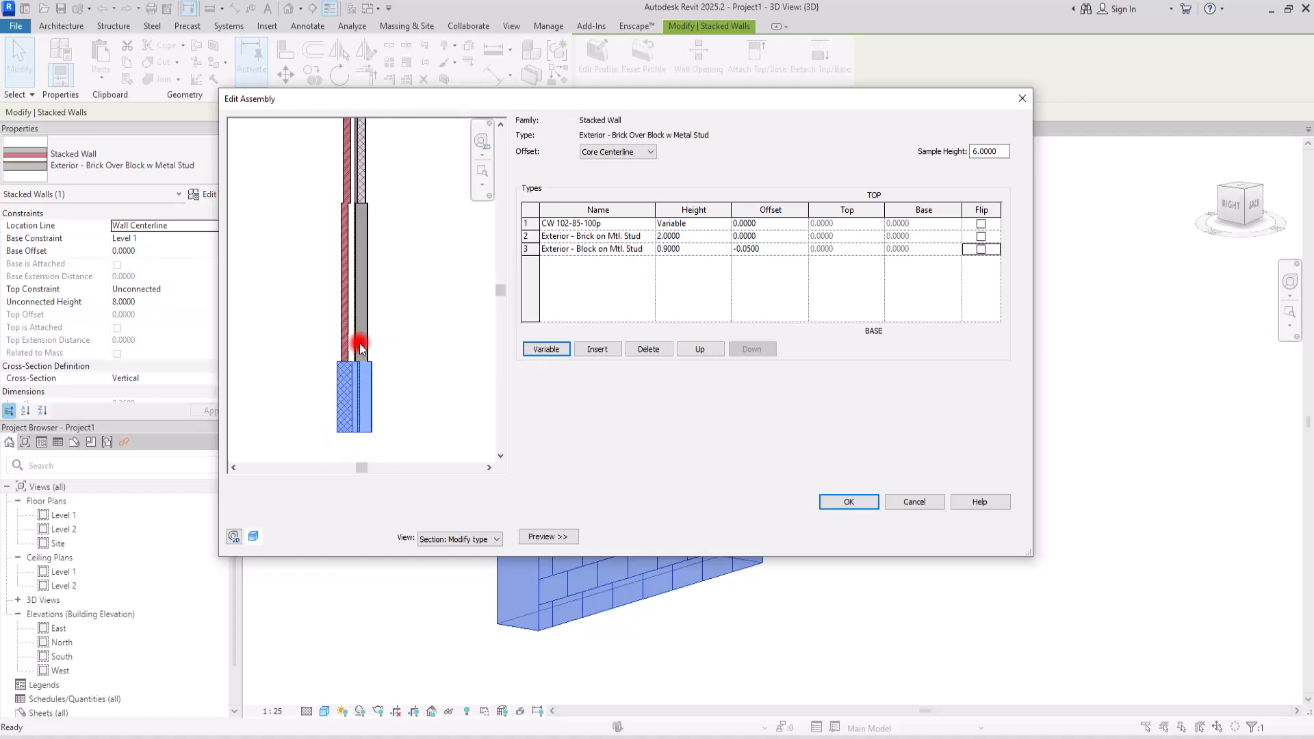
scroll(372, 243, "down", 4)
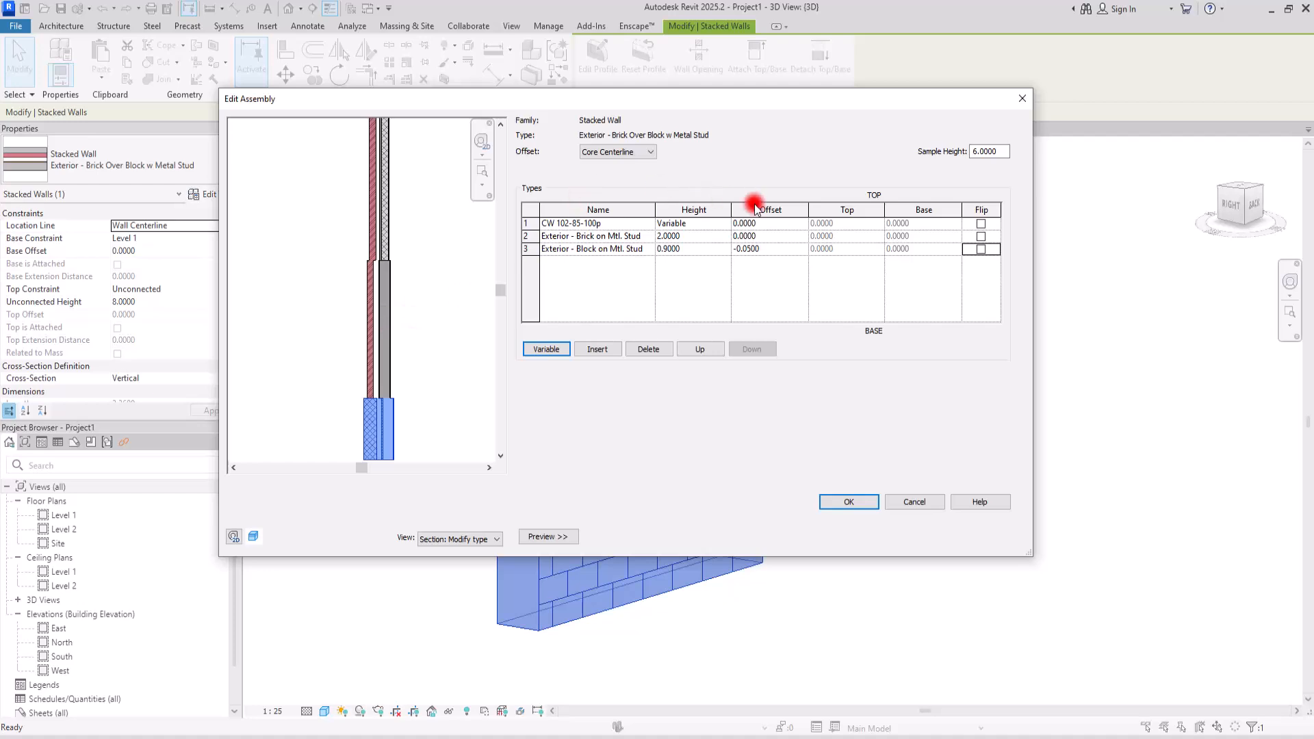
Try Finish Face: Interior as the assembly's offset reference and inspect the segment joint in the section preview.
left_click(631, 152)
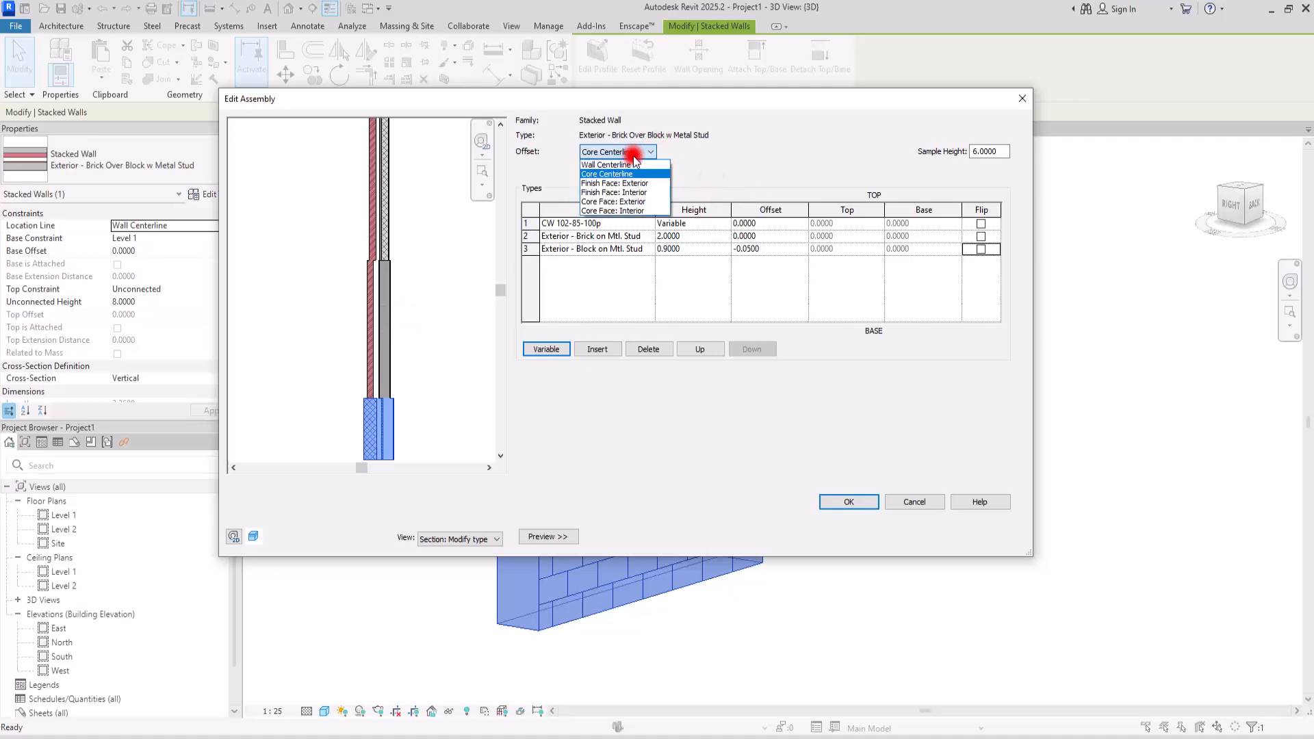
left_click(597, 193)
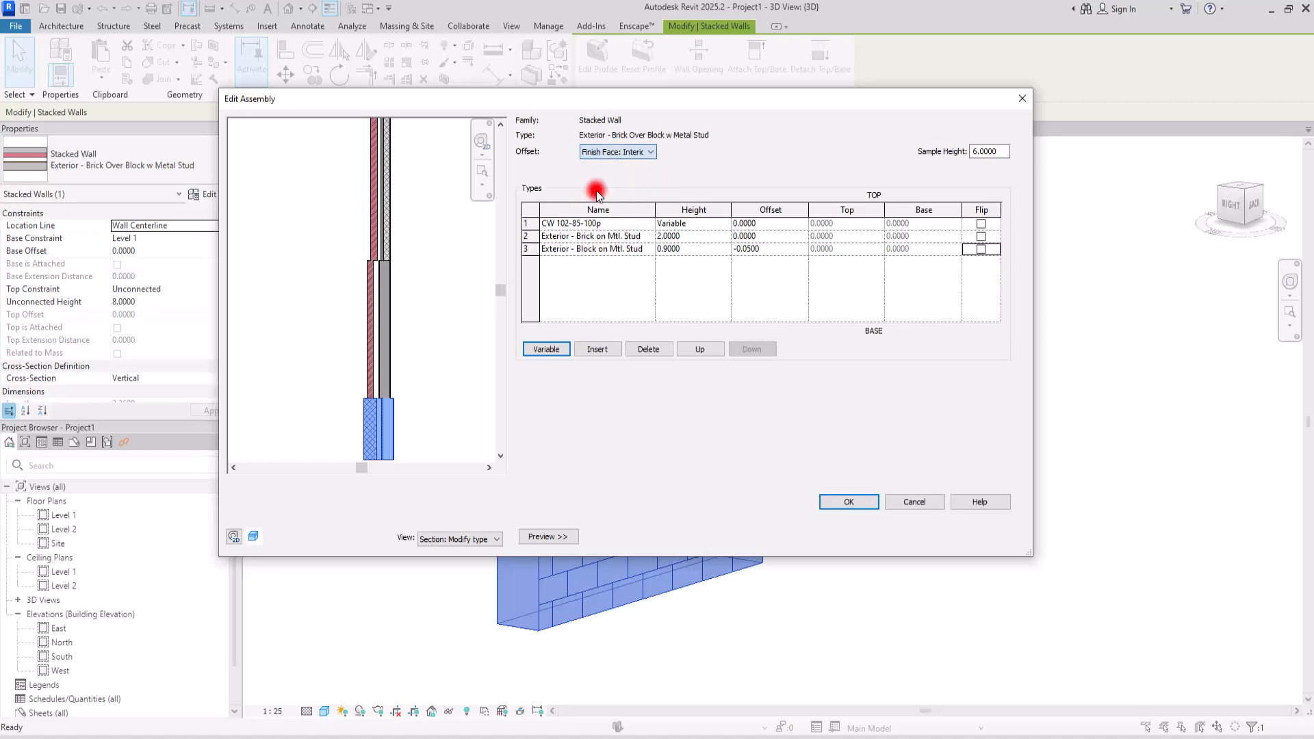
scroll(392, 277, "up", 3)
scroll(391, 249, "up", 2)
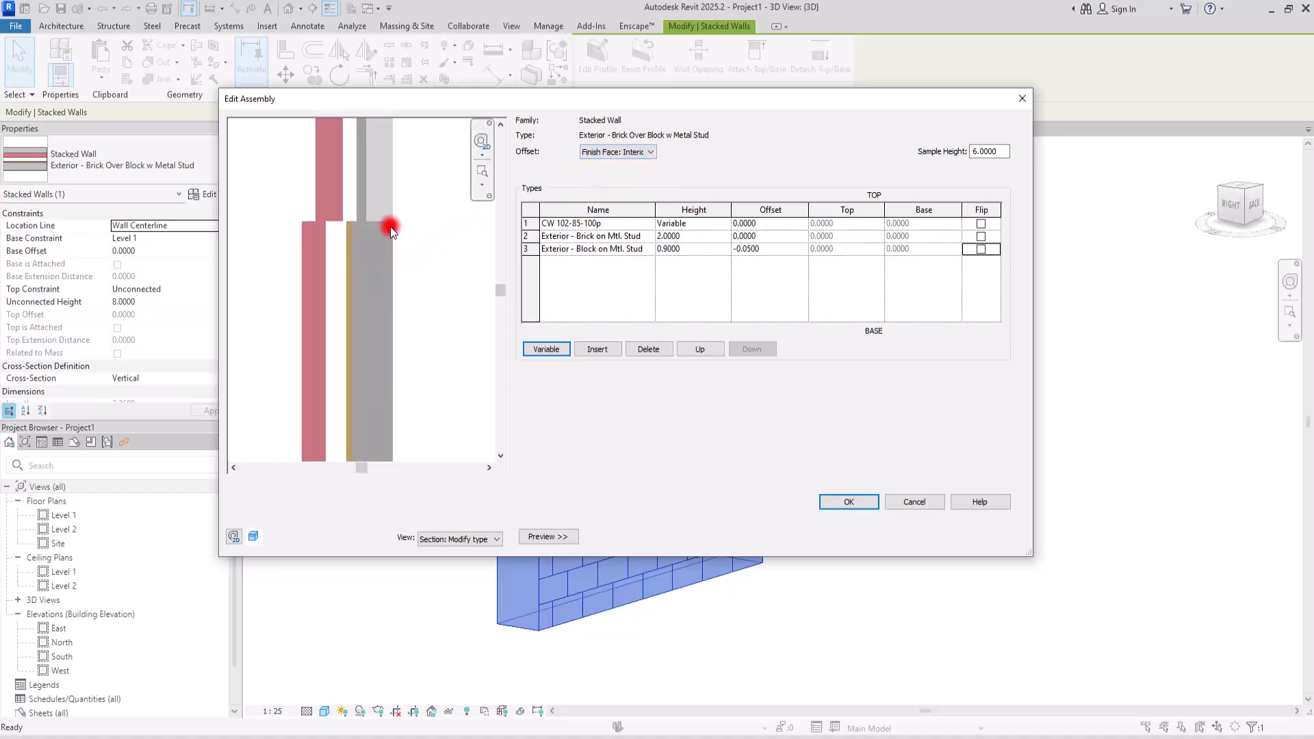
Set the offset of the bottom Exterior - Block on Mtl. Stud segment to 0.
scroll(410, 226, "down", 3)
left_click(759, 249)
type("0")
key("Tab")
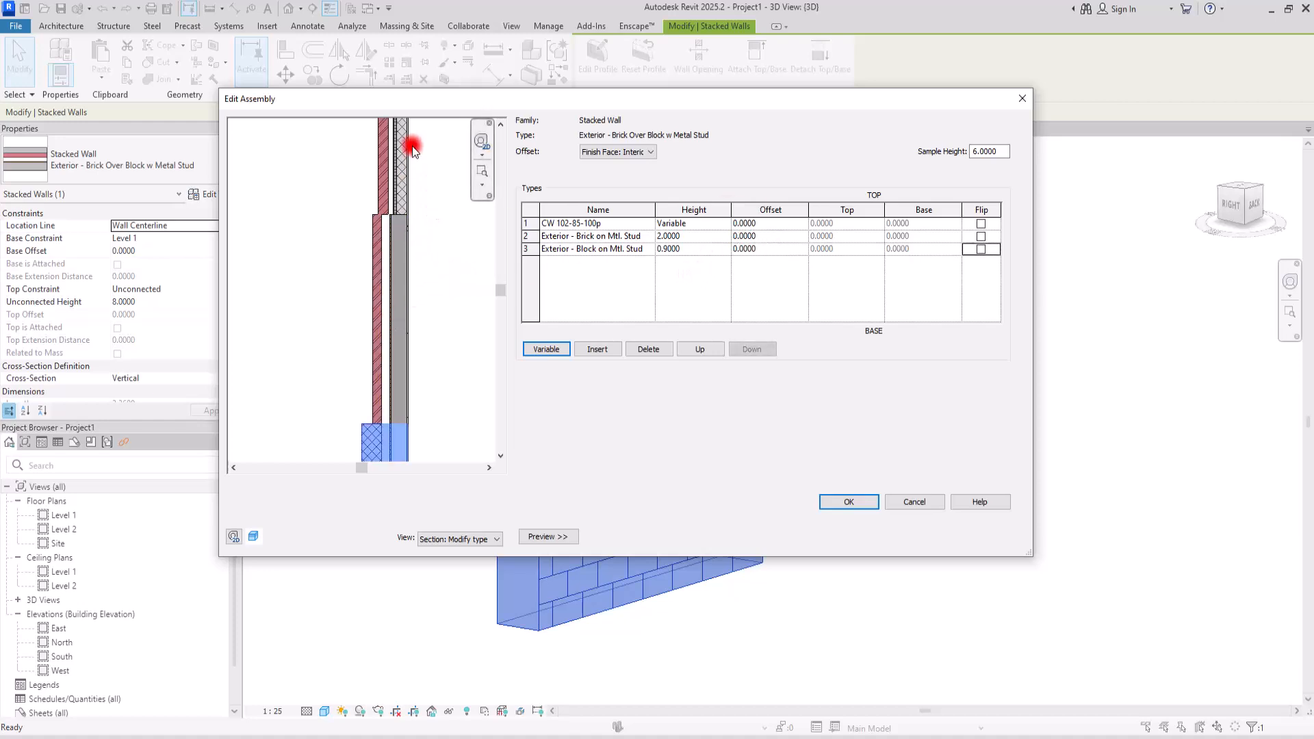
Set the assembly's offset reference to Finish Face: Exterior and check the segment alignment in the section preview.
scroll(412, 212, "down", 2)
left_click(618, 152)
left_click(611, 184)
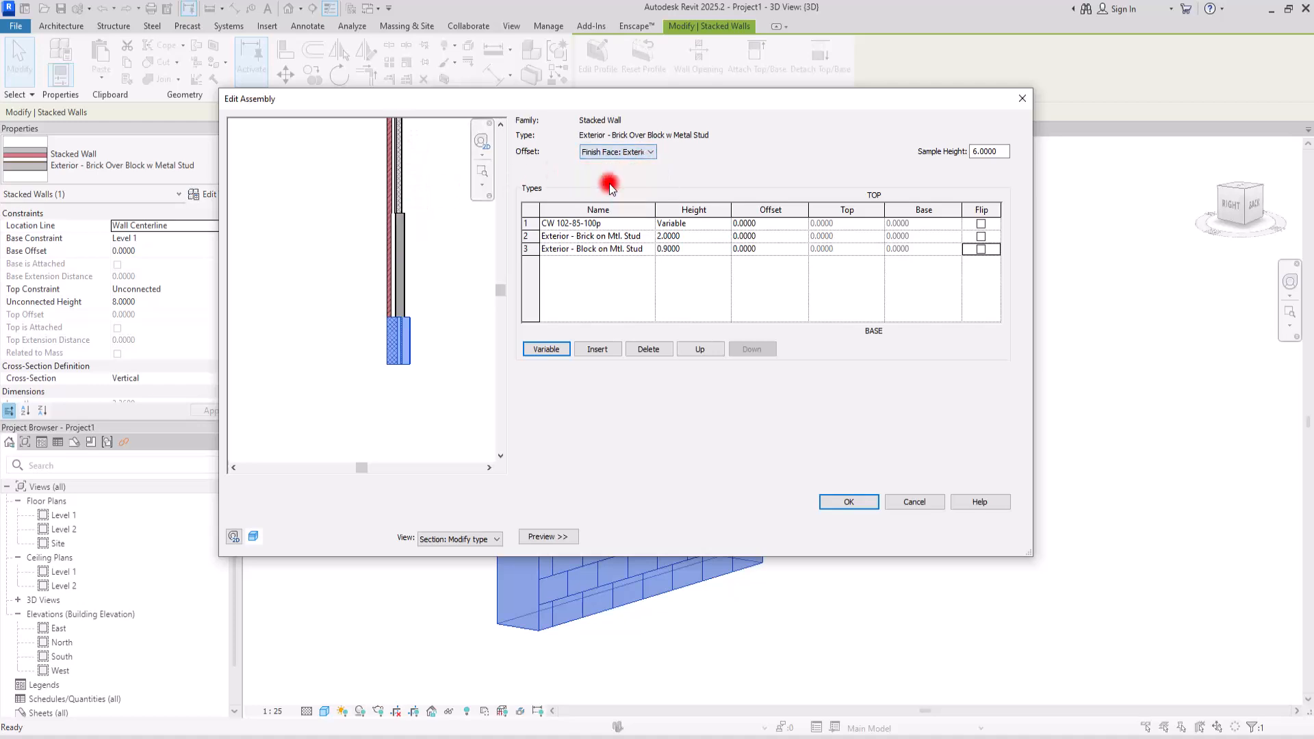
scroll(408, 199, "up", 2)
scroll(409, 206, "down", 3)
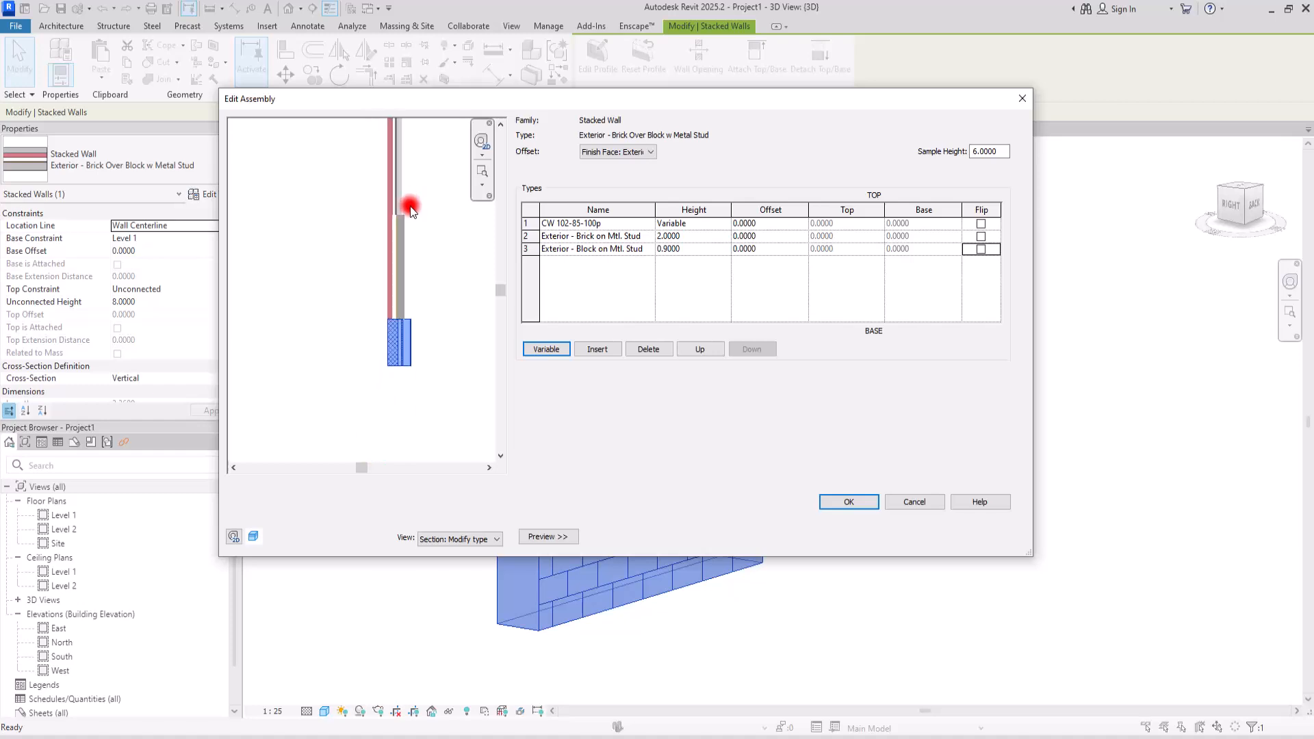
left_click(750, 299)
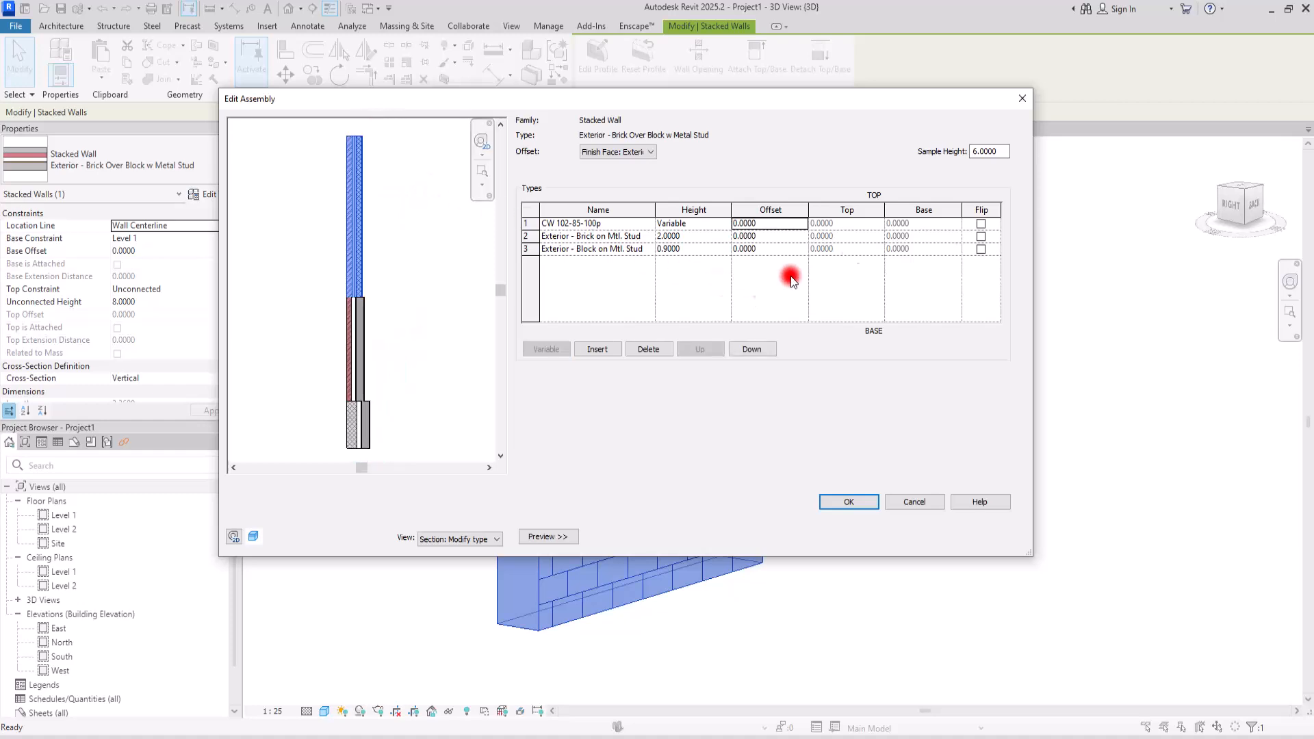
Try the flip option on the segments of the assembly, leaving all of them unflipped.
left_click(981, 223)
left_click(981, 226)
left_click(980, 236)
left_click(980, 236)
left_click(981, 249)
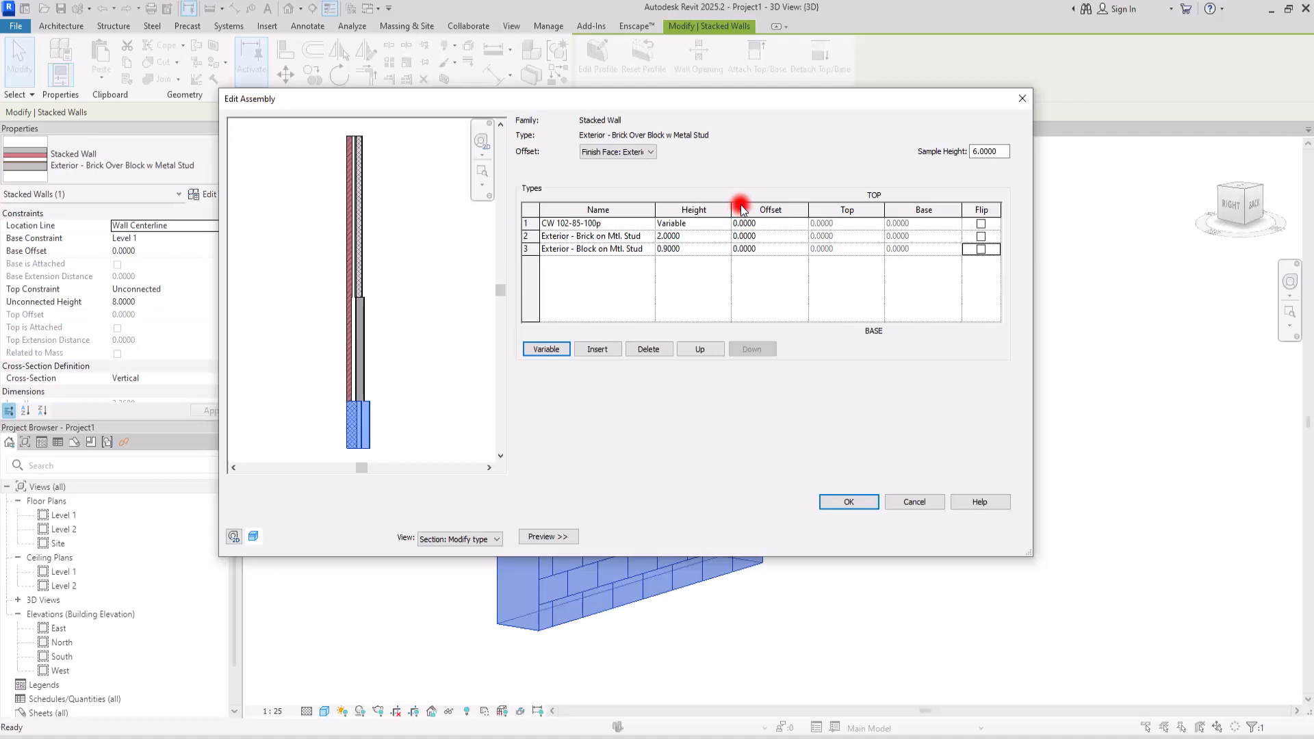
Accept the assembly and duplicate the stacked wall type as Exterior - Brick over Stone.
left_click(848, 500)
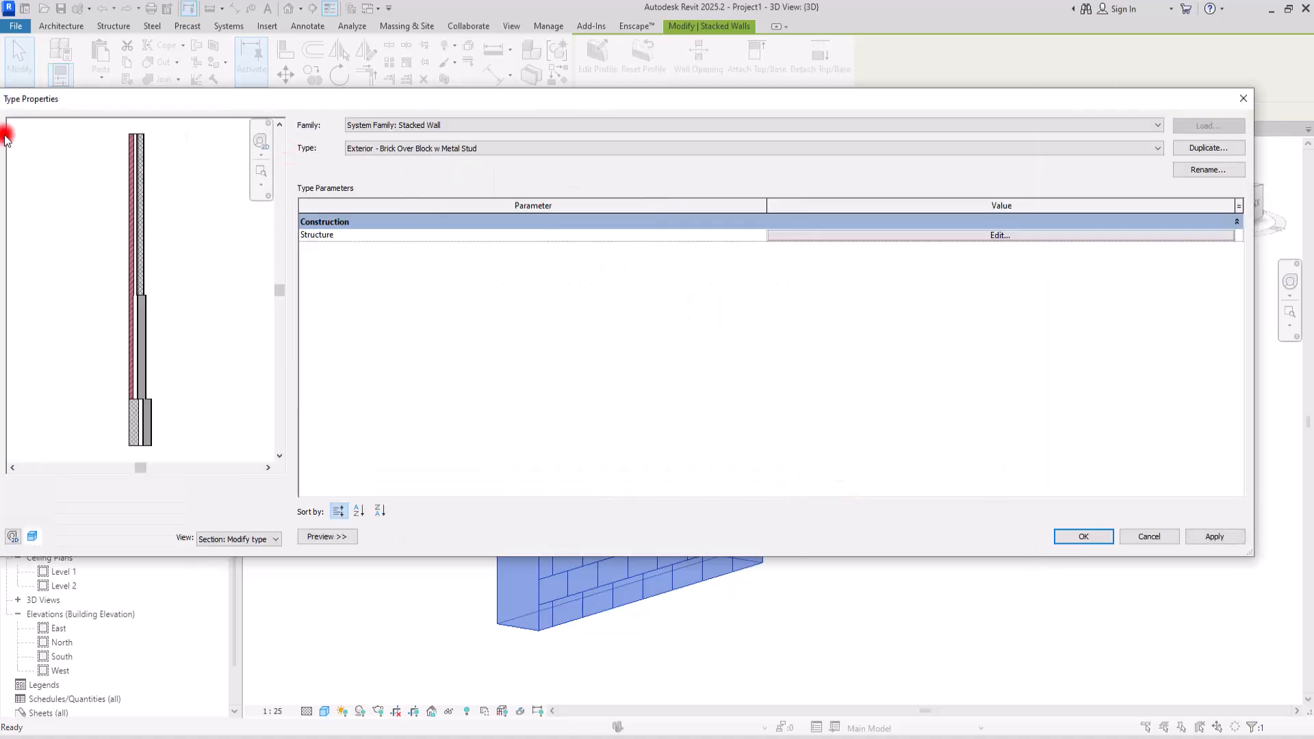
left_click_drag(19, 103, 625, 101)
left_click_drag(935, 117, 594, 90)
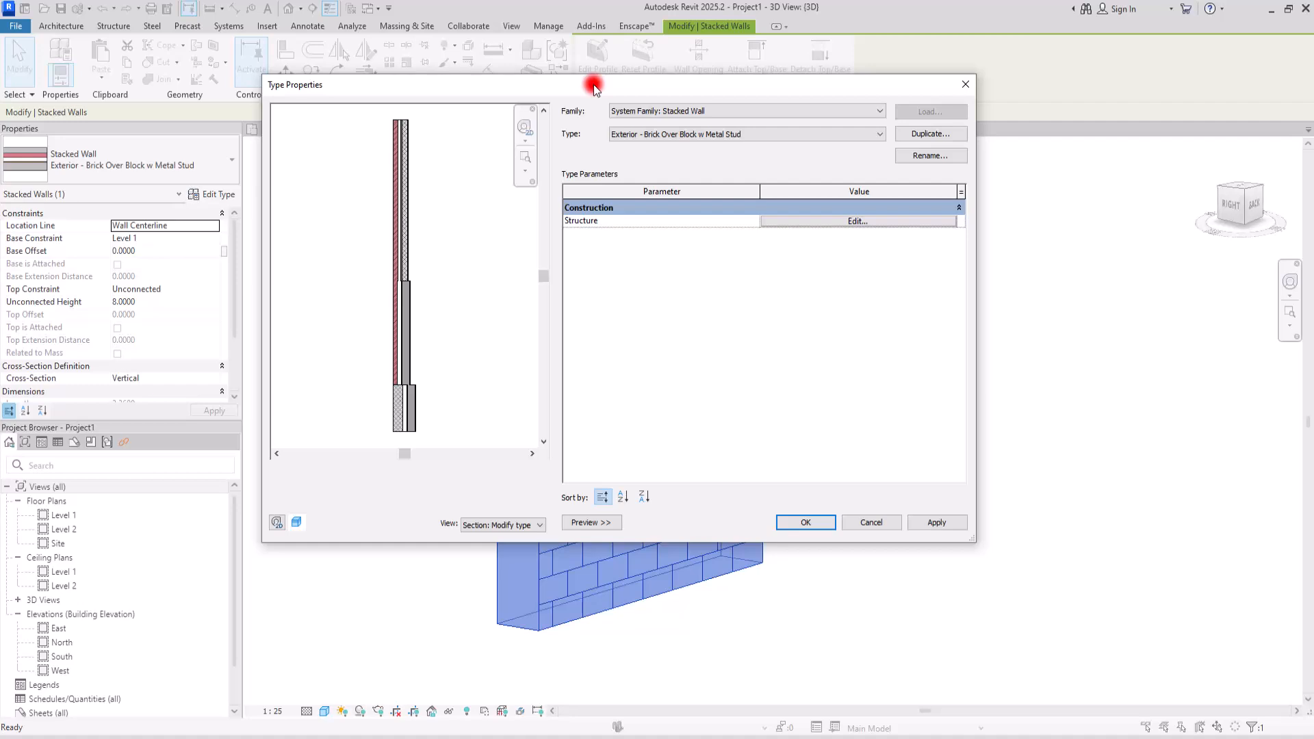
left_click(928, 133)
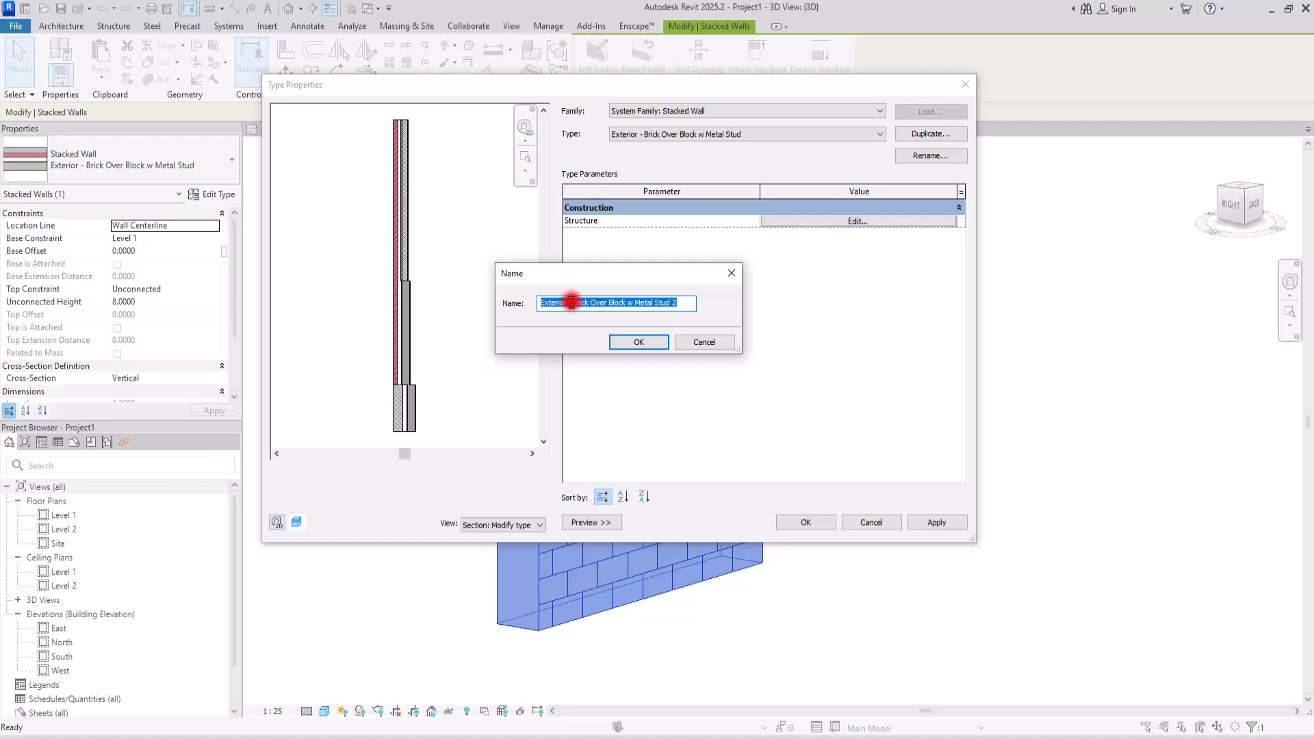
left_click_drag(577, 302, 720, 296)
key("Delete")
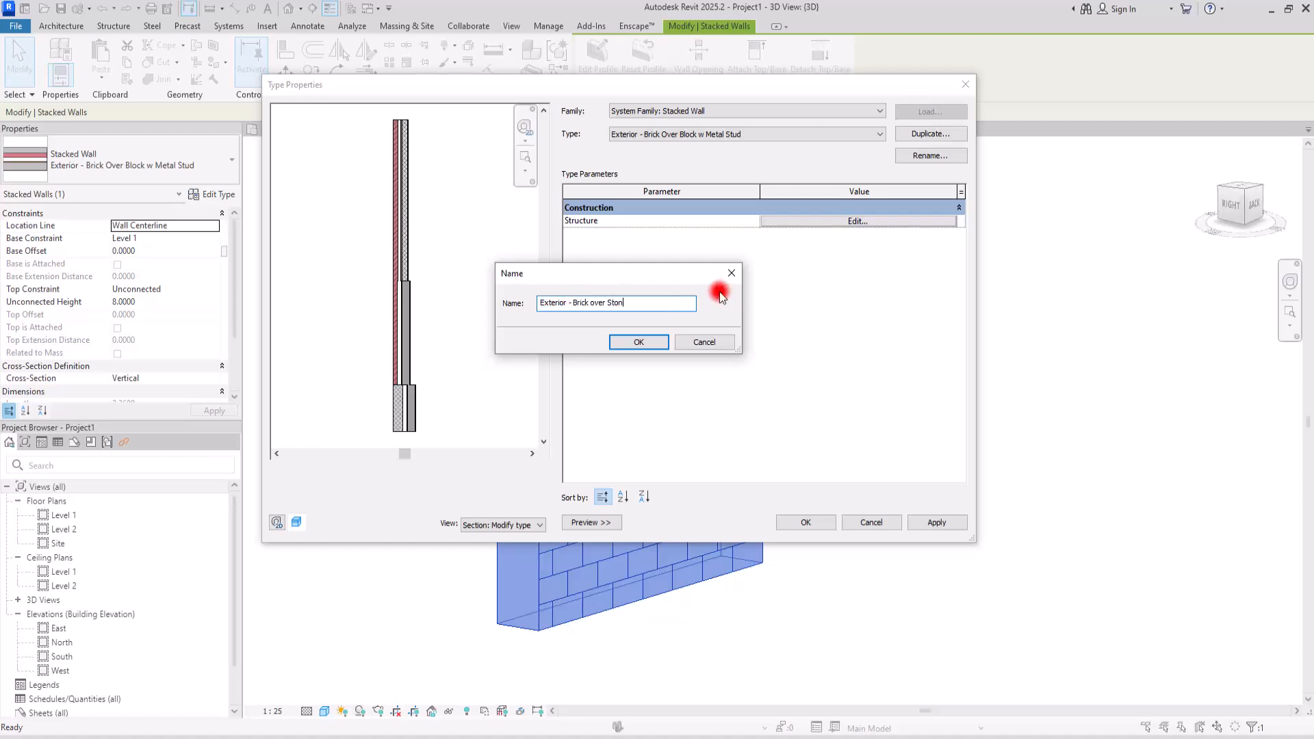
key("Return")
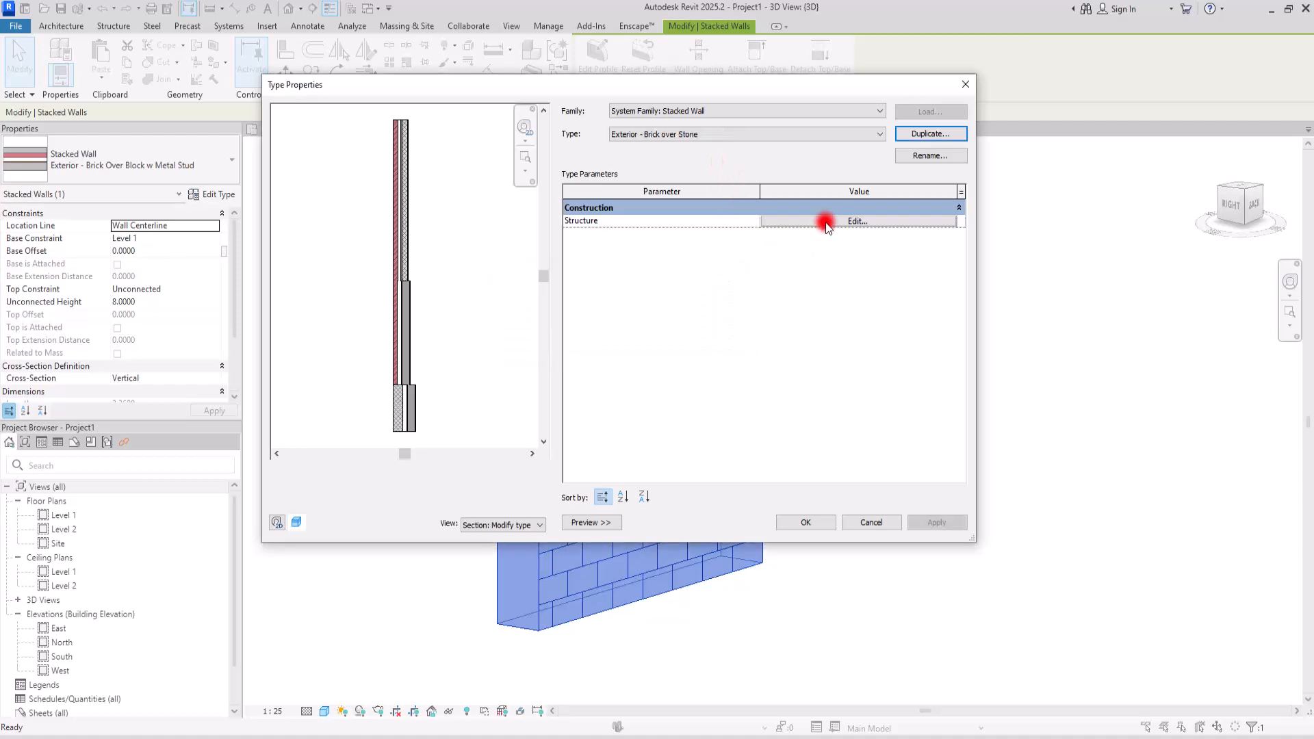
Delete the top CW 102-85-100p segment from the Exterior - Brick over Stone assembly.
left_click(829, 222)
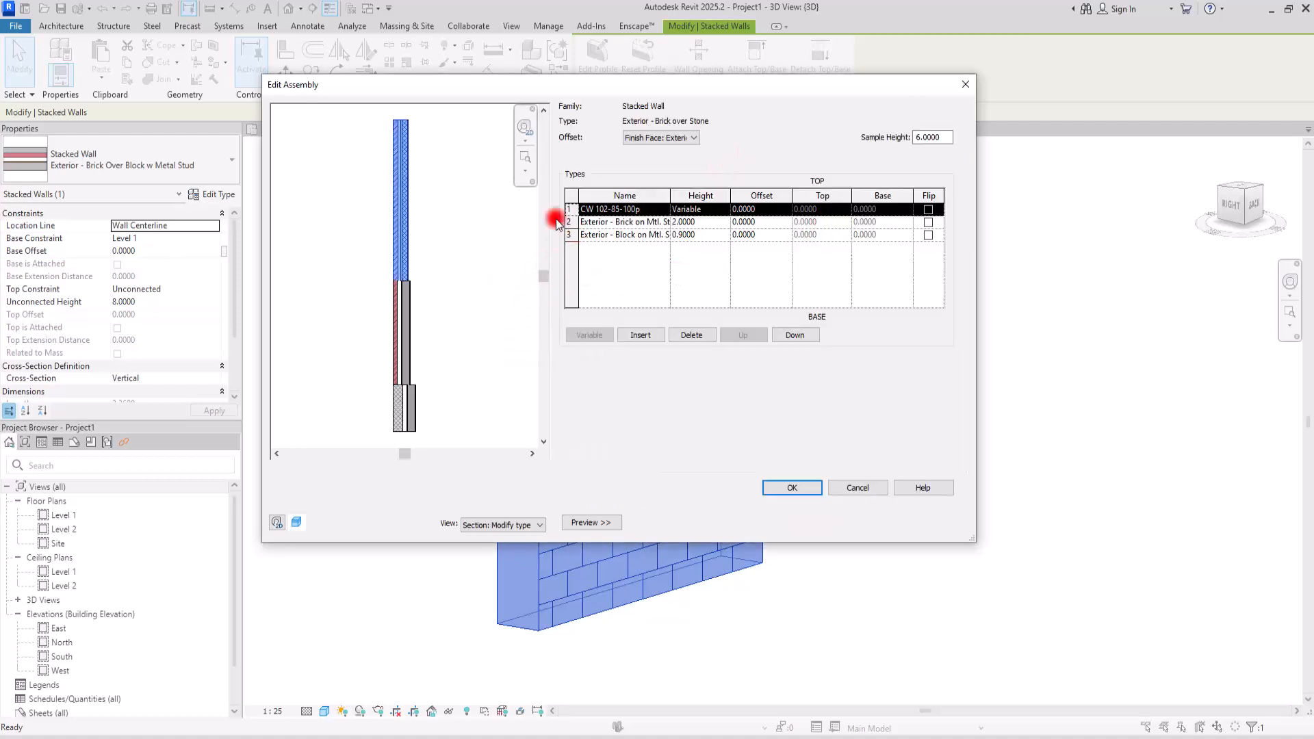
left_click(690, 335)
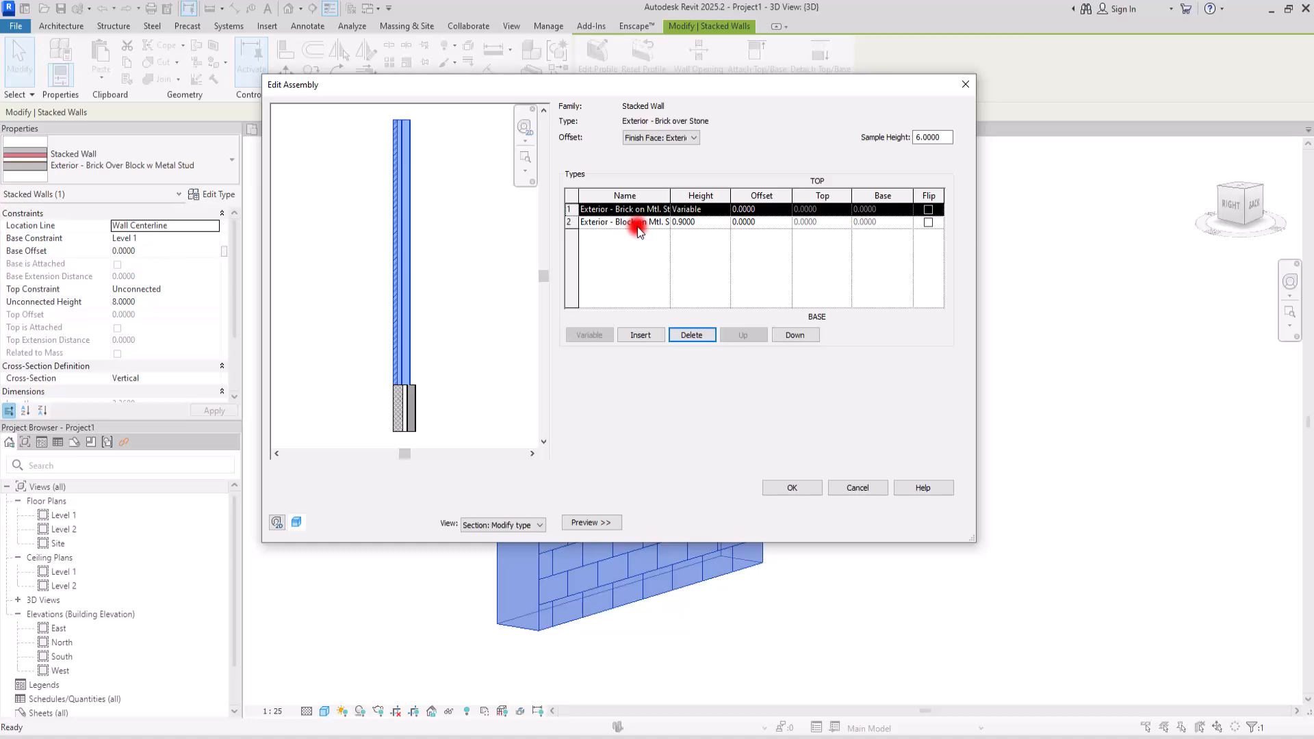
Look through the wall types available for the top segment, keep Exterior - Brick on Mtl. Stud, and accept the assembly and type properties.
left_click(663, 208)
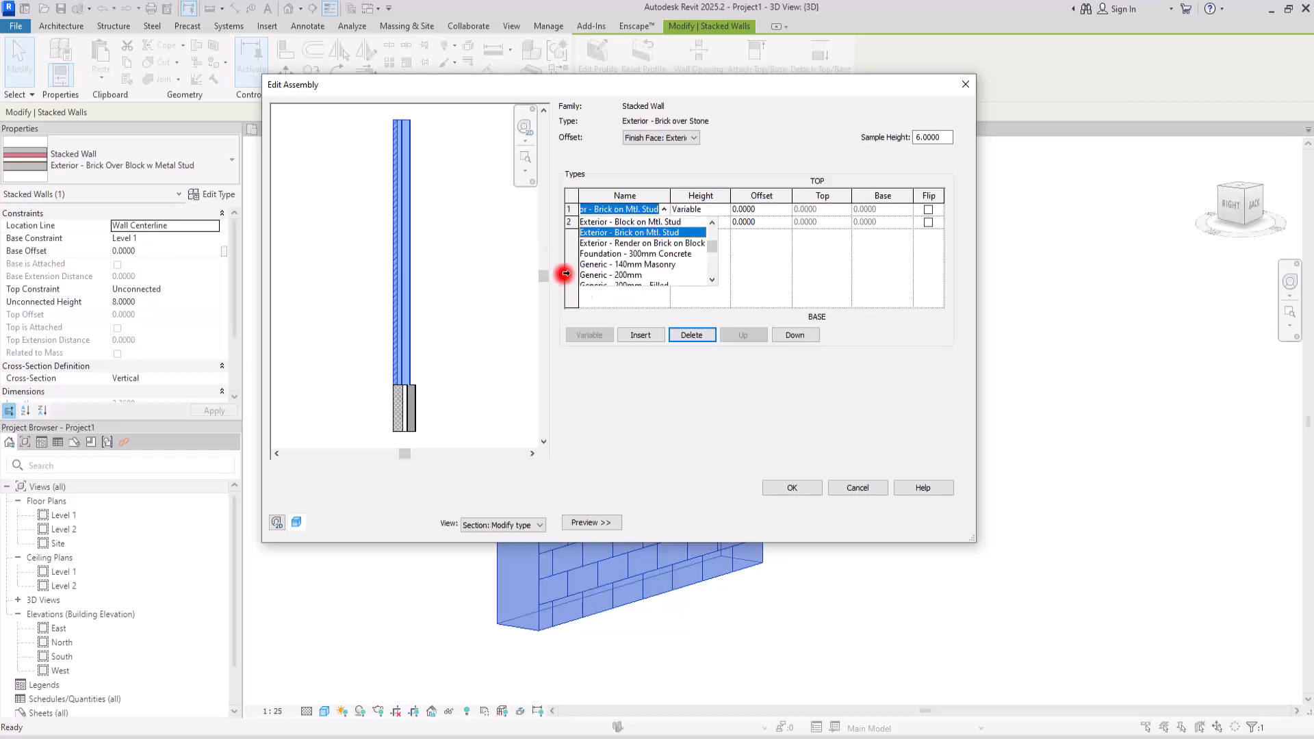
left_click(762, 264)
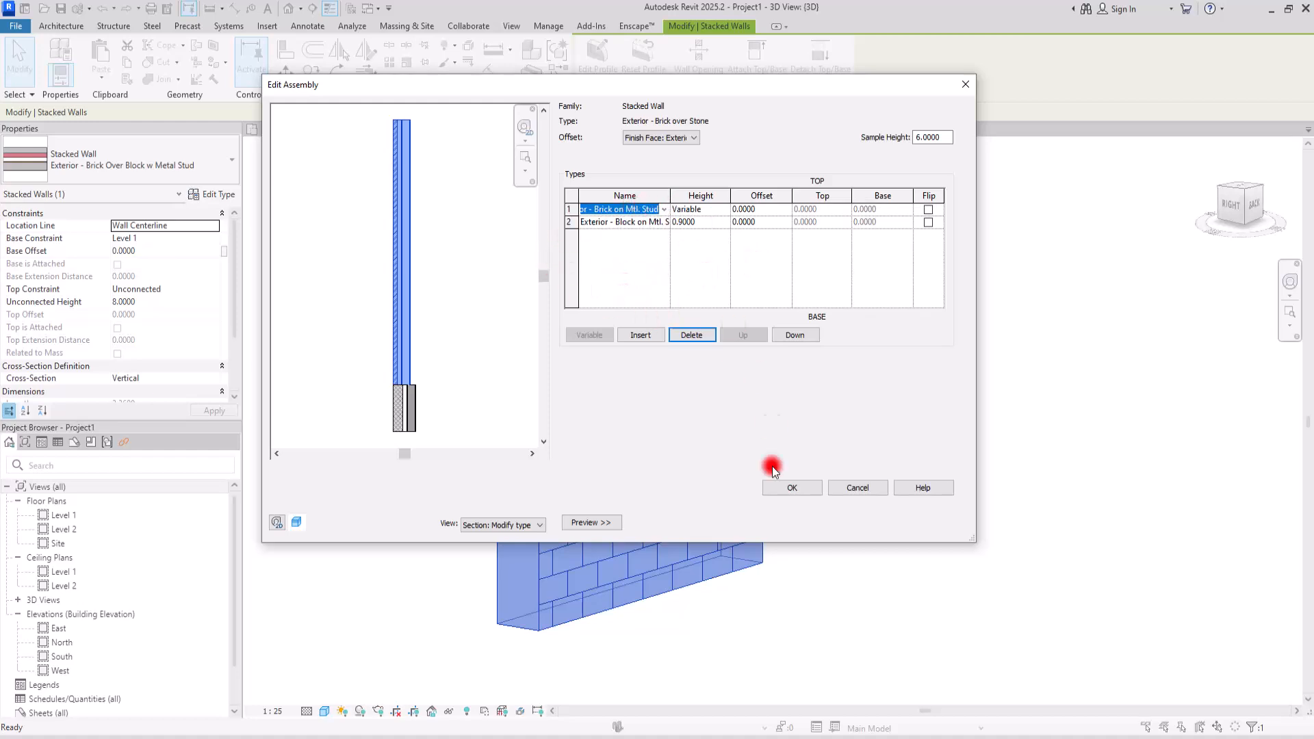
left_click(662, 208)
scroll(713, 234, "up", 1)
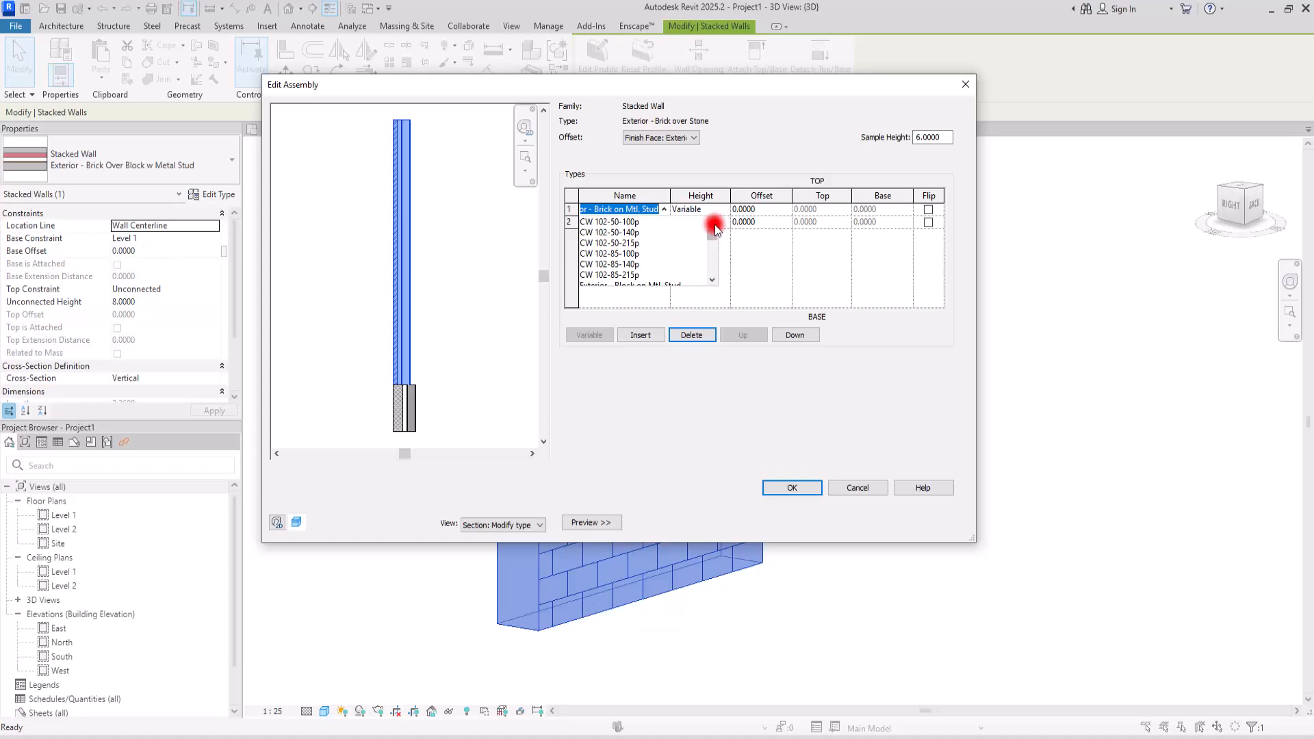
left_click_drag(717, 230, 717, 265)
left_click(762, 352)
left_click(792, 487)
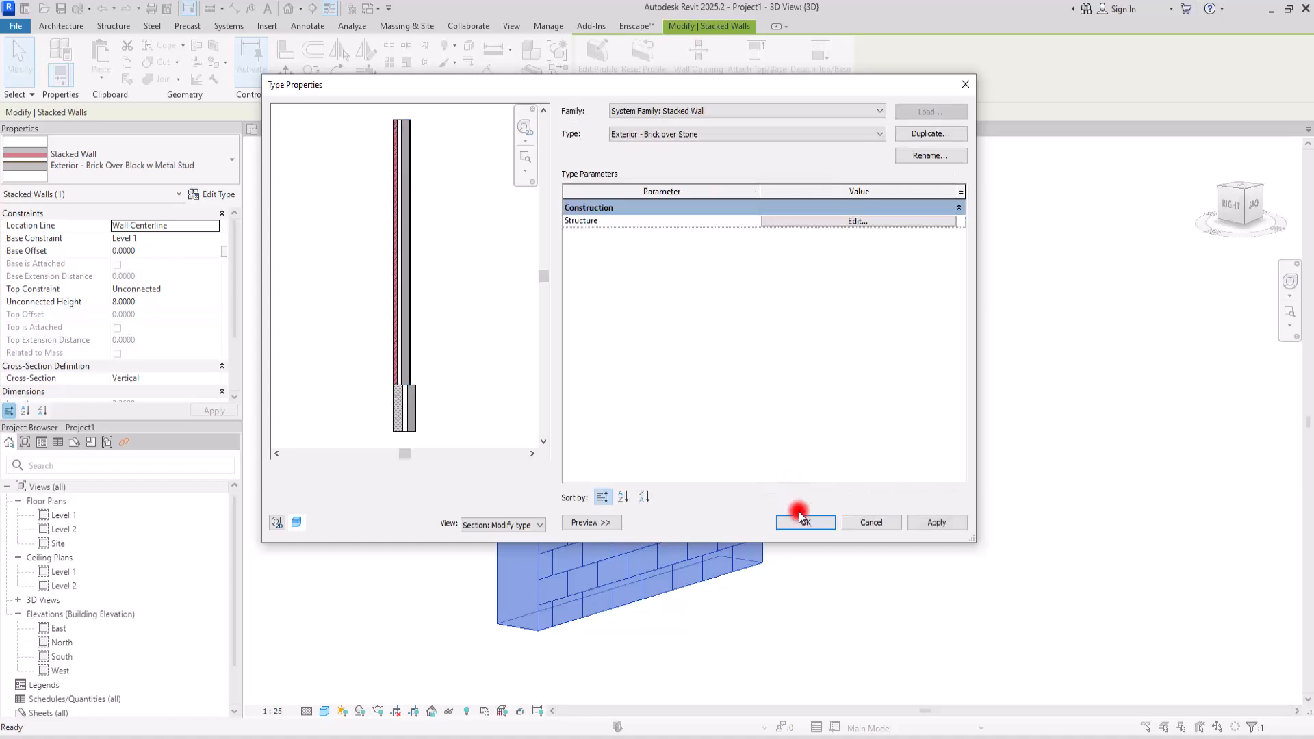
left_click(805, 523)
Choose the basic wall type Generic - 200mm and duplicate it as Brick wall.
left_click(142, 145)
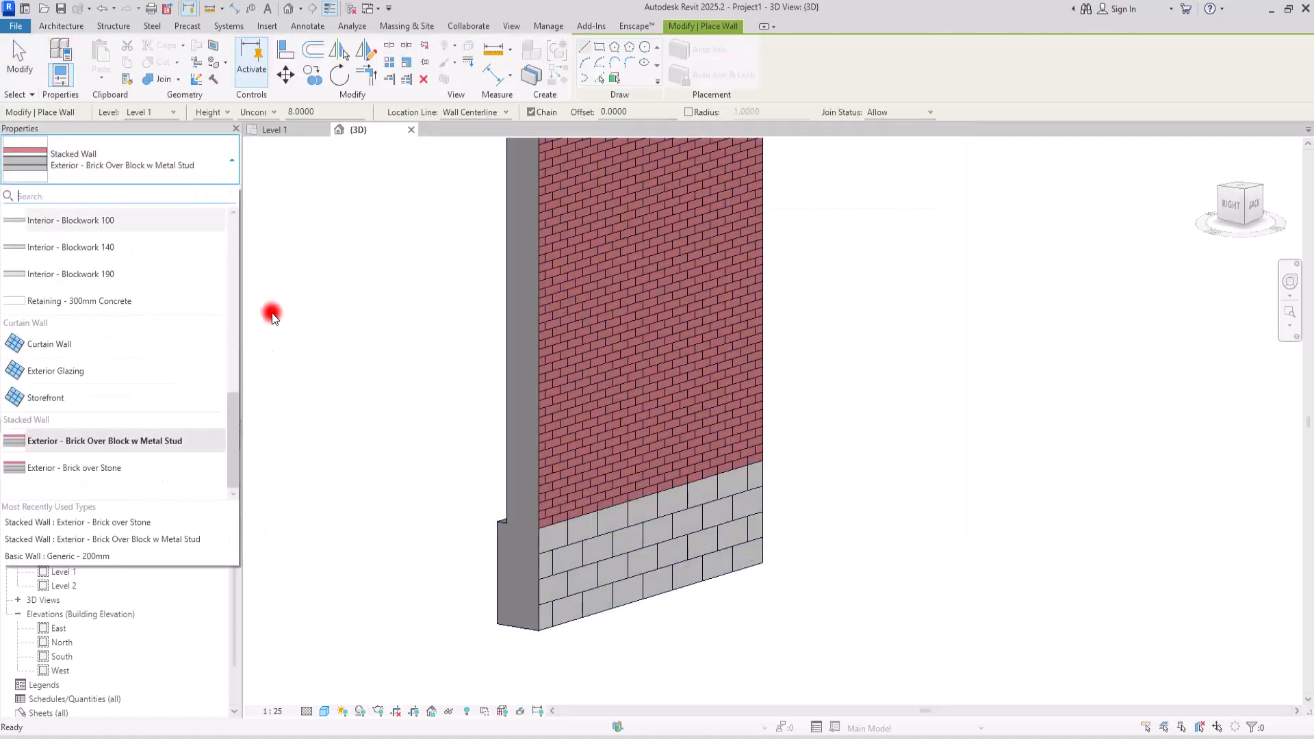
left_click_drag(238, 436, 205, 349)
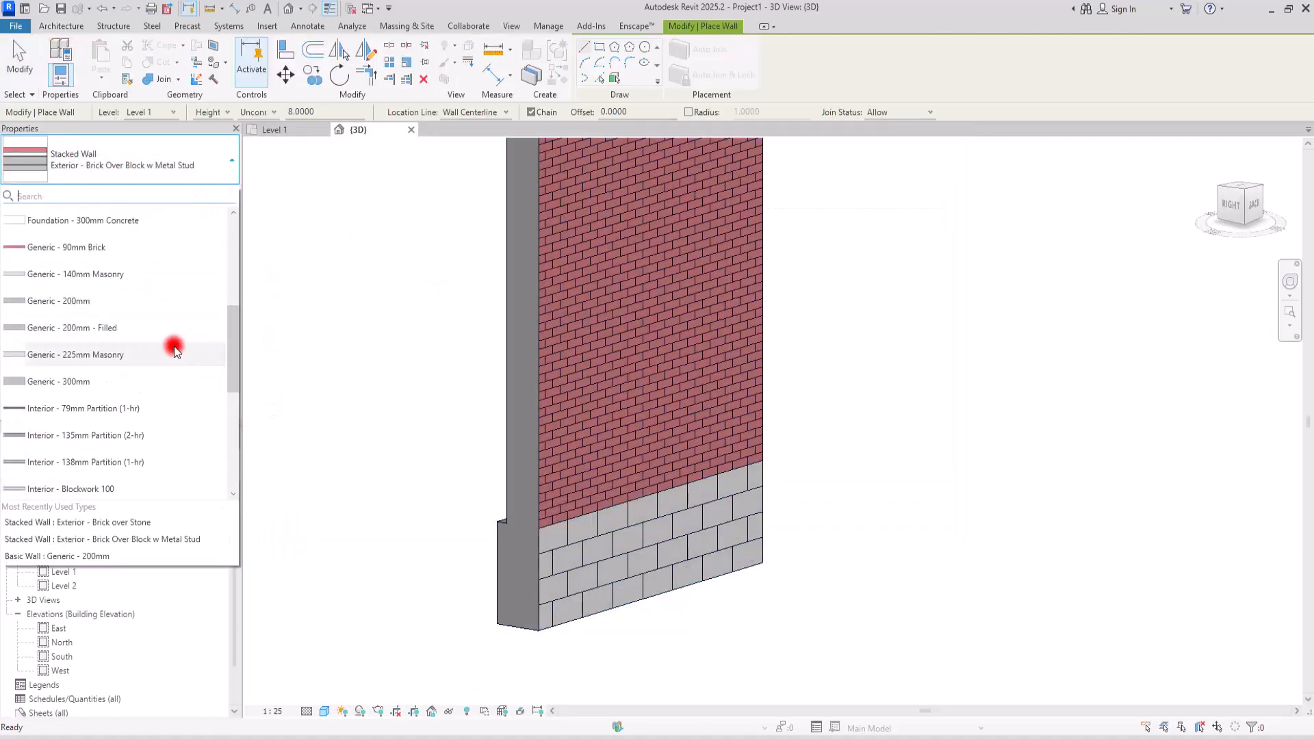
left_click(60, 305)
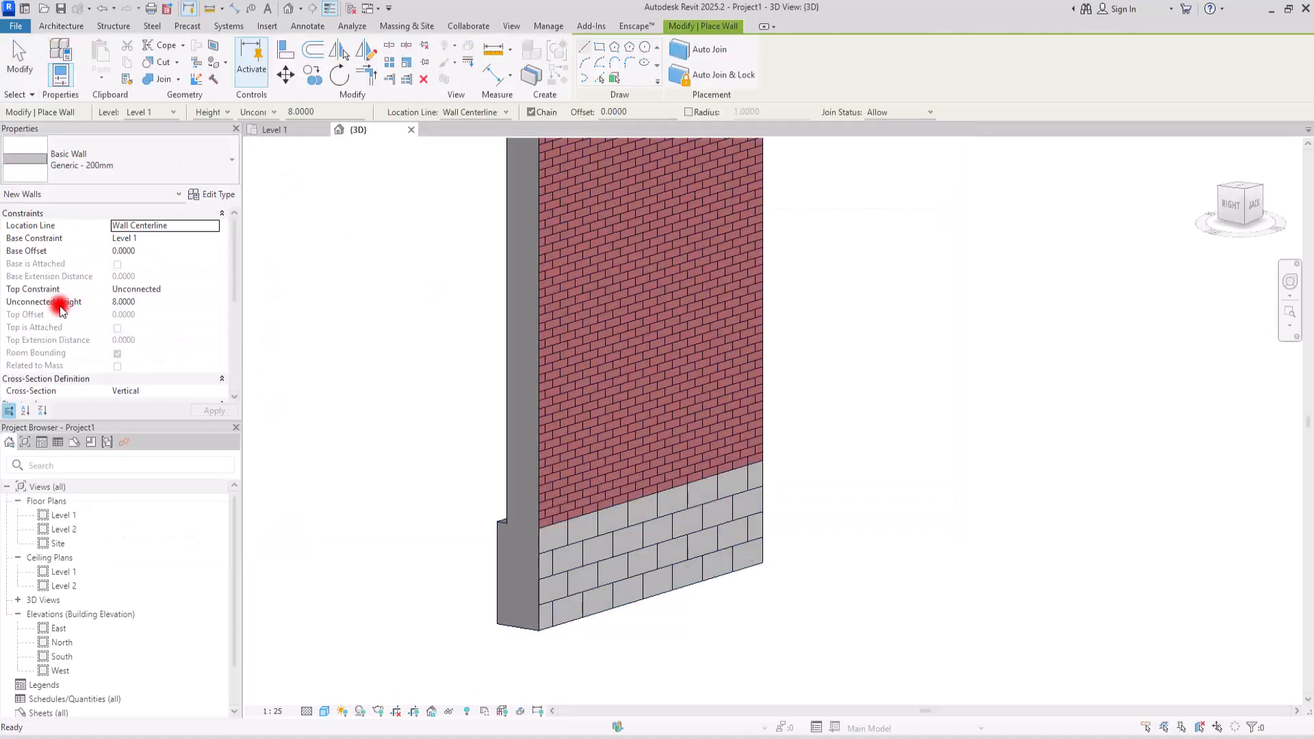
left_click(209, 190)
left_click(930, 133)
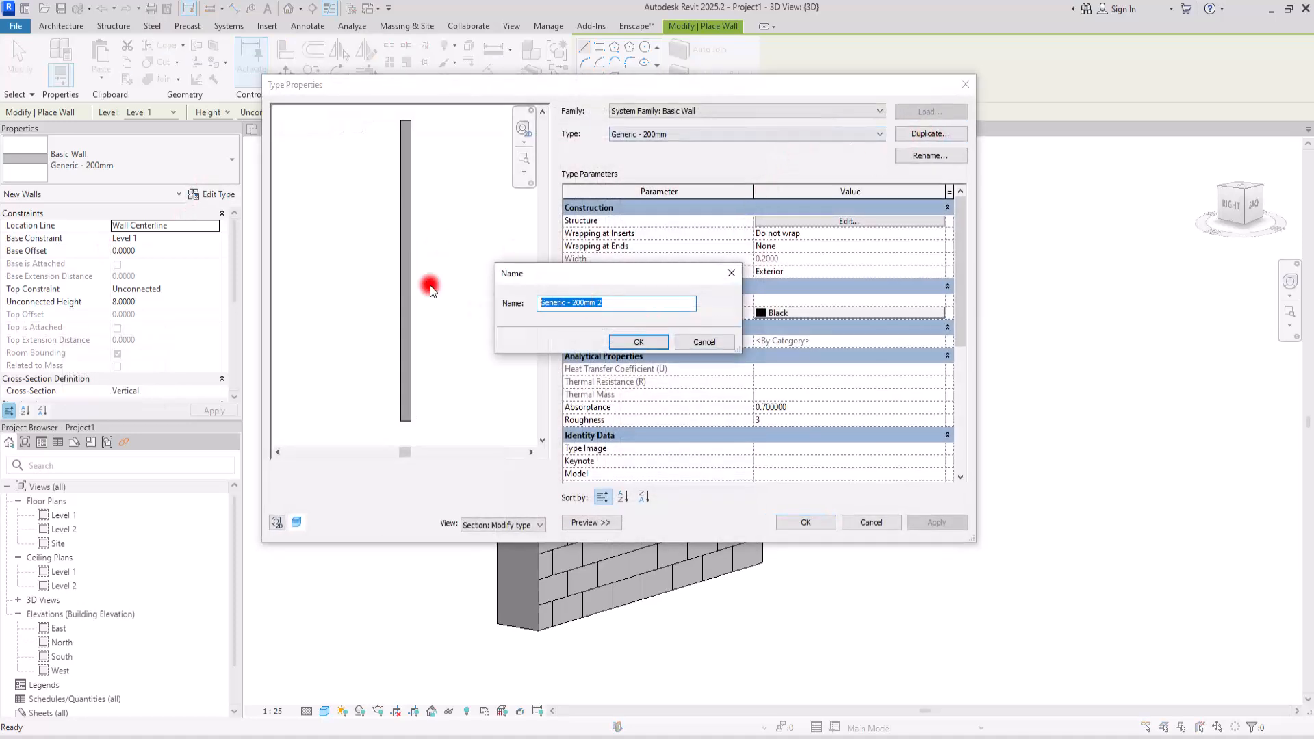
type("Brick wall")
key("Return")
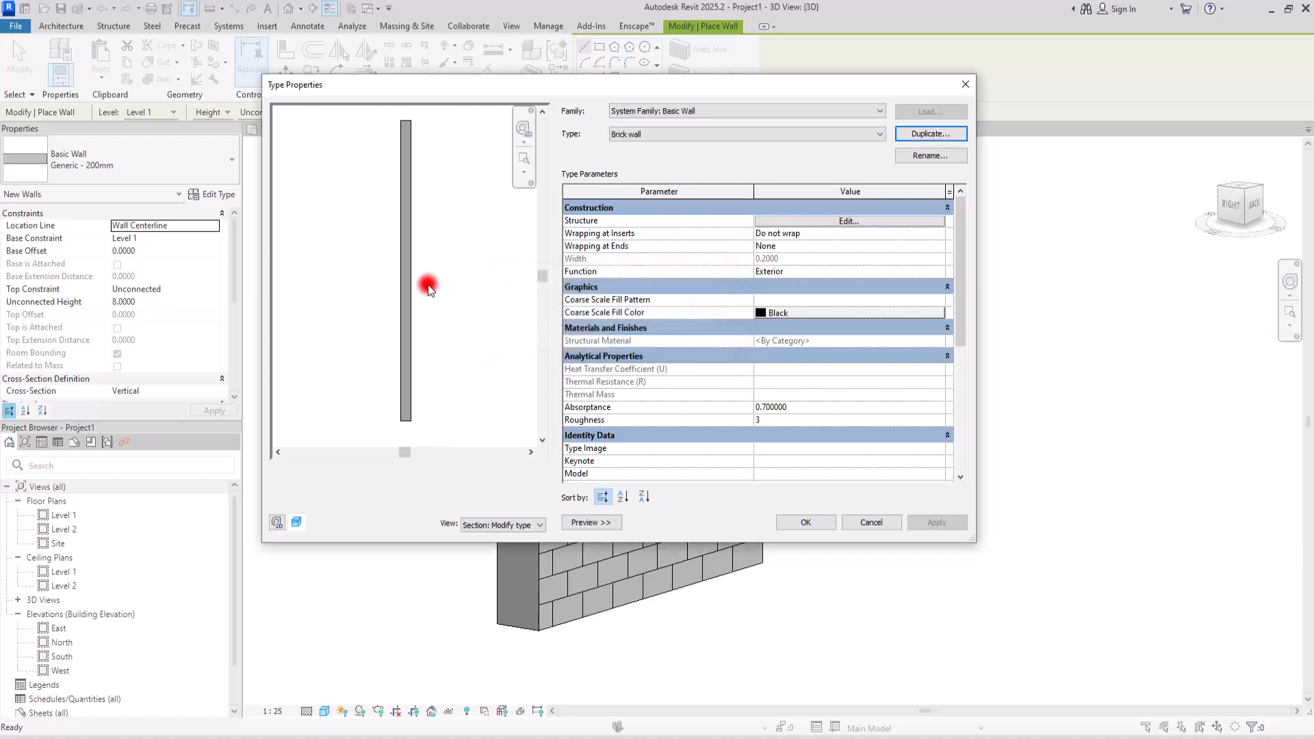
Assign the Brick, Common material to the structure layer of the Brick wall type and accept the changes.
left_click(818, 221)
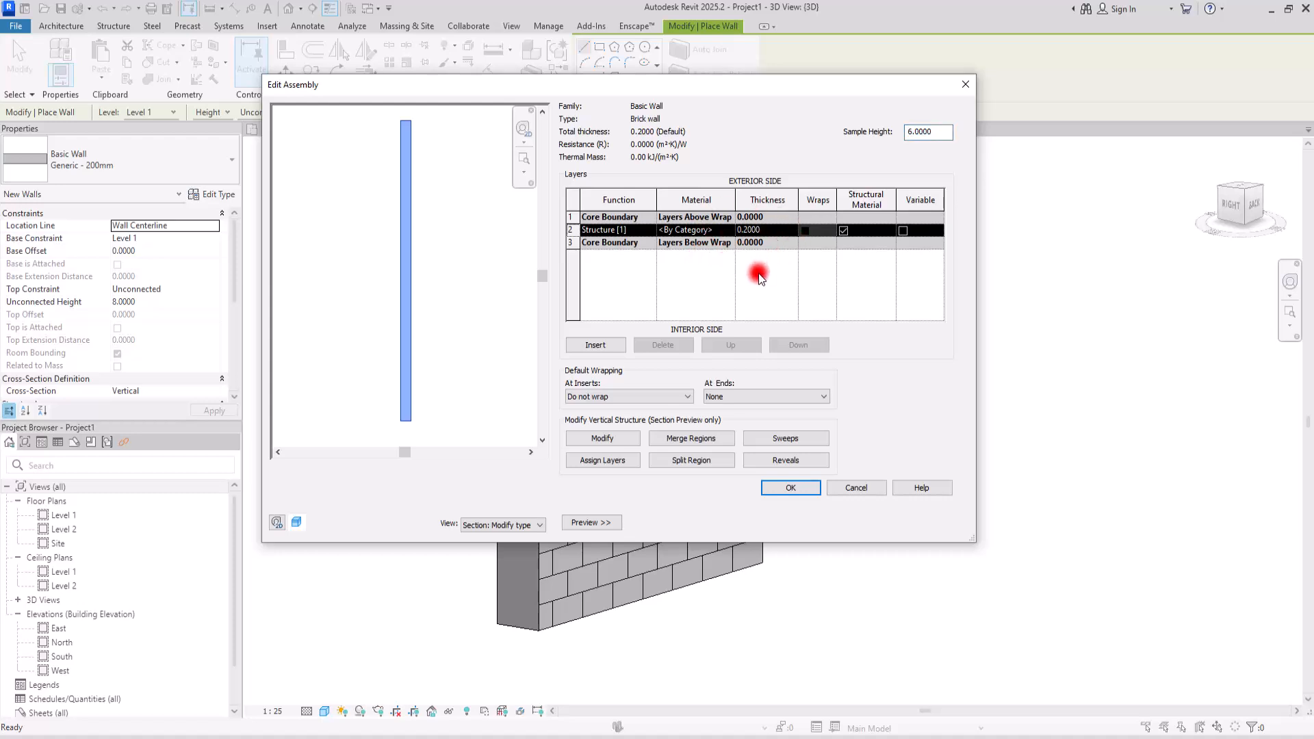
left_click(729, 232)
left_click(731, 230)
scroll(258, 287, "down", 1)
left_click(109, 441)
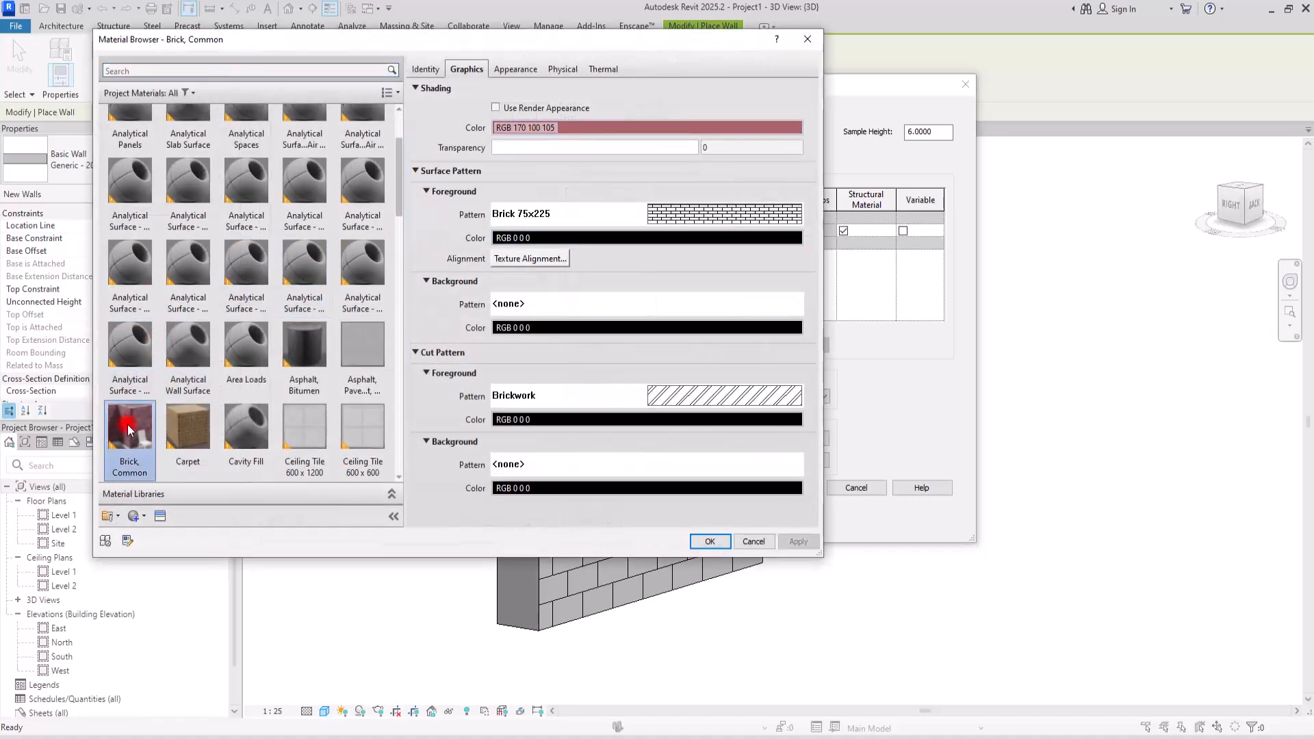
left_click(709, 541)
left_click(787, 487)
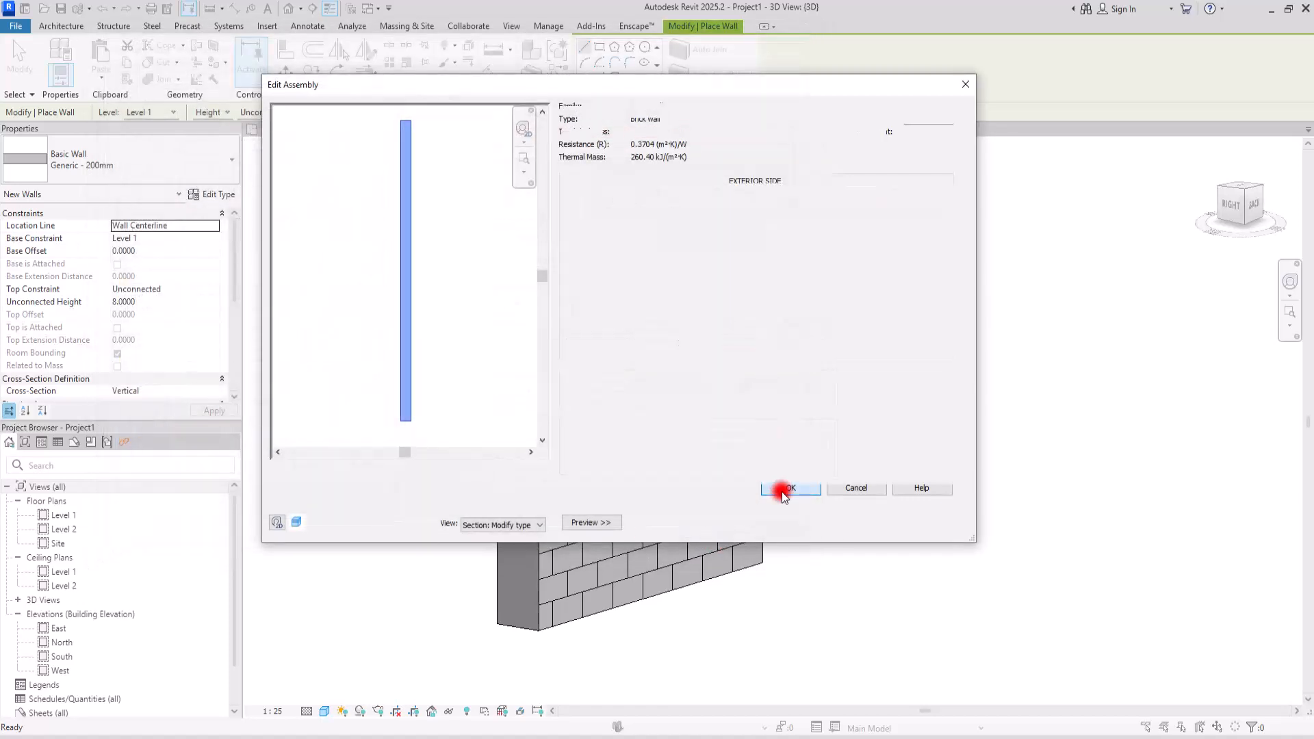
left_click(800, 521)
Duplicate the Brick wall type as Stone Wall and open its layer structure for editing.
left_click(55, 53)
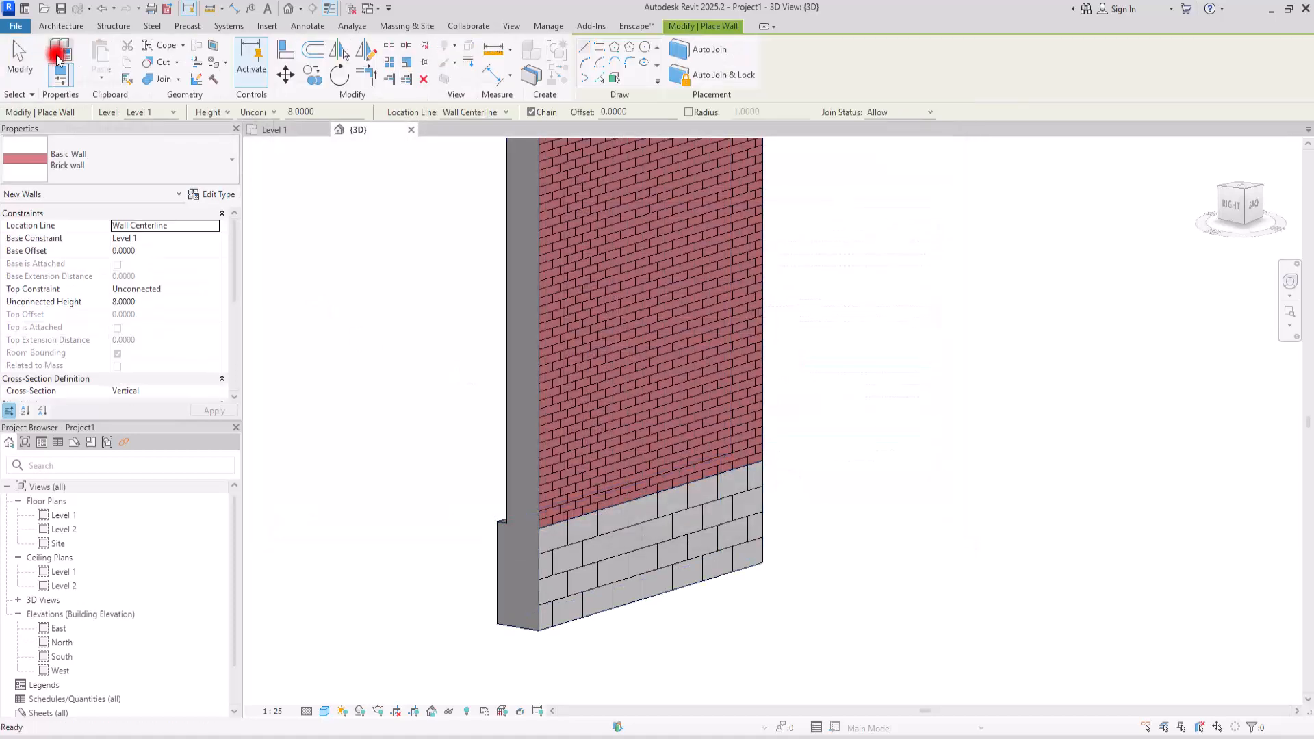
left_click(210, 195)
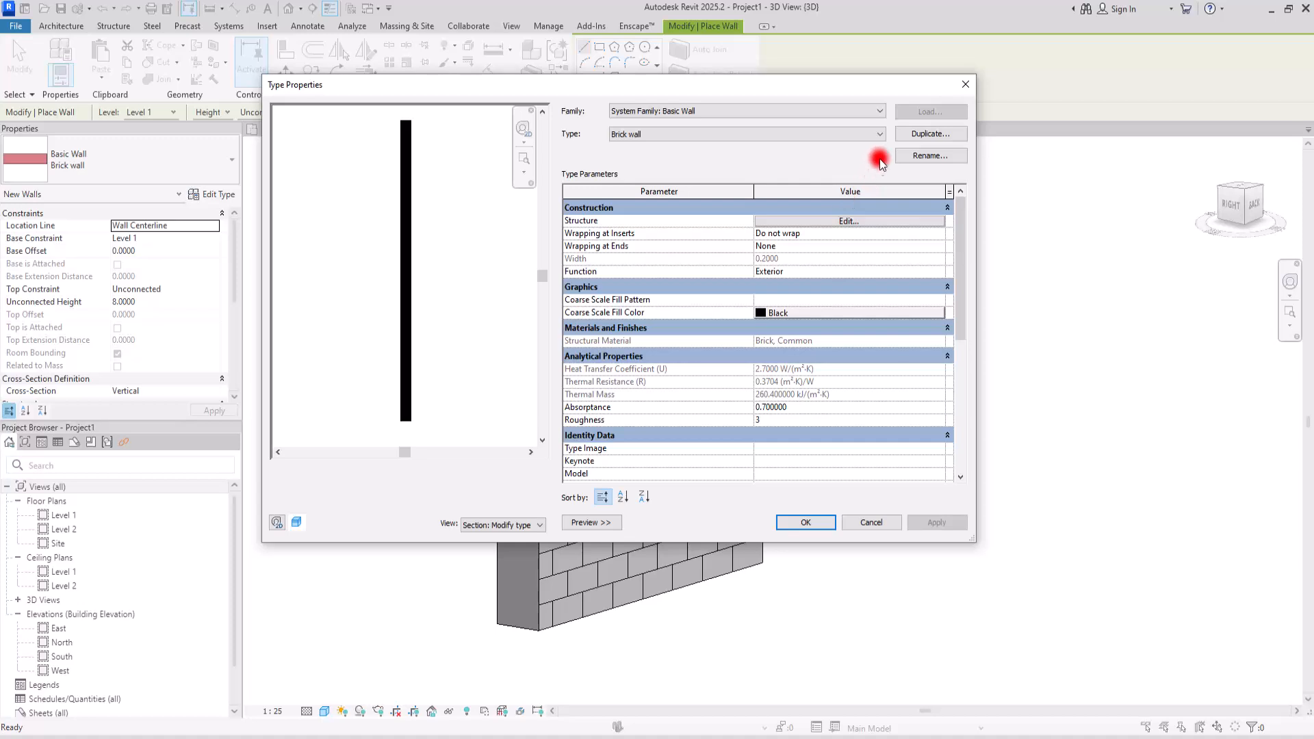
left_click(928, 134)
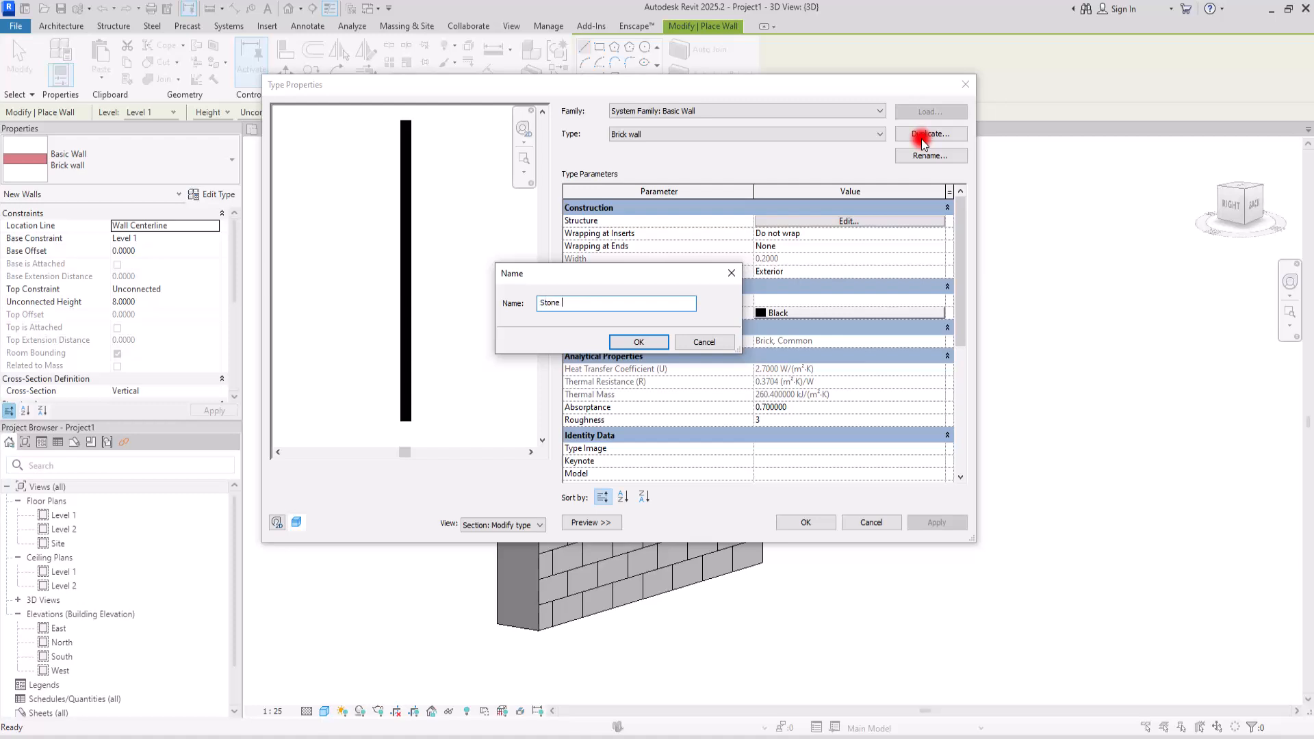
type("Stone Wall")
key("Return")
left_click(793, 221)
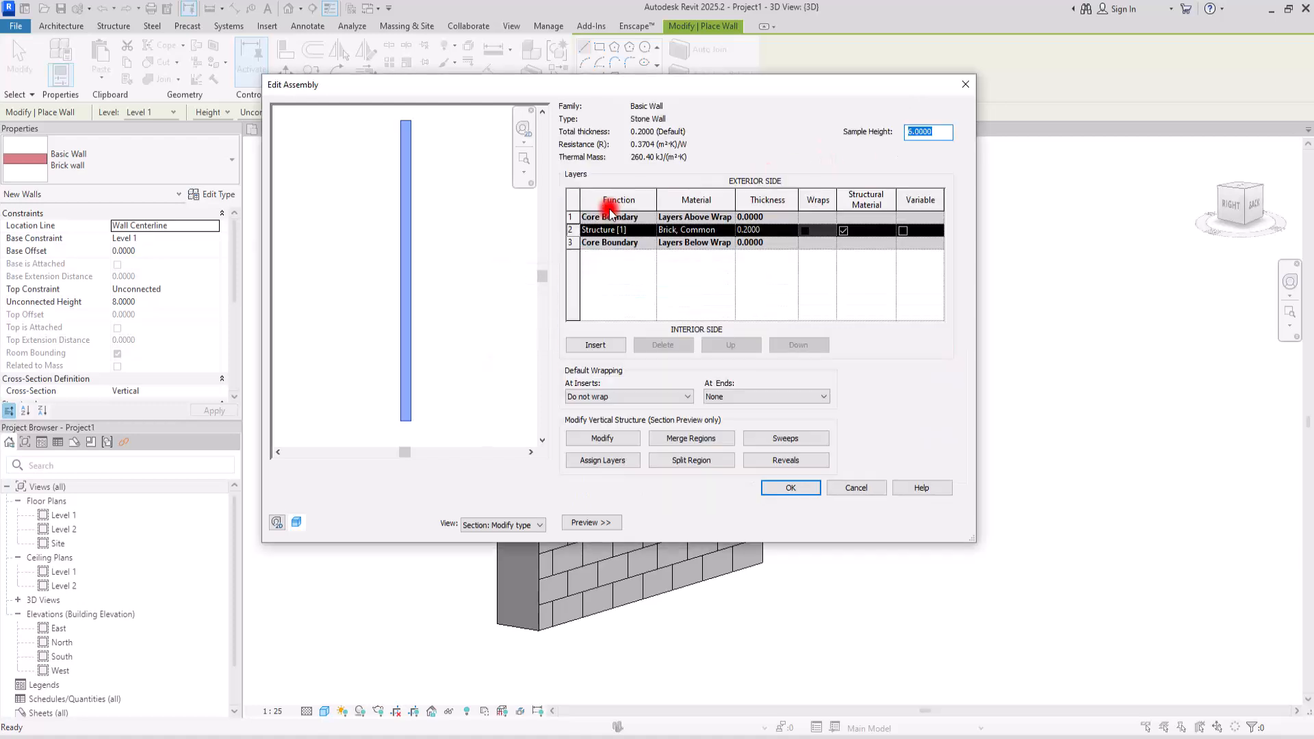
Set the thickness of the Stone Wall type's structure layer to 0.35.
left_click(781, 231)
double_click(780, 231)
type("0.35")
key("Tab")
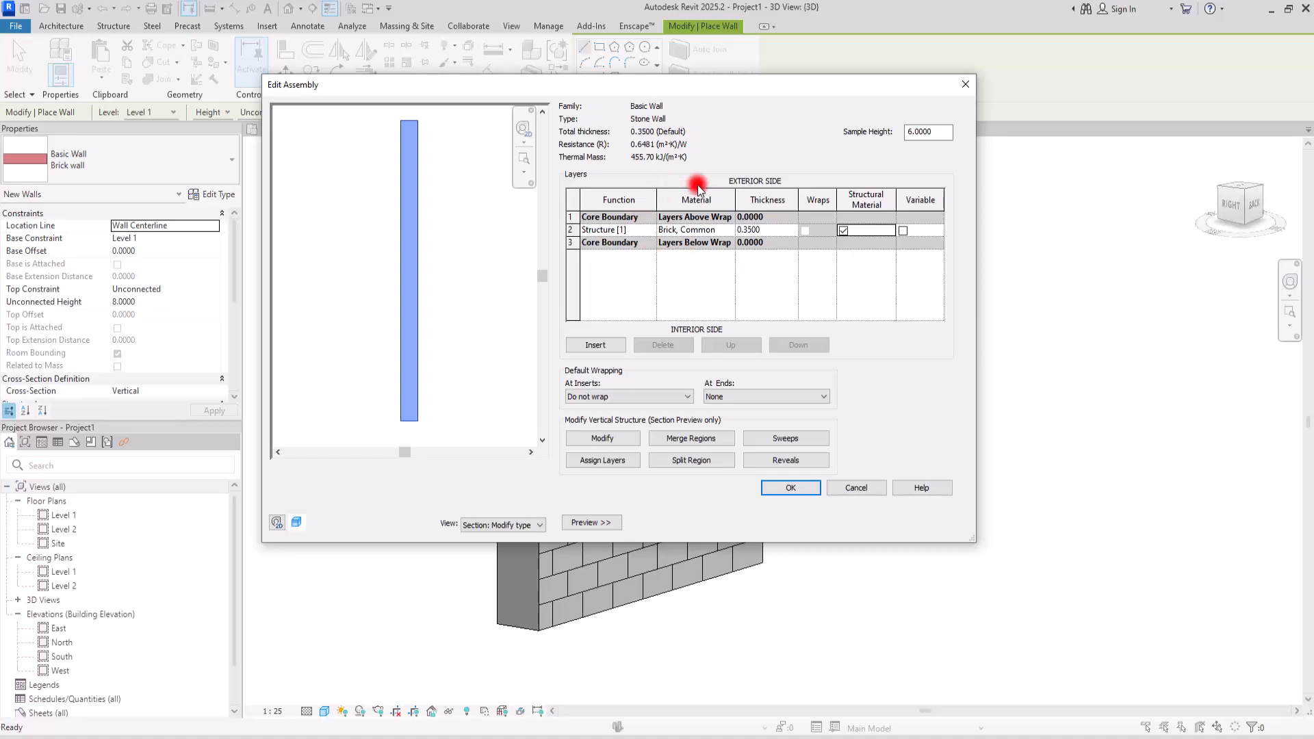
Create a new material named Stone from the structure layer's material setting.
left_click(715, 230)
left_click(727, 231)
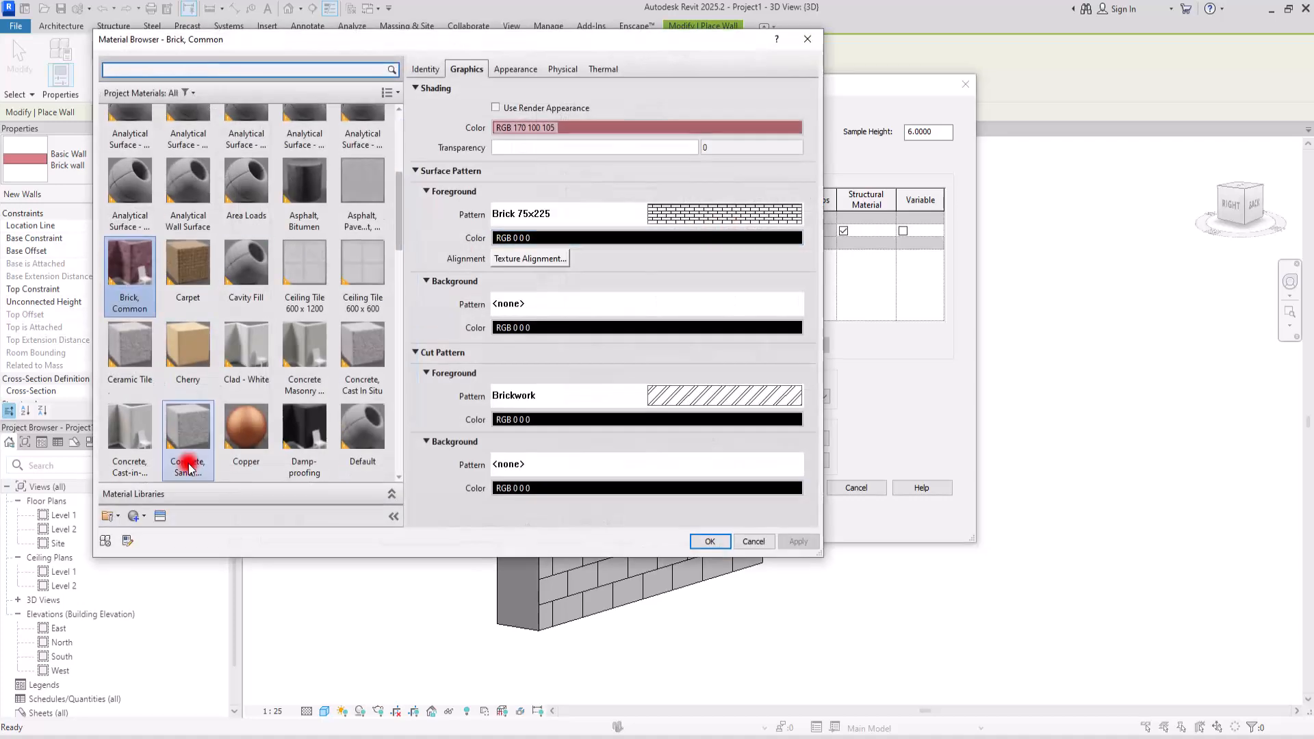
left_click(149, 517)
left_click(164, 532)
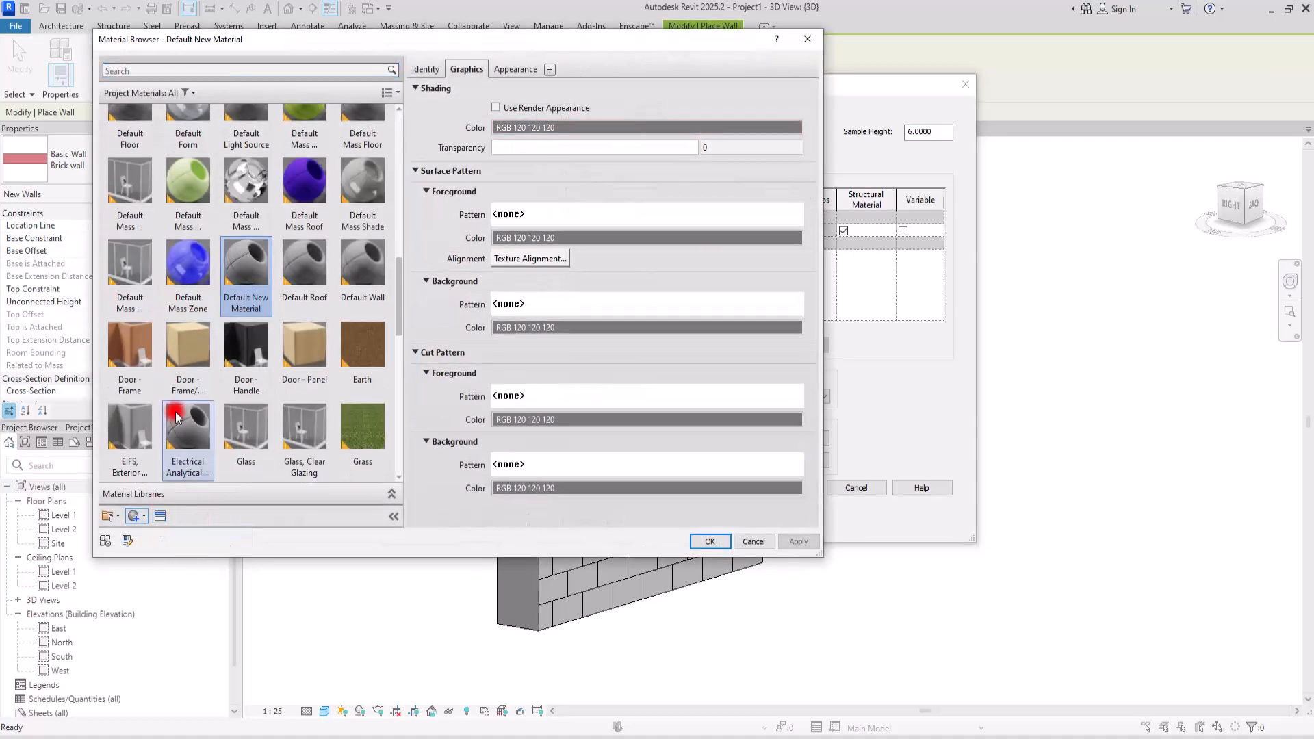
right_click(243, 277)
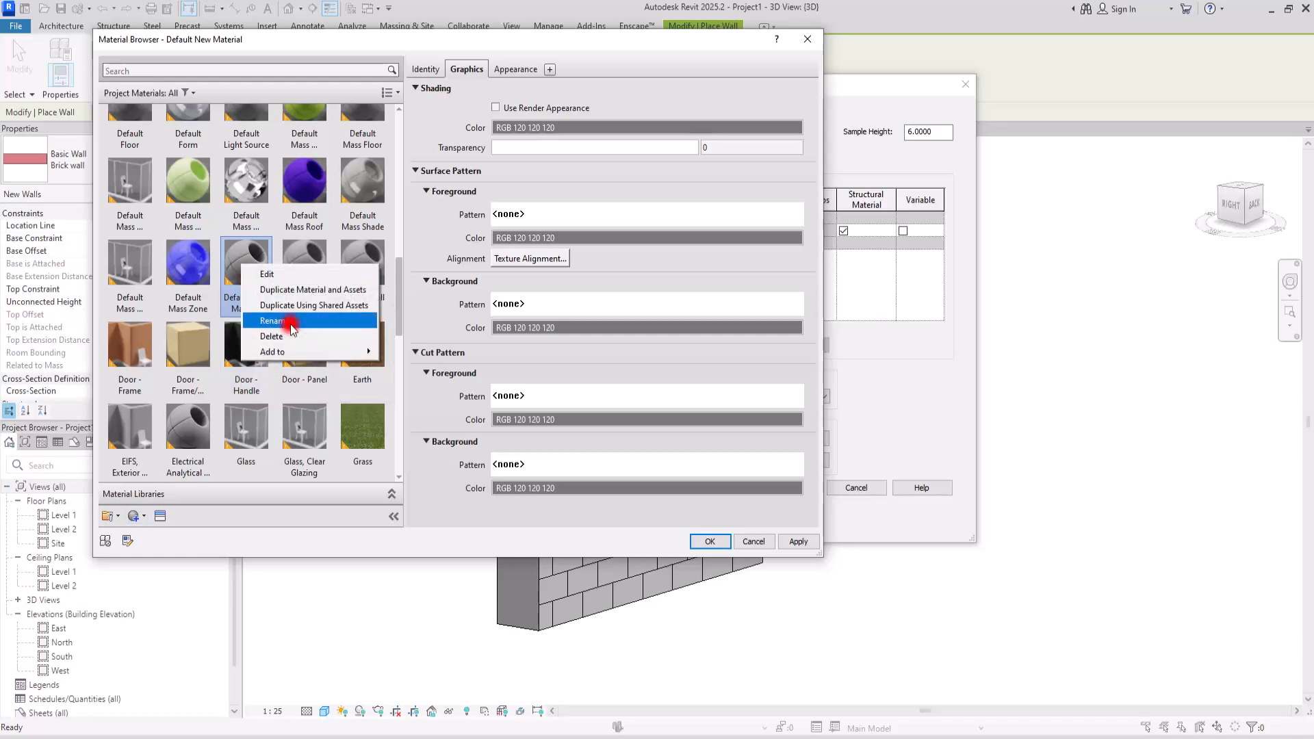
left_click(292, 323)
type("St")
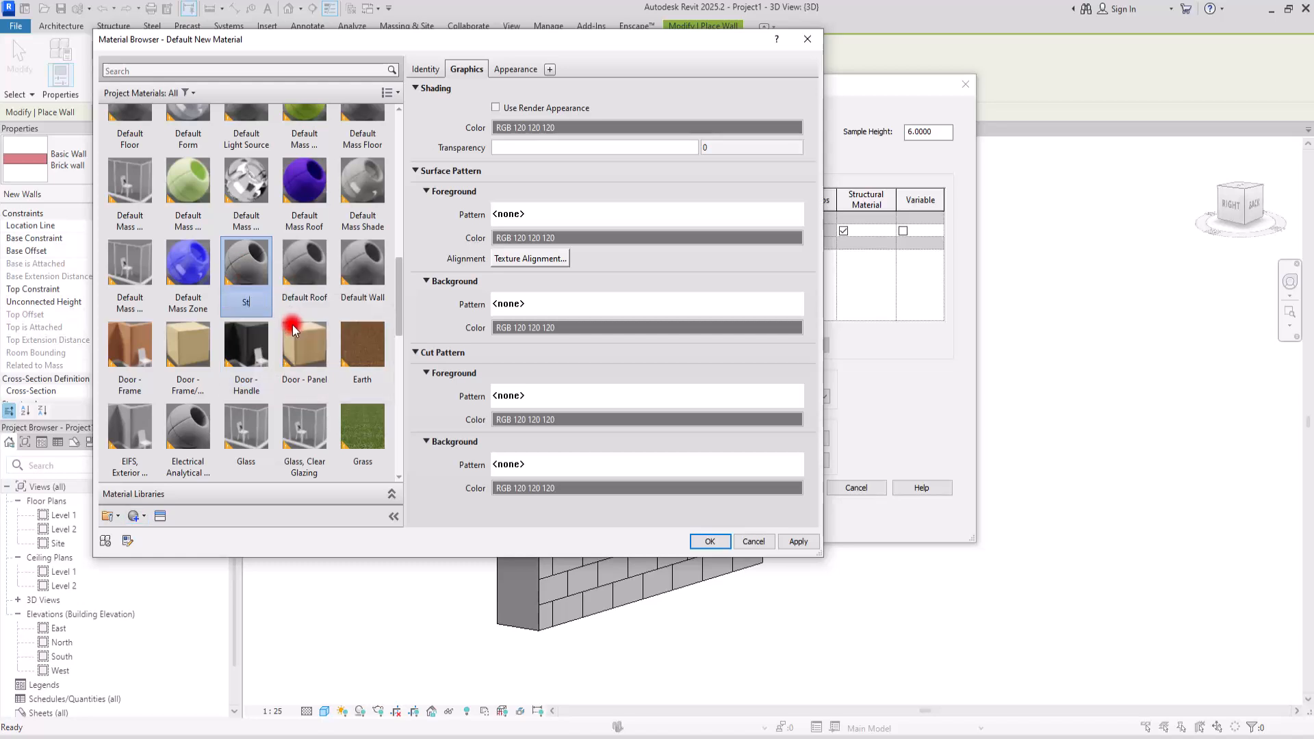
key("Return")
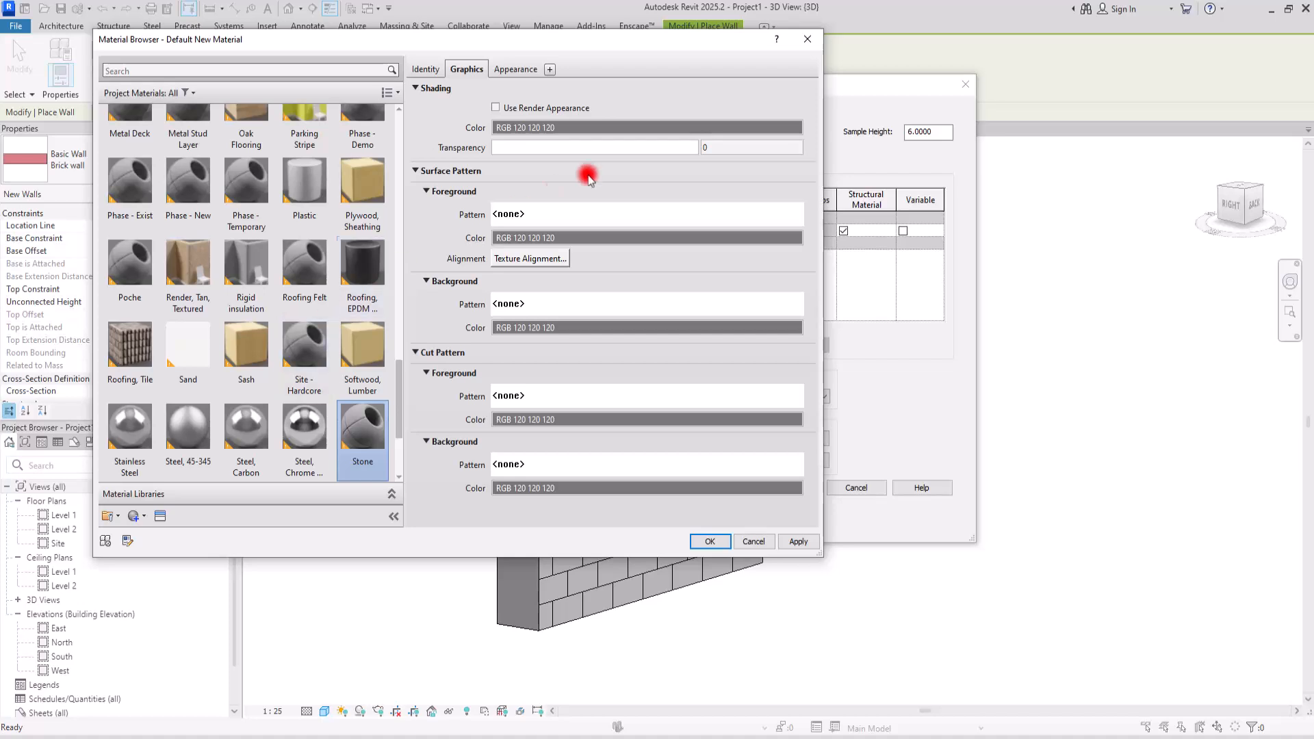
Set the Stone material's shading color to the light brown RGB 189 164 136.
left_click(589, 127)
left_click_drag(487, 289, 489, 285)
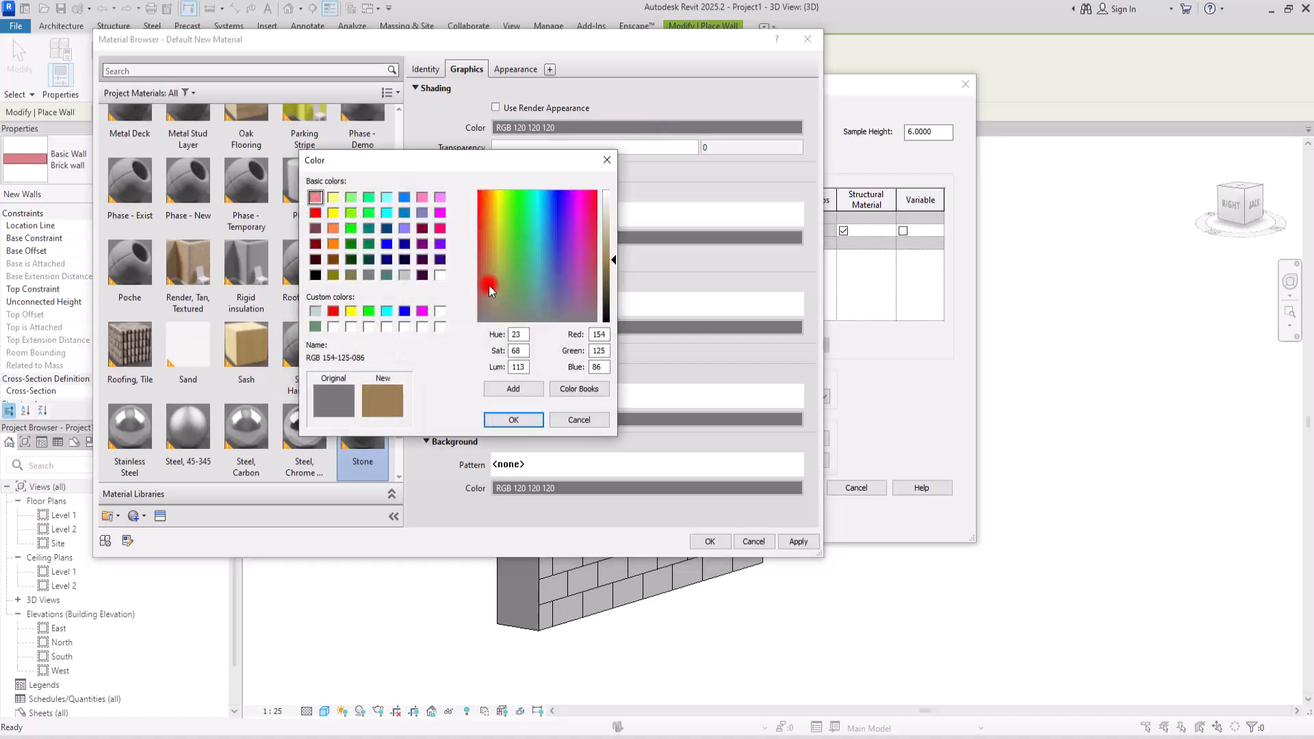
left_click(618, 264)
left_click_drag(618, 264, 616, 239)
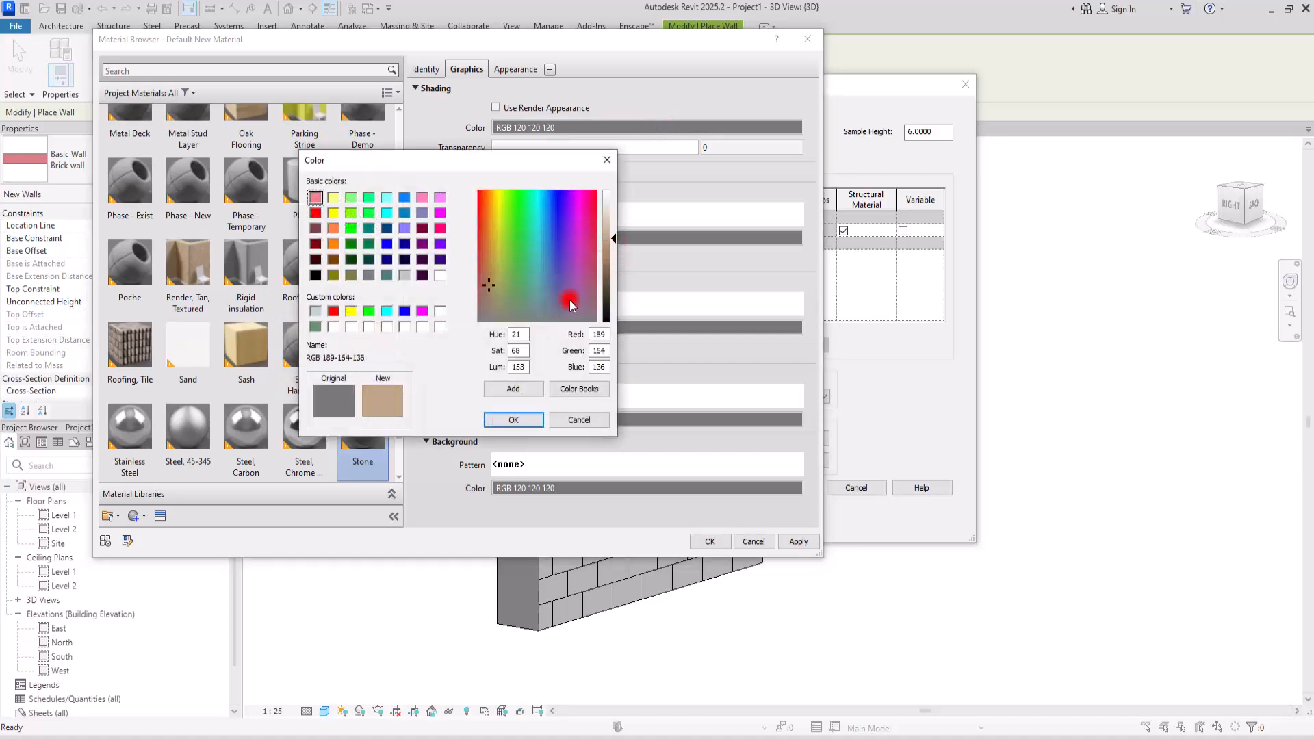
Assign the HSTON2E0 drafting pattern as the Stone material's surface foreground pattern.
left_click(678, 217)
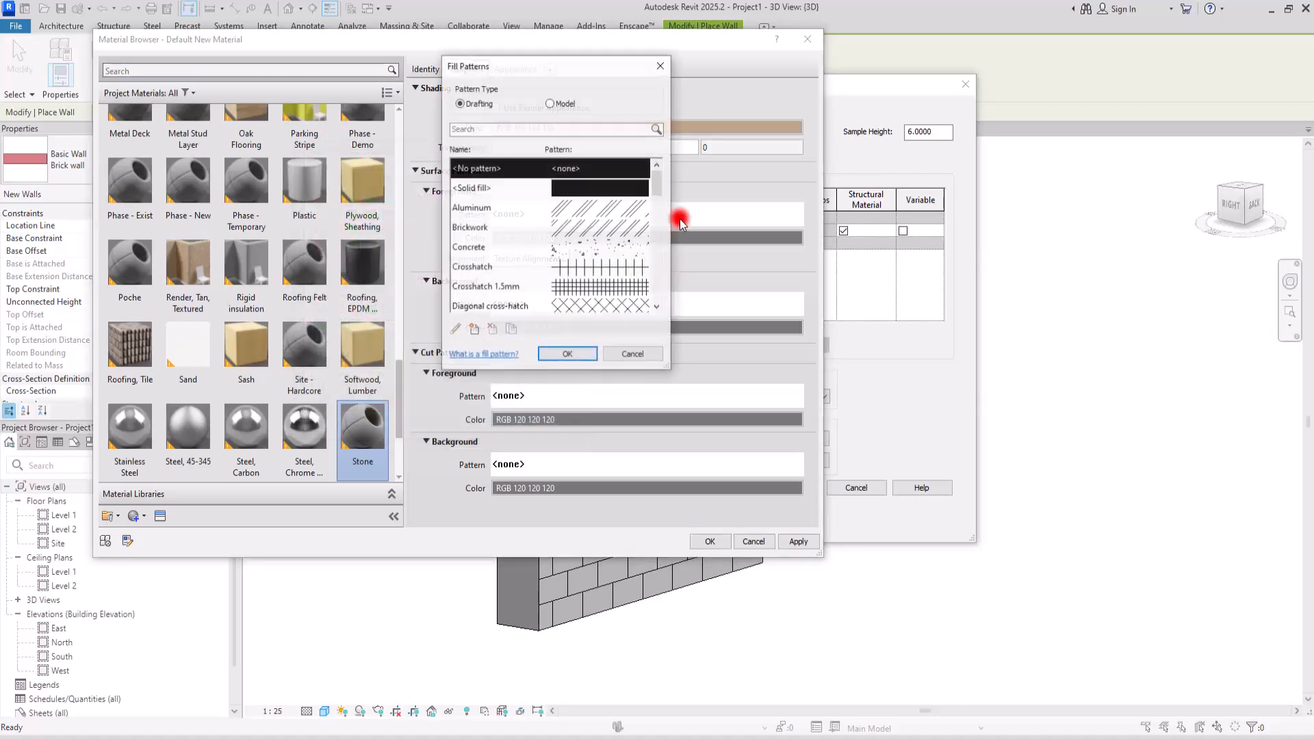
left_click_drag(657, 187, 659, 245)
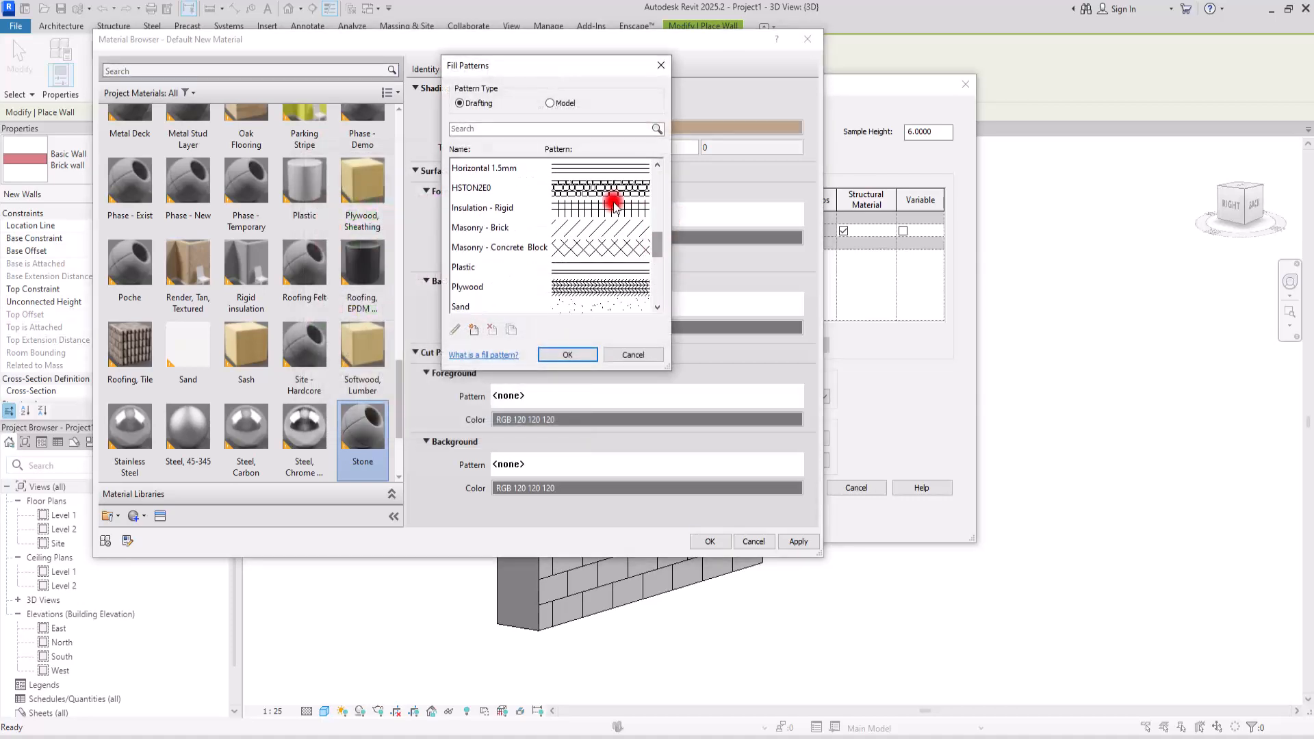
left_click(610, 190)
left_click(574, 354)
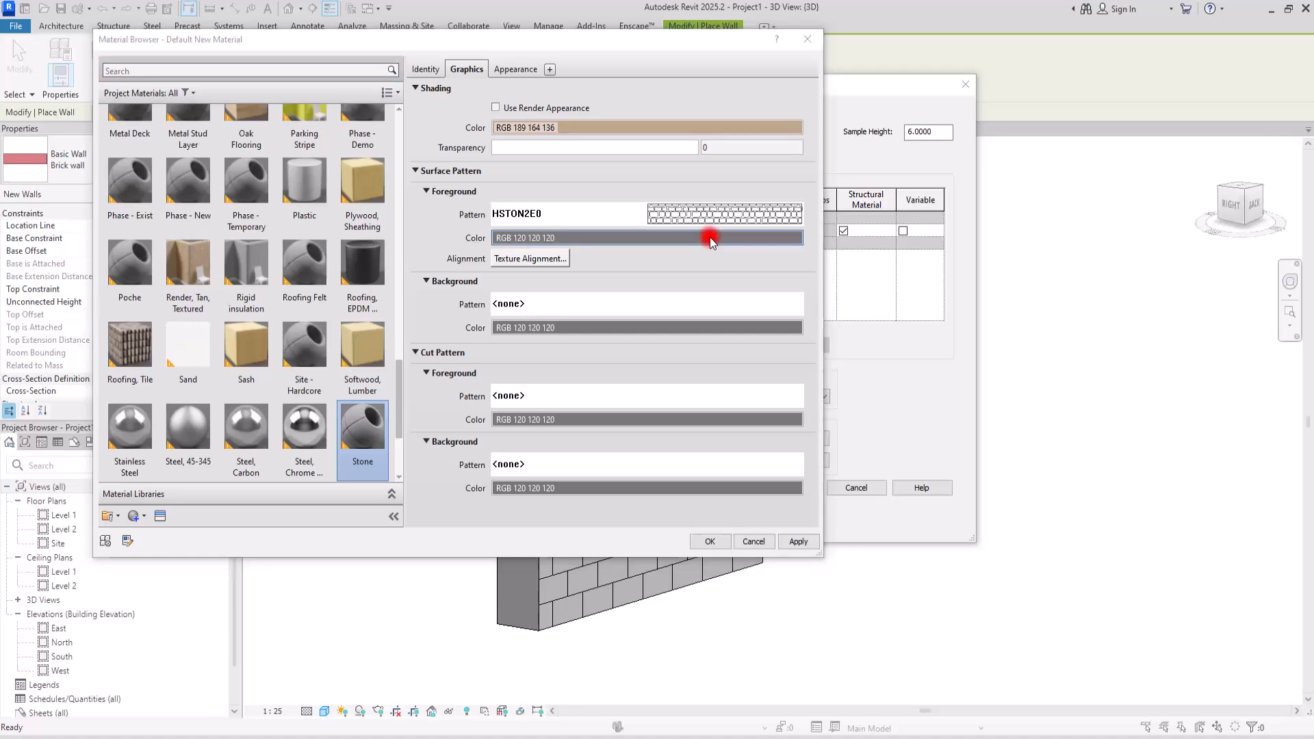
Set the surface foreground pattern color to a dark brown and accept the material, layer structure and Stone Wall type properties.
left_click(704, 237)
left_click_drag(489, 277, 486, 295)
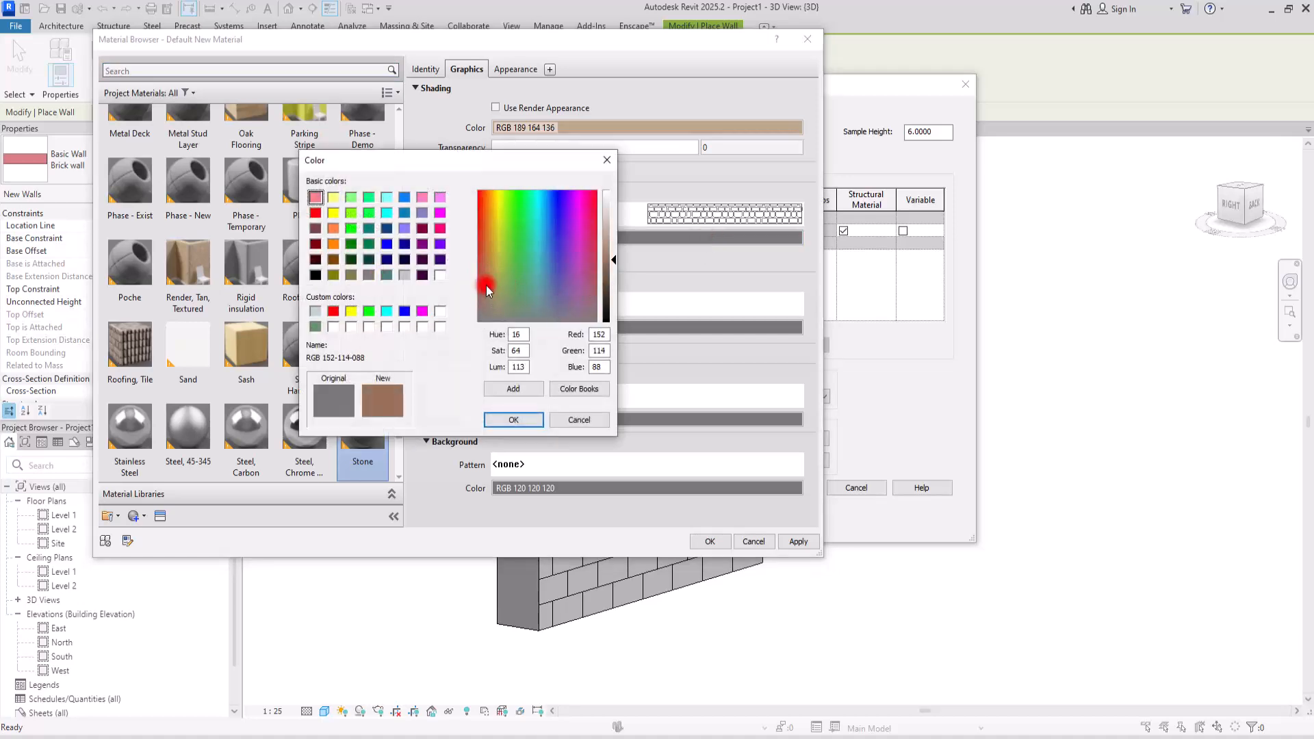
left_click_drag(592, 264, 610, 285)
left_click(525, 424)
left_click(709, 542)
left_click(780, 500)
left_click(799, 488)
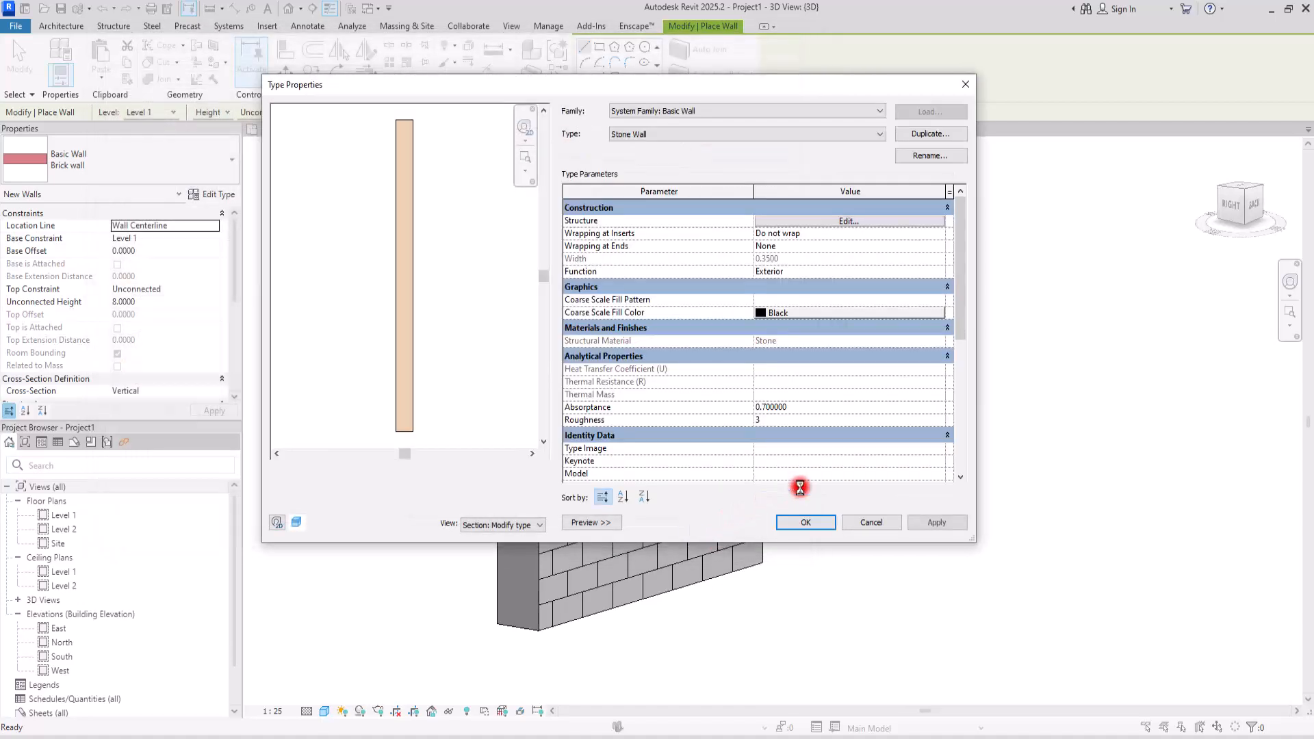
left_click(830, 519)
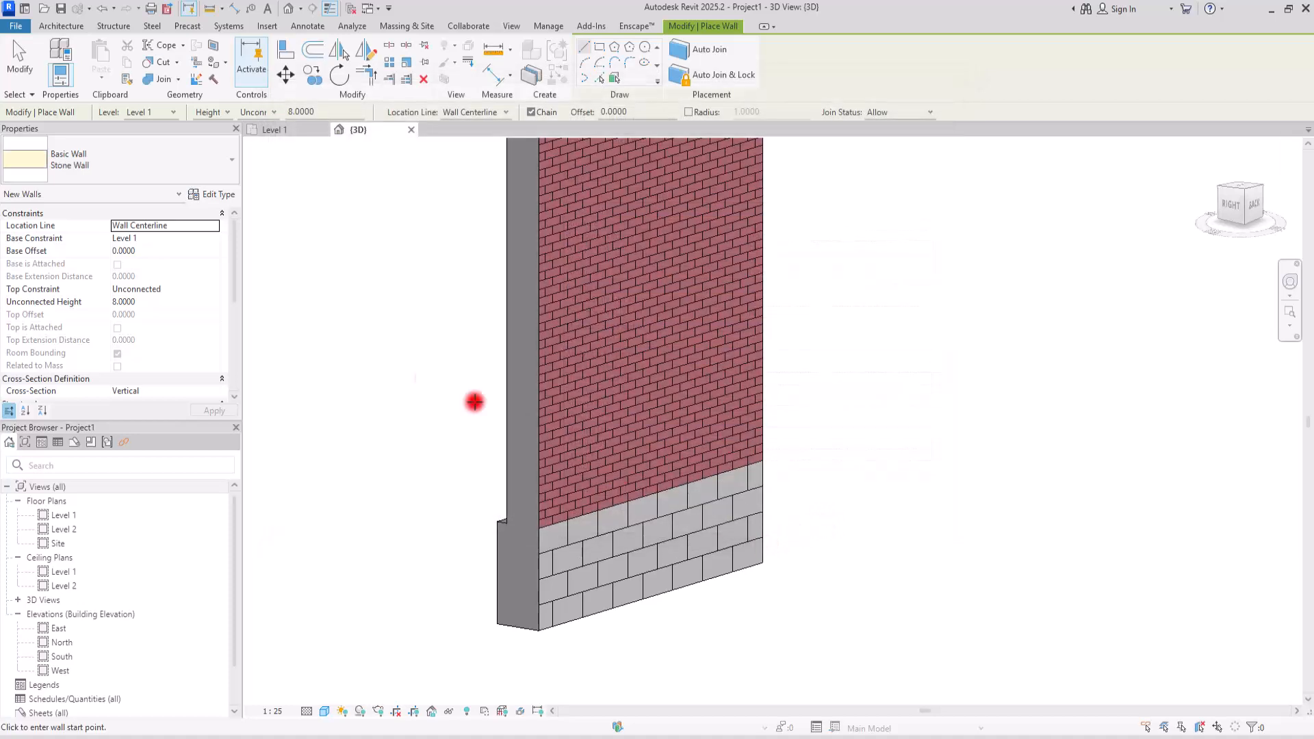
Choose the stacked wall type Exterior - Brick over Stone and open its structure for editing.
key("Escape")
key("Escape")
left_click(55, 51)
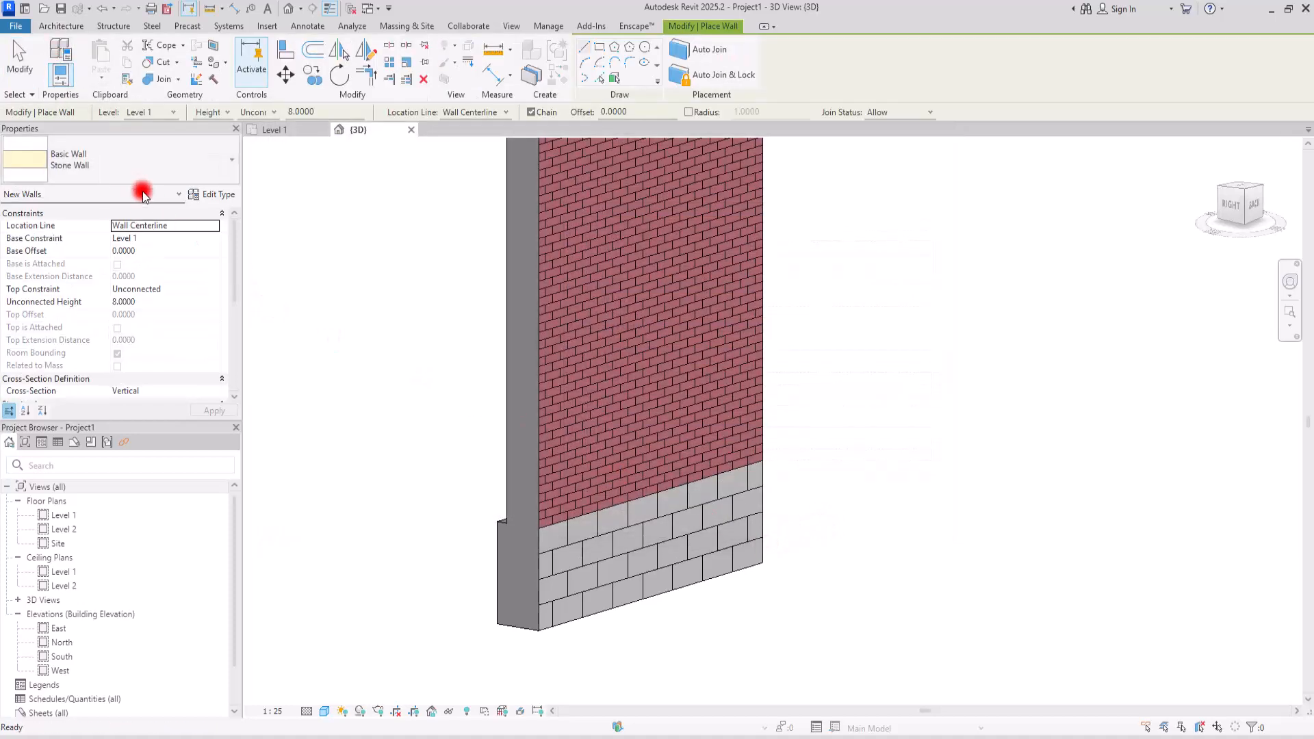
left_click(143, 176)
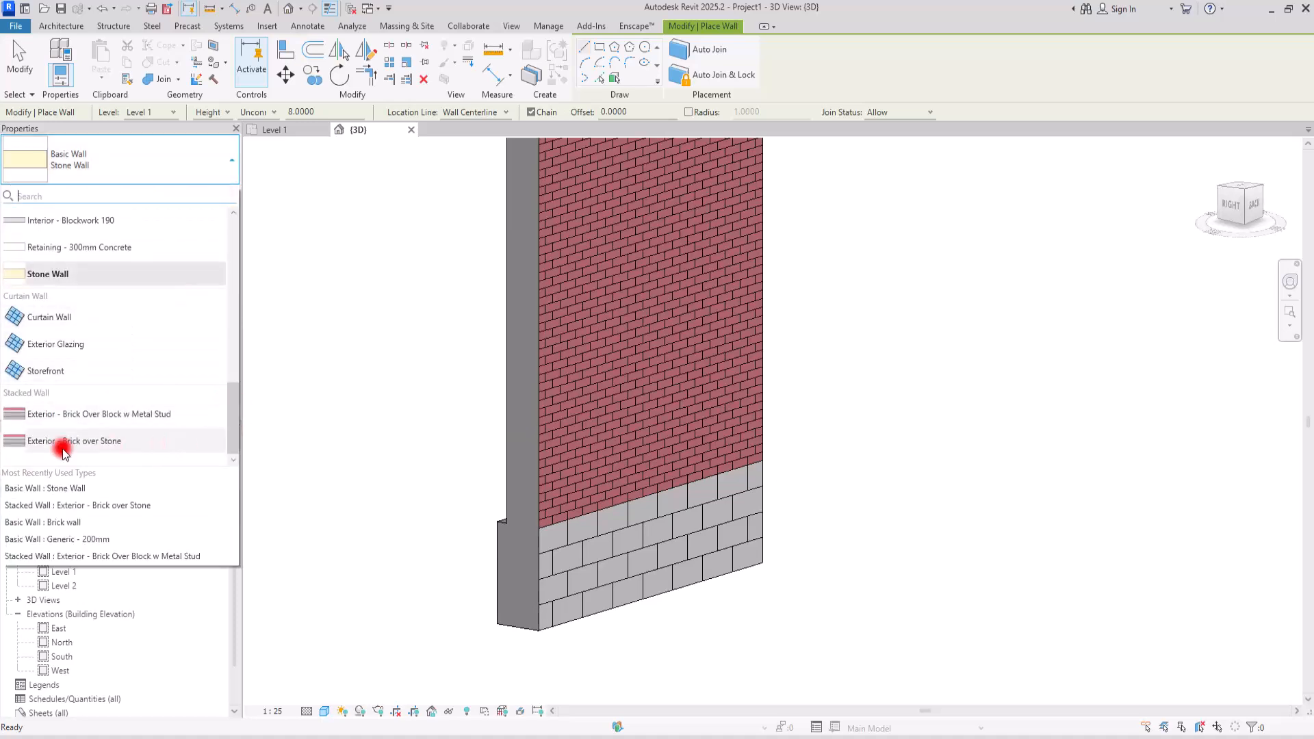
left_click(92, 441)
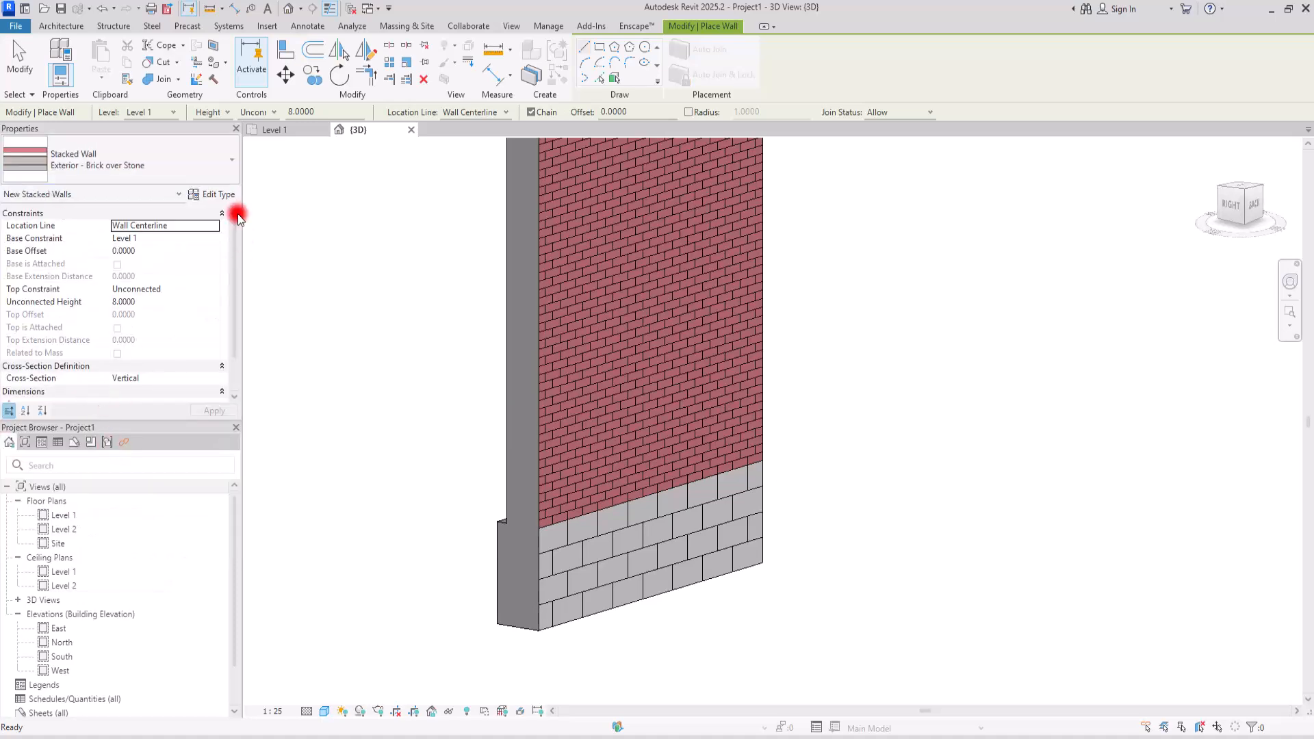
left_click(214, 199)
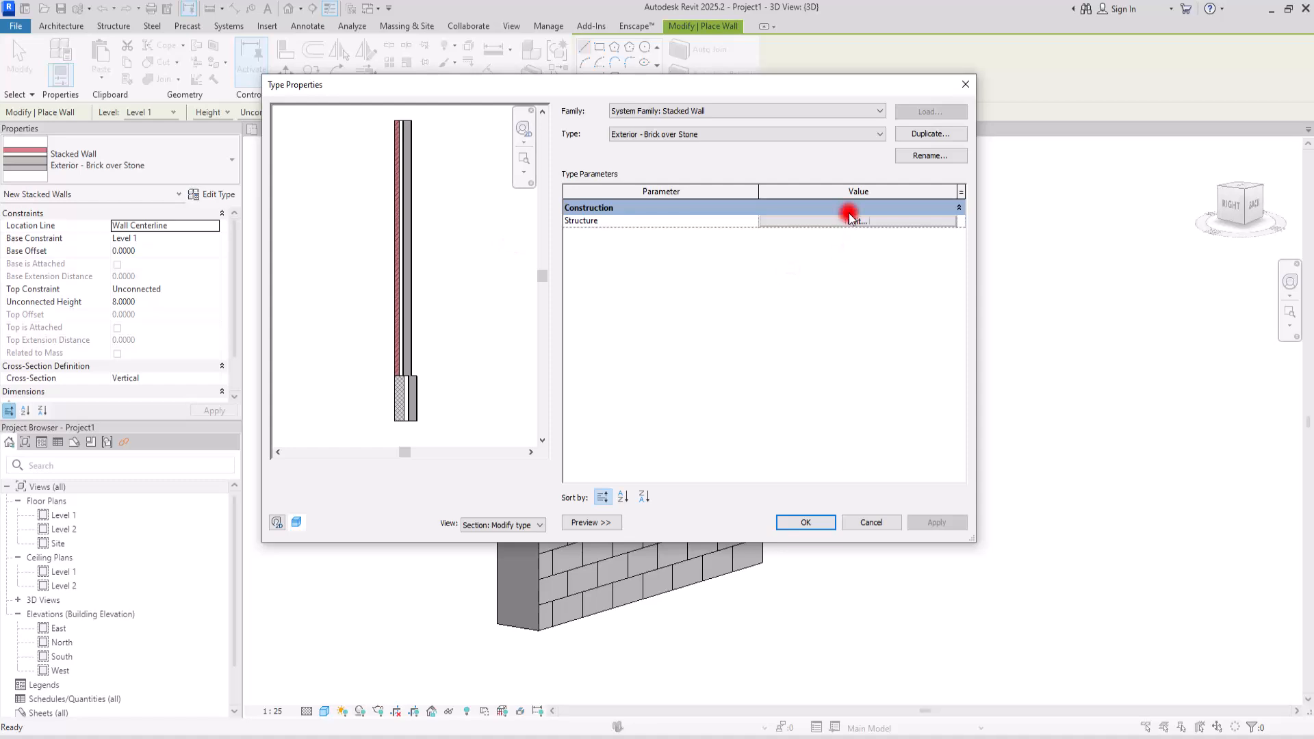
left_click(844, 212)
left_click(843, 208)
left_click(858, 220)
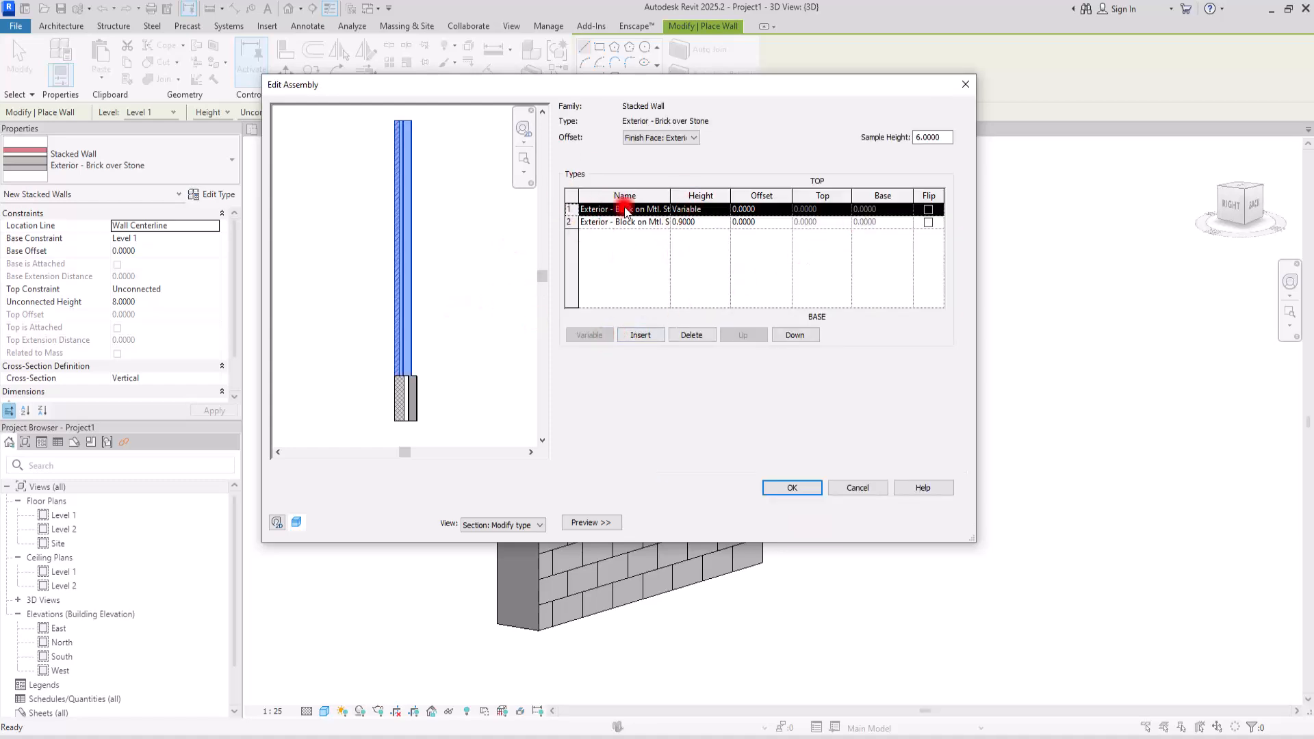
Set the top segment of the stacked wall to the Brick wall type.
left_click(661, 211)
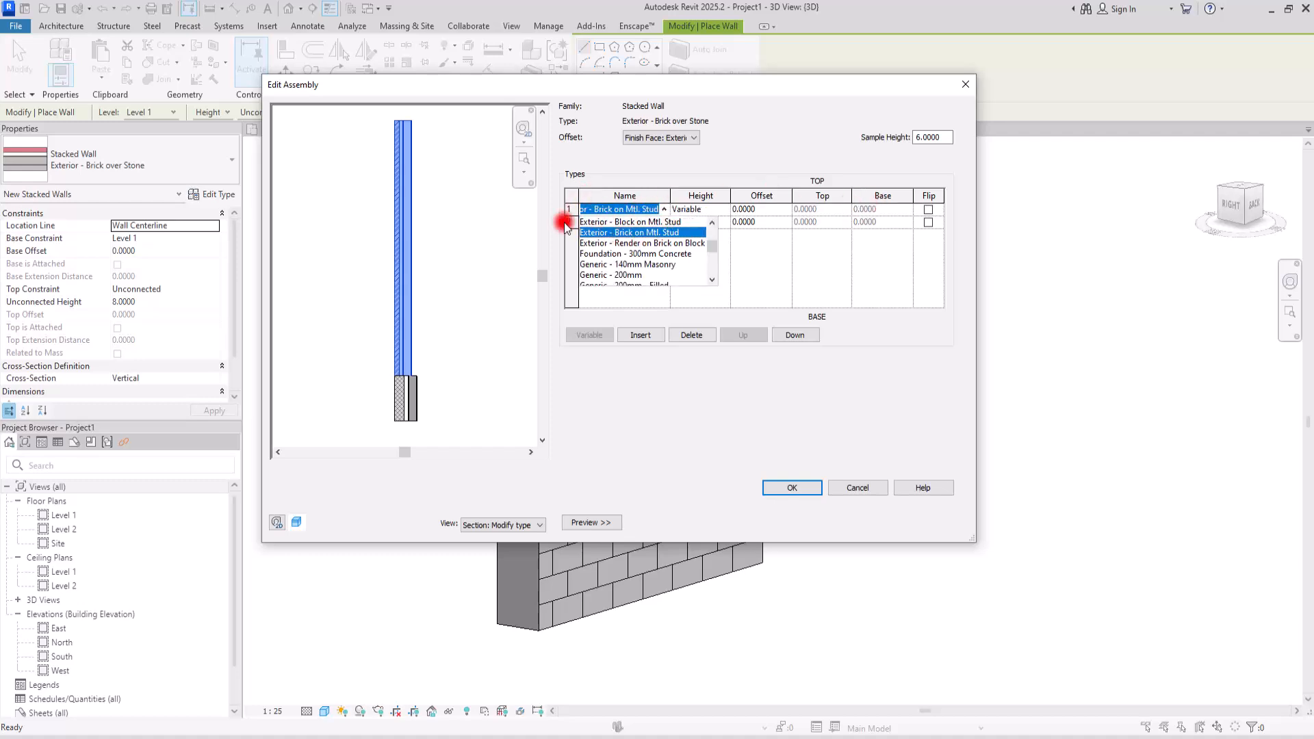
left_click(712, 273)
left_click_drag(713, 274, 716, 236)
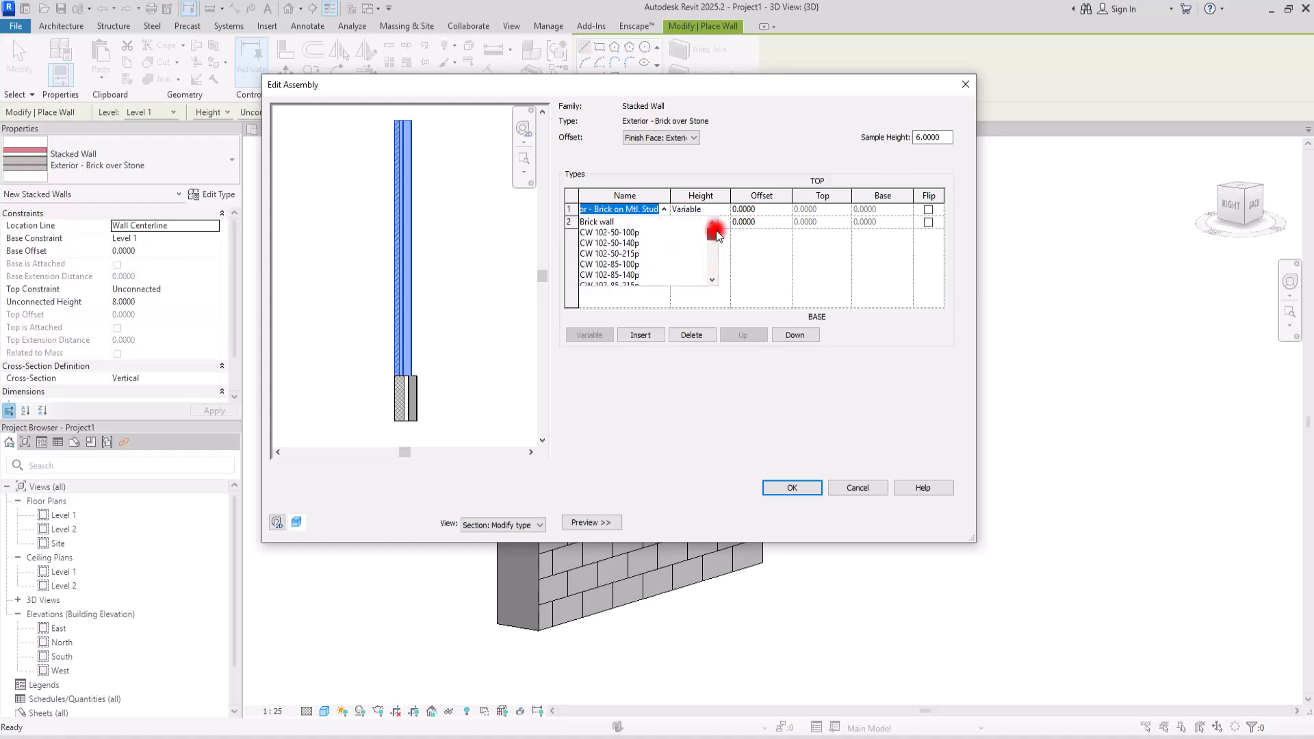
left_click(601, 222)
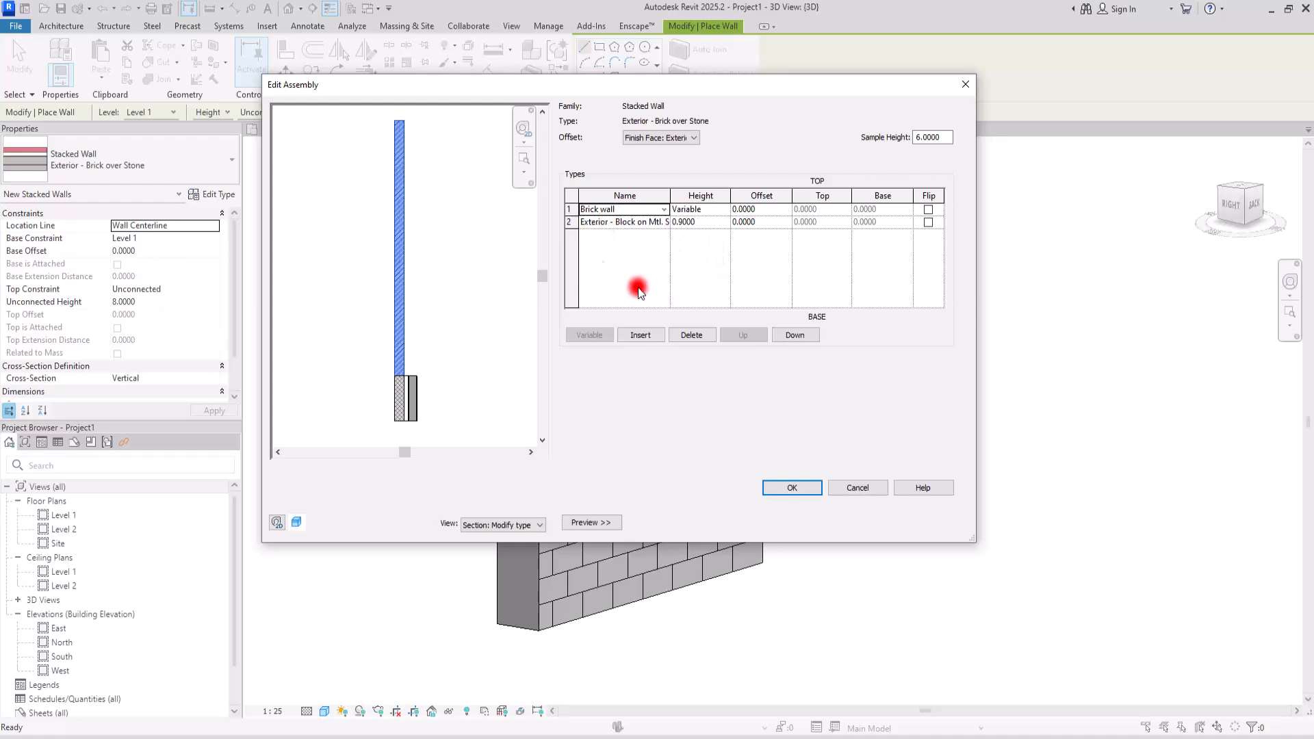
Set the base segment of the stacked wall to the Stone Wall type and accept the assembly and type properties.
left_click(662, 222)
left_click(665, 223)
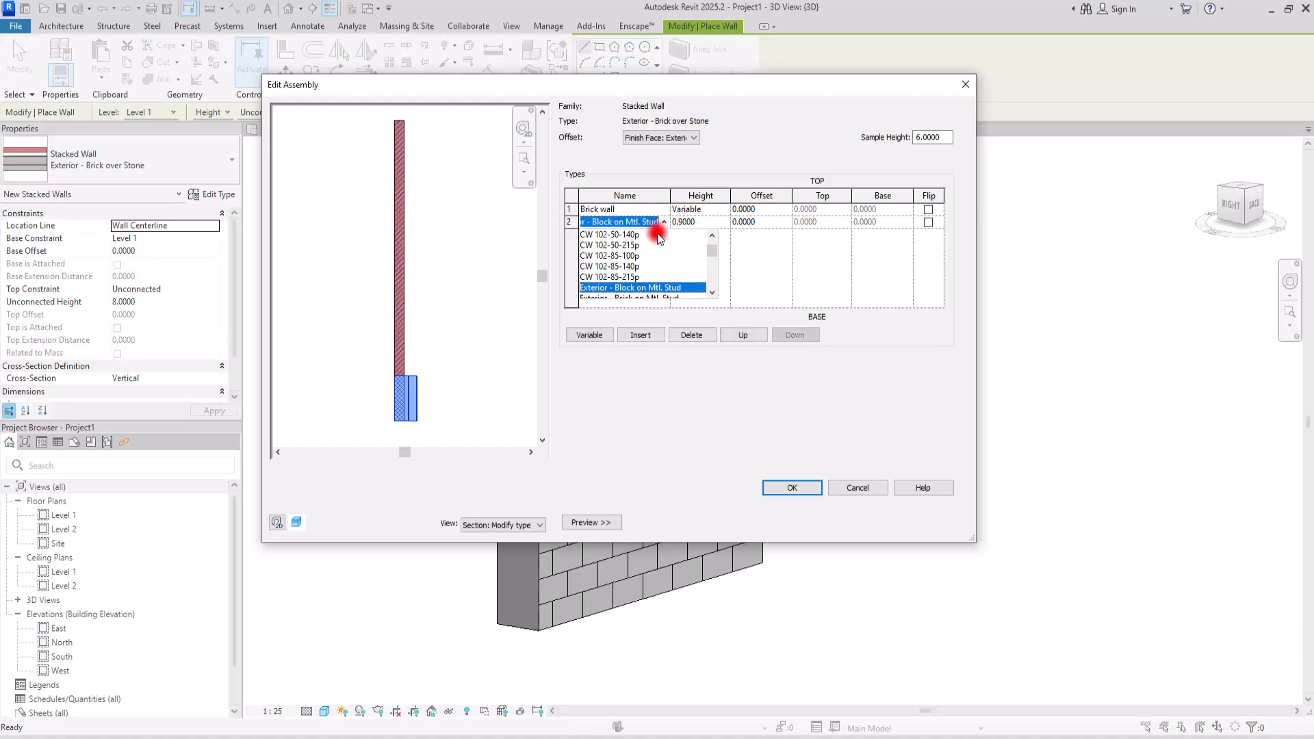
scroll(632, 274, "down", 2)
left_click(605, 283)
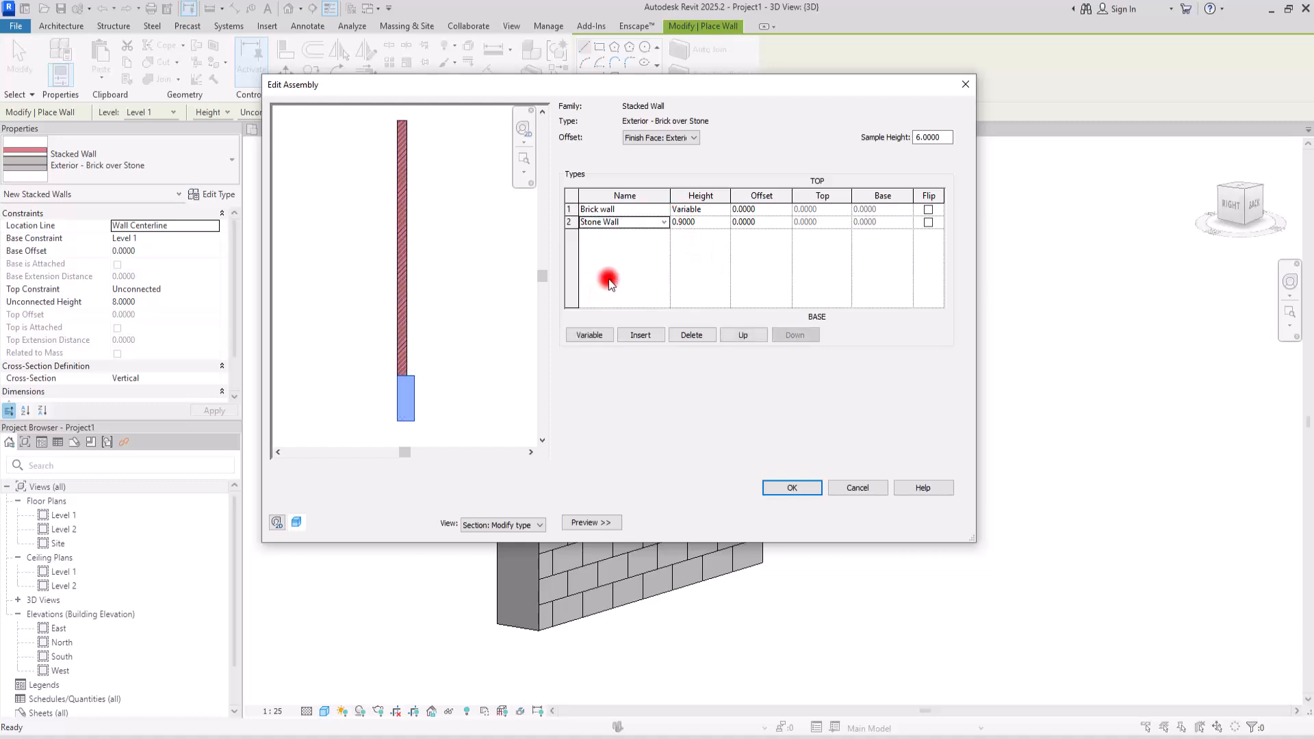
scroll(477, 385, "up", 3)
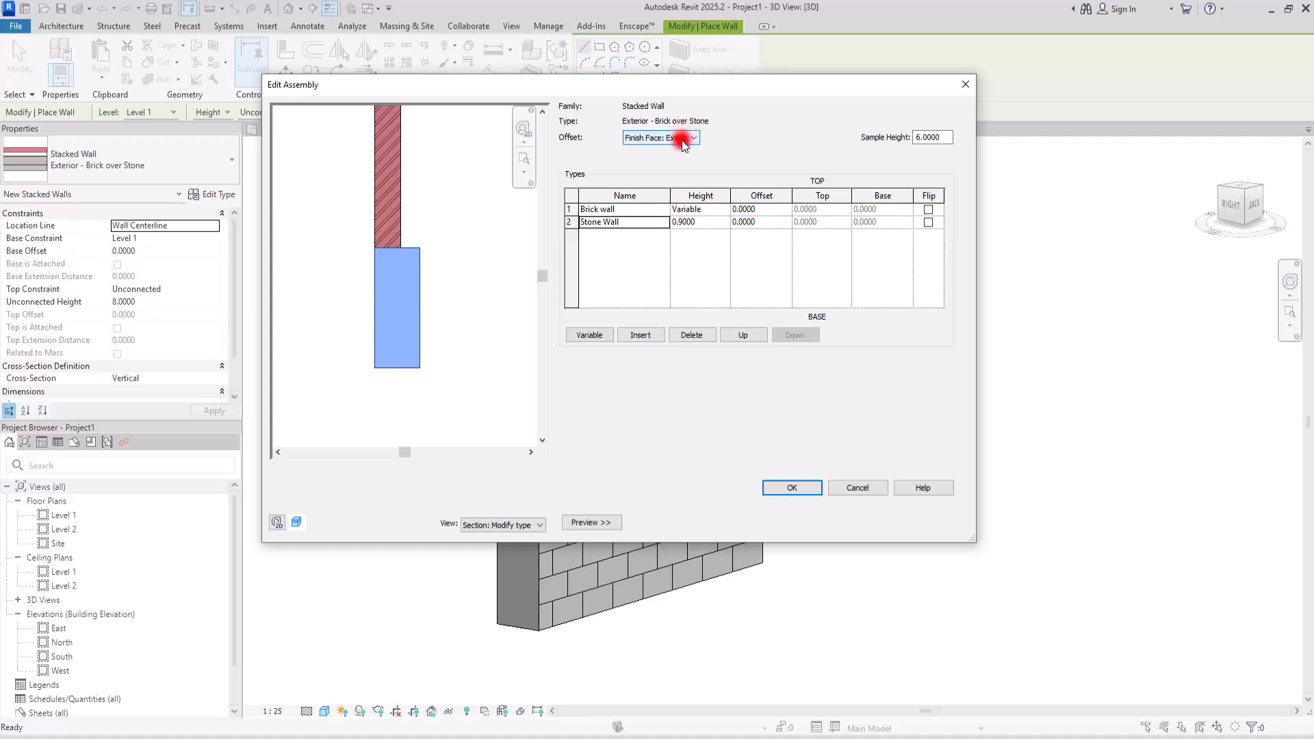
left_click(790, 486)
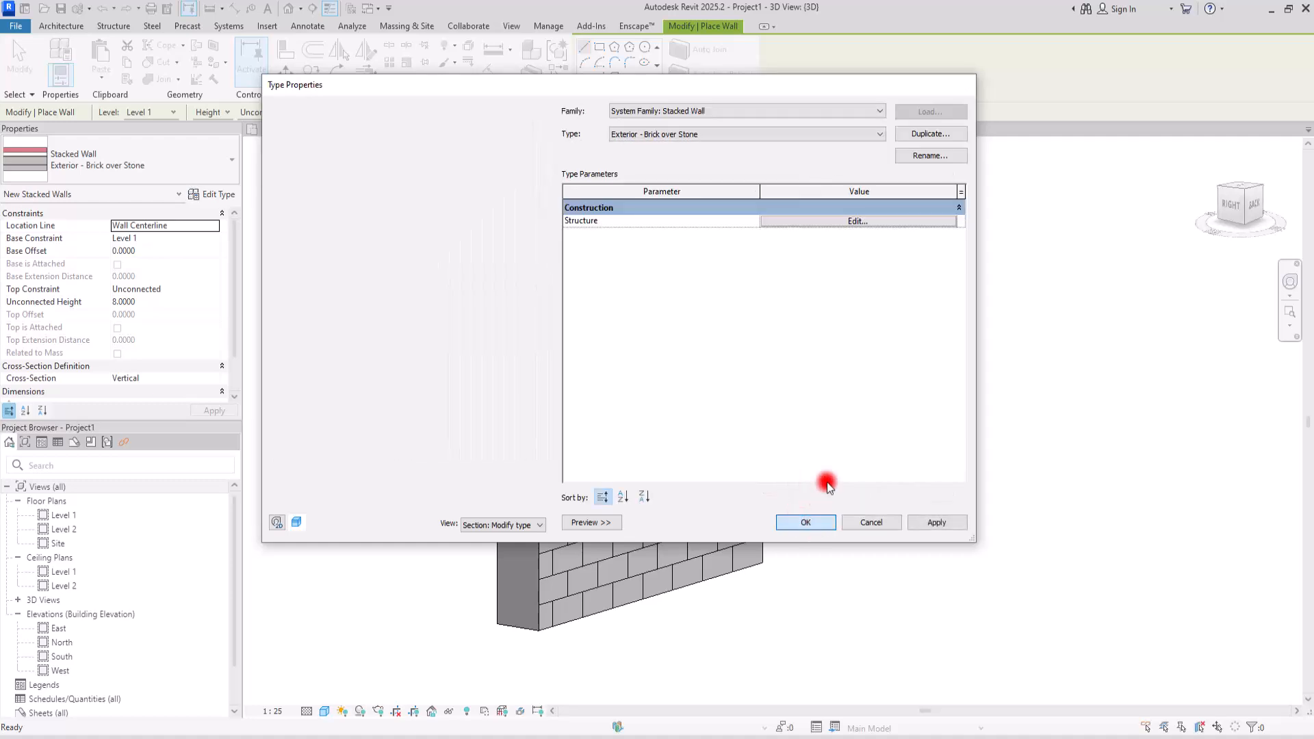
left_click(811, 520)
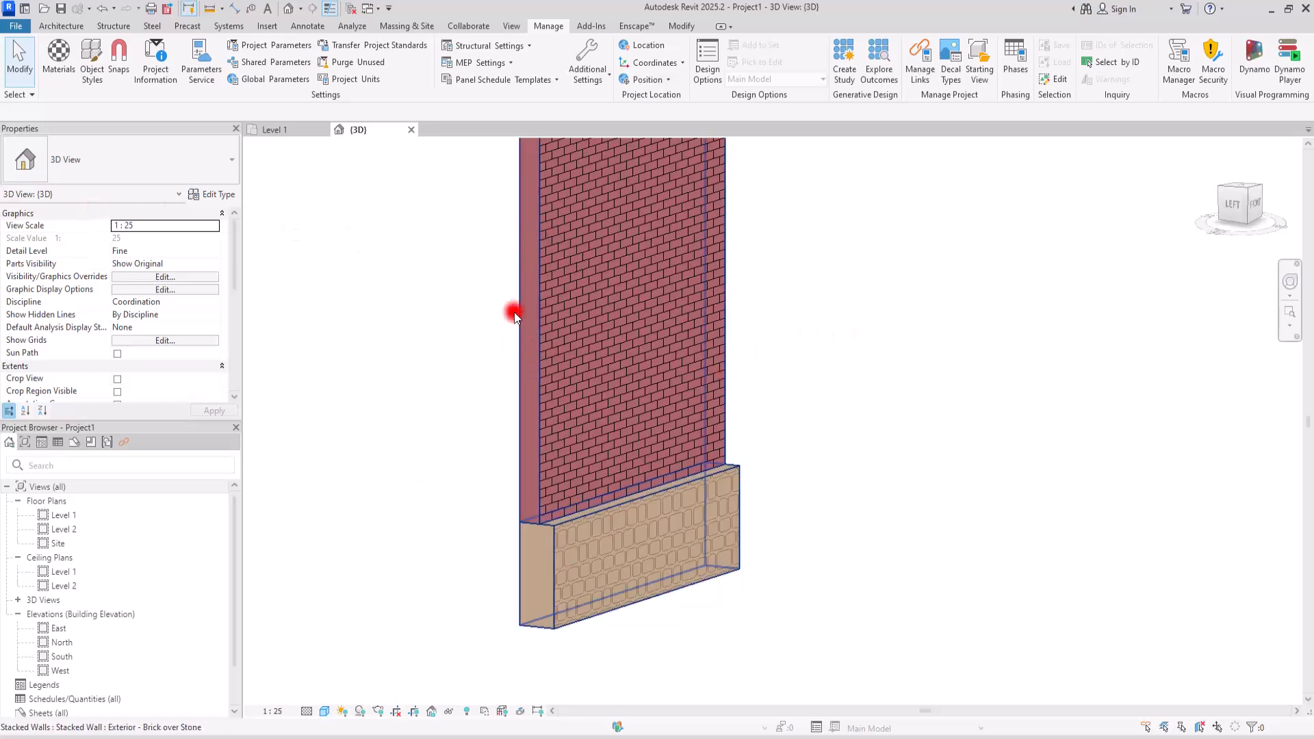
Start a new wall with the basic Brick wall type and open its layer structure for editing.
scroll(563, 566, "down", 3)
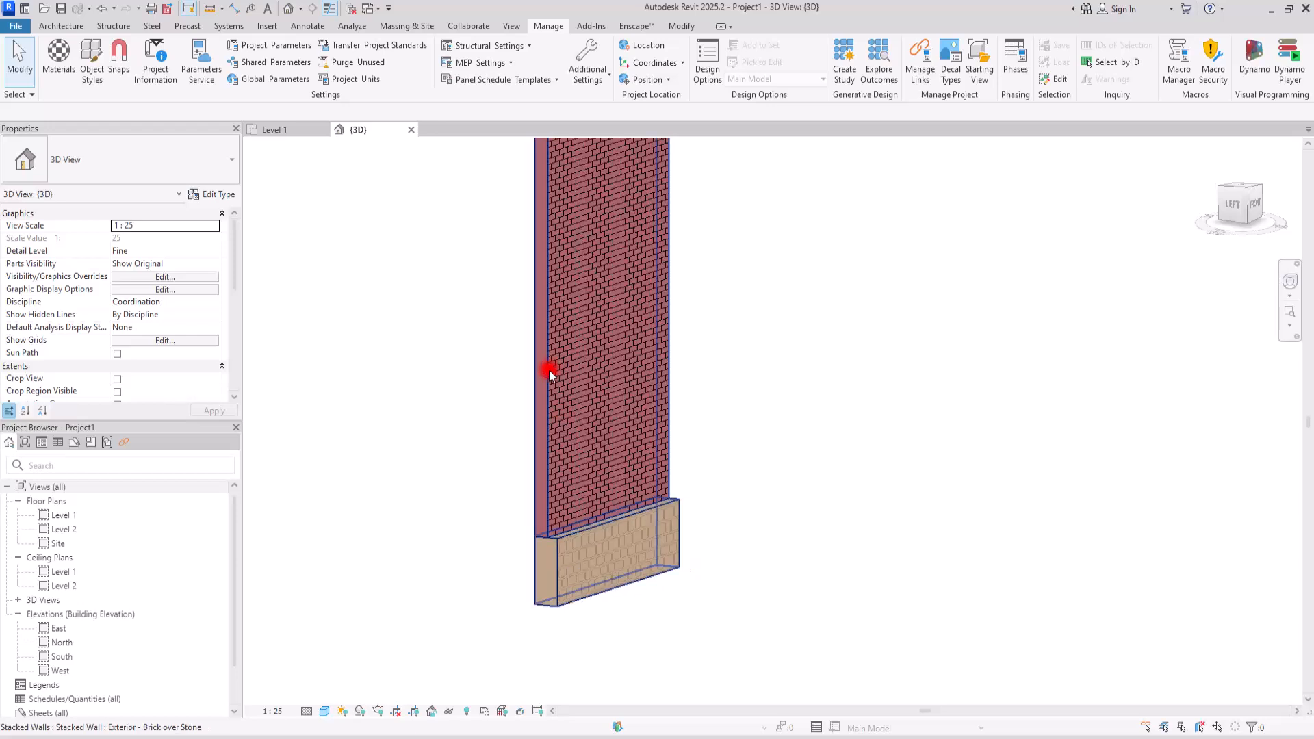
scroll(596, 233, "up", 2)
left_click(61, 26)
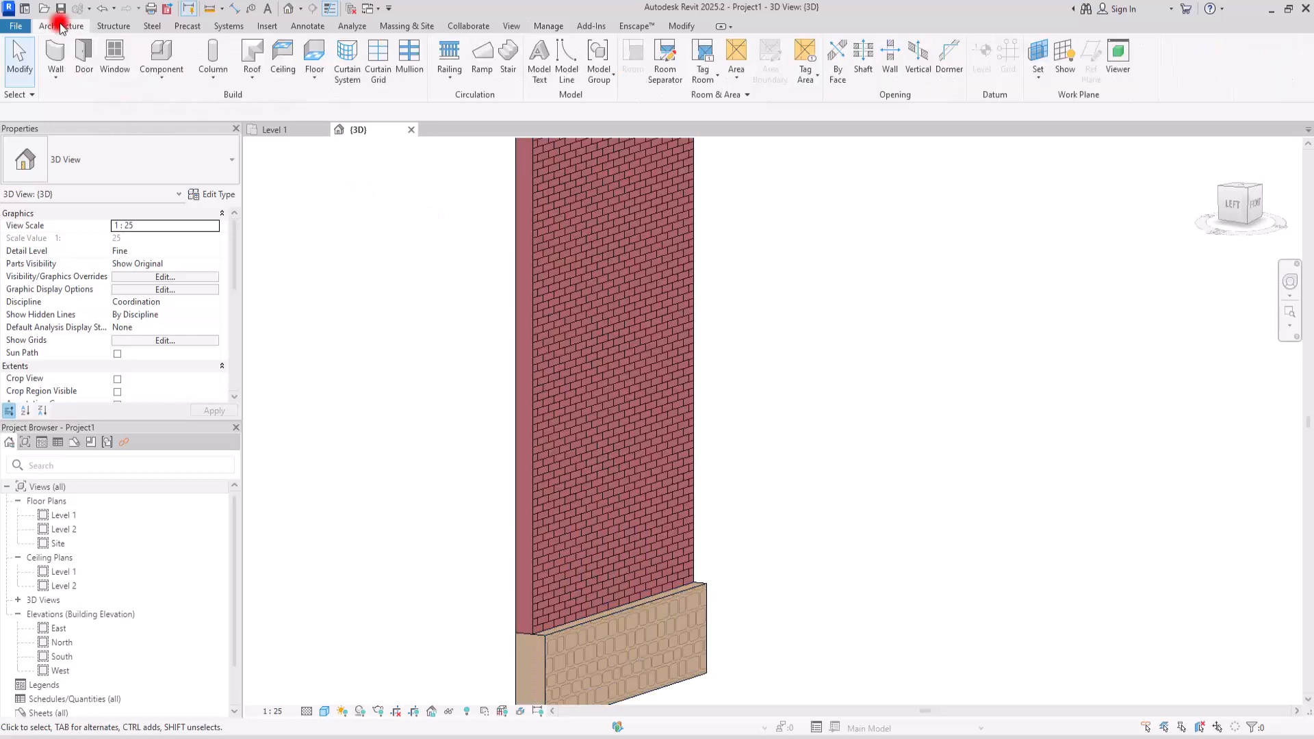
left_click(58, 84)
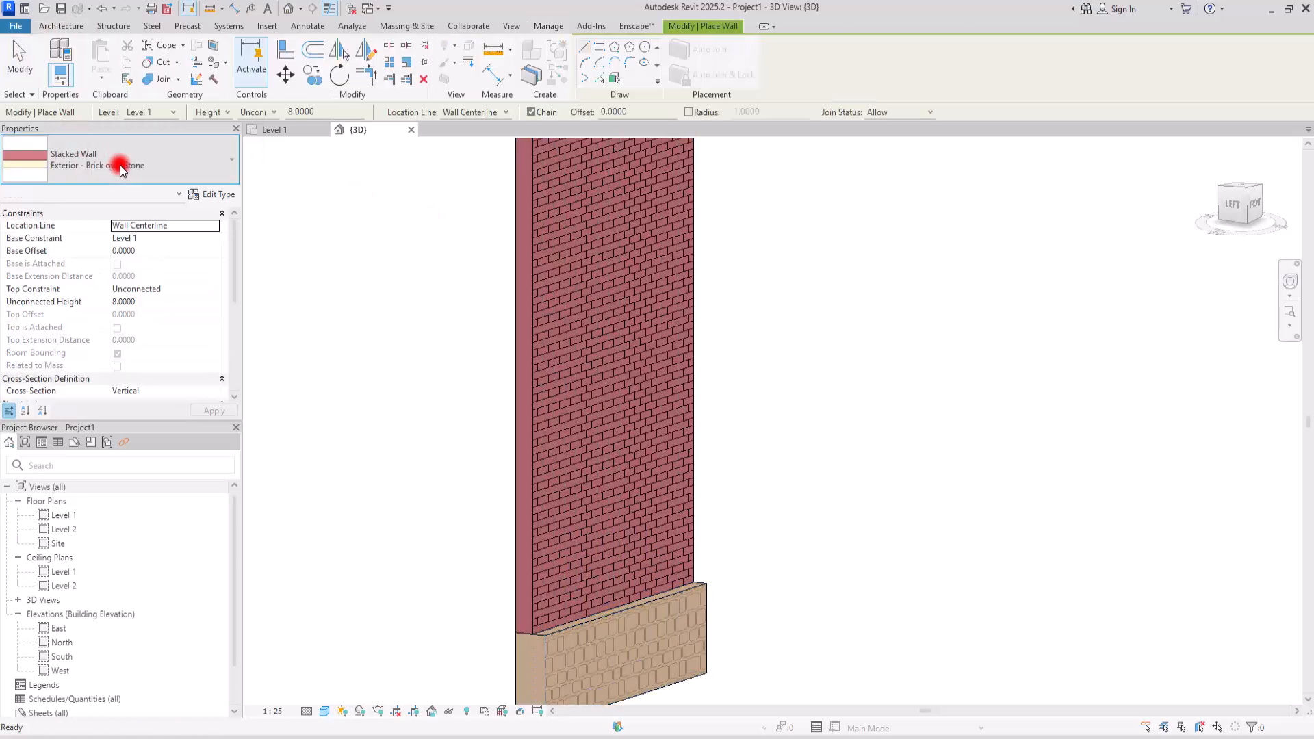
left_click(120, 165)
left_click_drag(236, 429, 228, 244)
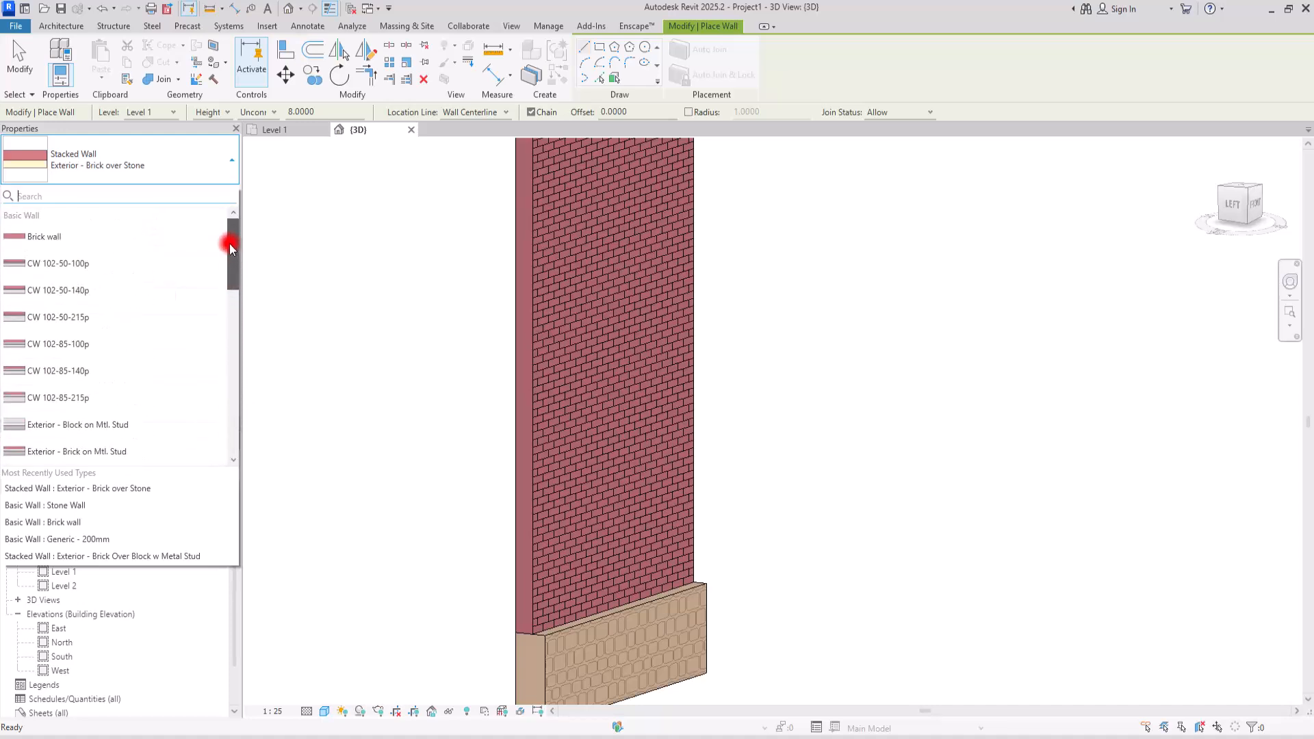
left_click(42, 240)
left_click(209, 194)
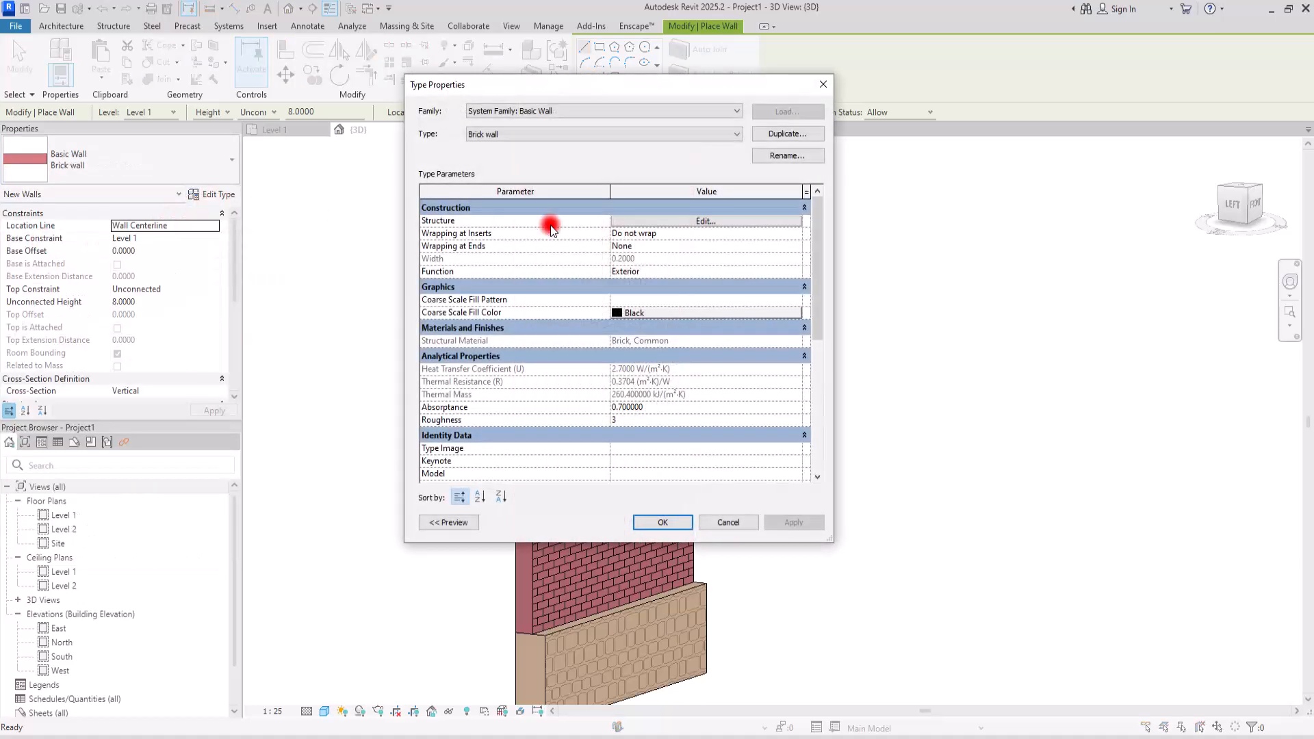
left_click(705, 222)
Show the section preview of the Brick wall assembly and set the sample height to 2.
left_click_drag(628, 89, 846, 78)
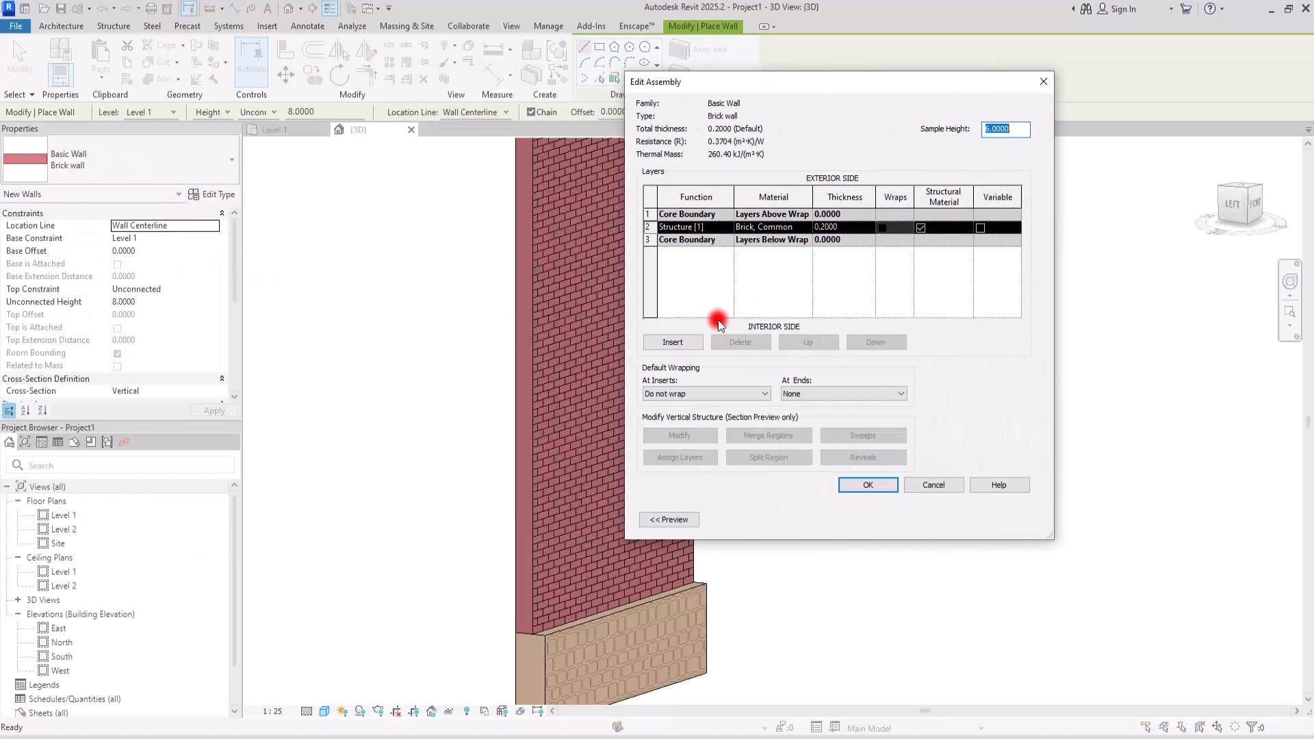
left_click(661, 523)
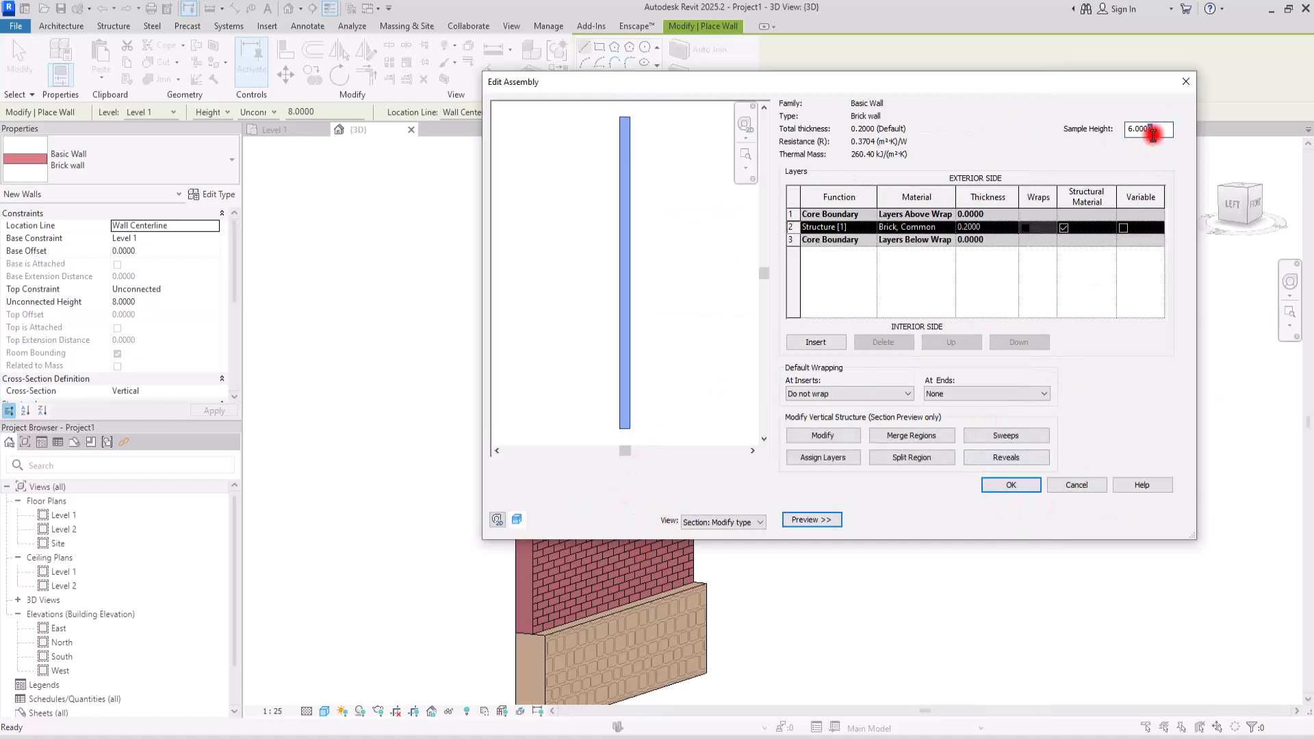
left_click_drag(1159, 136, 1087, 142)
key("Tab")
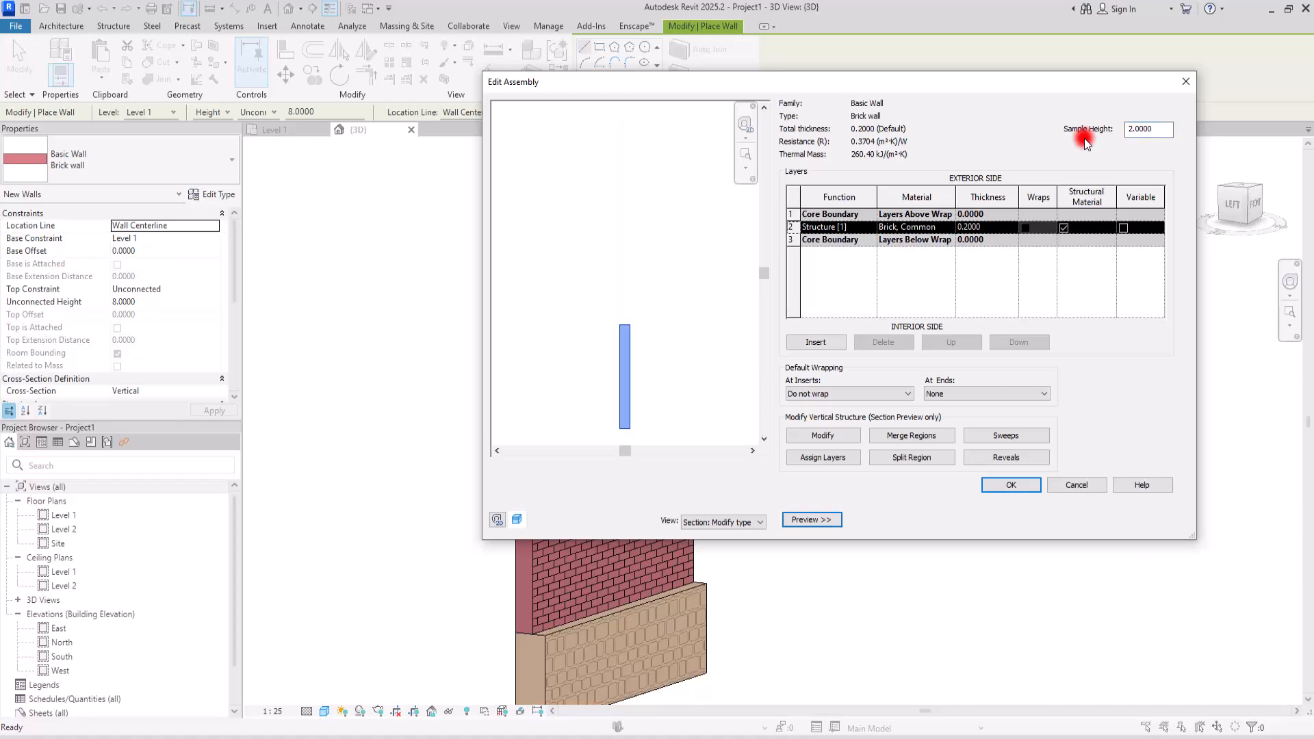
Add a wall sweep to the Brick wall assembly using the Coping stone-A profile.
scroll(657, 442, "up", 5)
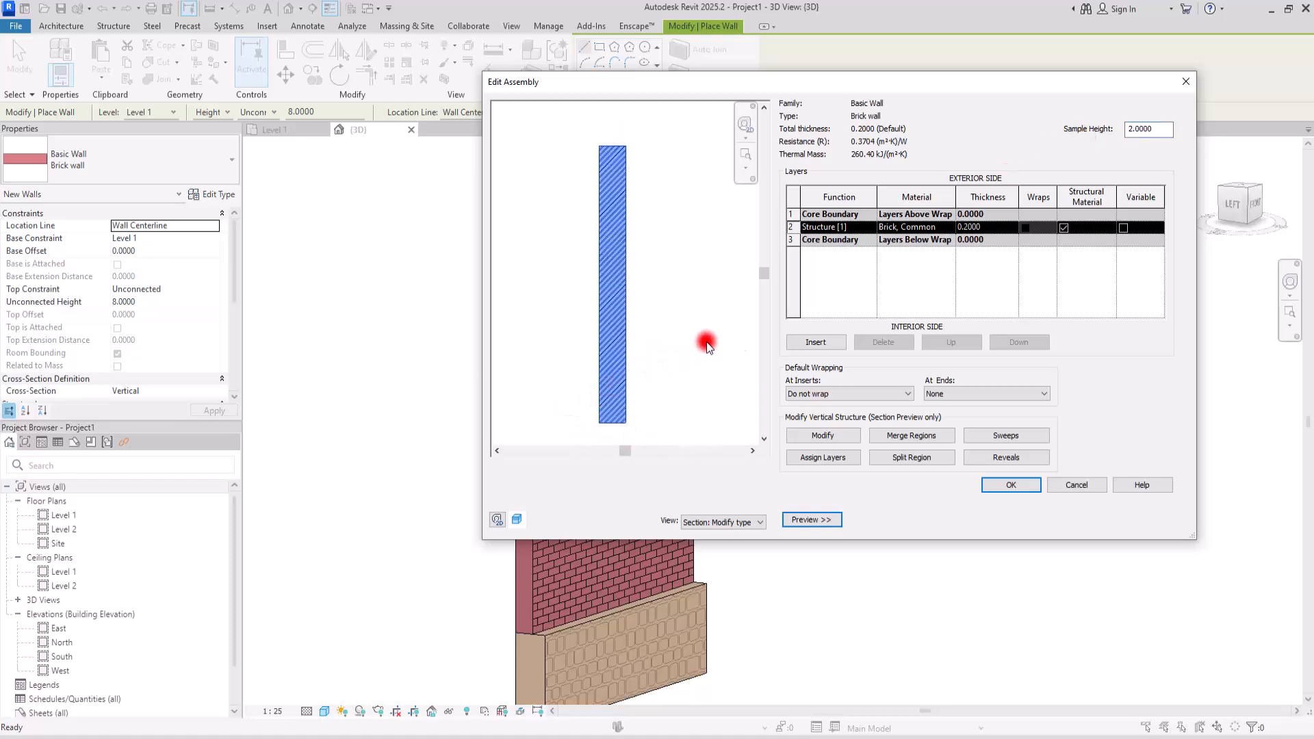
left_click(1026, 438)
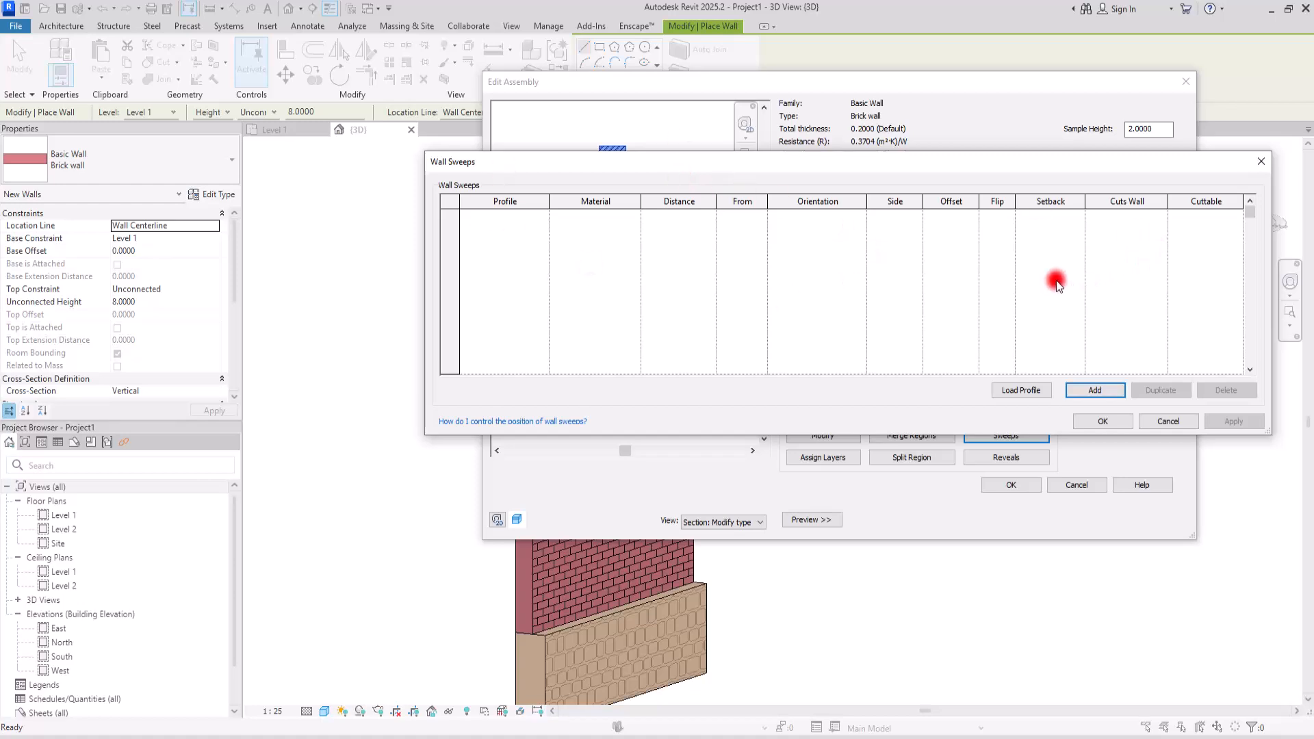
left_click_drag(771, 170, 700, 155)
left_click(1024, 375)
left_click(473, 200)
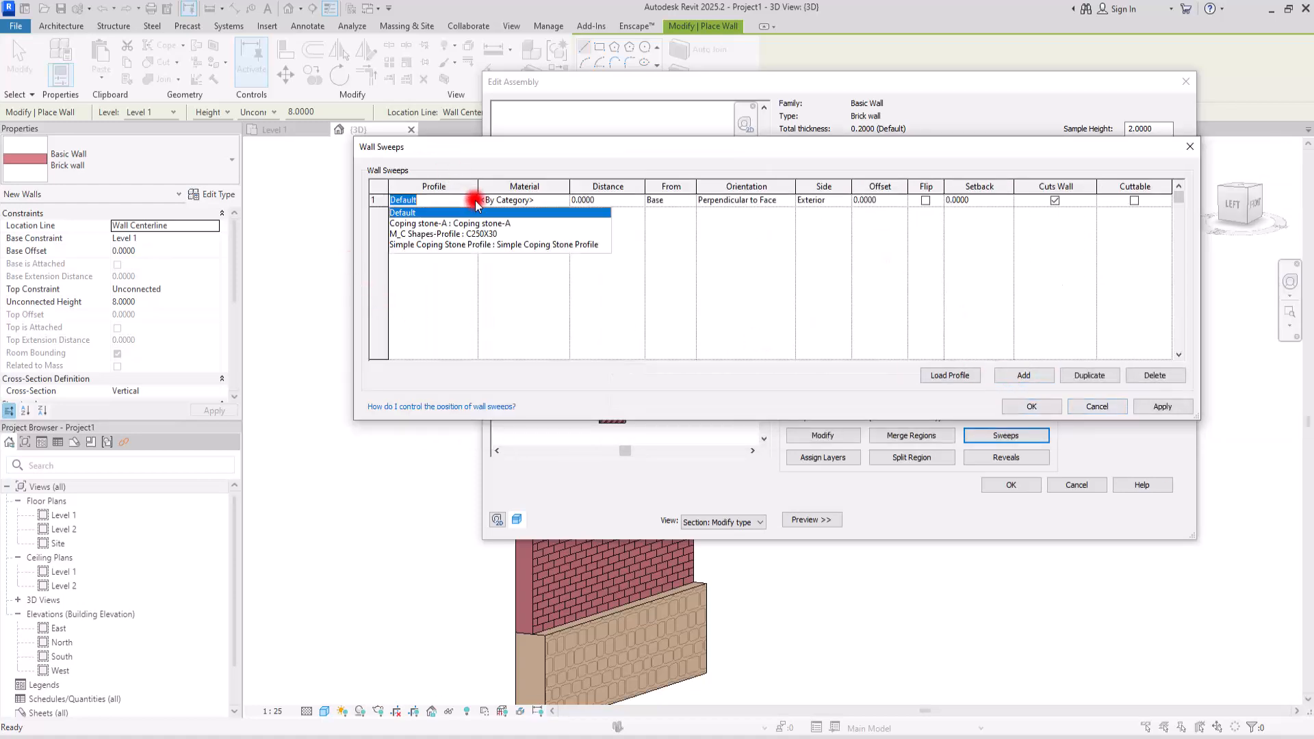
left_click(425, 225)
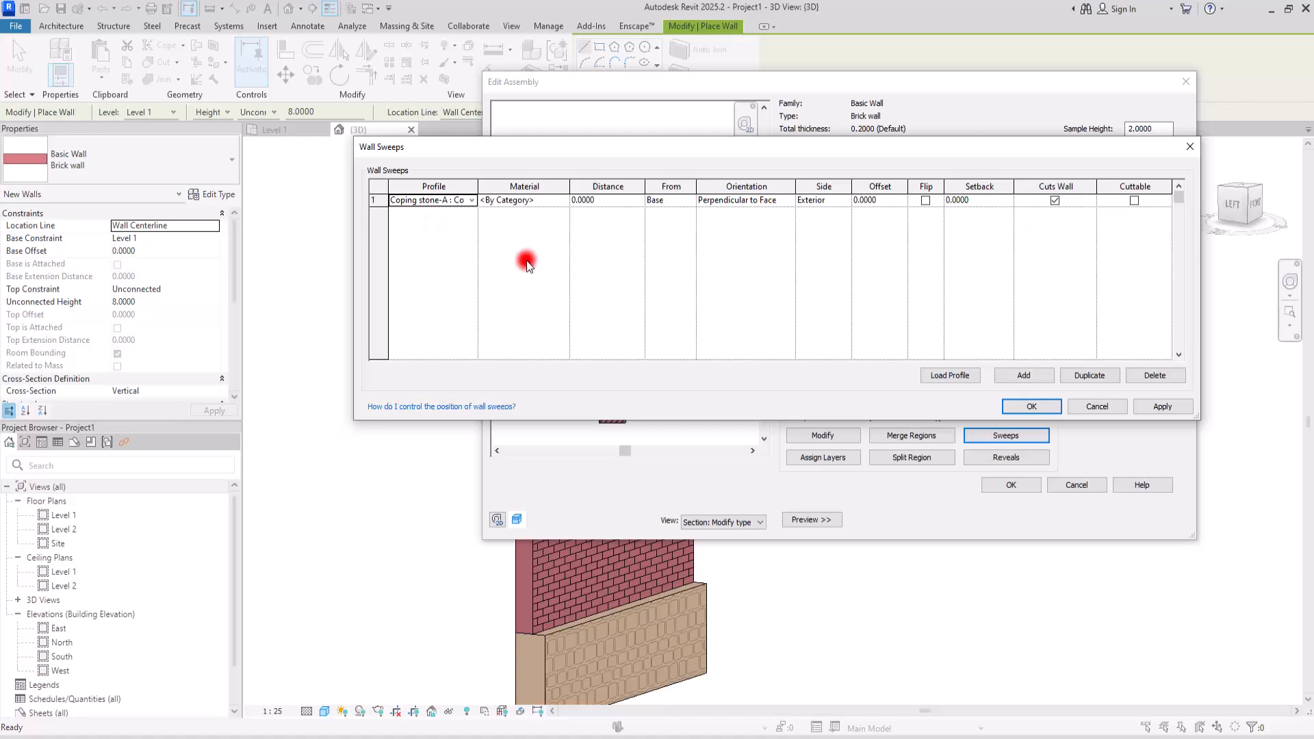
Find the concrete materials and assign Concrete, Cast-in-Place, Gray to the coping sweep.
left_click(562, 200)
left_click(562, 199)
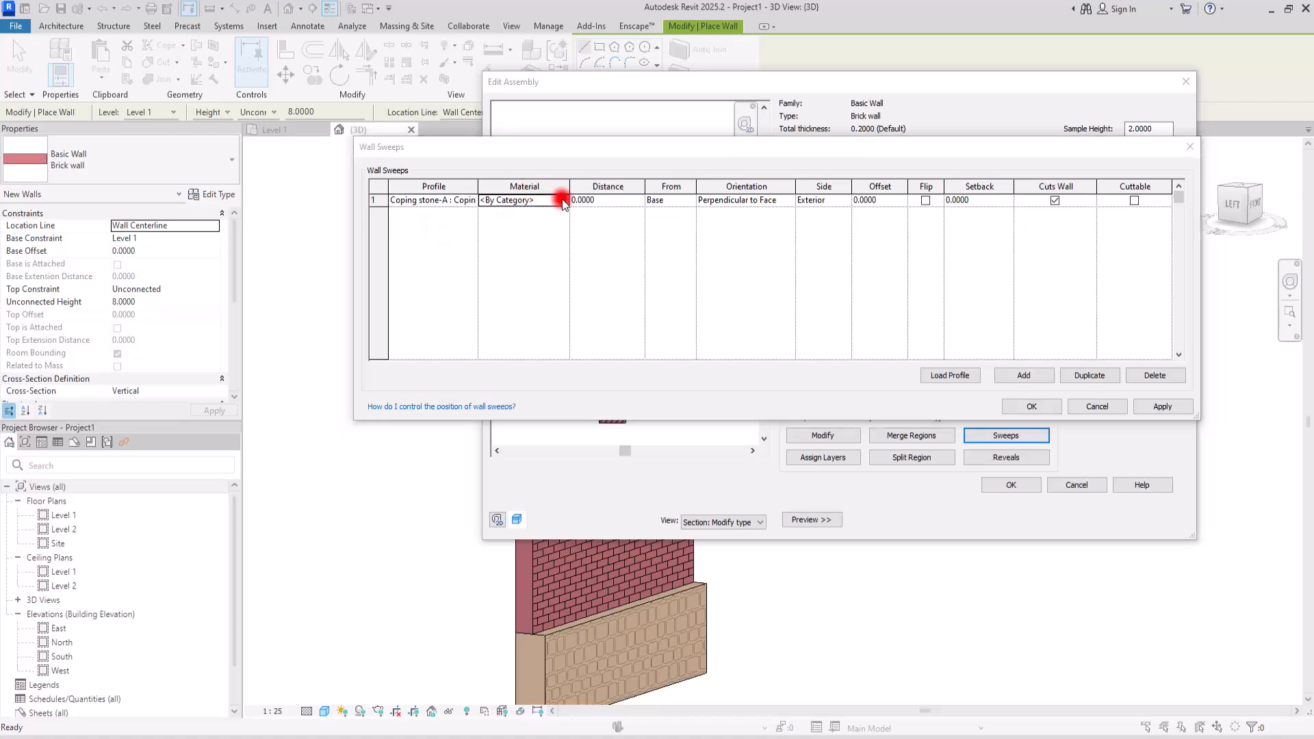
left_click(144, 72)
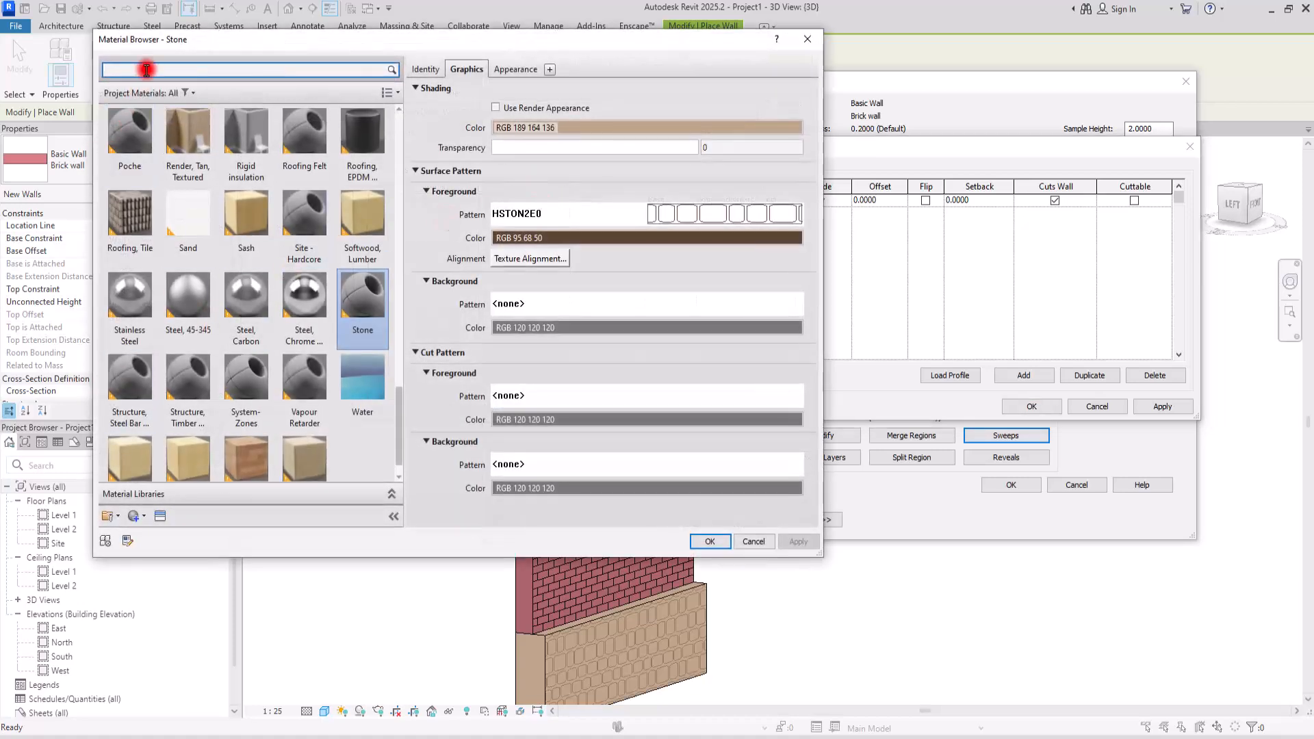
type("concre")
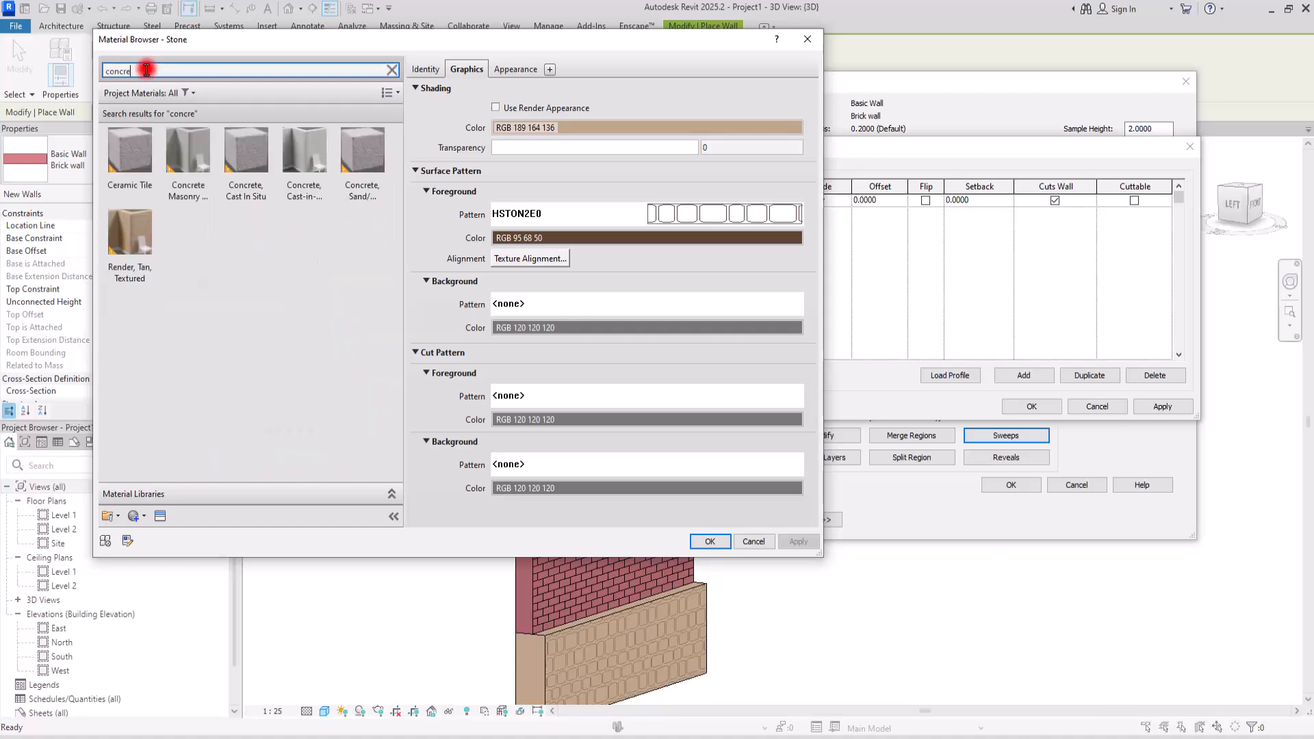
left_click(184, 146)
left_click(251, 155)
left_click(305, 156)
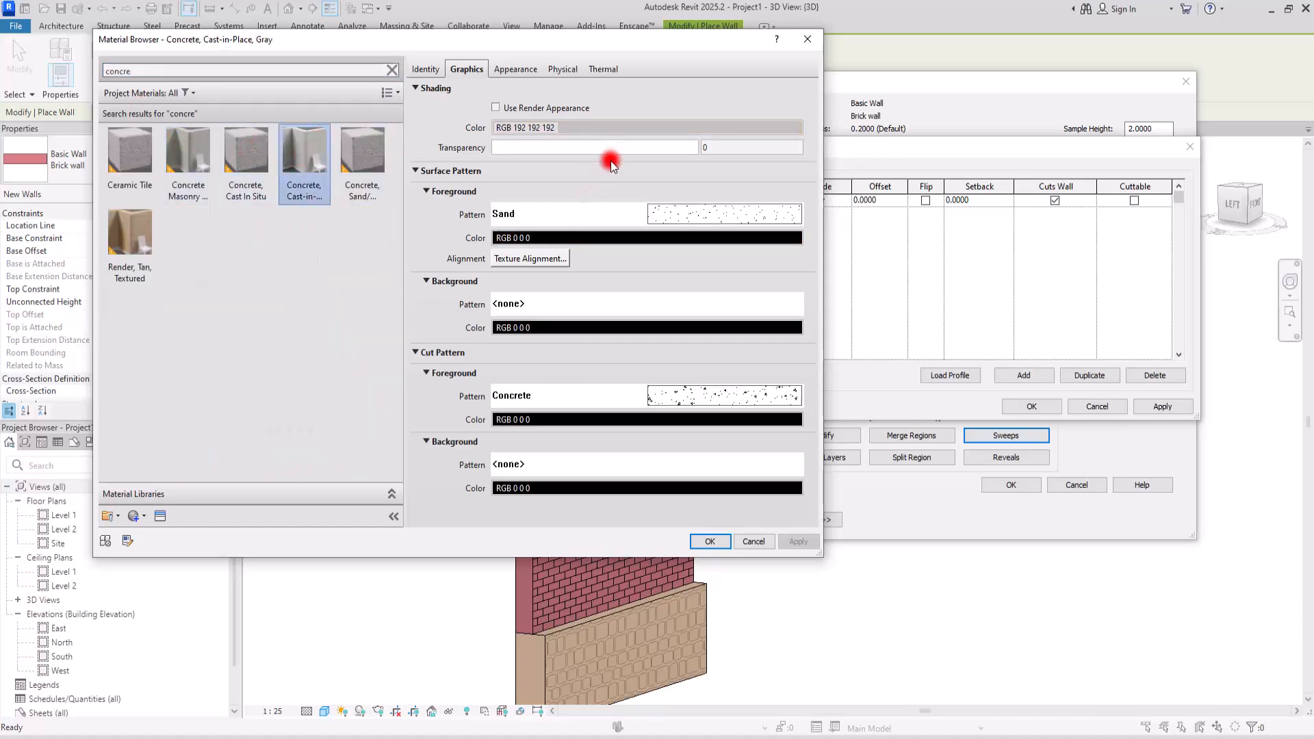
left_click(699, 541)
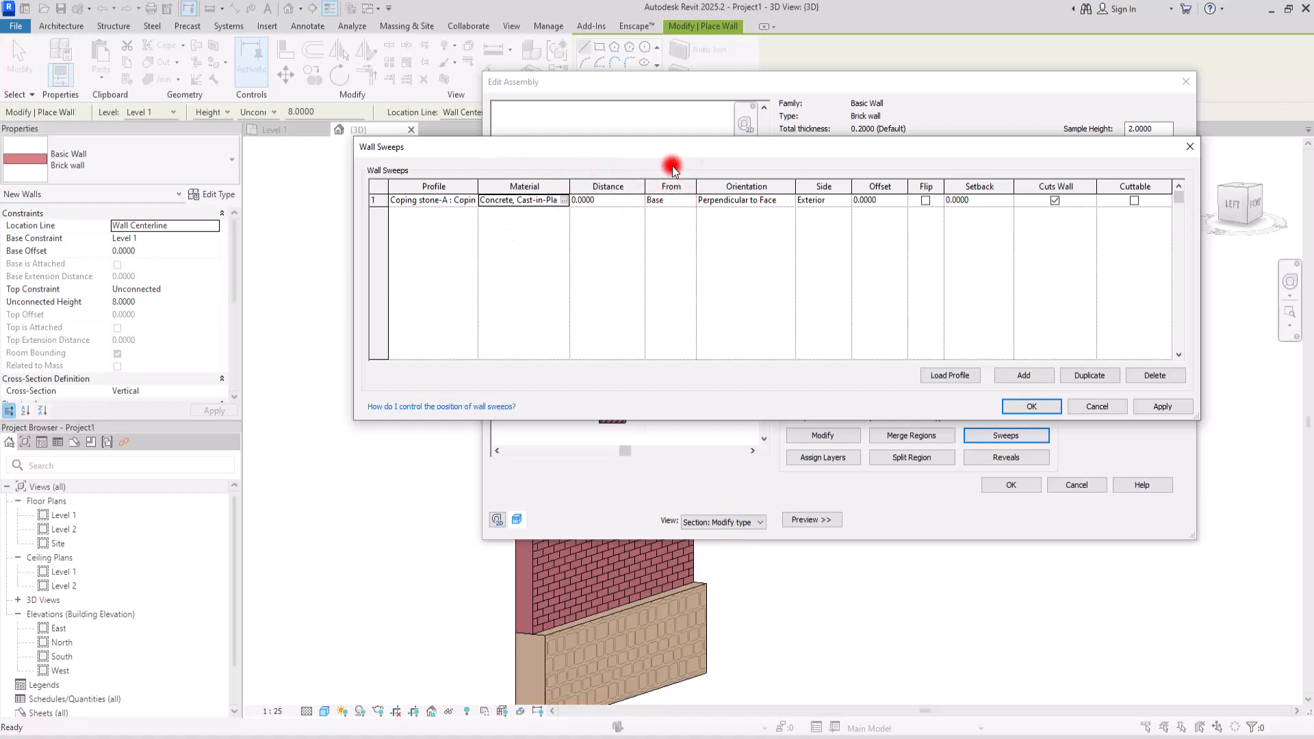
Measure the coping sweep's position from the top of the Brick wall and apply it to the preview.
left_click_drag(704, 157, 644, 274)
left_click(631, 317)
left_click(630, 317)
left_click(606, 338)
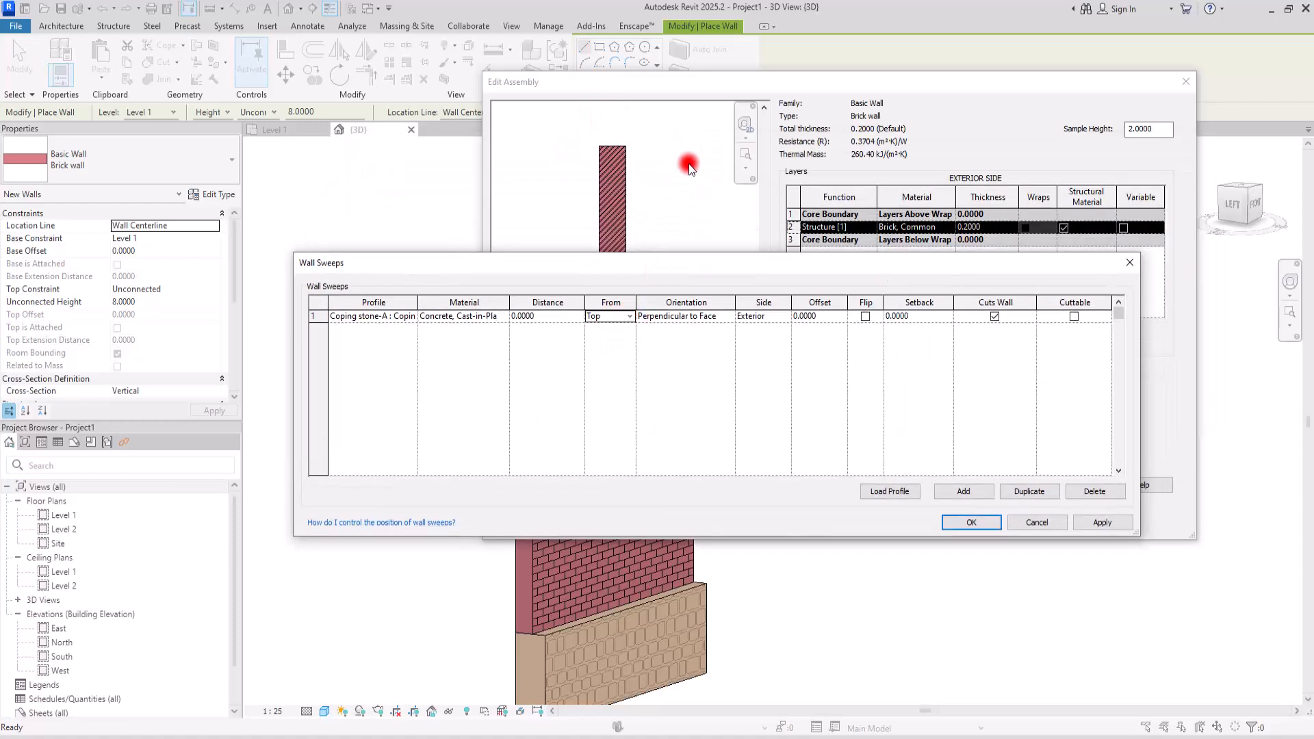
left_click(1110, 527)
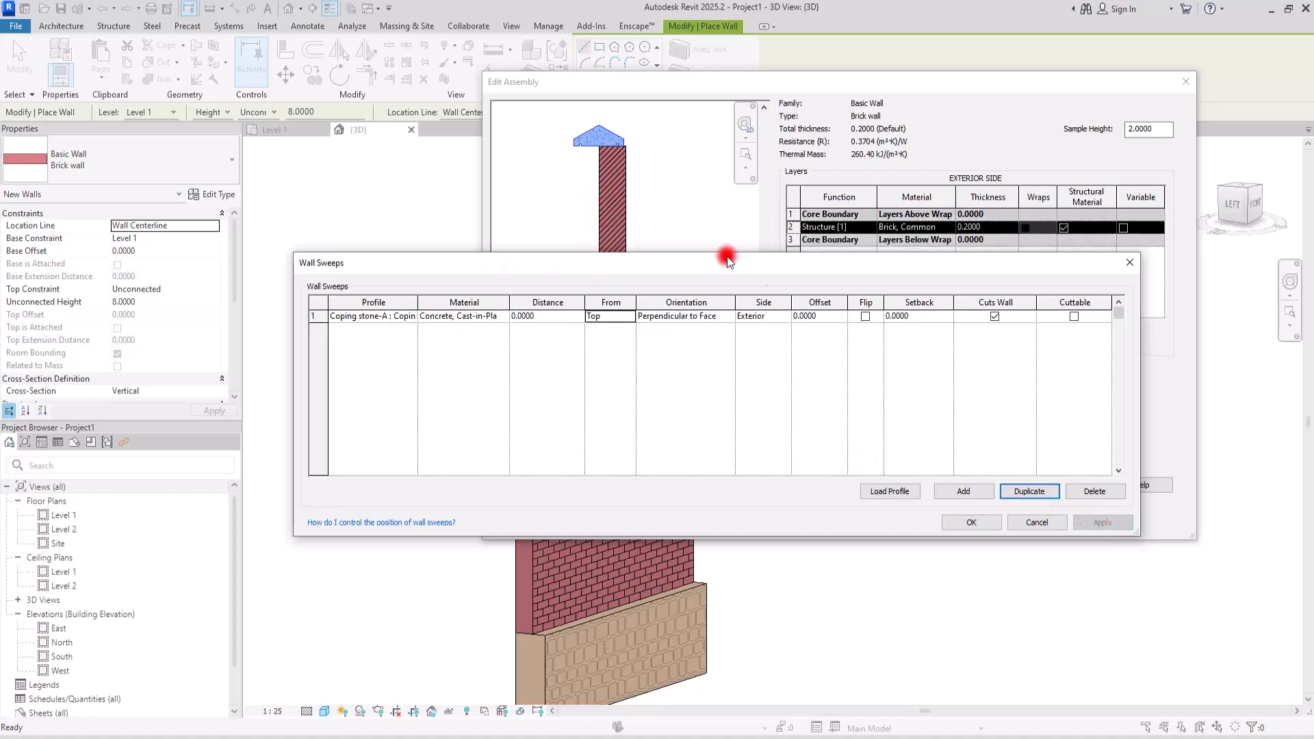
Try an offset of 0.05 for the coping sweep and apply it to the preview.
left_click(821, 317)
type("0.0")
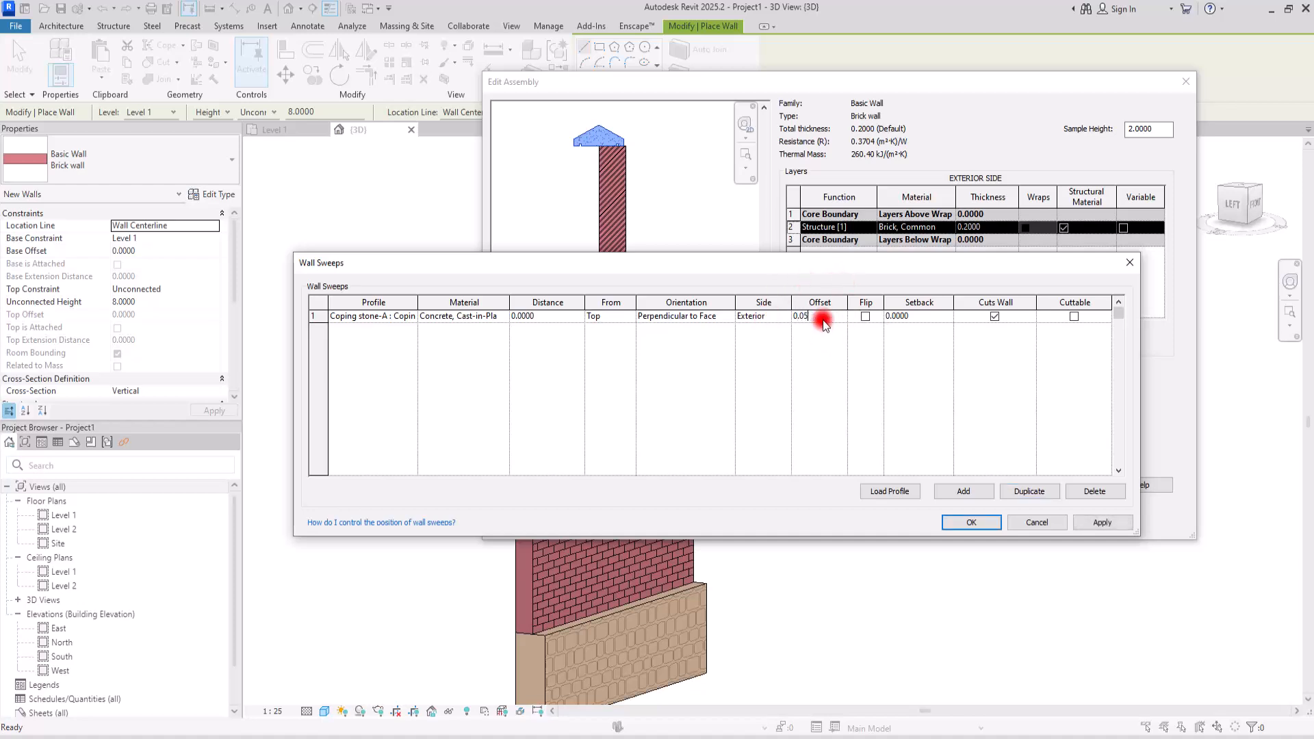
left_click(1102, 522)
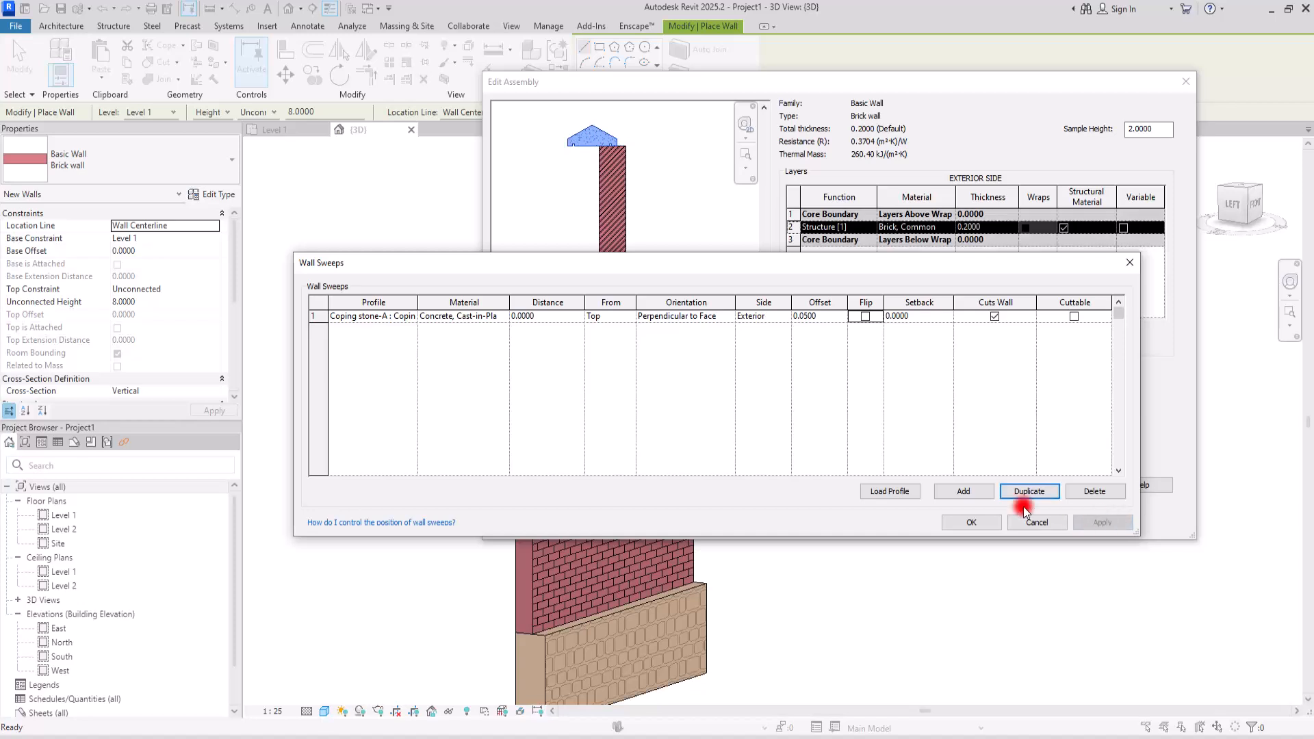
Set the coping sweep's offset to -0.1, apply it, and accept the sweep and Brick wall assembly settings.
left_click(820, 317)
type("-0.1")
key("Tab")
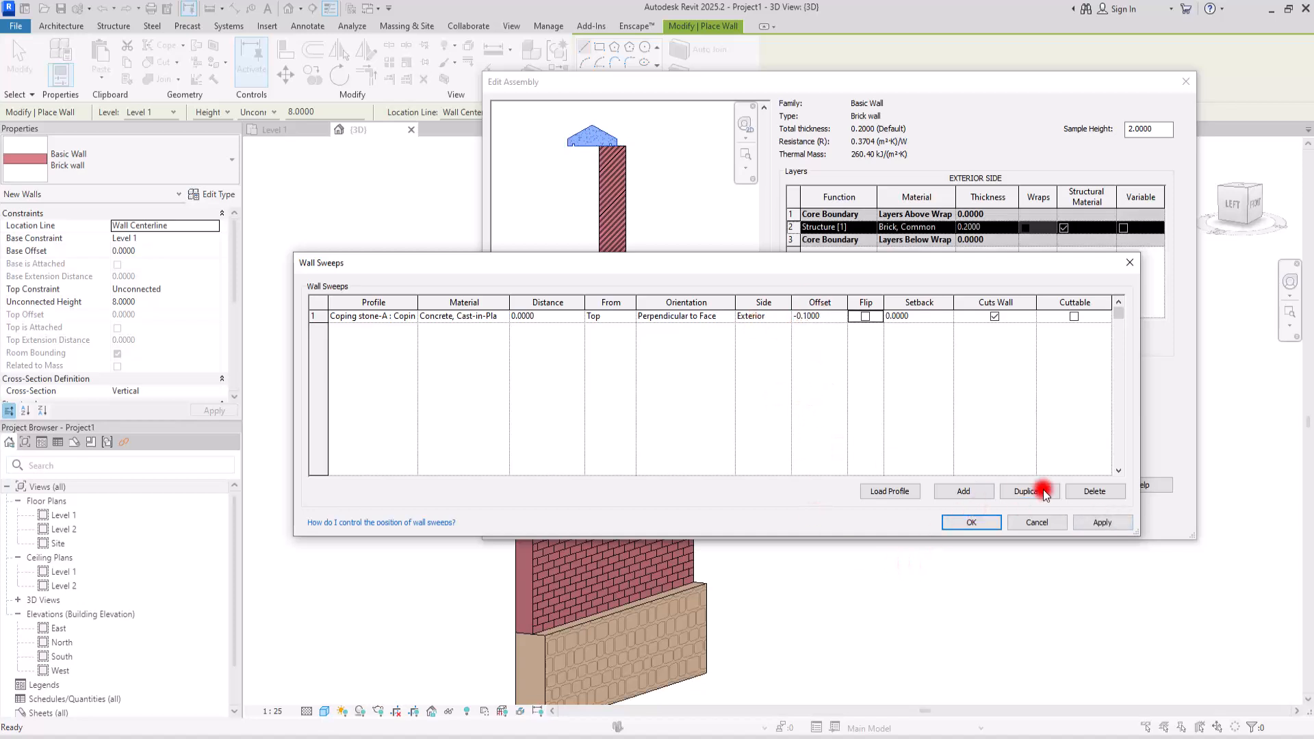
left_click(1102, 522)
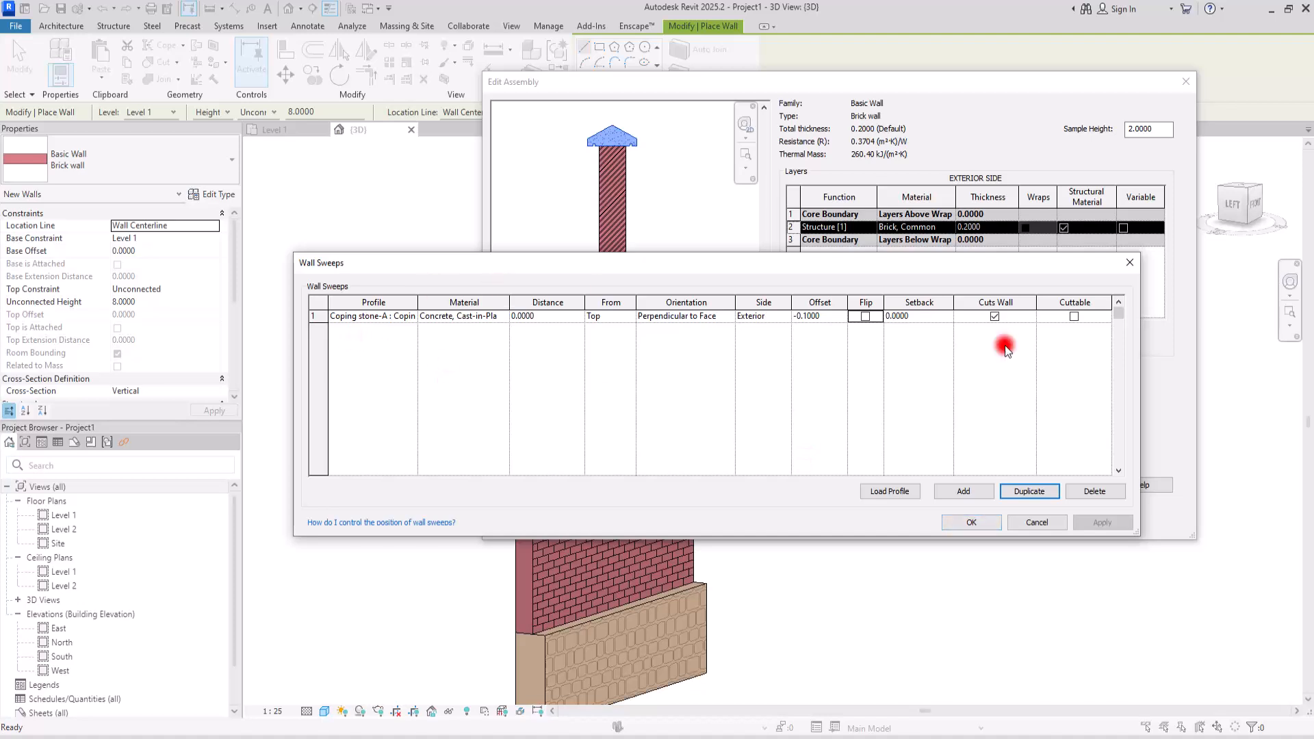
left_click(971, 524)
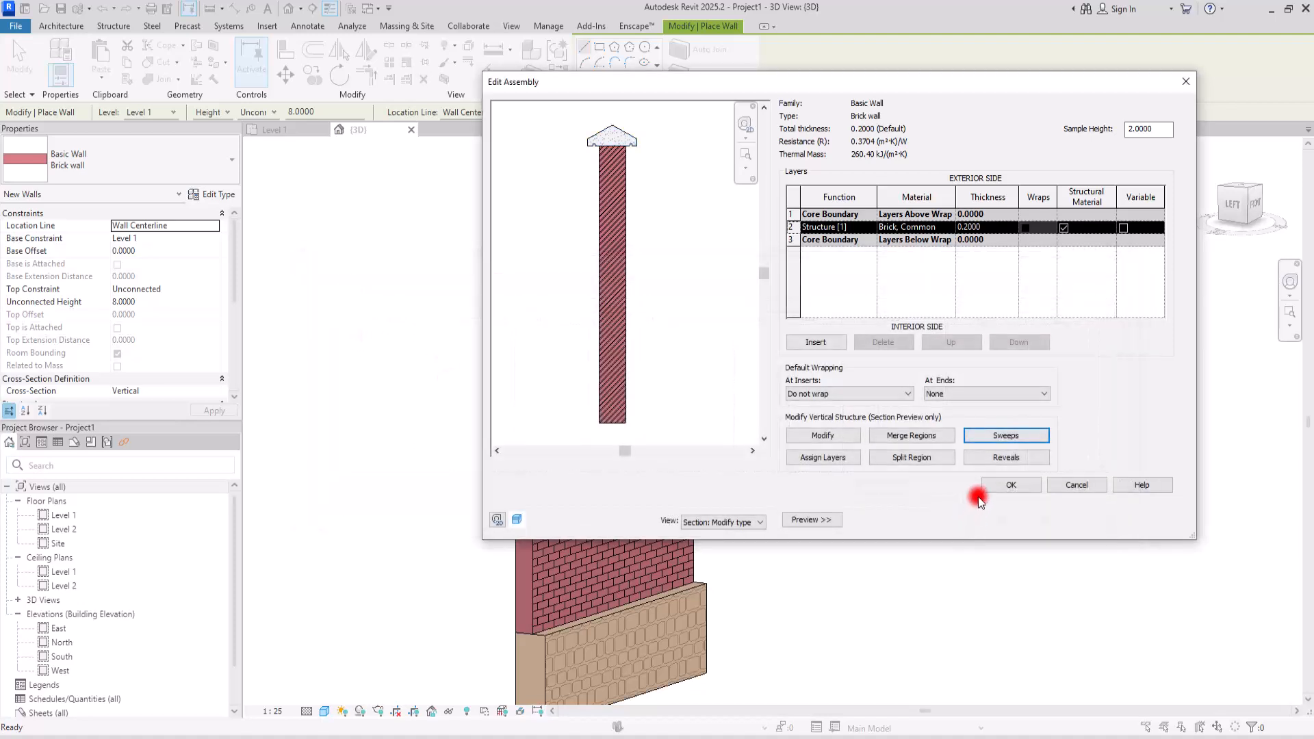
left_click(1012, 482)
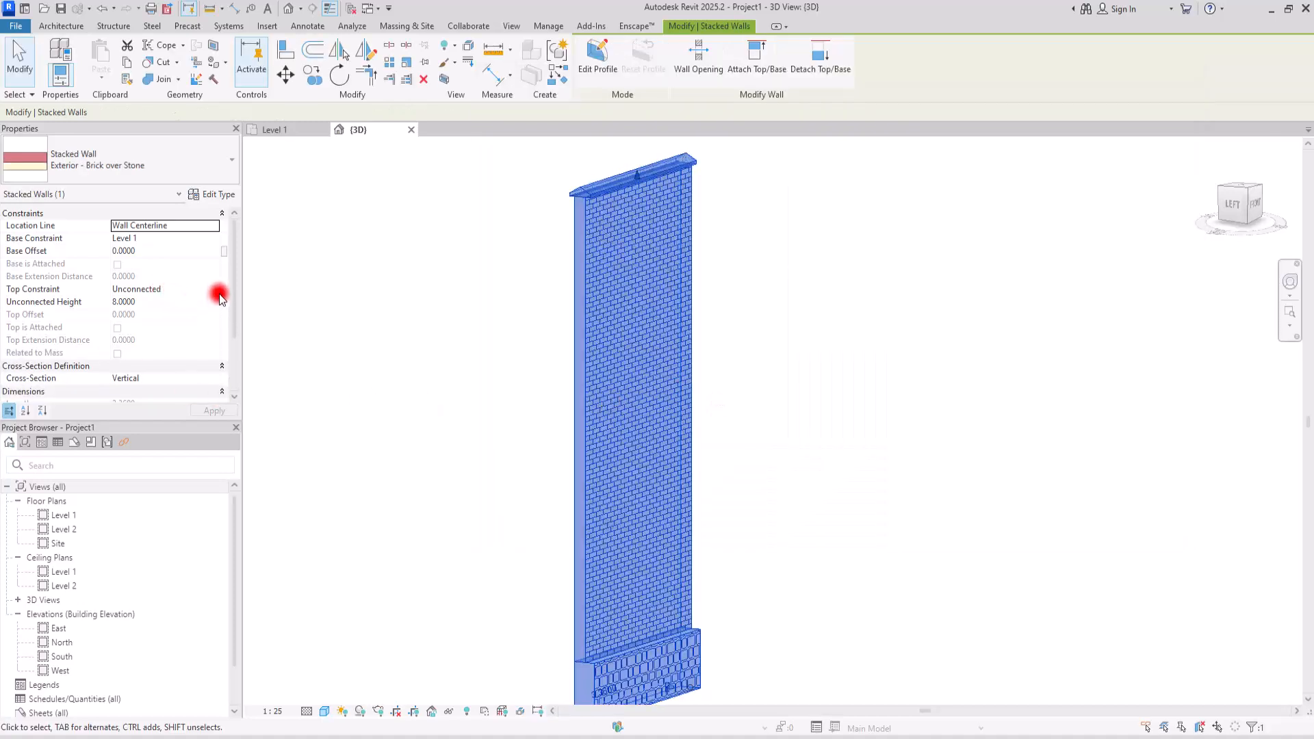
Constrain the top of the placed stacked wall up to Level 2.
left_click(212, 293)
left_click(170, 322)
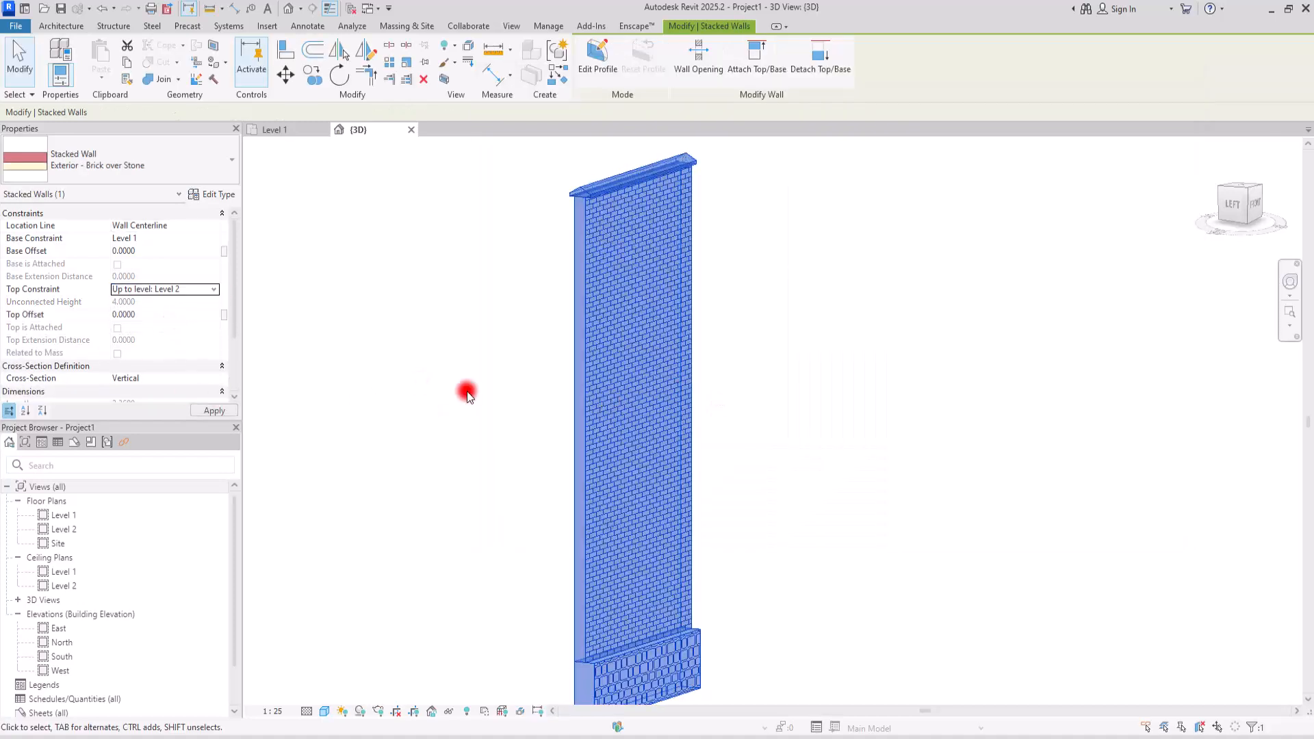
scroll(636, 381, "up", 4)
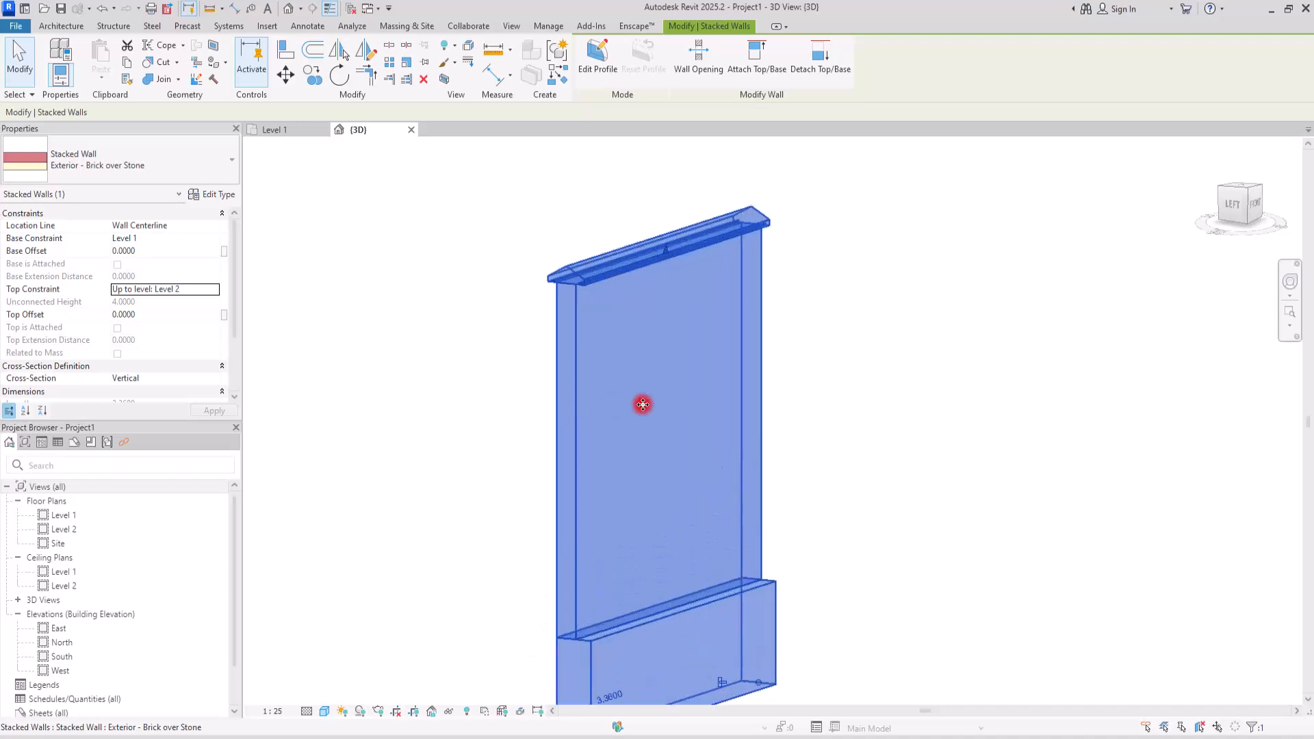
middle_click_drag(879, 390, 893, 364)
left_click(892, 366)
Set the stacked wall's top offset to -1.5 and deselect the wall.
left_click(647, 326)
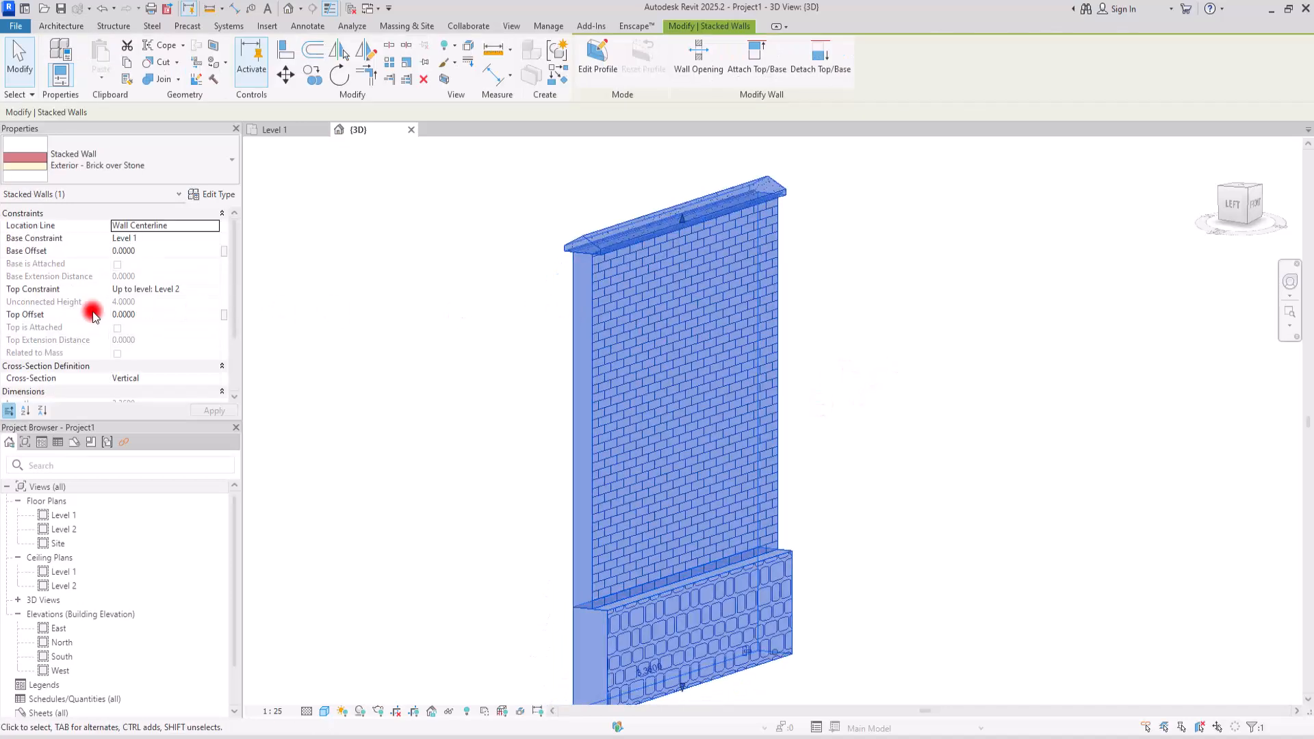
left_click(150, 314)
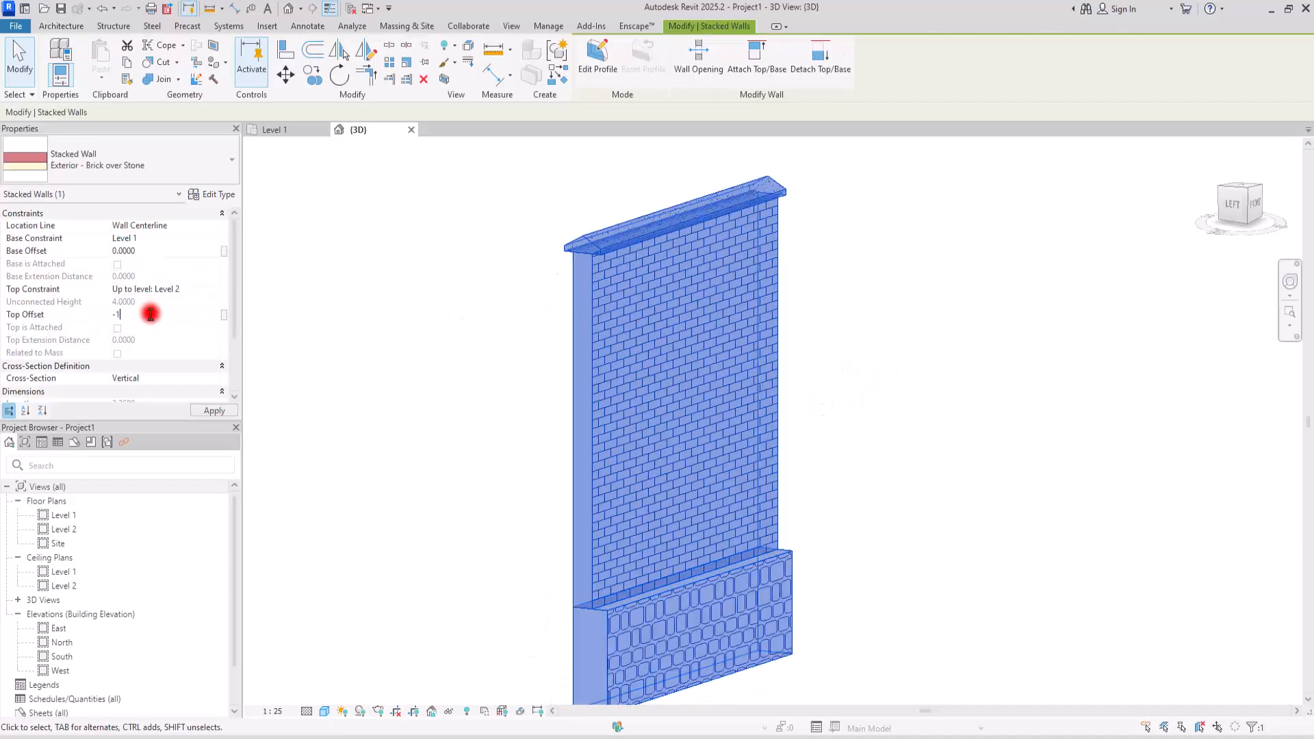
type("-1.5")
scroll(681, 639, "up", 5)
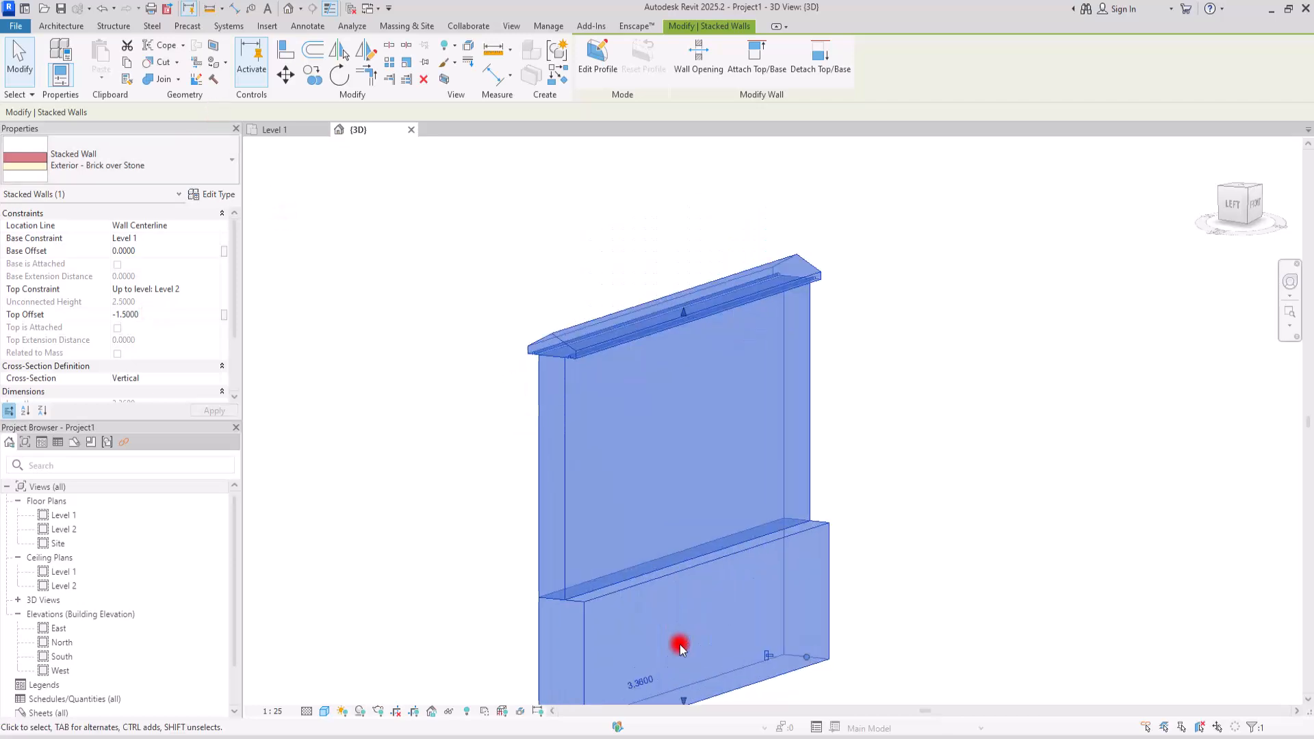
scroll(682, 562, "down", 3)
key("Escape")
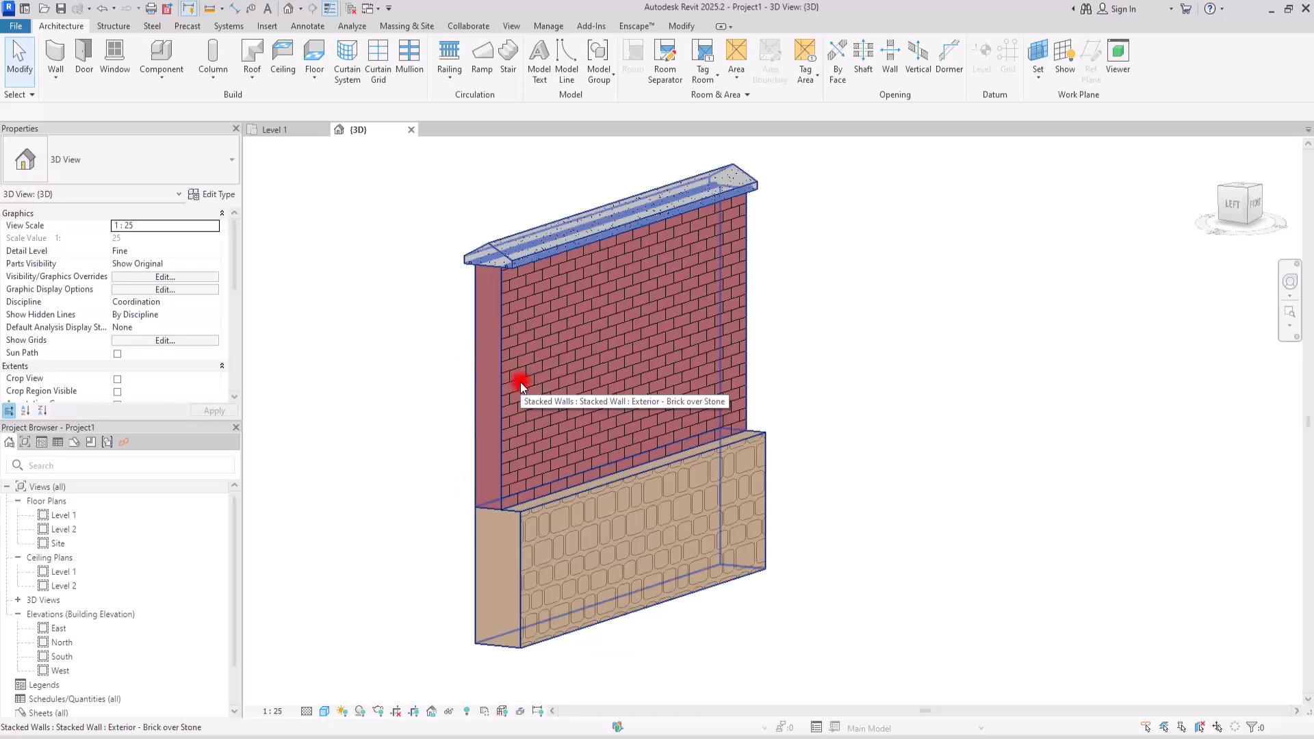
Start a new wall with the basic Stone Wall type and open its layer structure for editing.
left_click(55, 68)
left_click(100, 149)
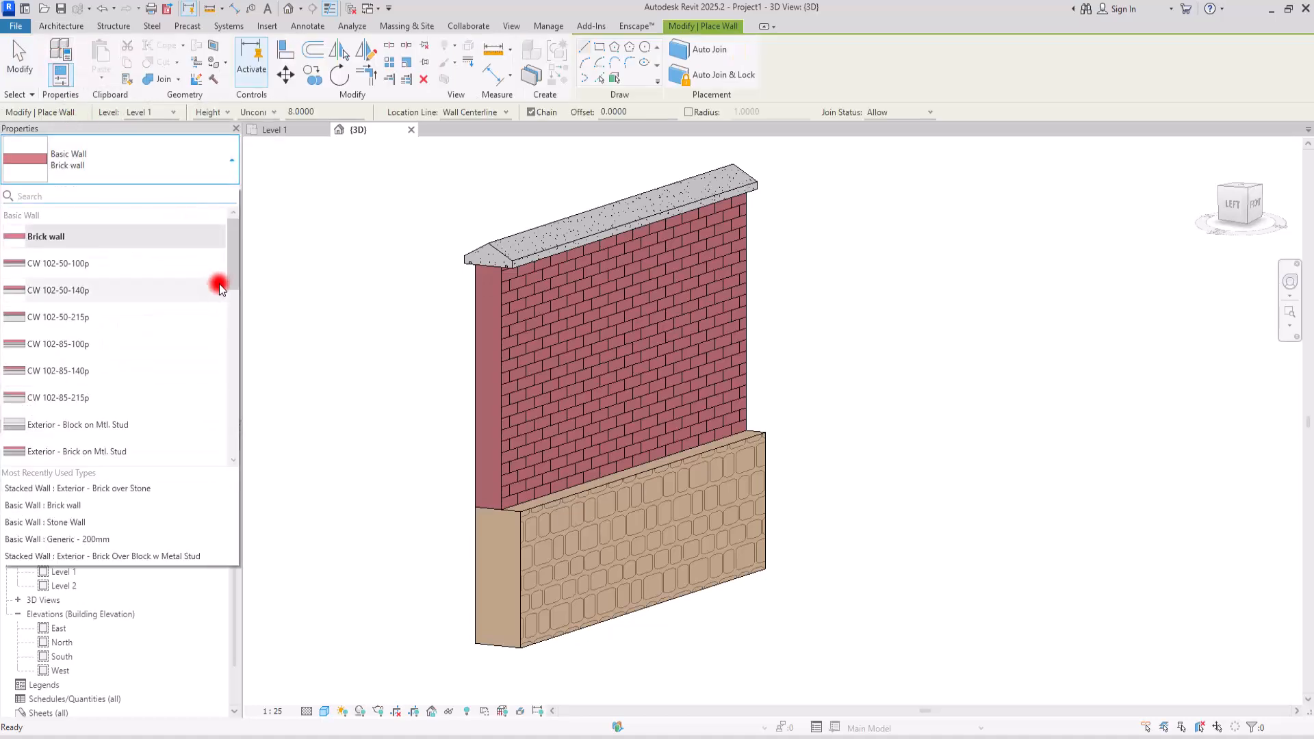
left_click_drag(235, 249, 231, 425)
left_click(85, 273)
left_click(205, 197)
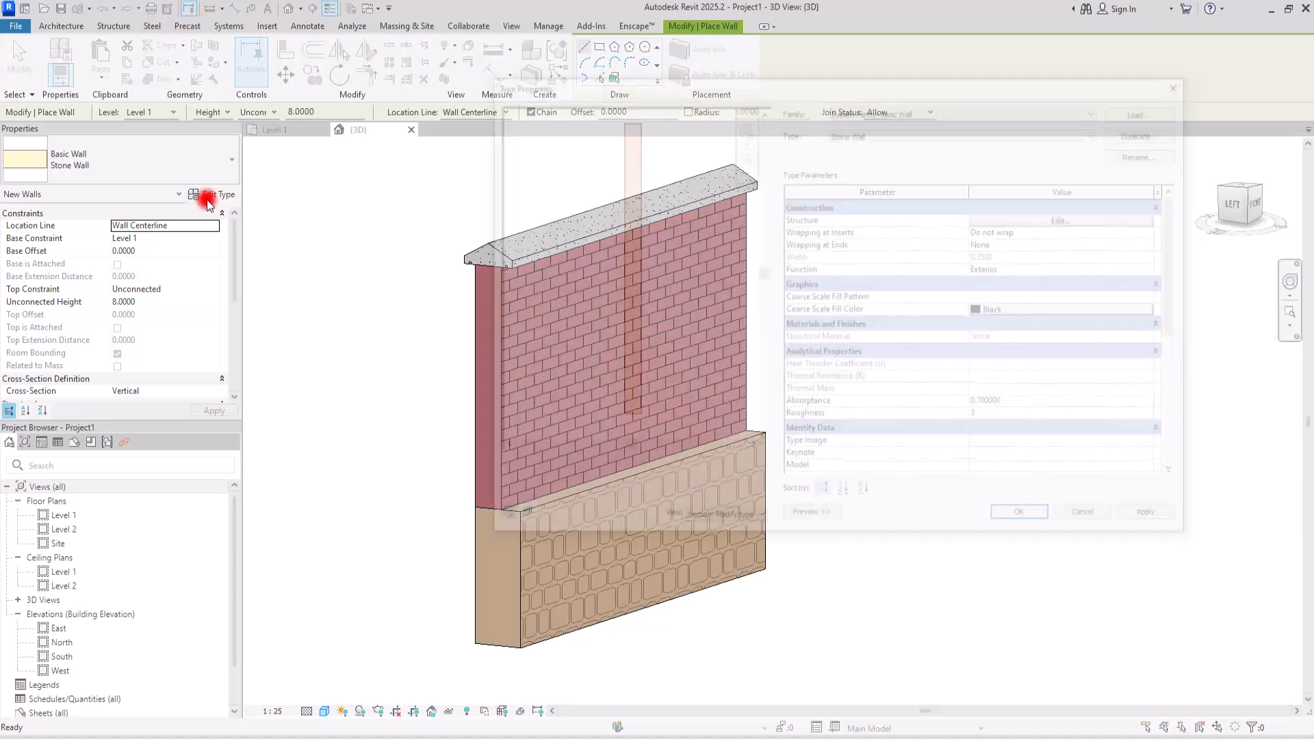
left_click(1046, 218)
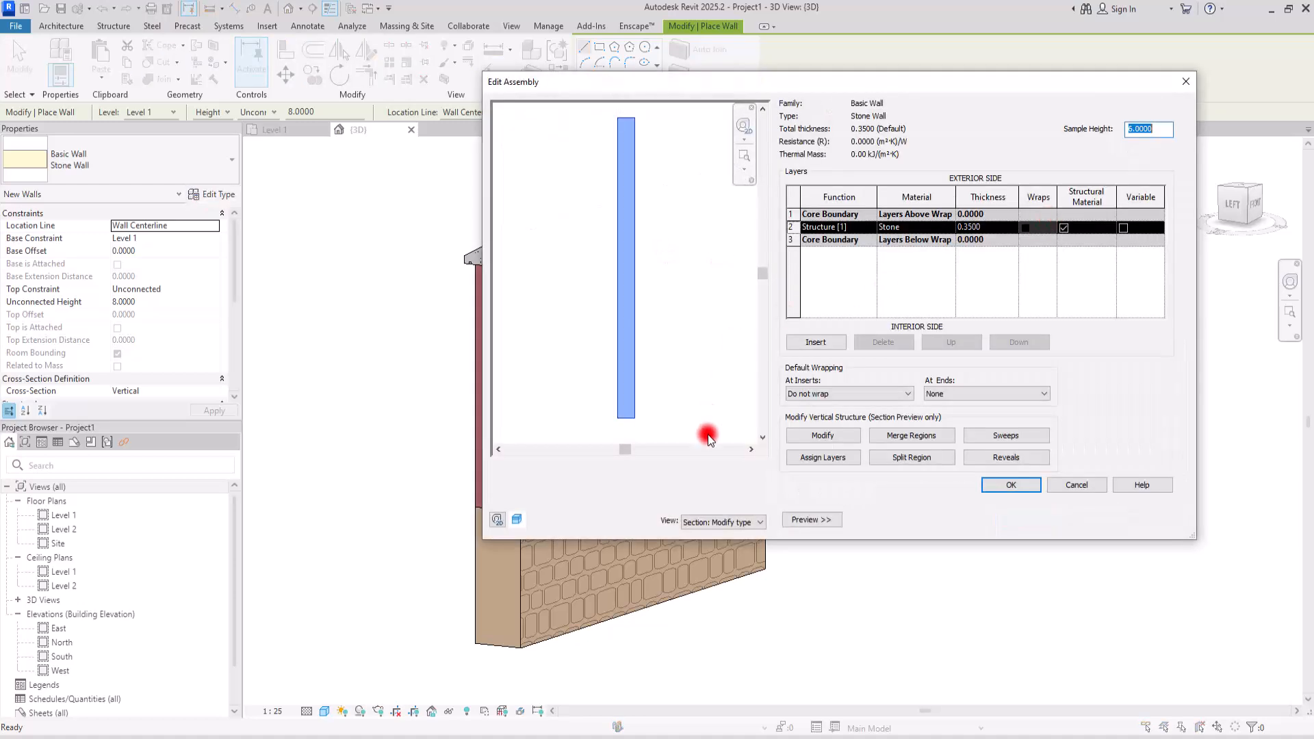
Add a wall sweep to the Stone Wall assembly using the Simple Coping Stone Profile.
left_click(1002, 436)
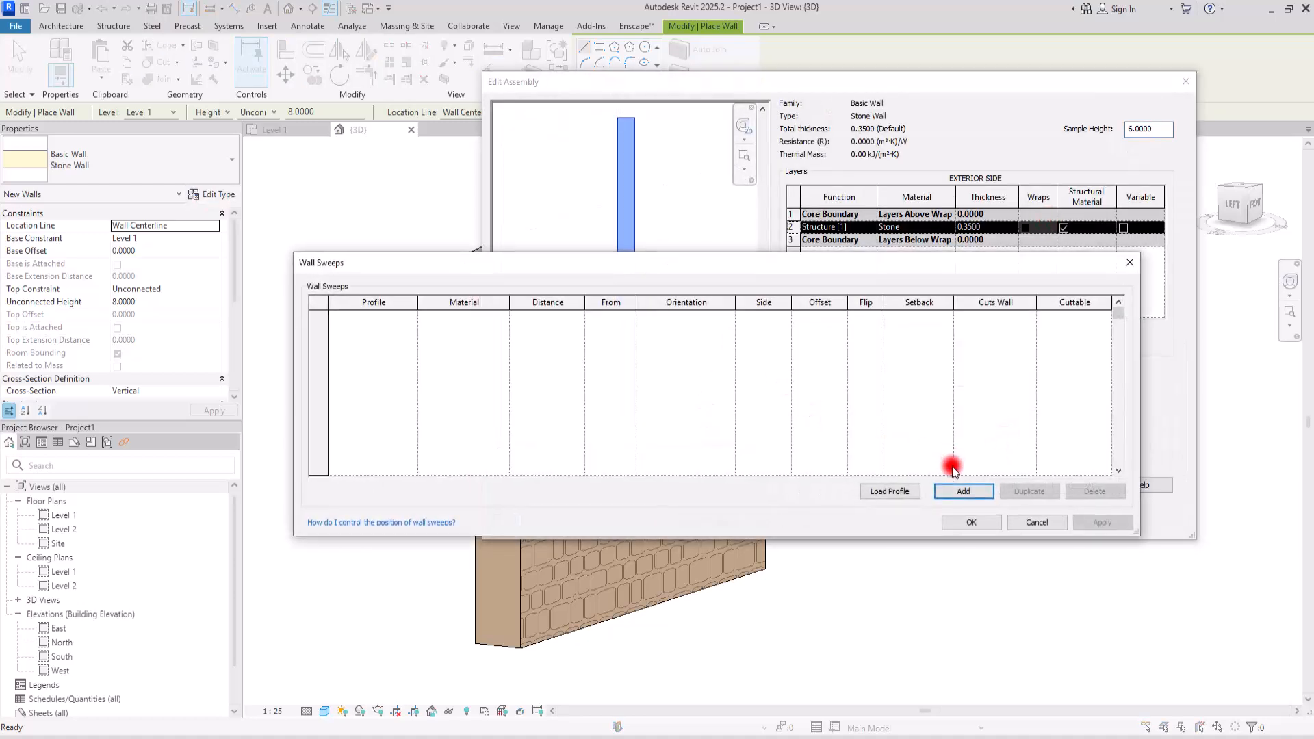
left_click(963, 491)
left_click(409, 318)
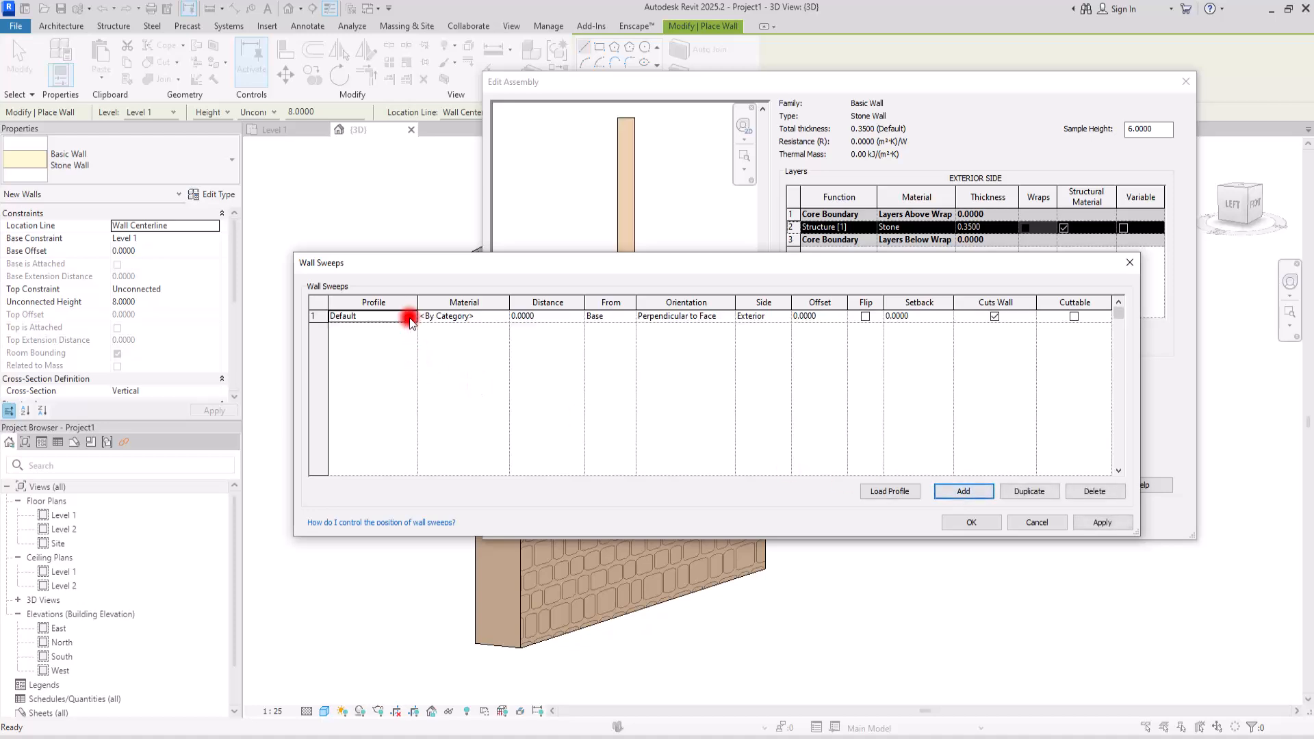
left_click(409, 317)
left_click(403, 363)
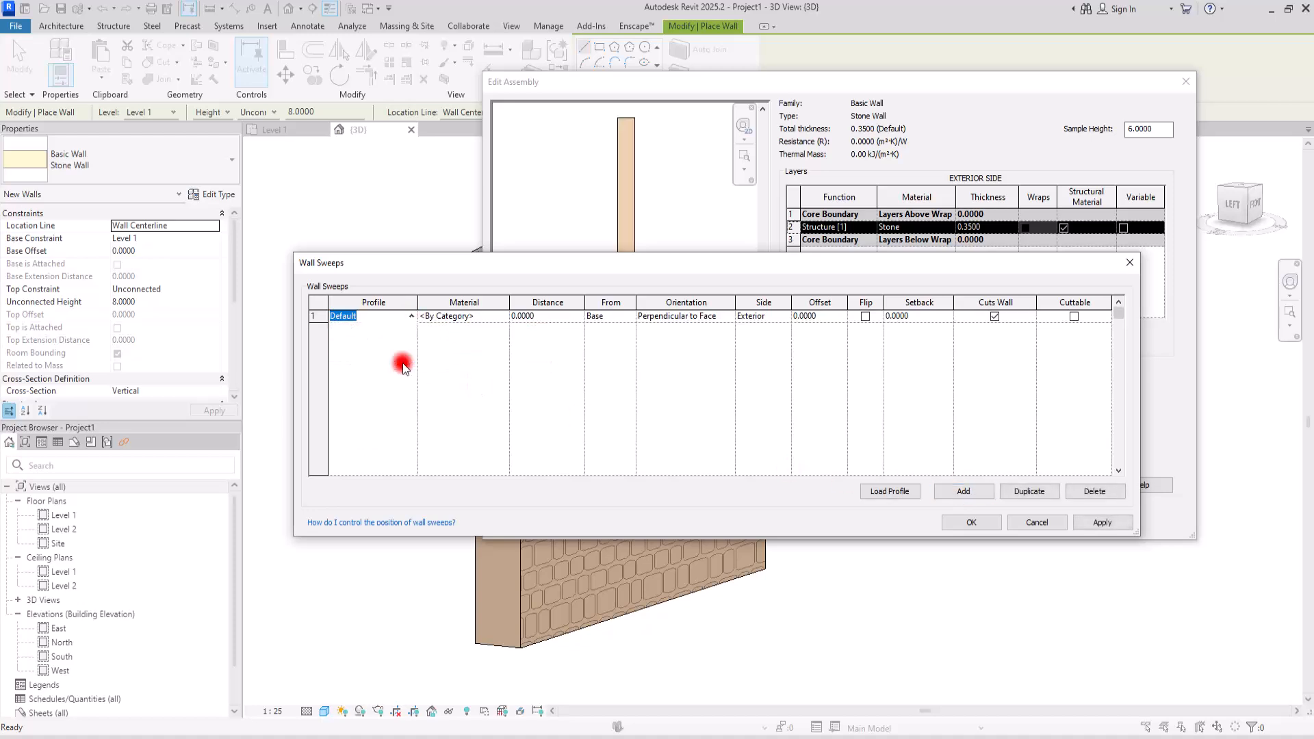
Assign the Concrete, Cast-in-Place, Gray material to the Stone Wall's sweep.
left_click(501, 320)
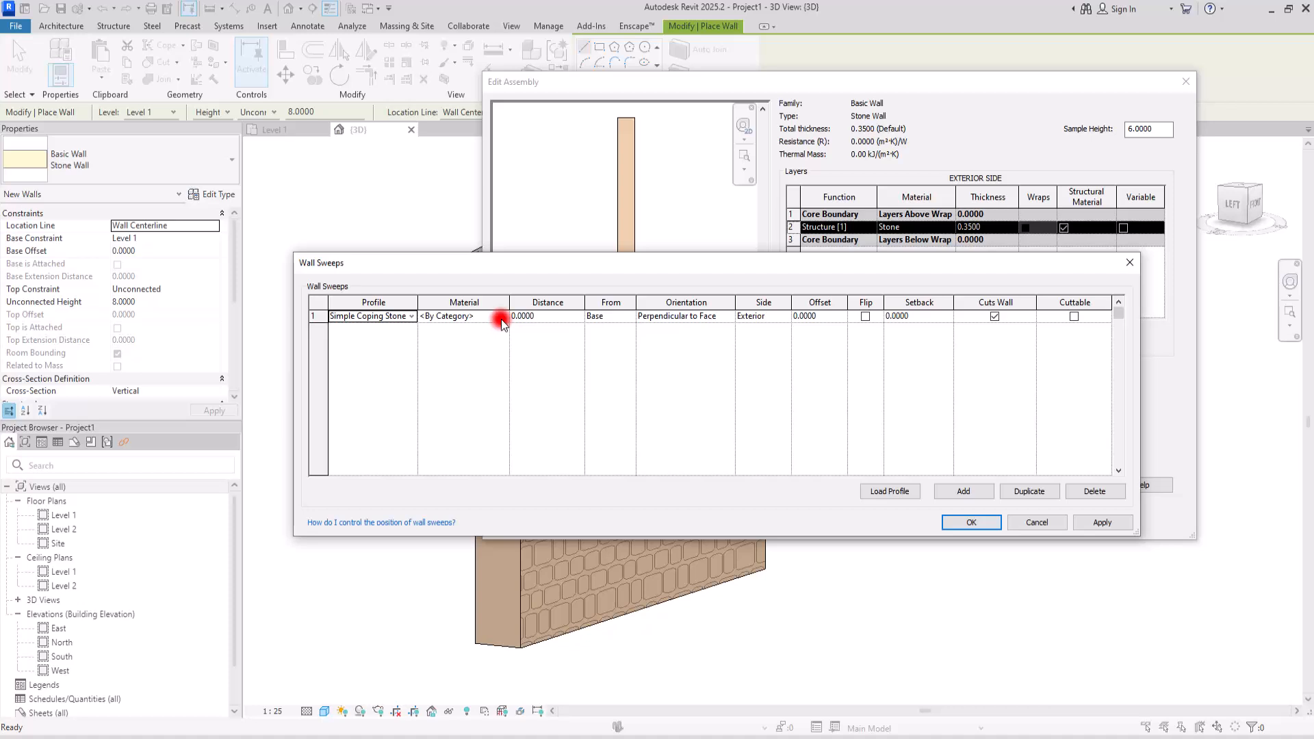
left_click(503, 317)
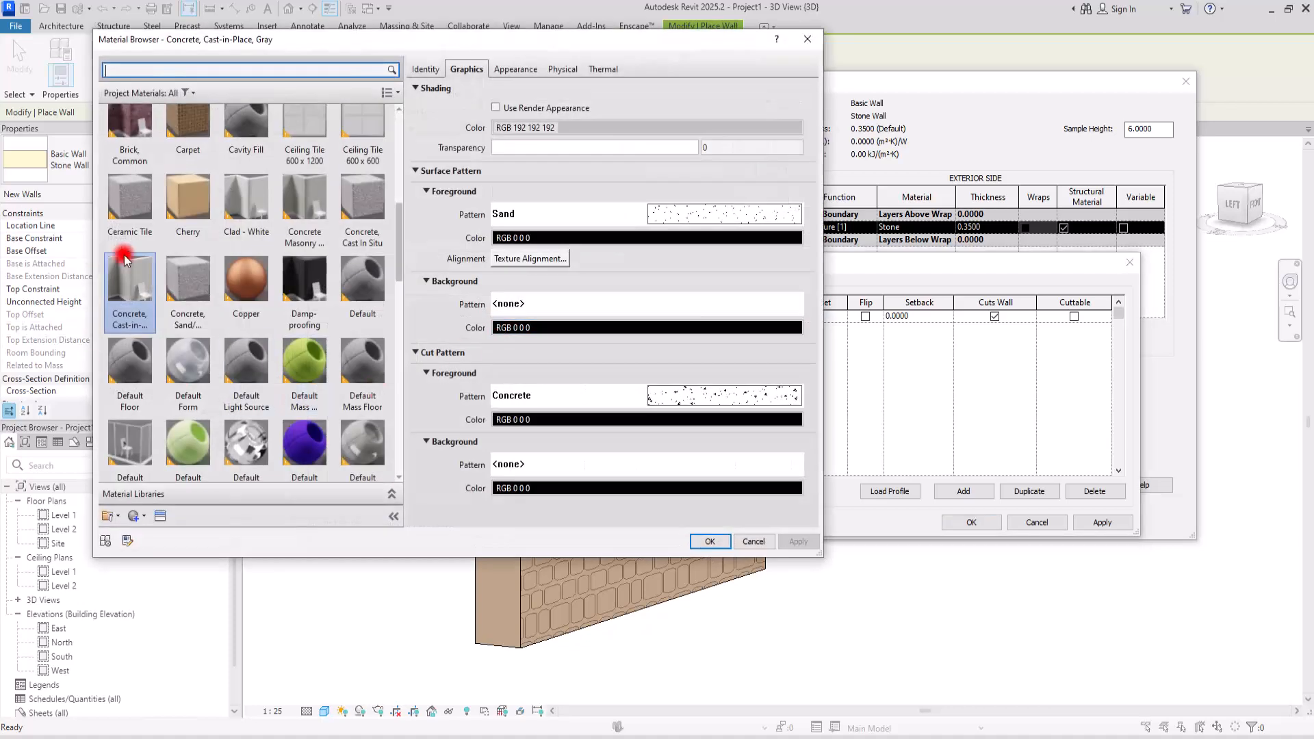
left_click(710, 541)
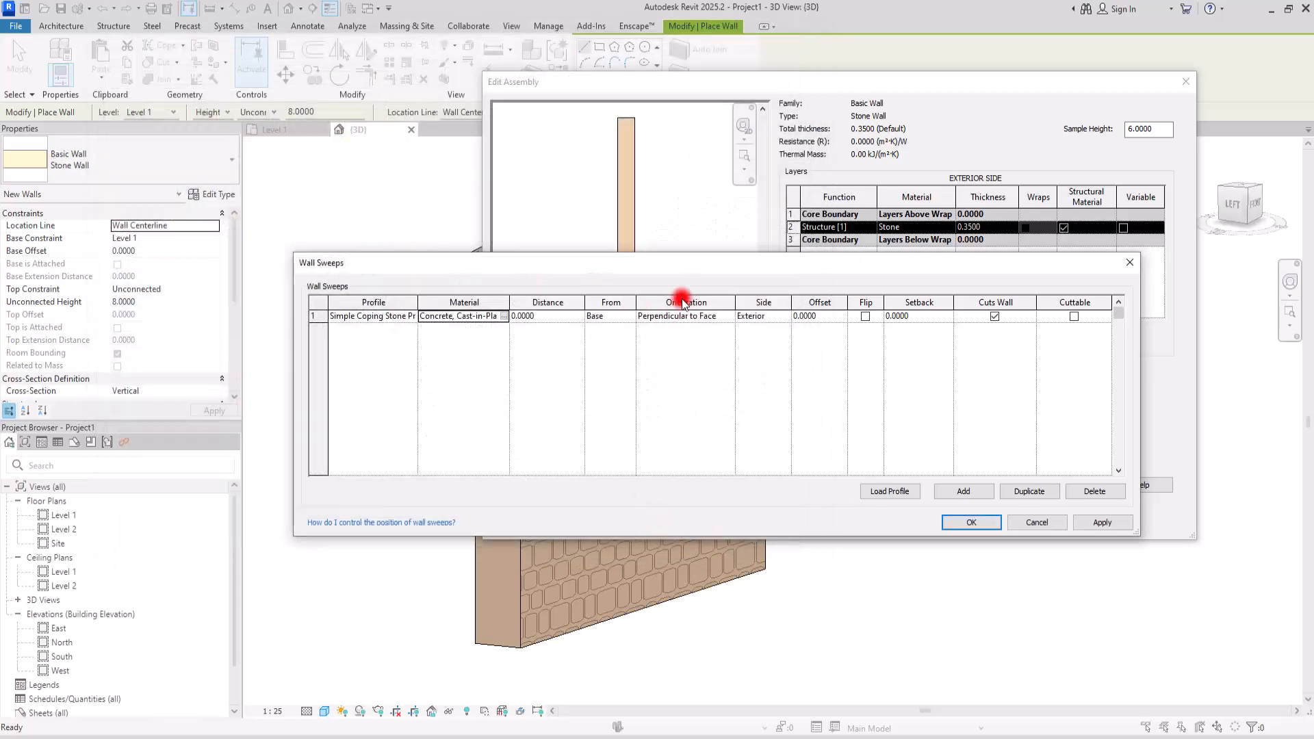
Position the Stone Wall's sweep from the top of the wall, then apply and accept the sweep settings.
left_click_drag(687, 268, 611, 316)
left_click(556, 368)
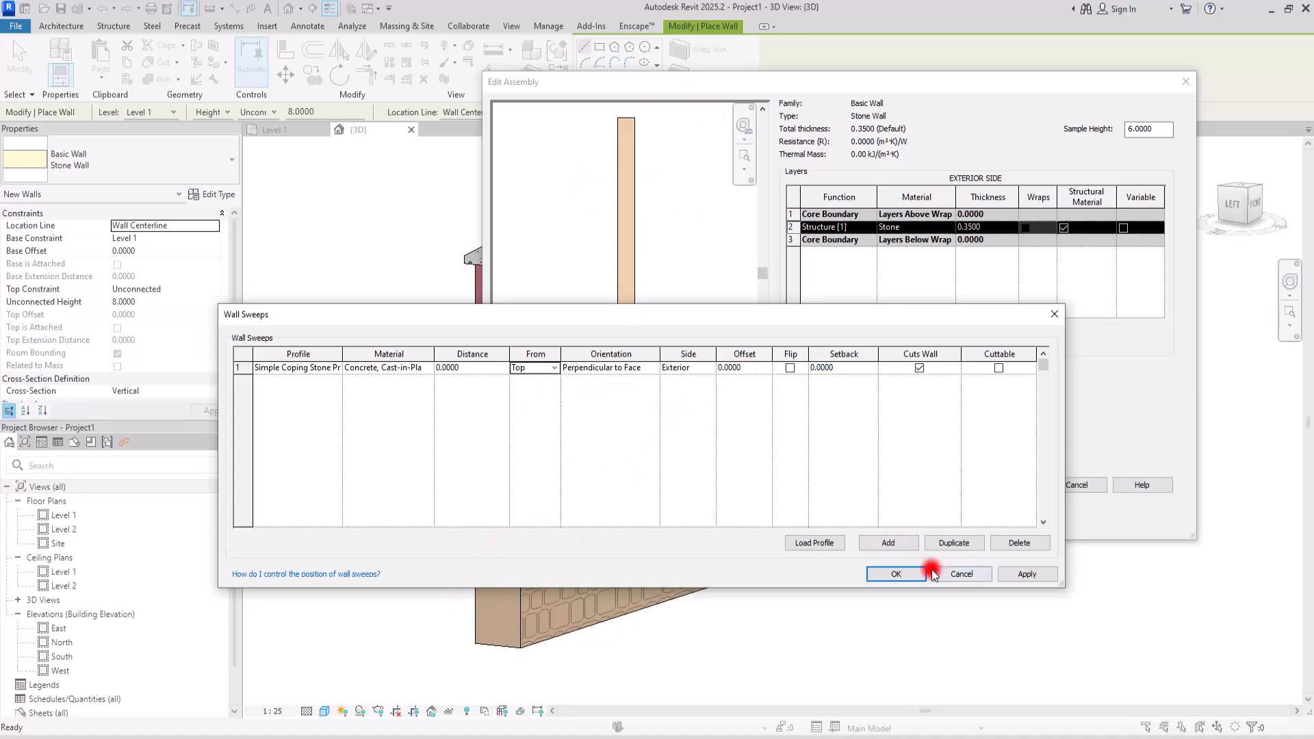
left_click(1027, 574)
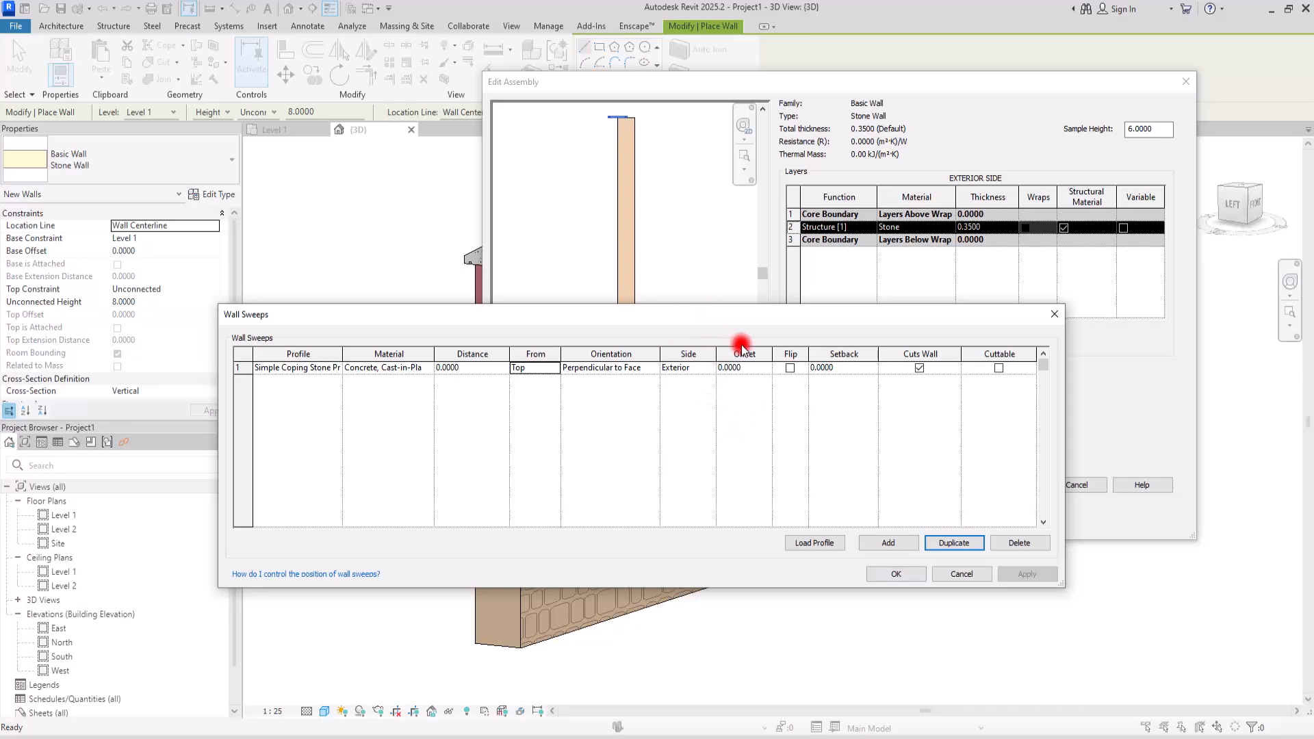
left_click(895, 571)
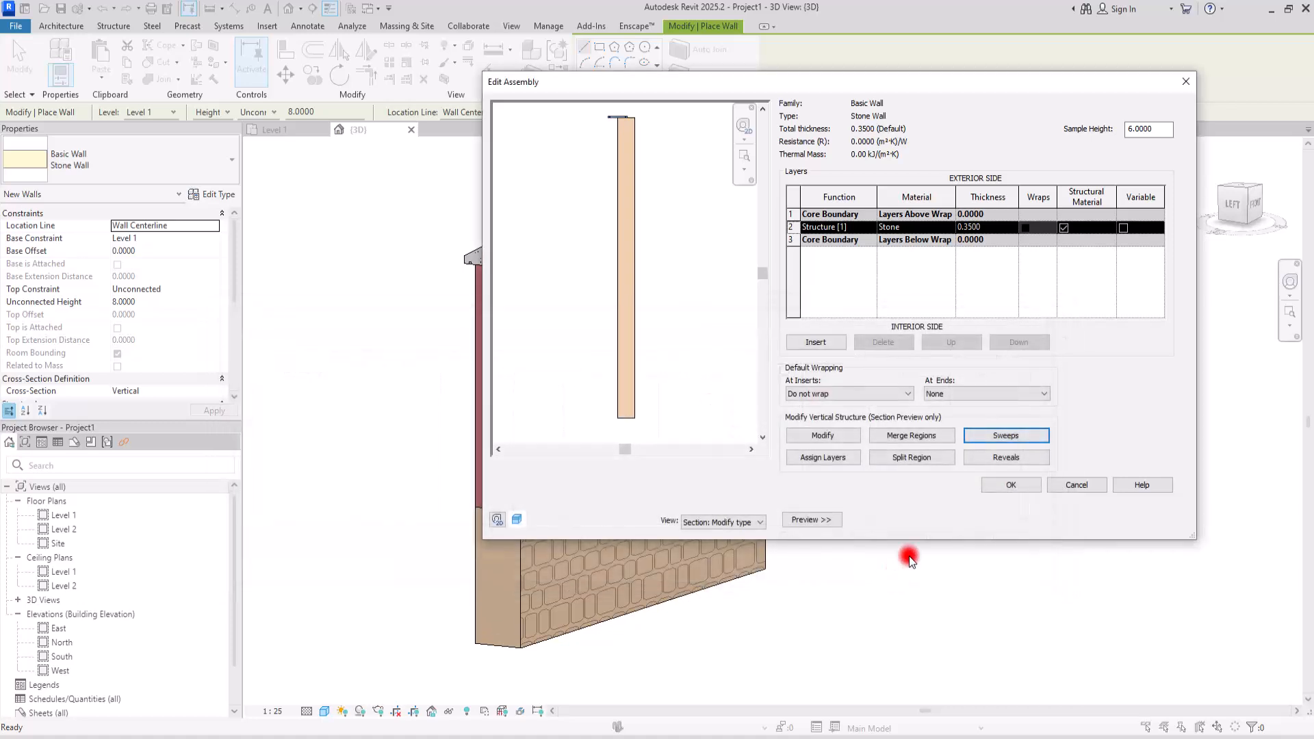
Accept the Stone Wall's edited assembly and its type properties, and inspect the coping at the brick-stone joint.
left_click(1007, 485)
left_click(1013, 519)
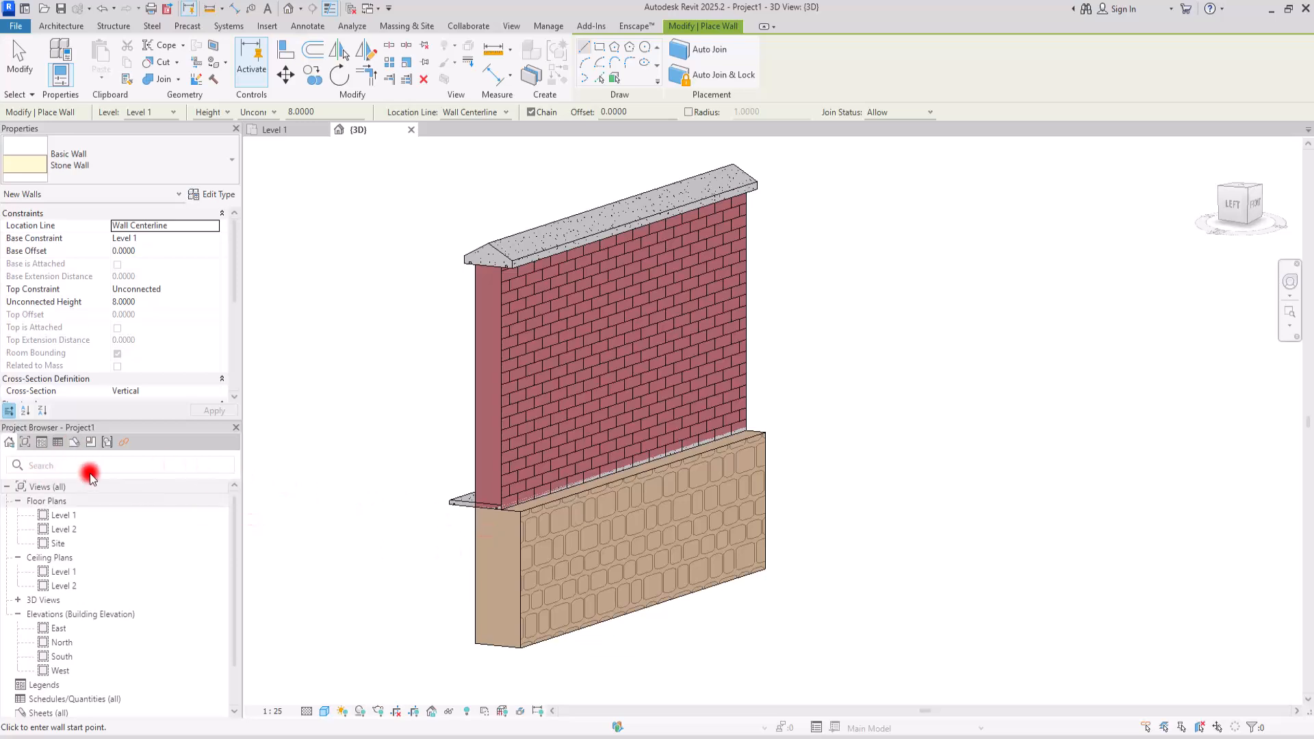
scroll(511, 543, "up", 3)
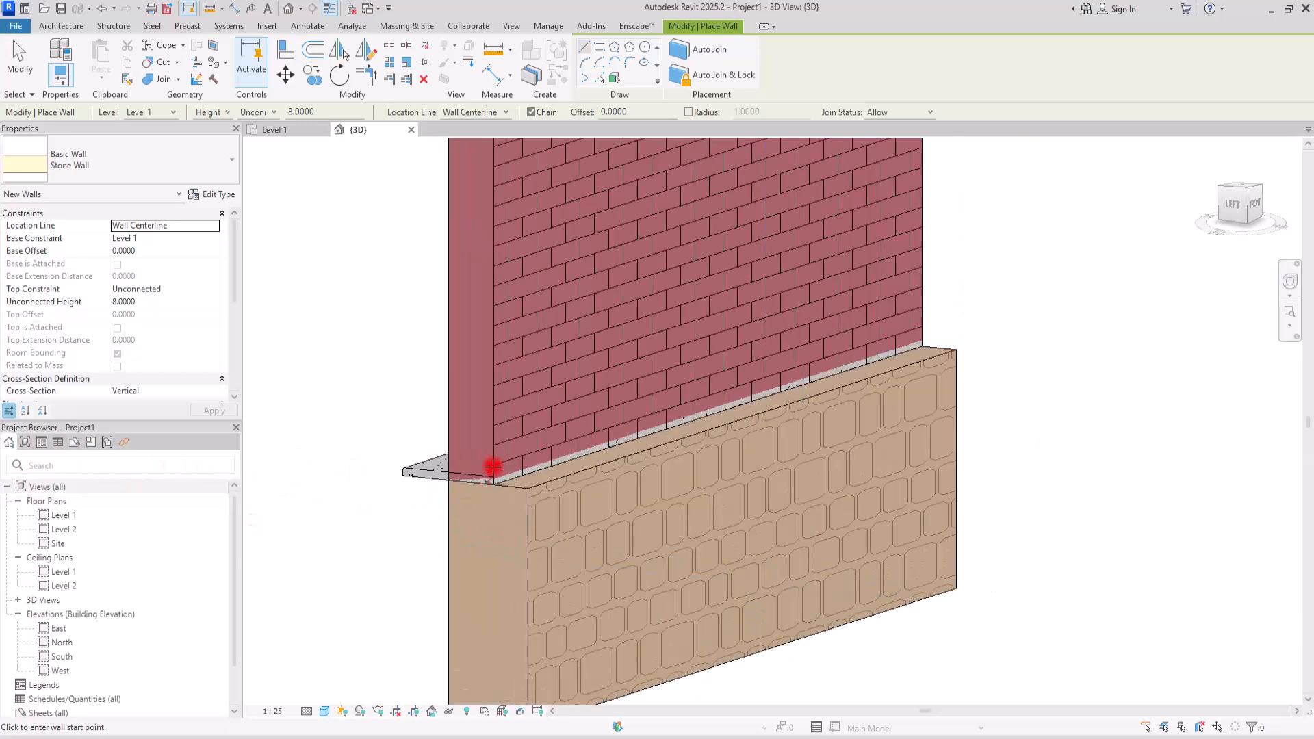
Find the Simple Coping Stone Profile type among the project's profile families and open its type properties.
left_click(90, 443)
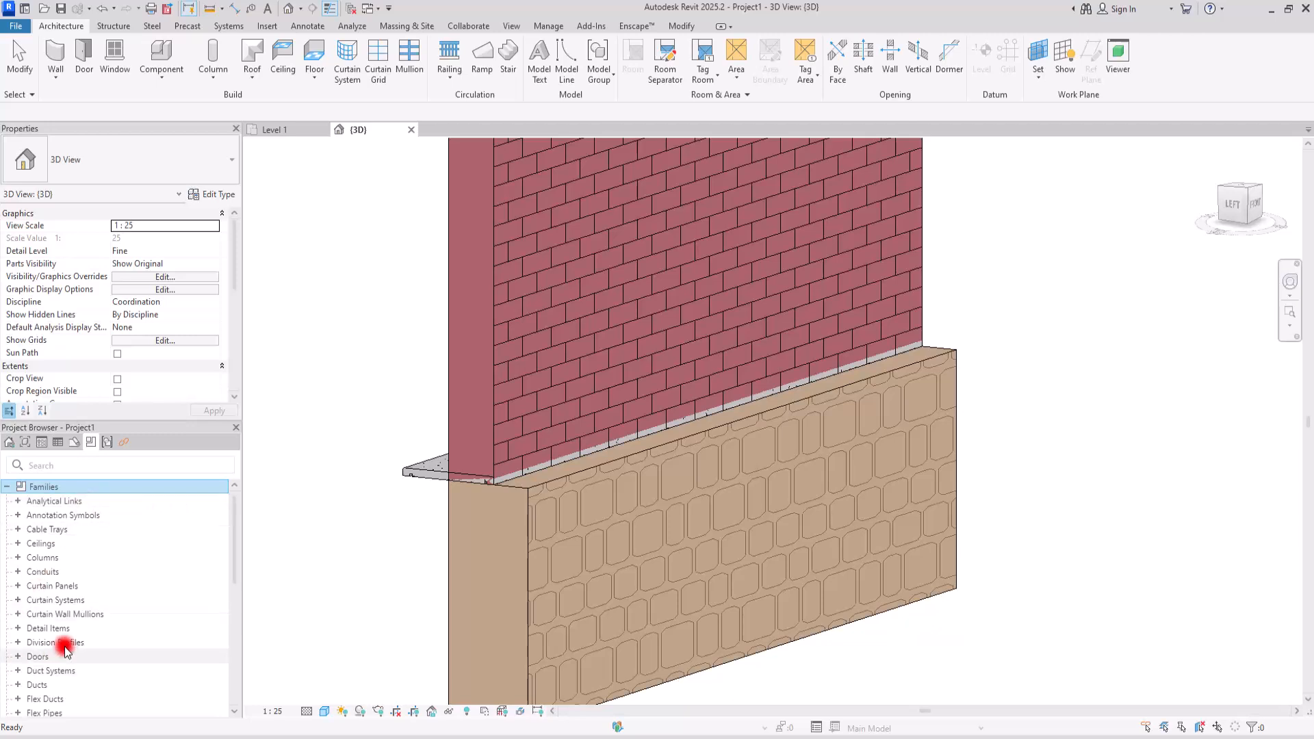
scroll(103, 618, "down", 8)
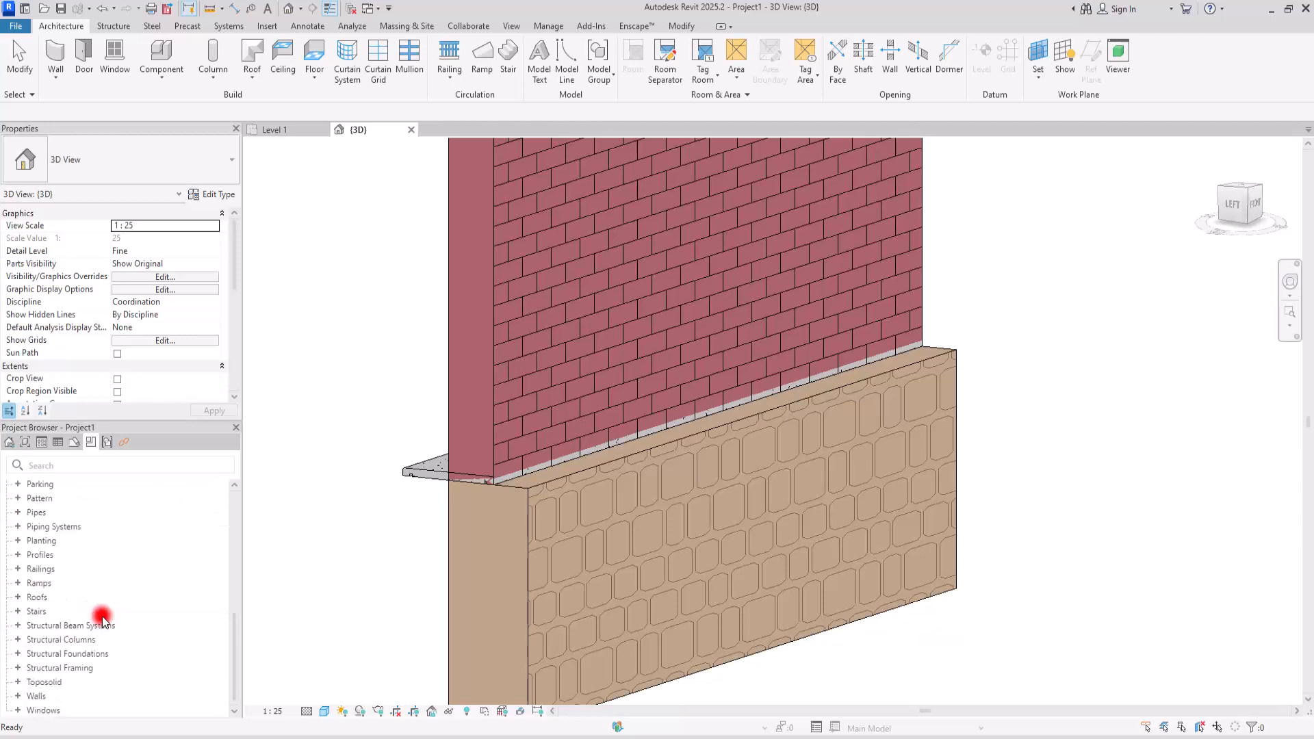
left_click(18, 555)
scroll(100, 594, "down", 4)
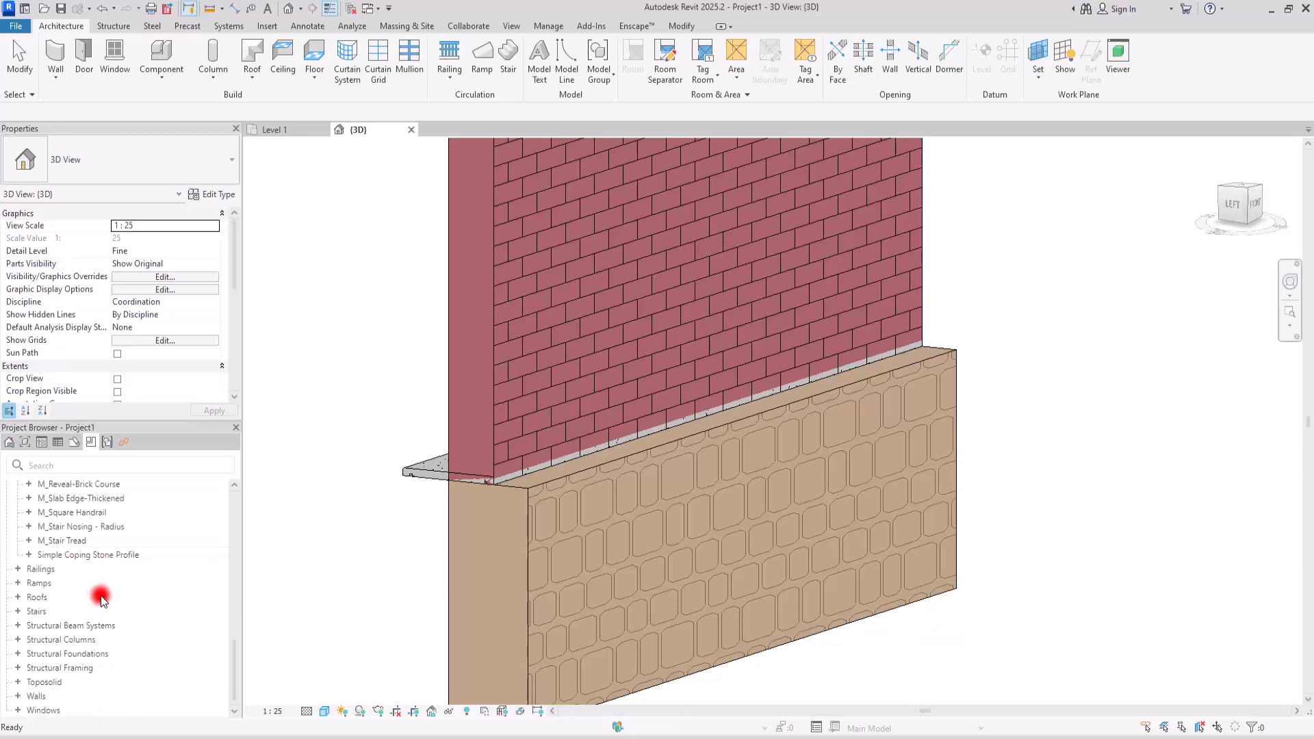
left_click(28, 555)
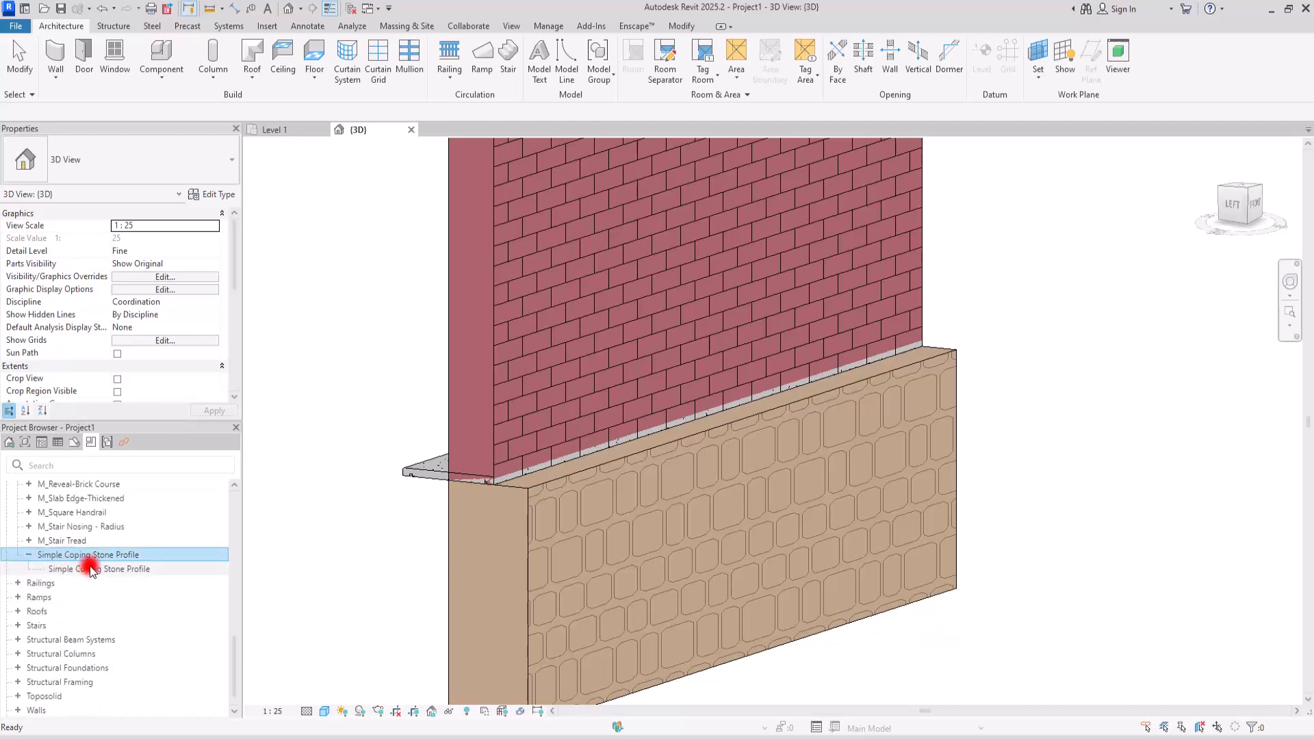
right_click(91, 572)
left_click(142, 501)
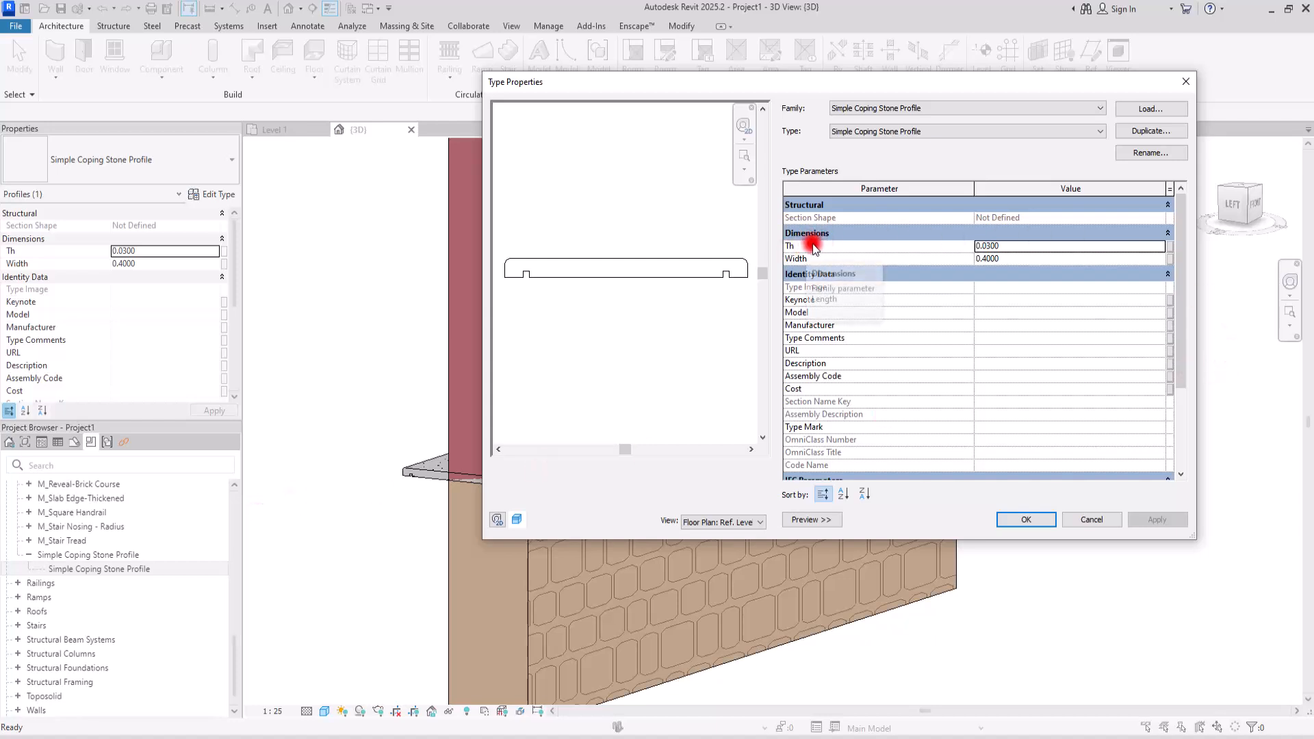
Set the Simple Coping Stone Profile's Width to 0.5 and its Th to 0.04, and accept the changes.
left_click(1024, 257)
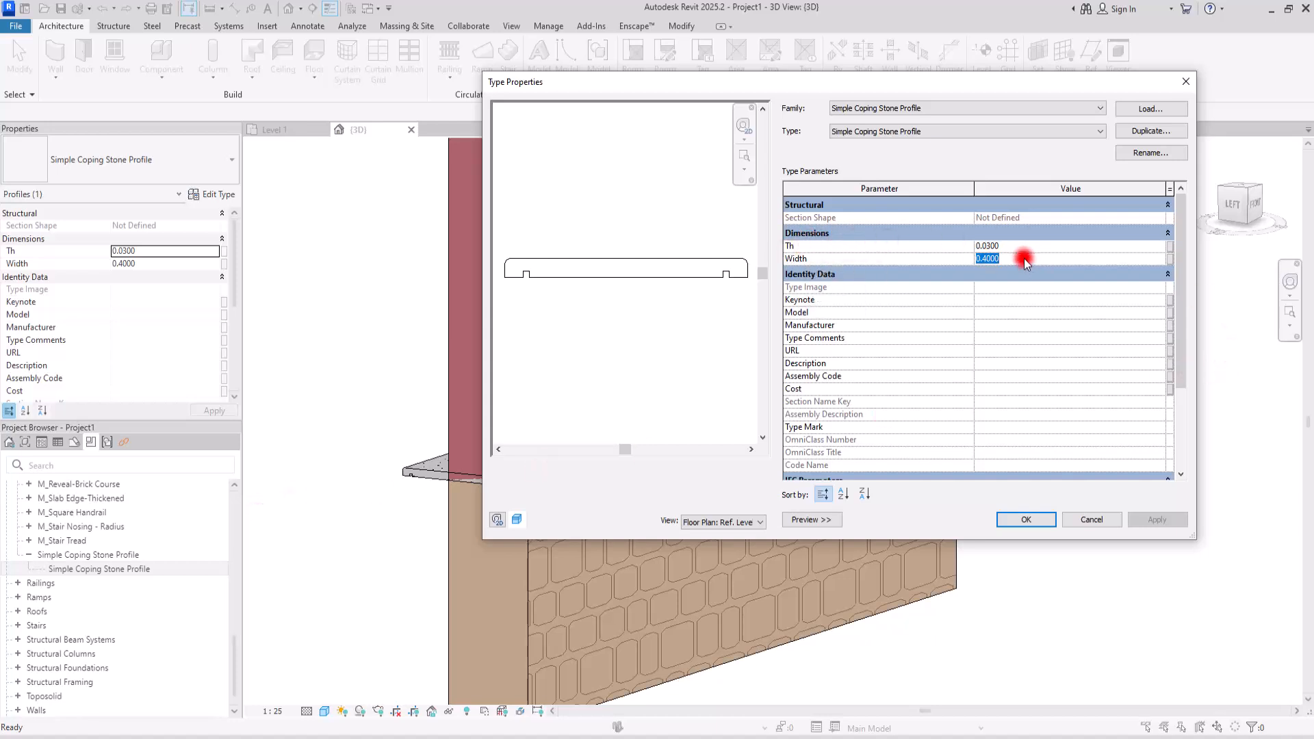
type("0.5")
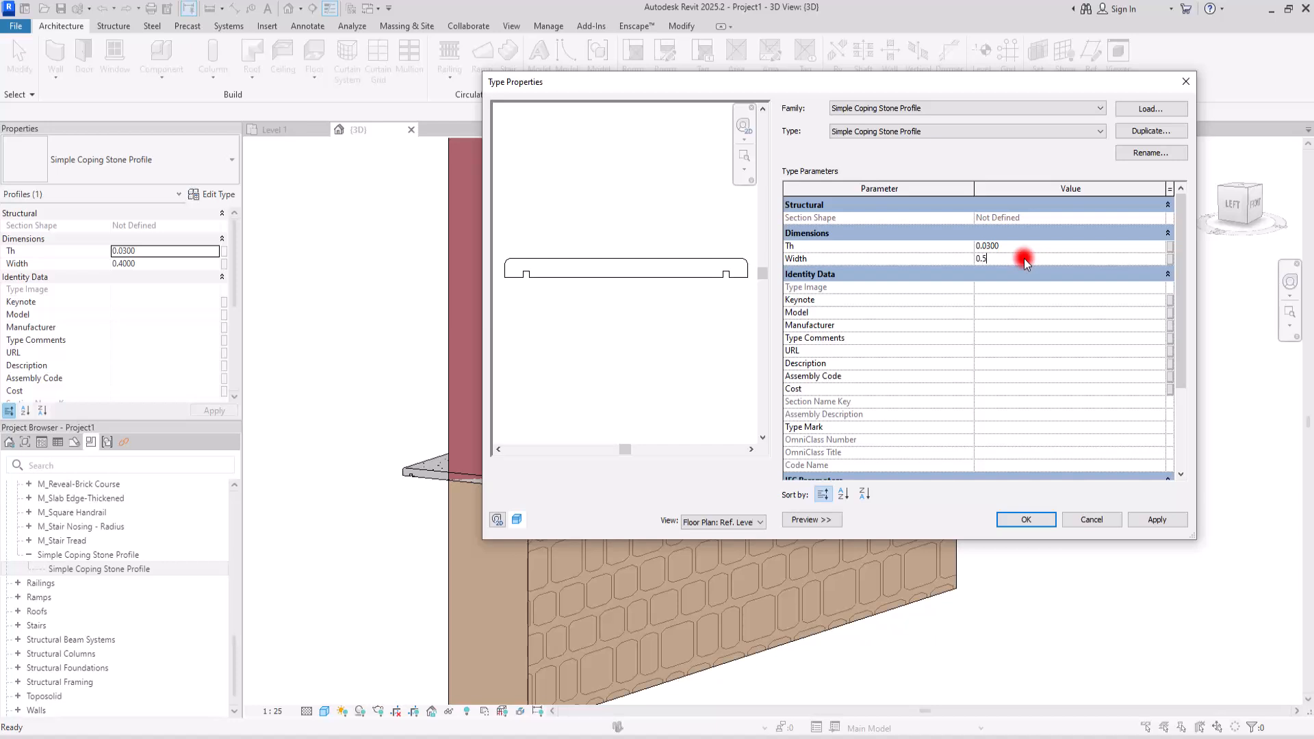
left_click(990, 245)
type("400")
left_click(1169, 525)
left_click(1024, 520)
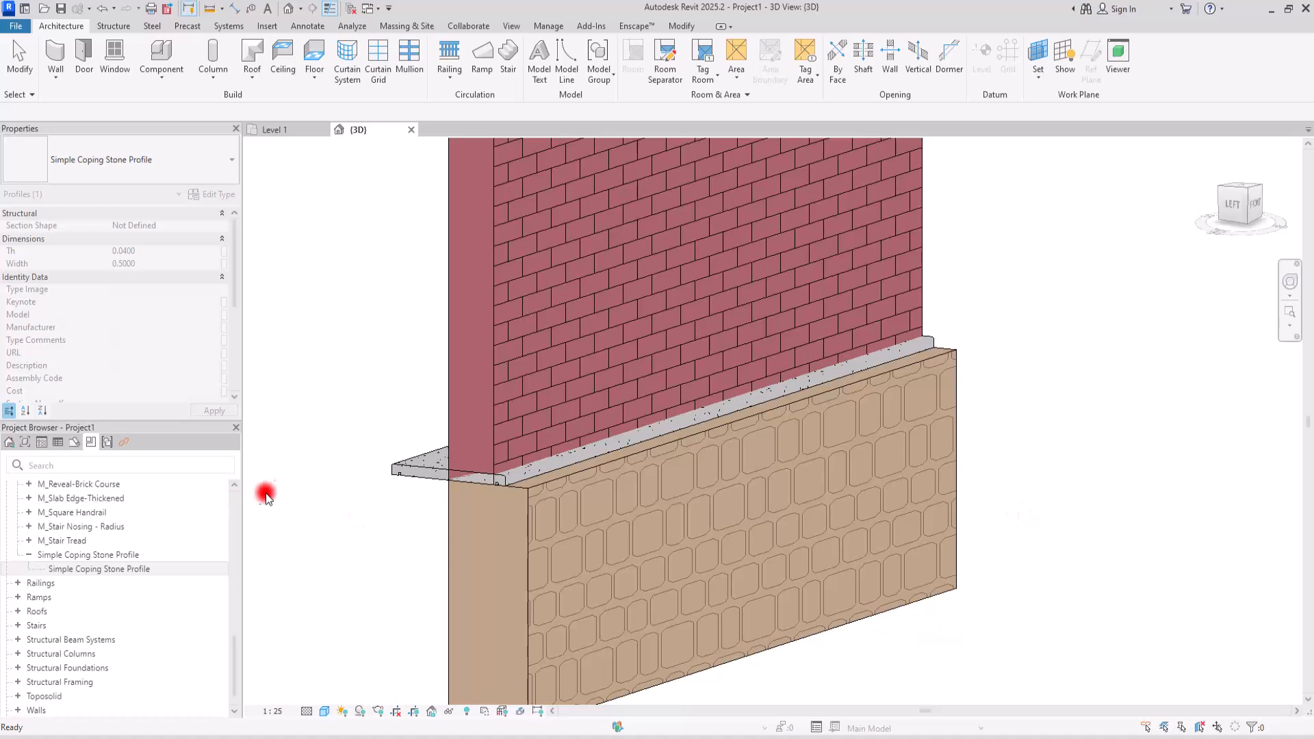
Start a new wall with the Stone Wall type and open its layer structure in the section preview.
left_click(53, 50)
left_click(203, 194)
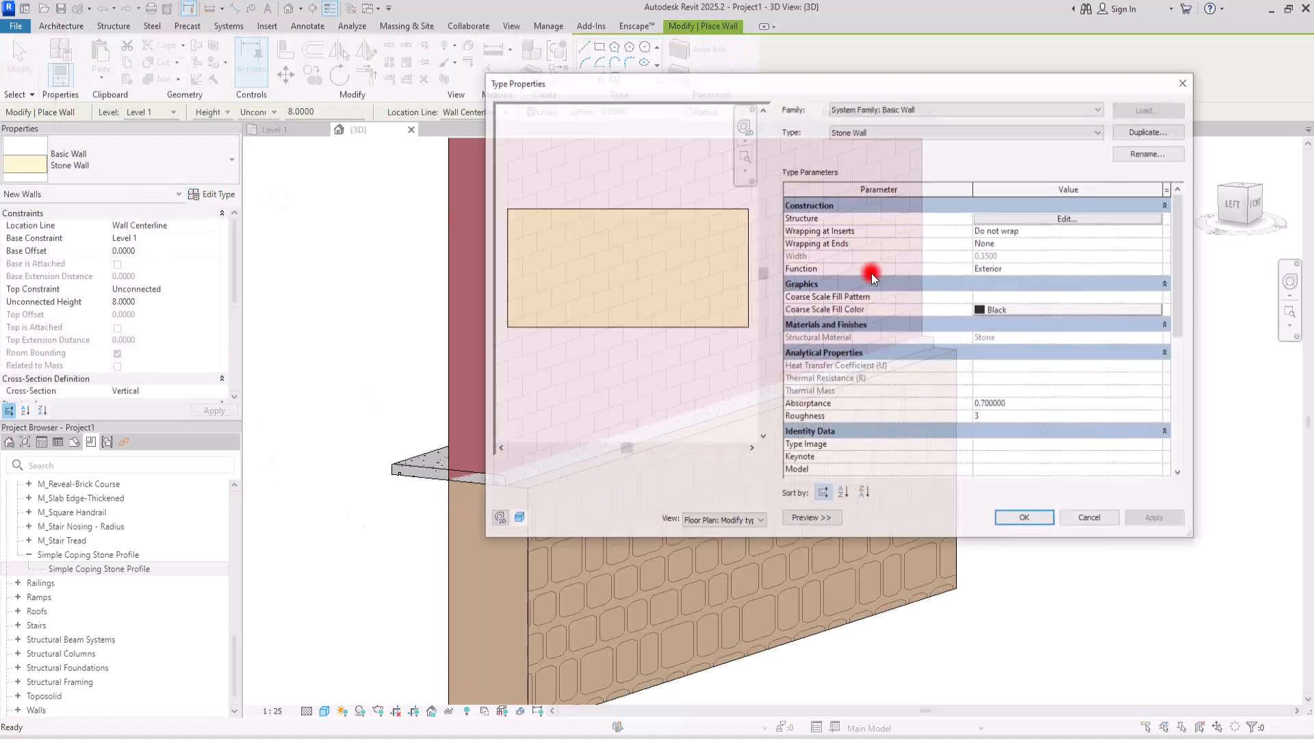
left_click(1075, 221)
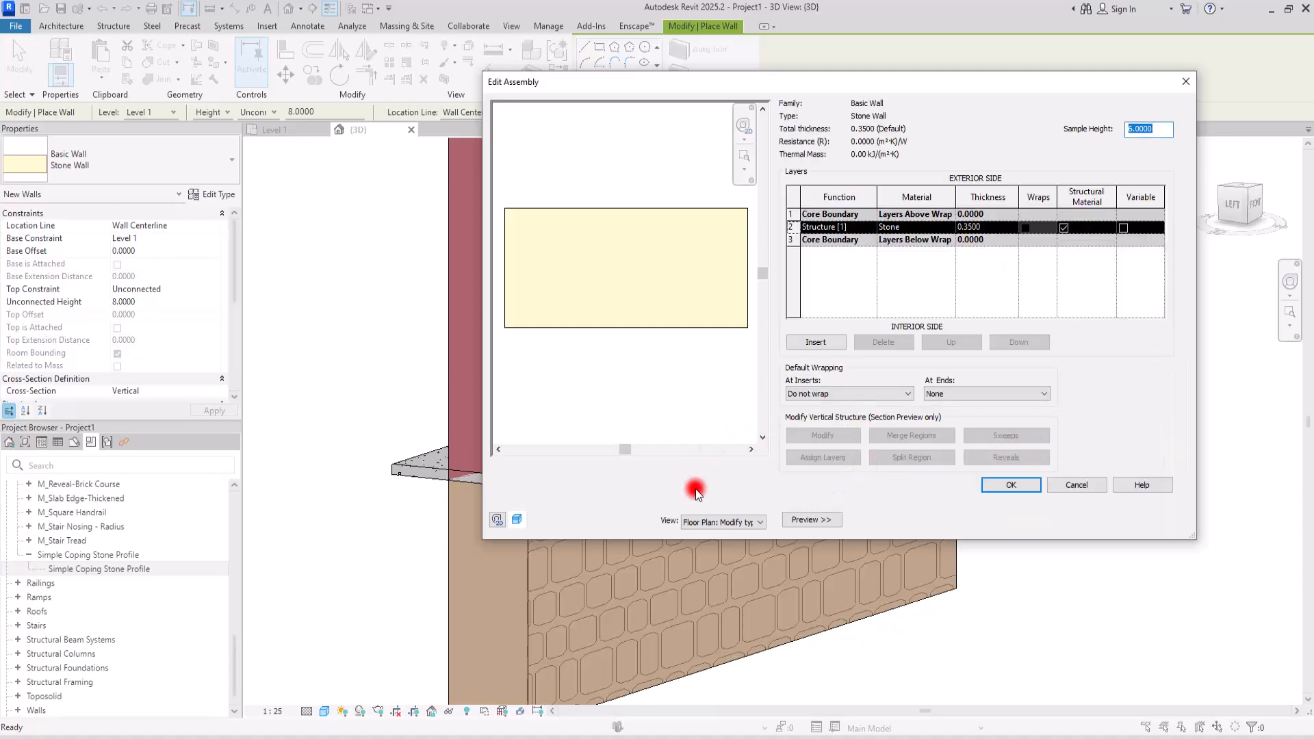
left_click(716, 523)
left_click(715, 544)
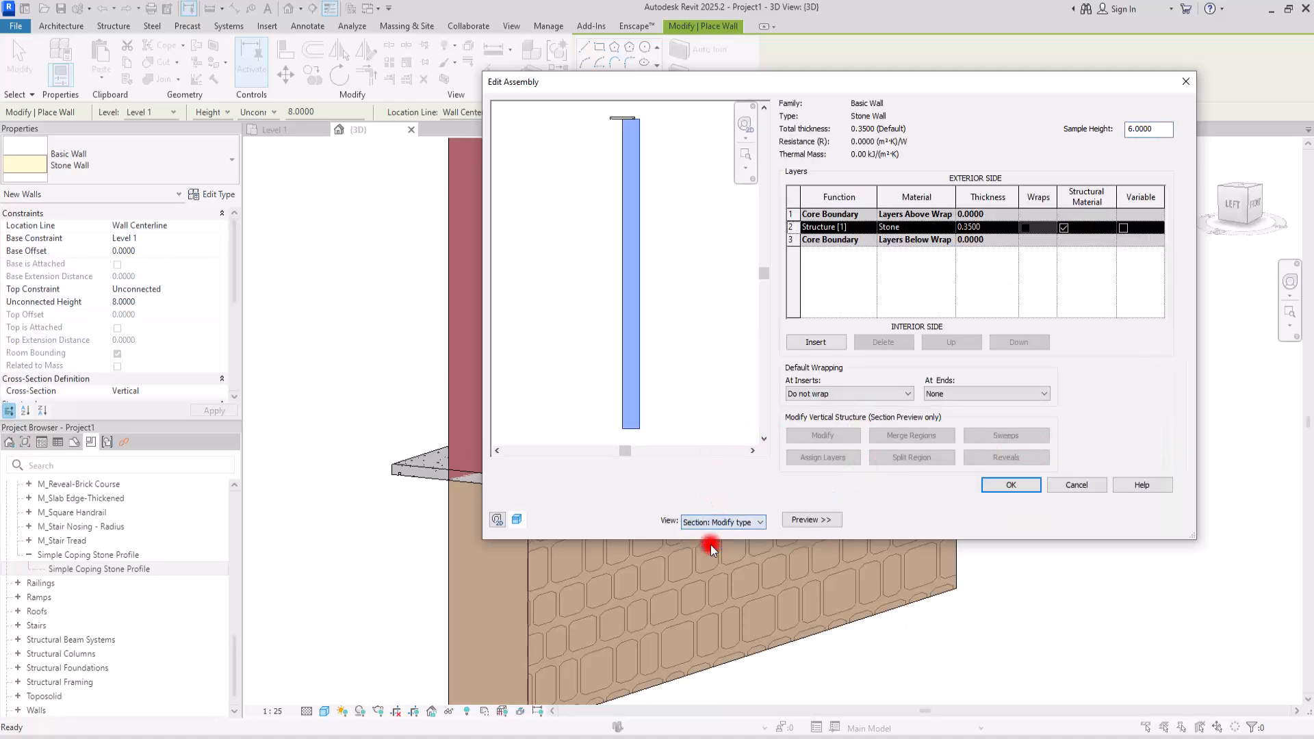
Inspect the coping's position at the top of the Stone Wall section and open its wall sweep settings.
left_click(998, 437)
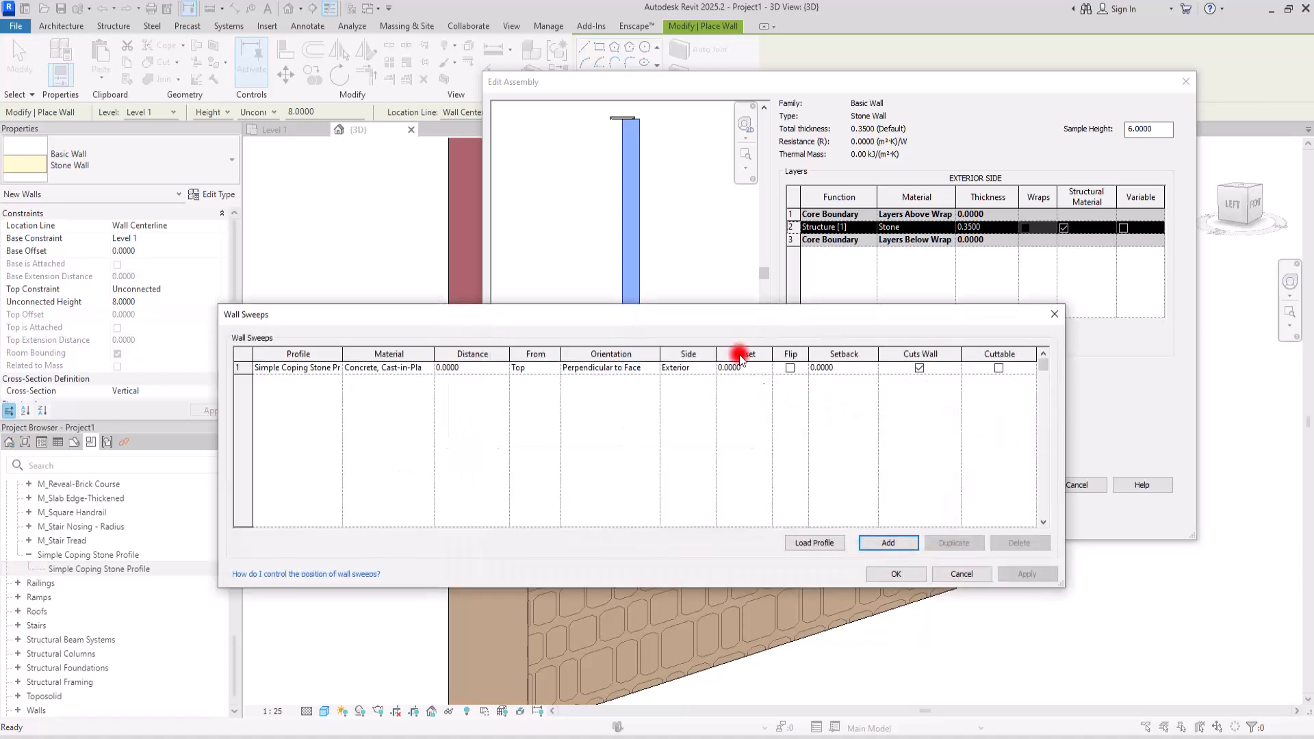
left_click(966, 573)
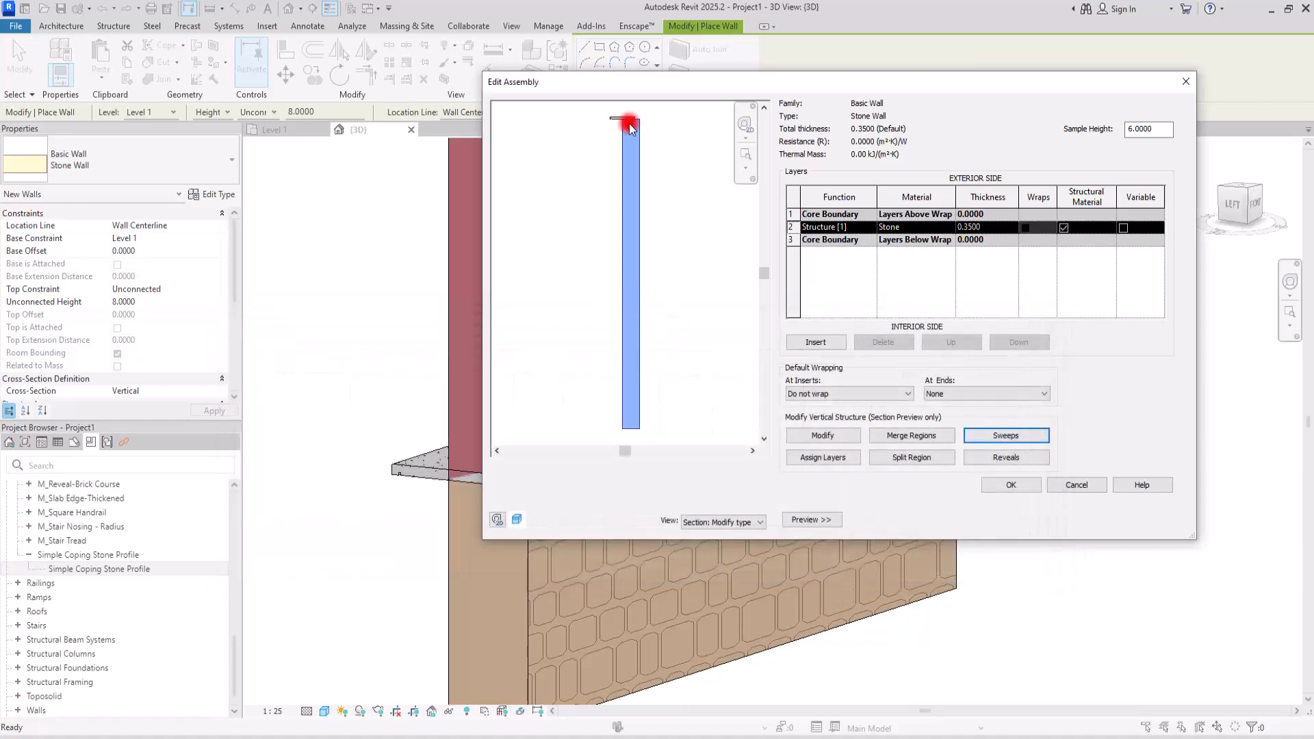
scroll(630, 123, "up", 5)
scroll(604, 119, "up", 3)
scroll(643, 281, "down", 2)
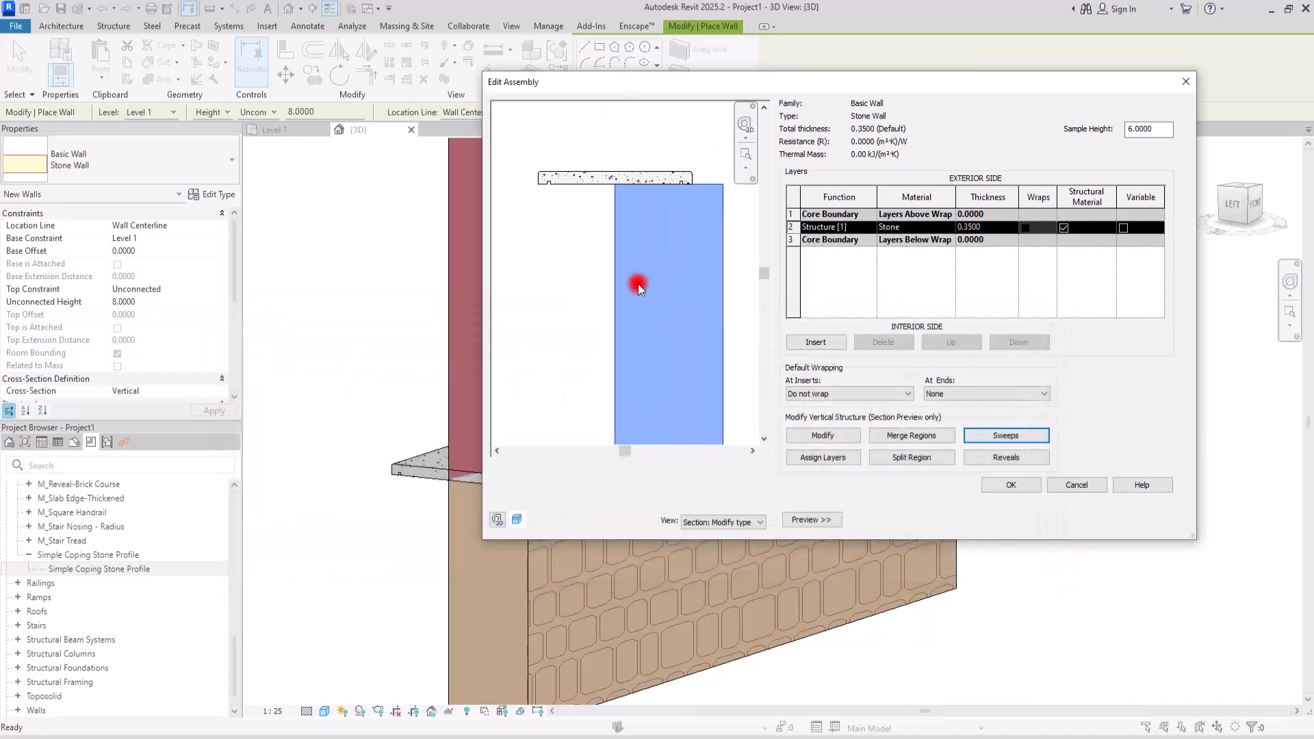
left_click(988, 438)
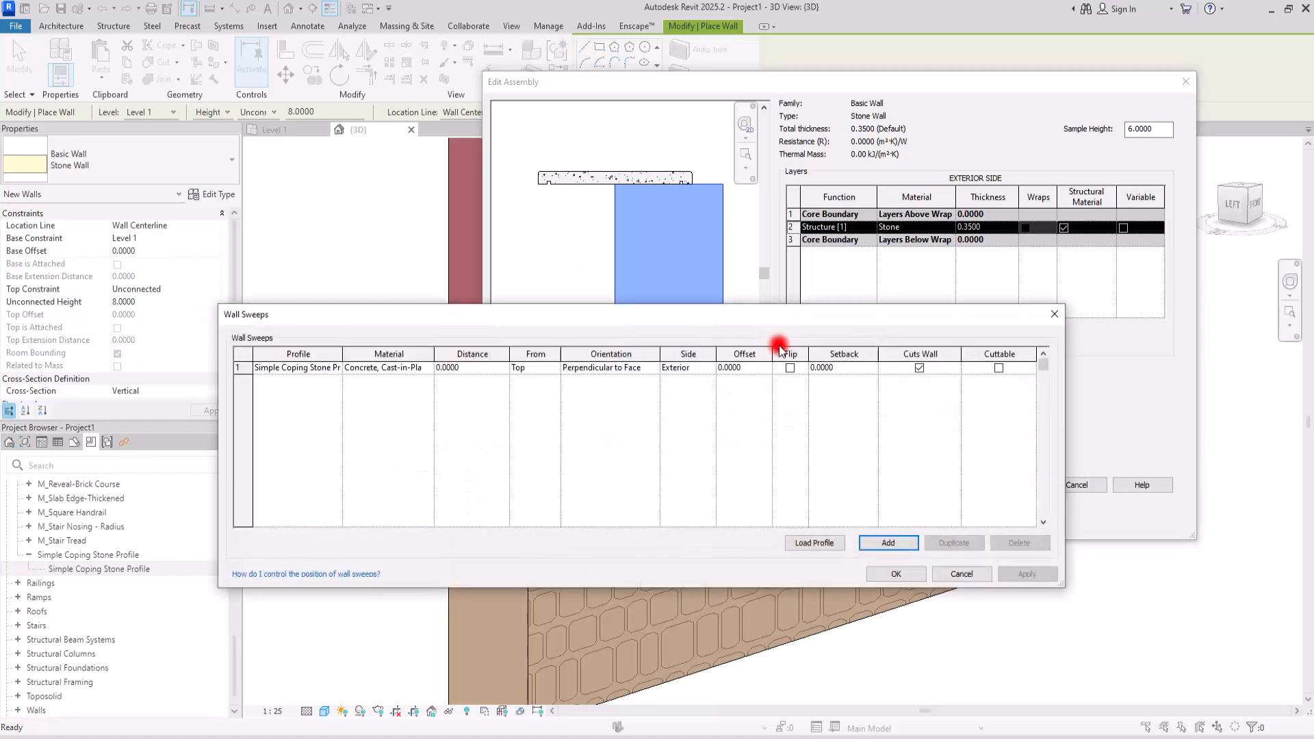
Try offsets of -0.1 and -0.25 for the Stone Wall's coping sweep.
left_click(750, 370)
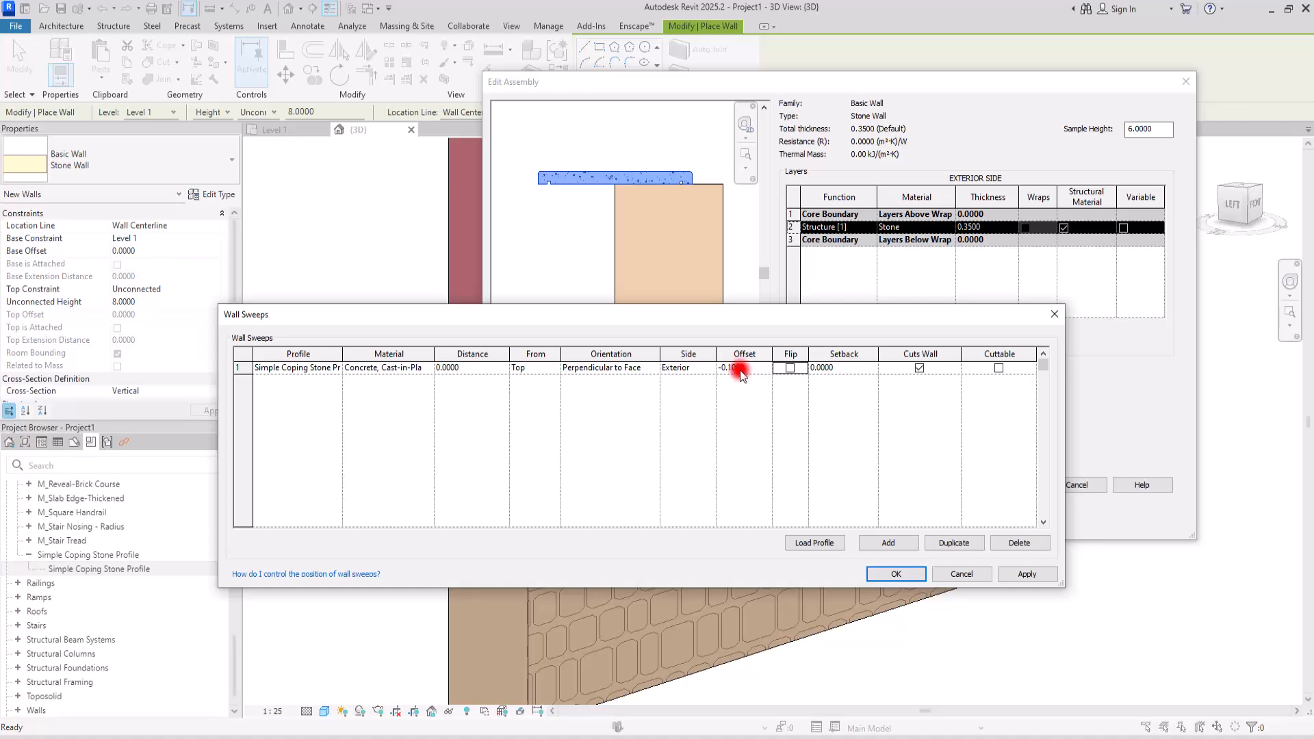
left_click(1035, 577)
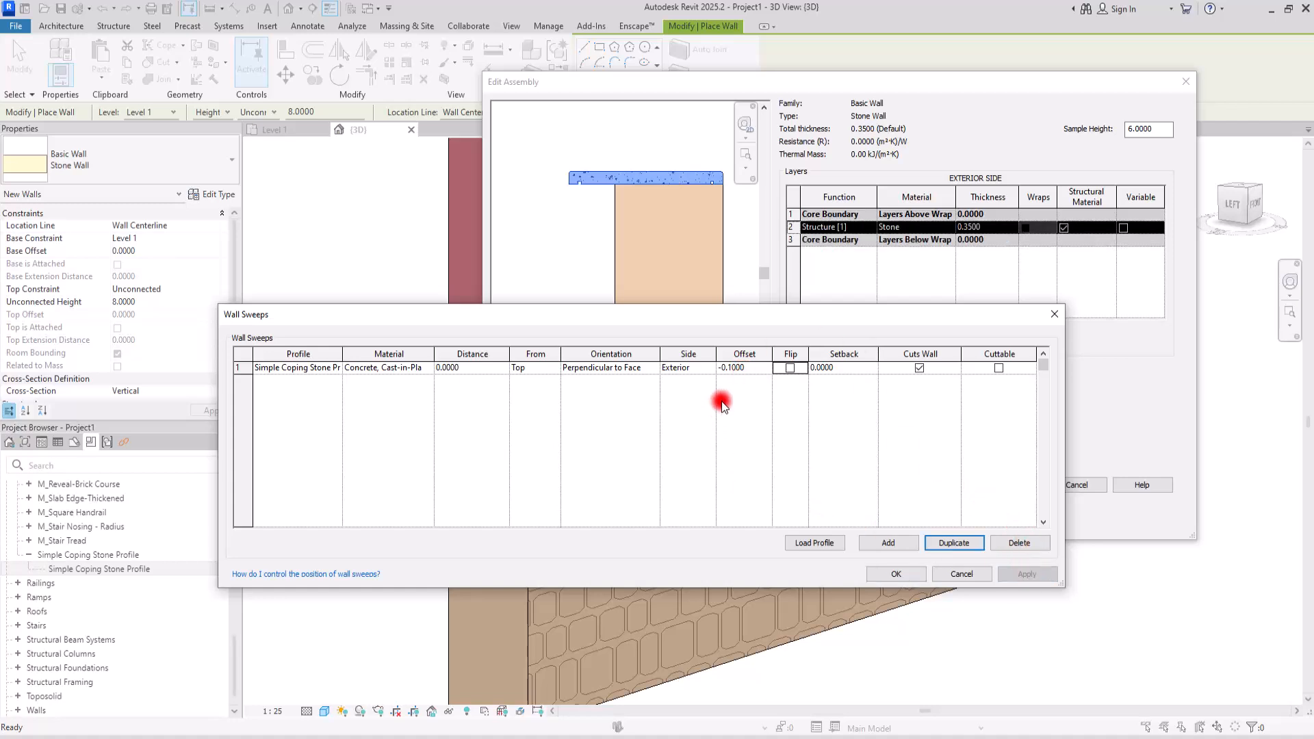
left_click_drag(728, 370, 799, 367)
type("25")
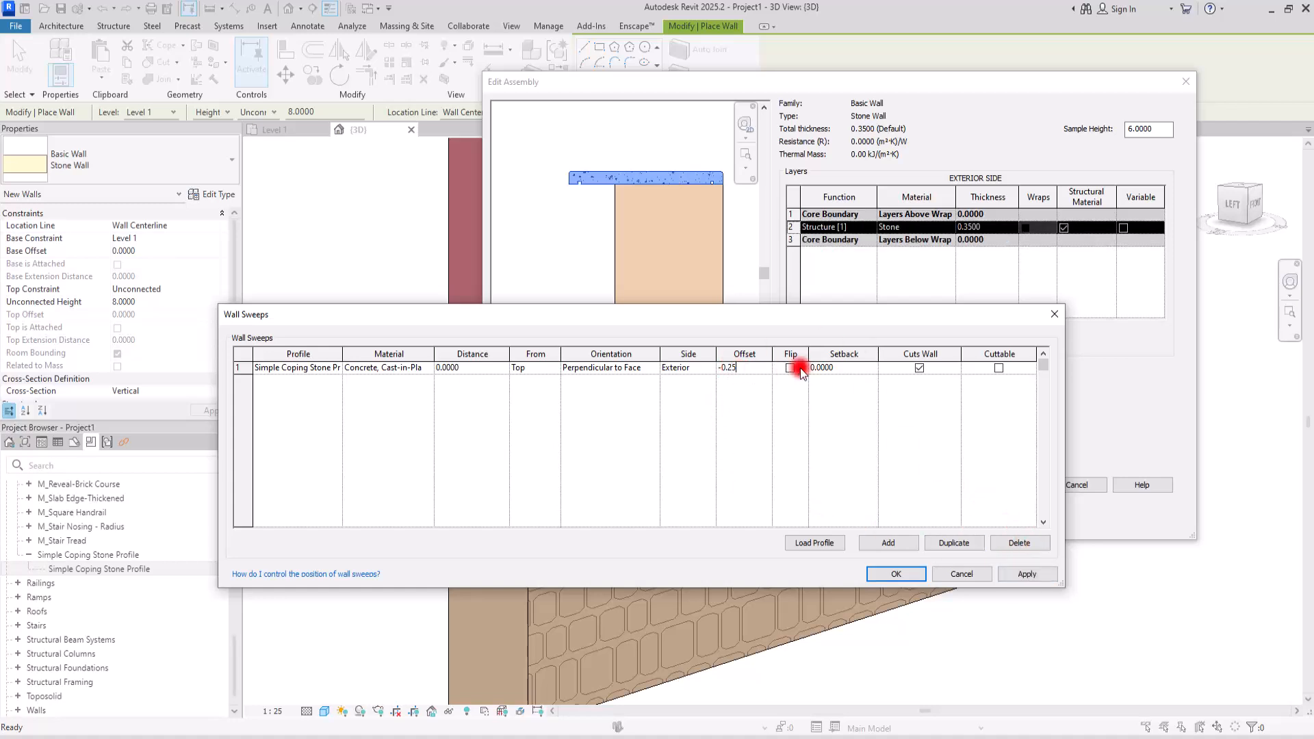
left_click(799, 367)
left_click(1026, 573)
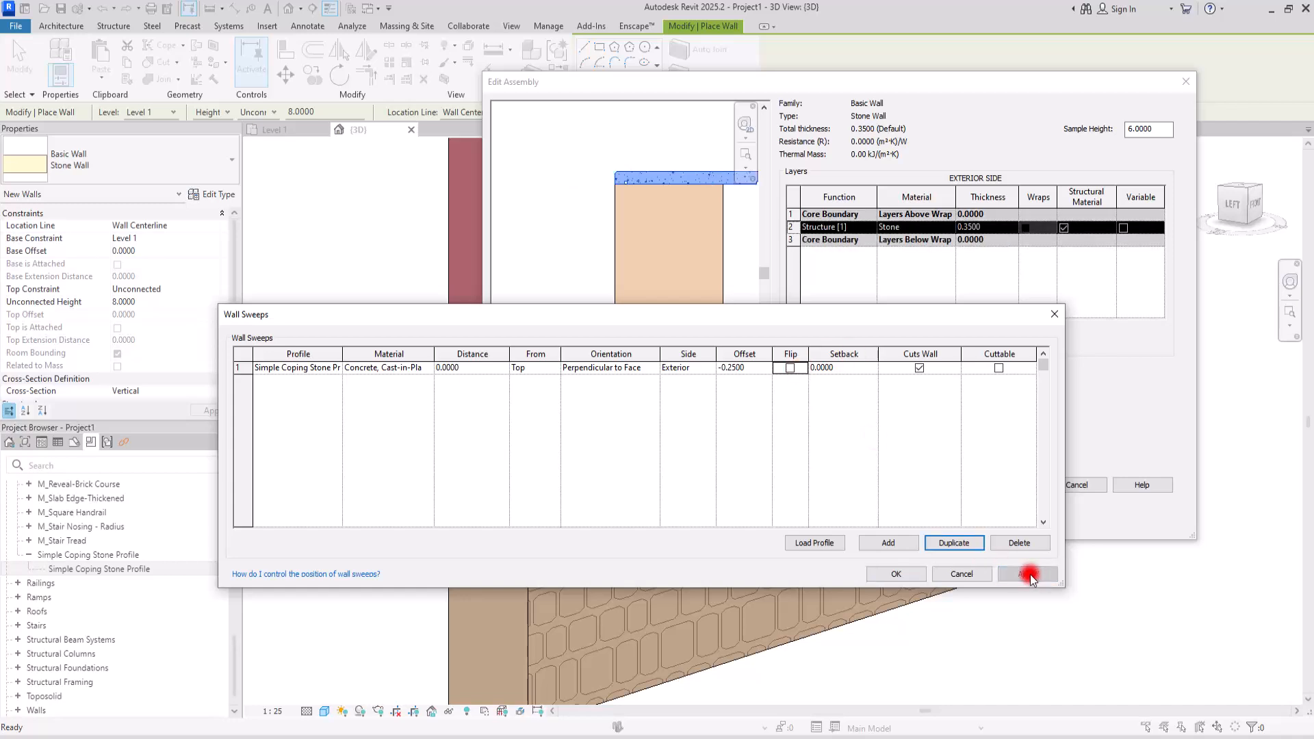
Set the Stone Wall's coping sweep offset to -0.175 and accept the sweep and wall structure.
left_click_drag(736, 374, 747, 369)
type("175")
left_click(896, 573)
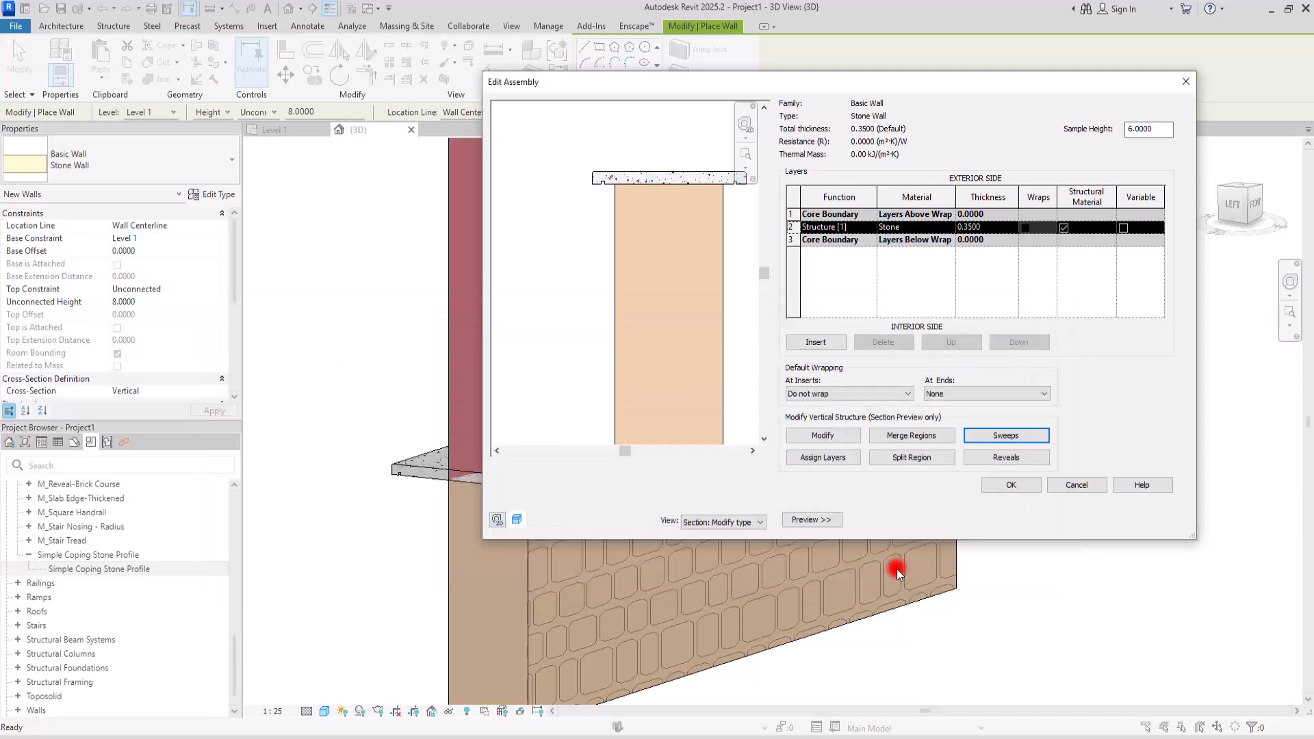
left_click(1019, 486)
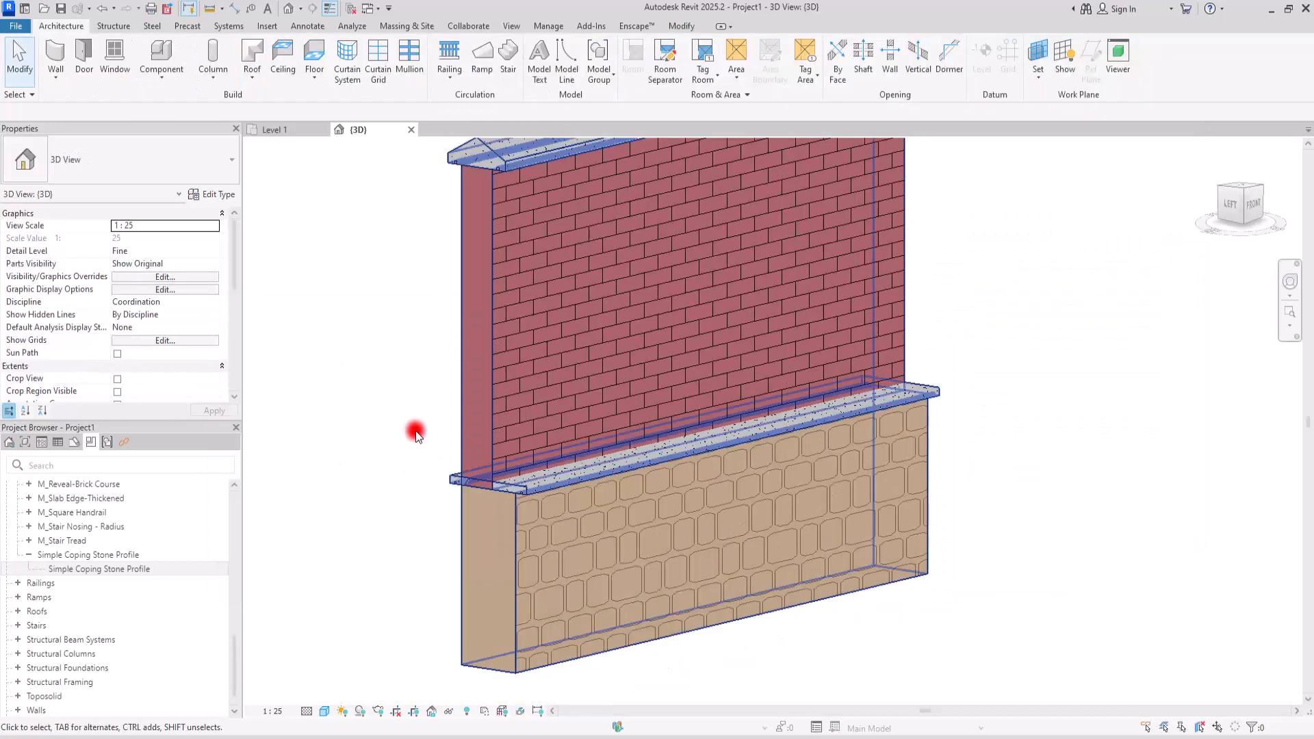
Examine the coping between brick and stone in the 3D view and in the Exterior - Brick over Stone assembly preview.
scroll(419, 442, "up", 5)
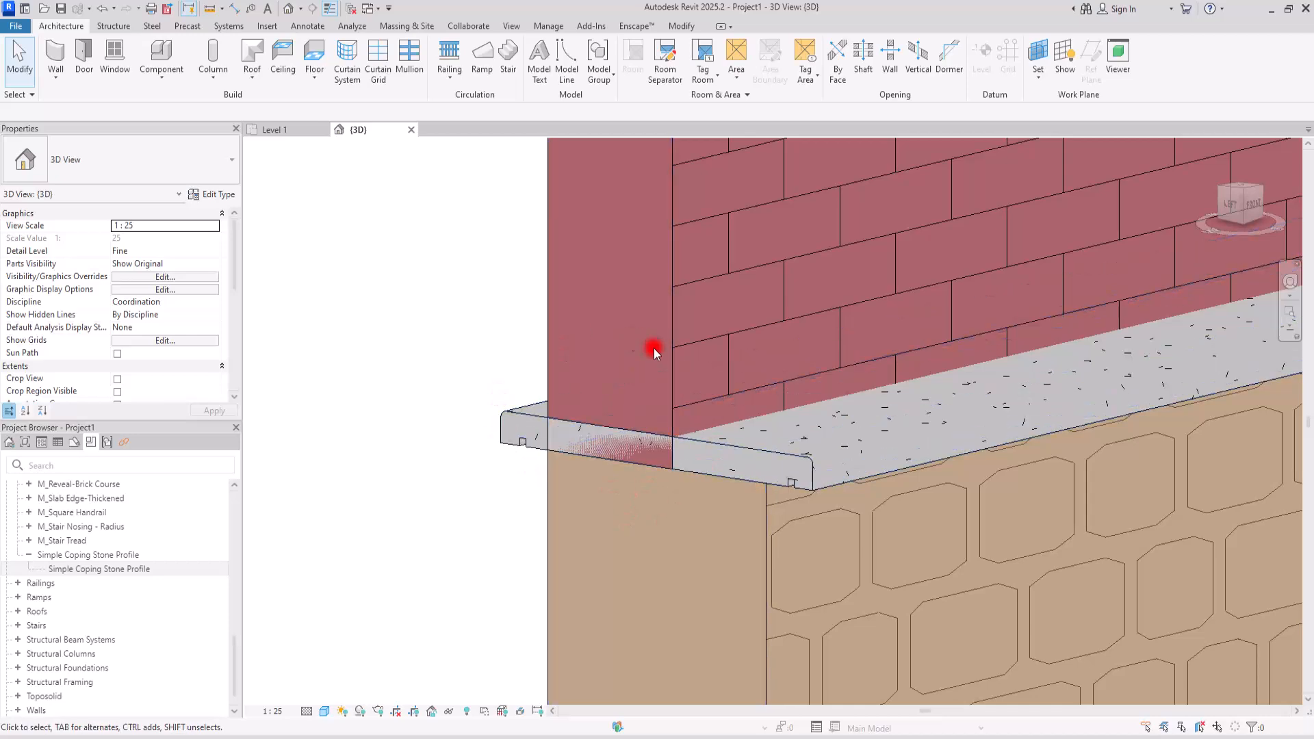
scroll(541, 472, "down", 3)
left_click(608, 390)
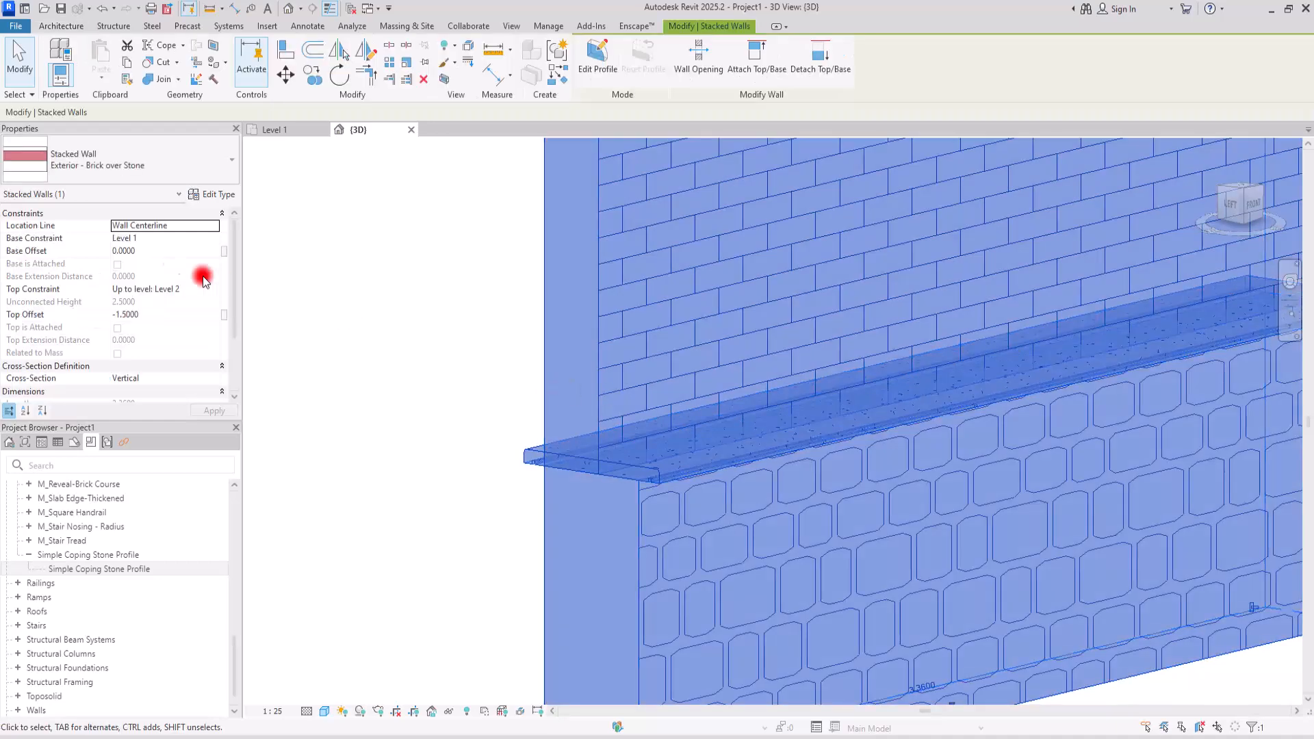
left_click(209, 196)
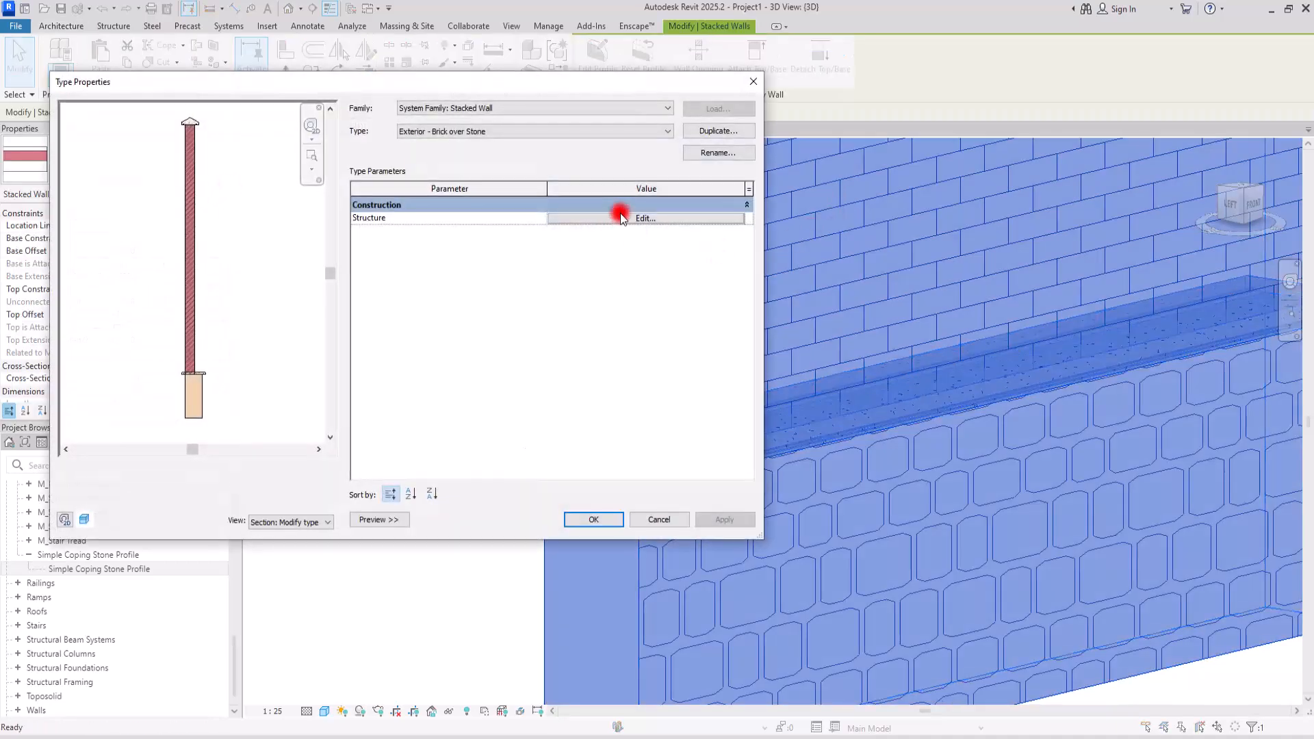
left_click(614, 219)
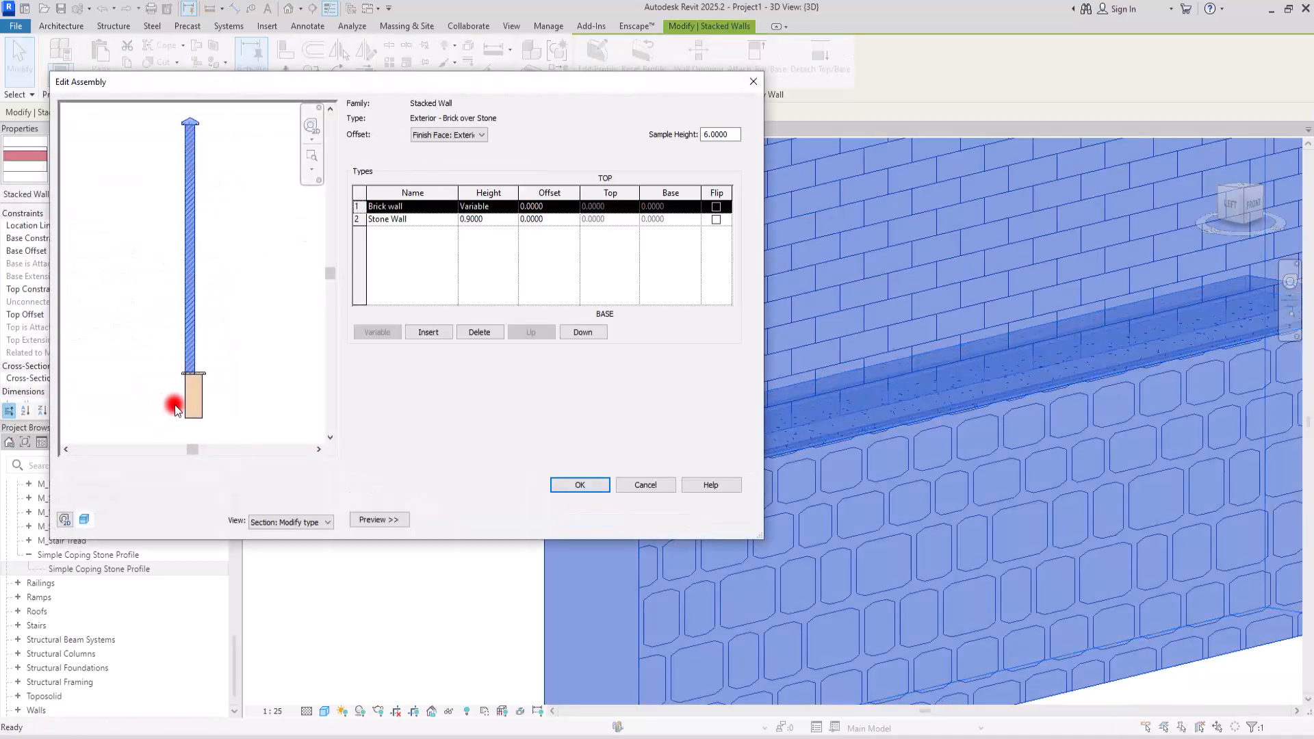
scroll(175, 414, "up", 5)
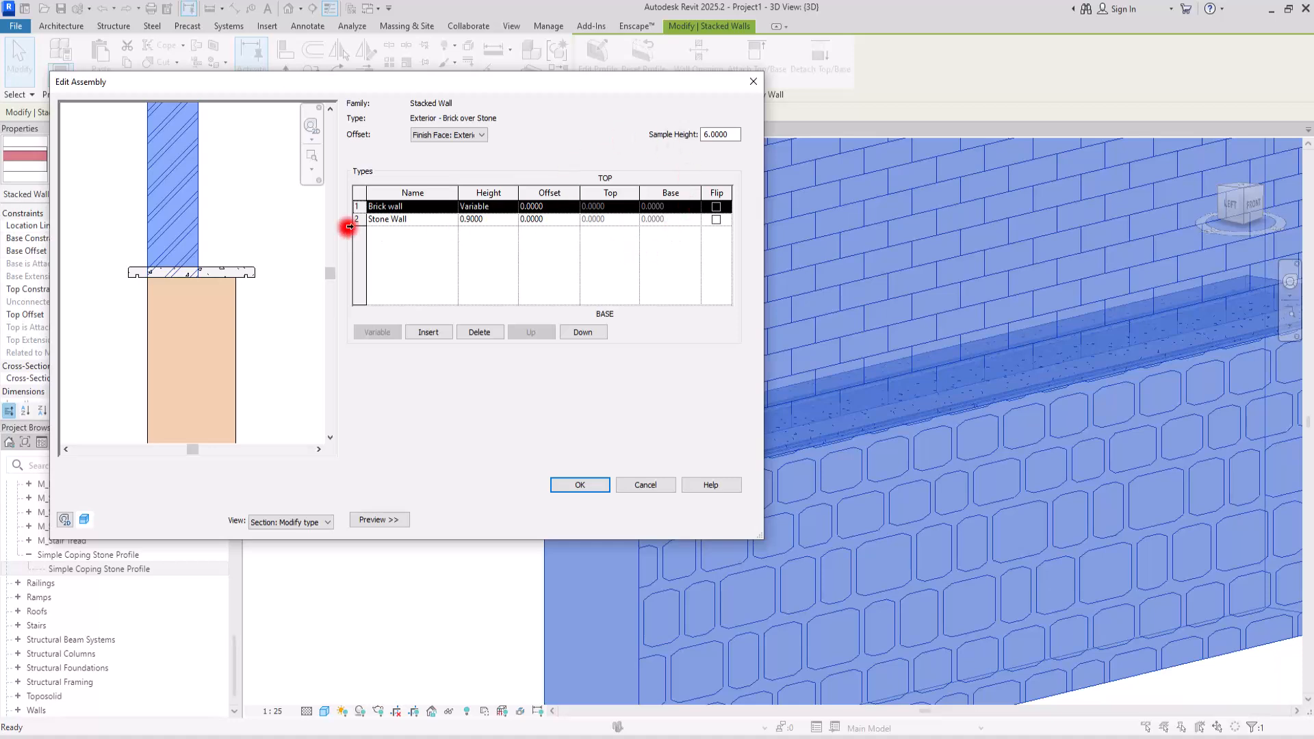
left_click(752, 82)
left_click(752, 81)
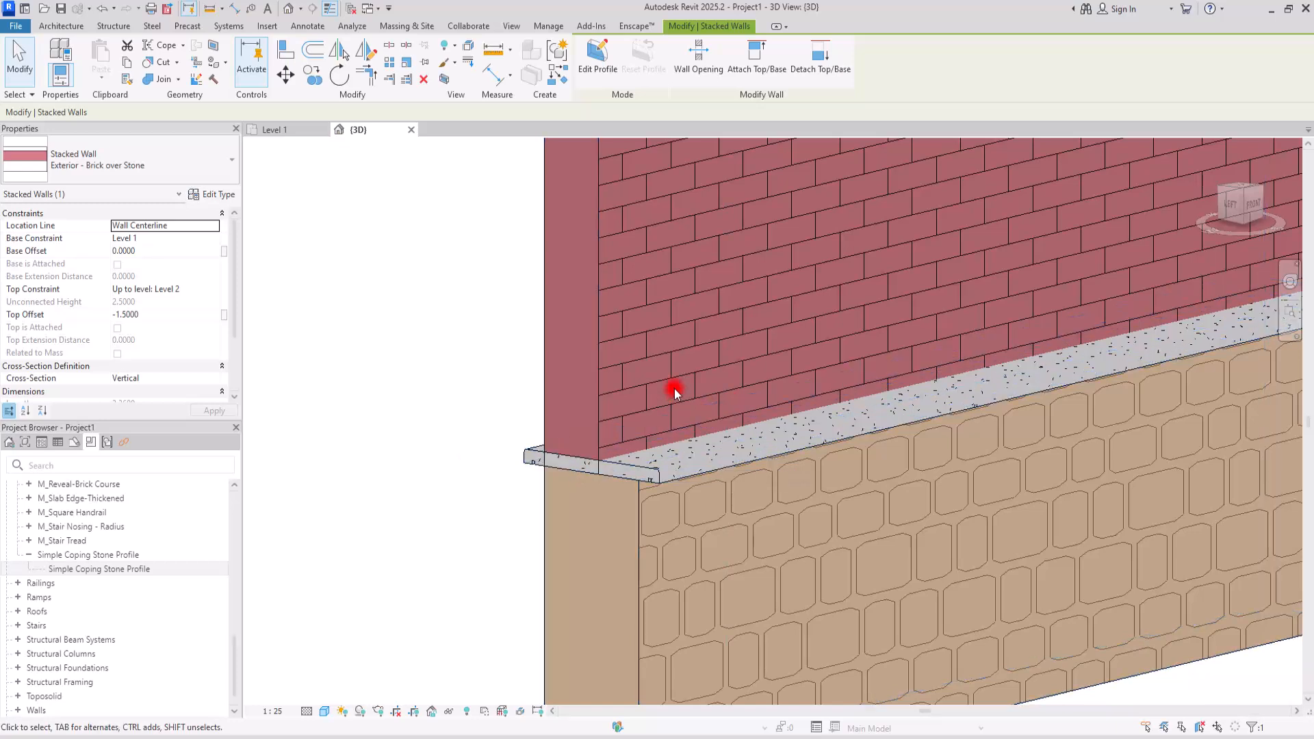
Start a new wall using the basic Brick wall type.
left_click(55, 26)
left_click(55, 53)
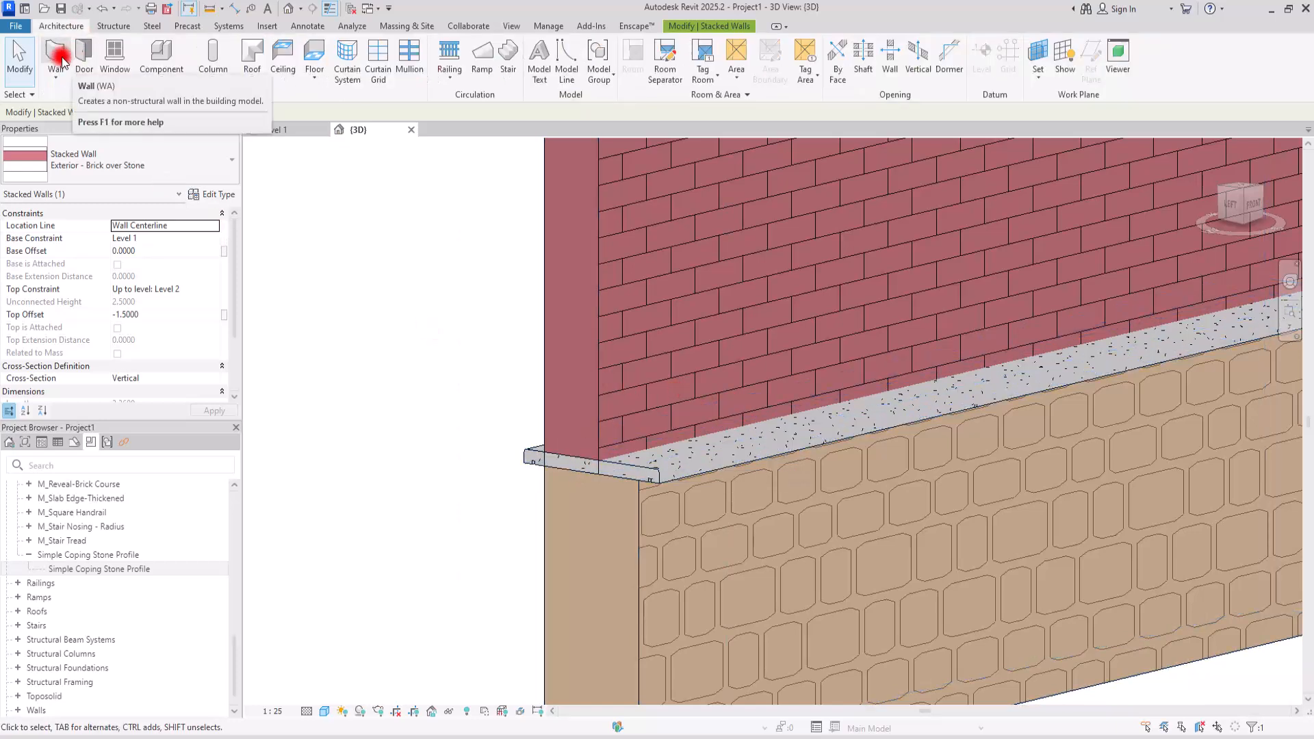
left_click(133, 158)
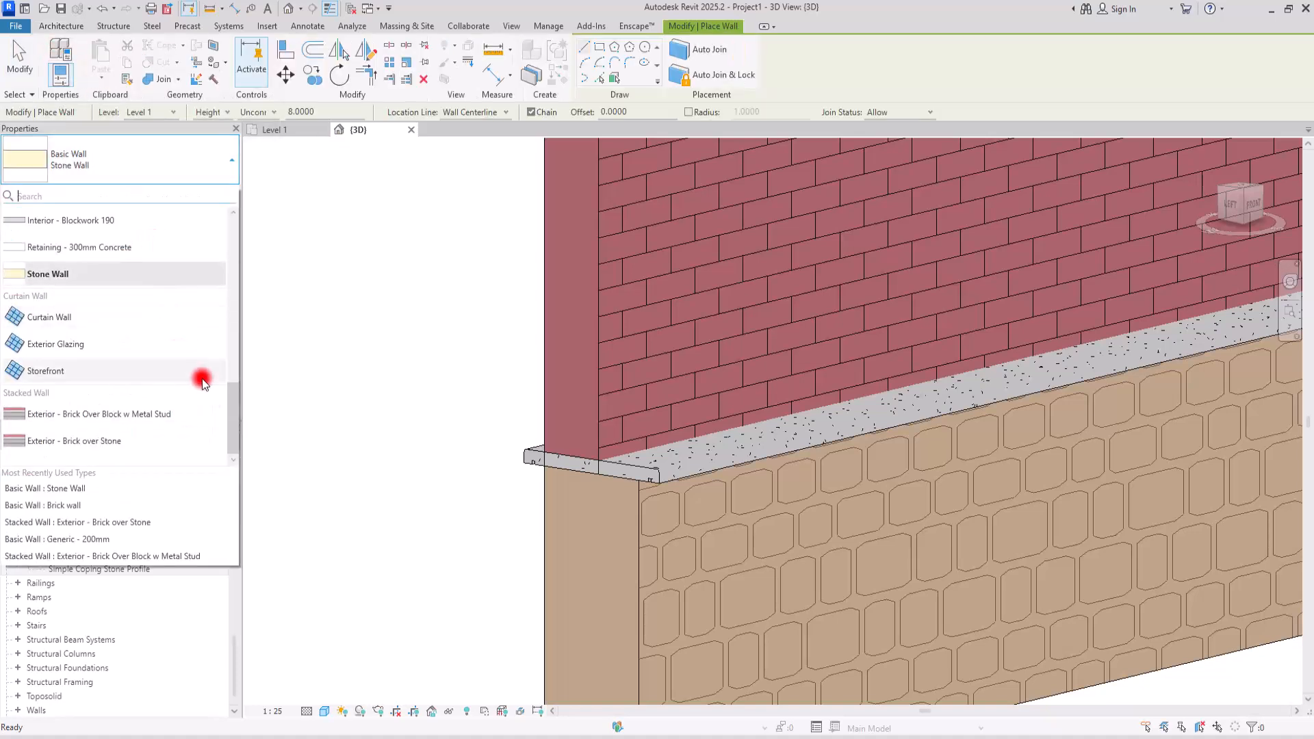
left_click_drag(235, 410, 255, 234)
left_click(119, 235)
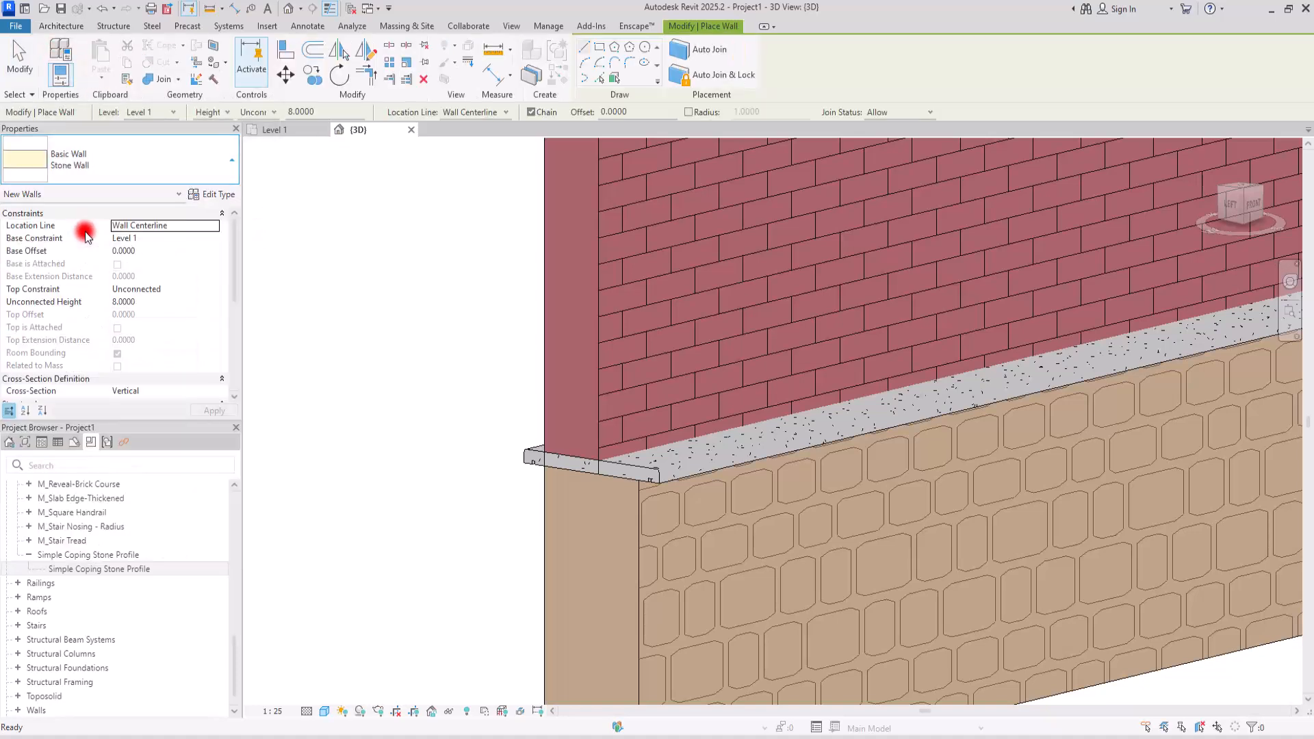
Add a reveal with the Simple Coping Stone Profile to the Brick wall type's structure, measured from the base on the exterior side.
left_click(211, 196)
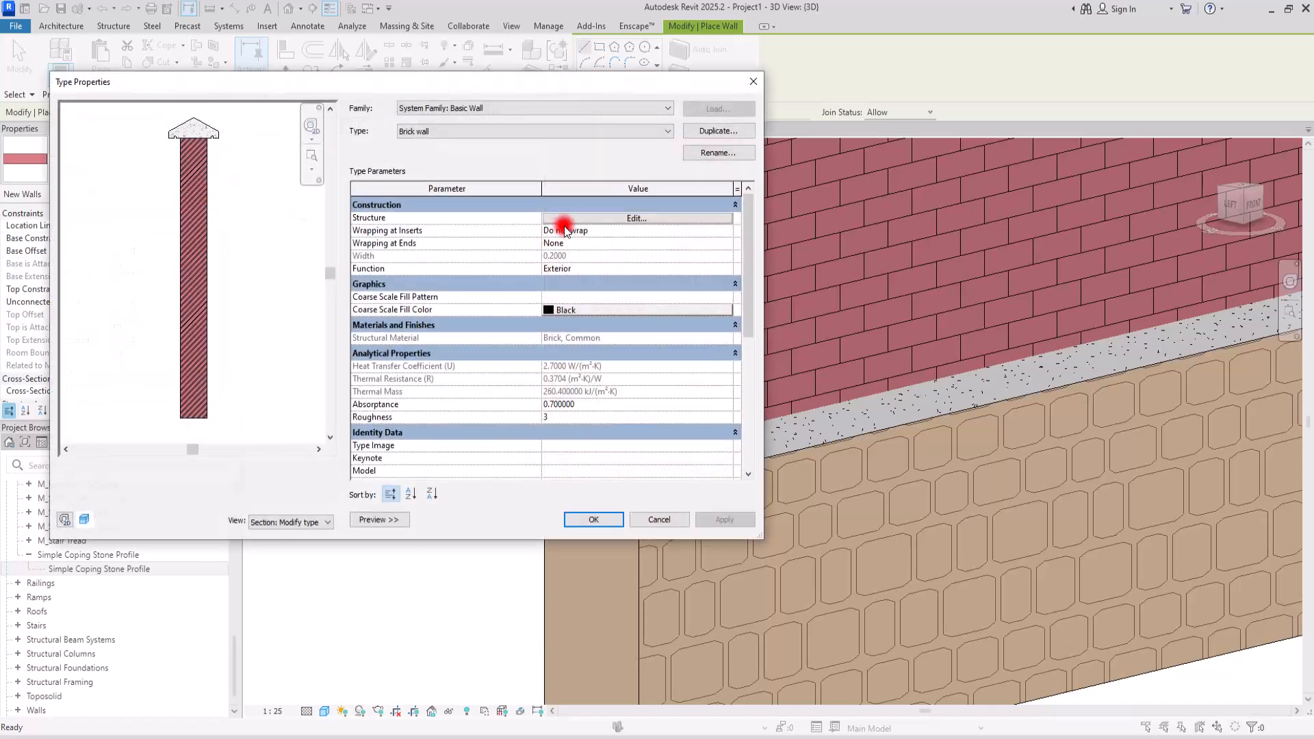
left_click(575, 218)
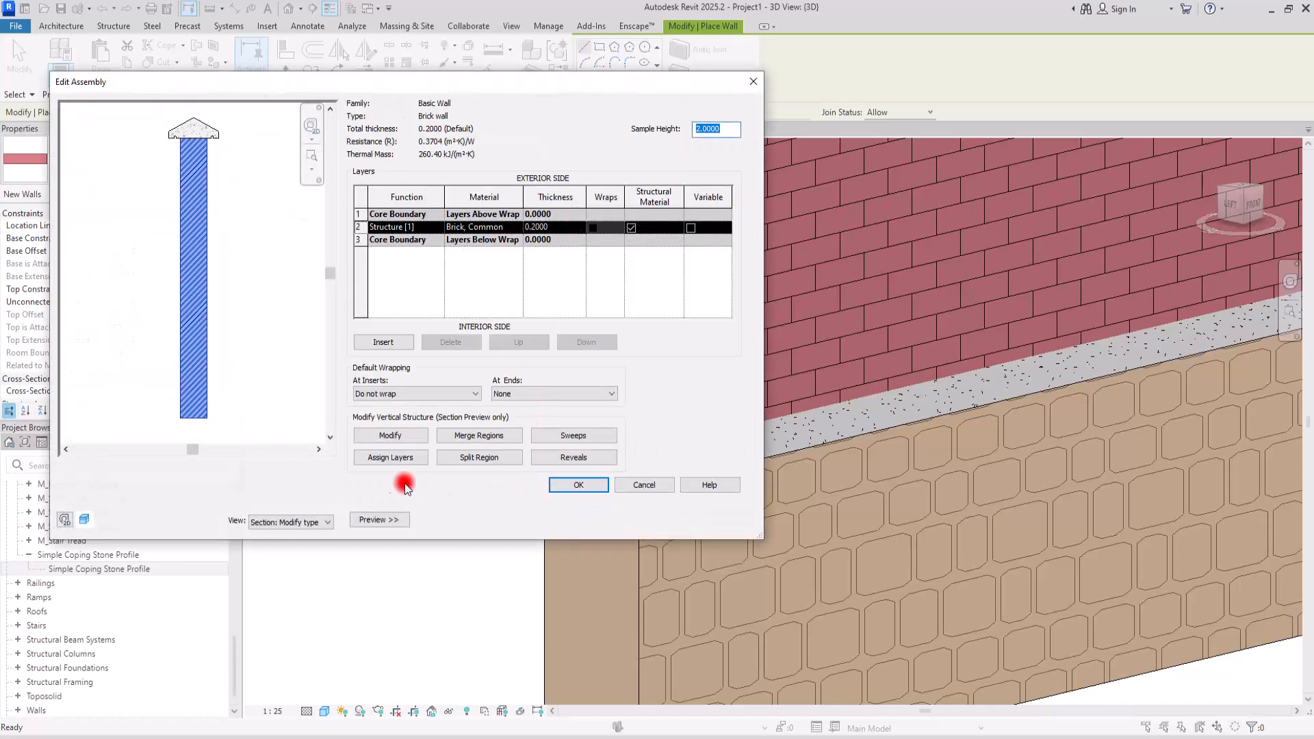
left_click(584, 458)
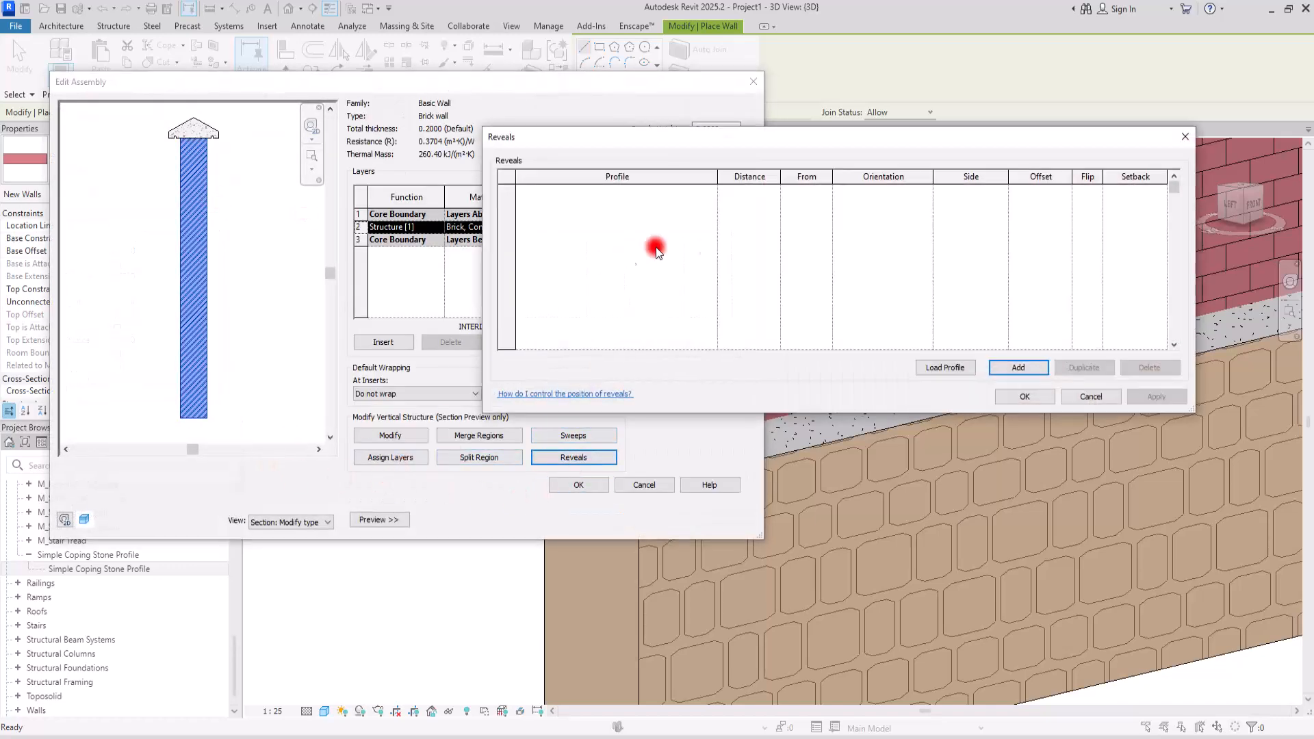
left_click(1005, 369)
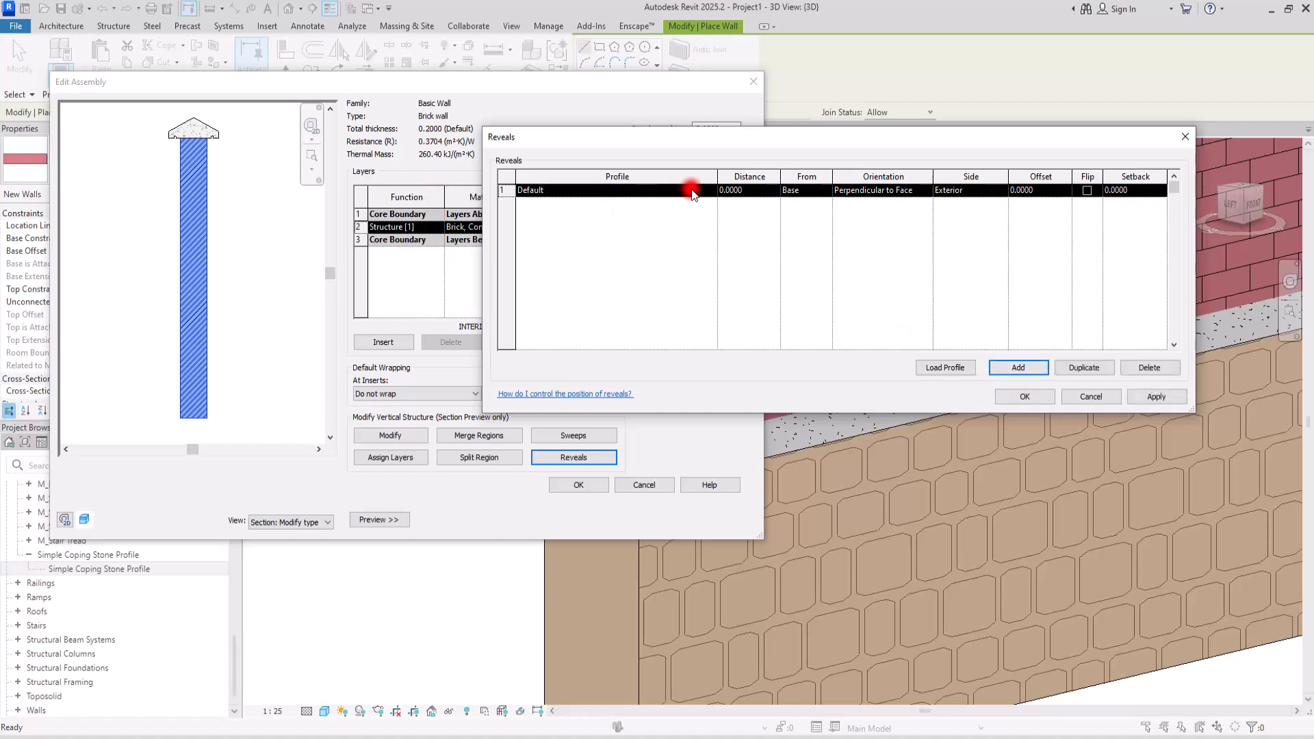
left_click(708, 189)
scroll(567, 240, "down", 1)
left_click(547, 256)
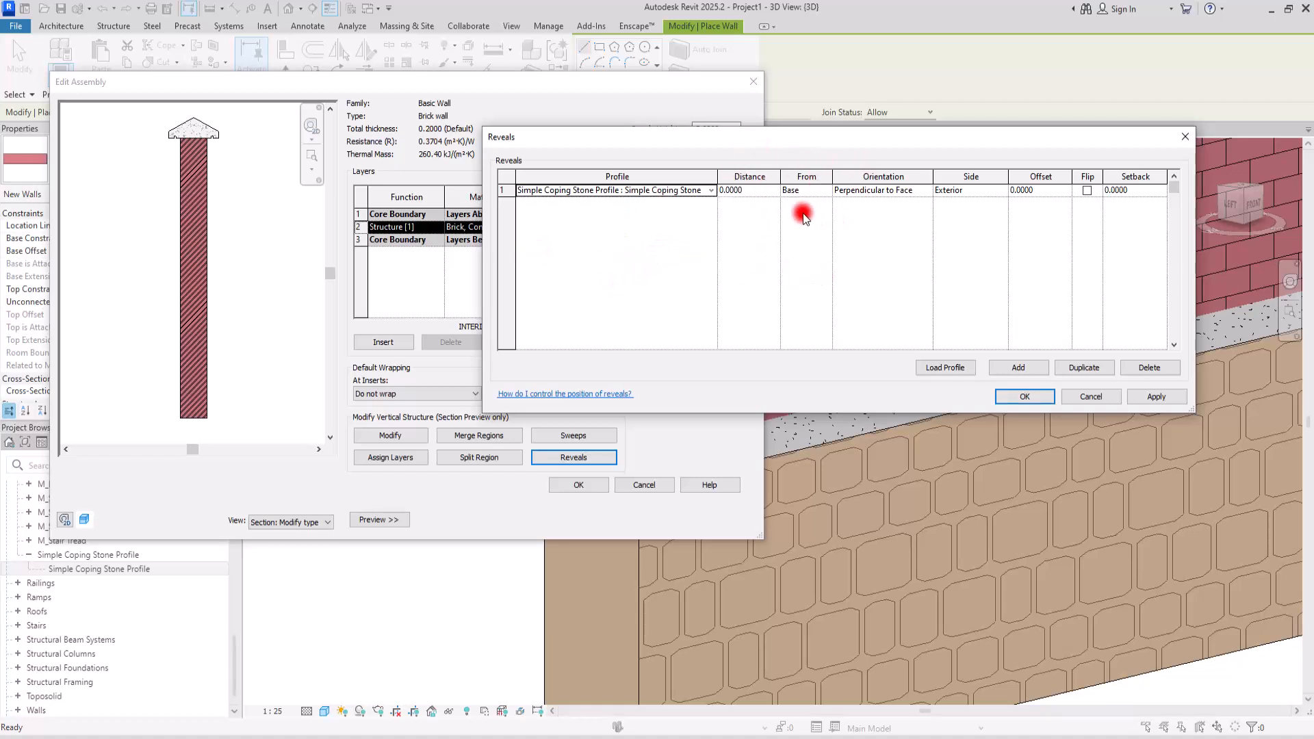
left_click(1154, 396)
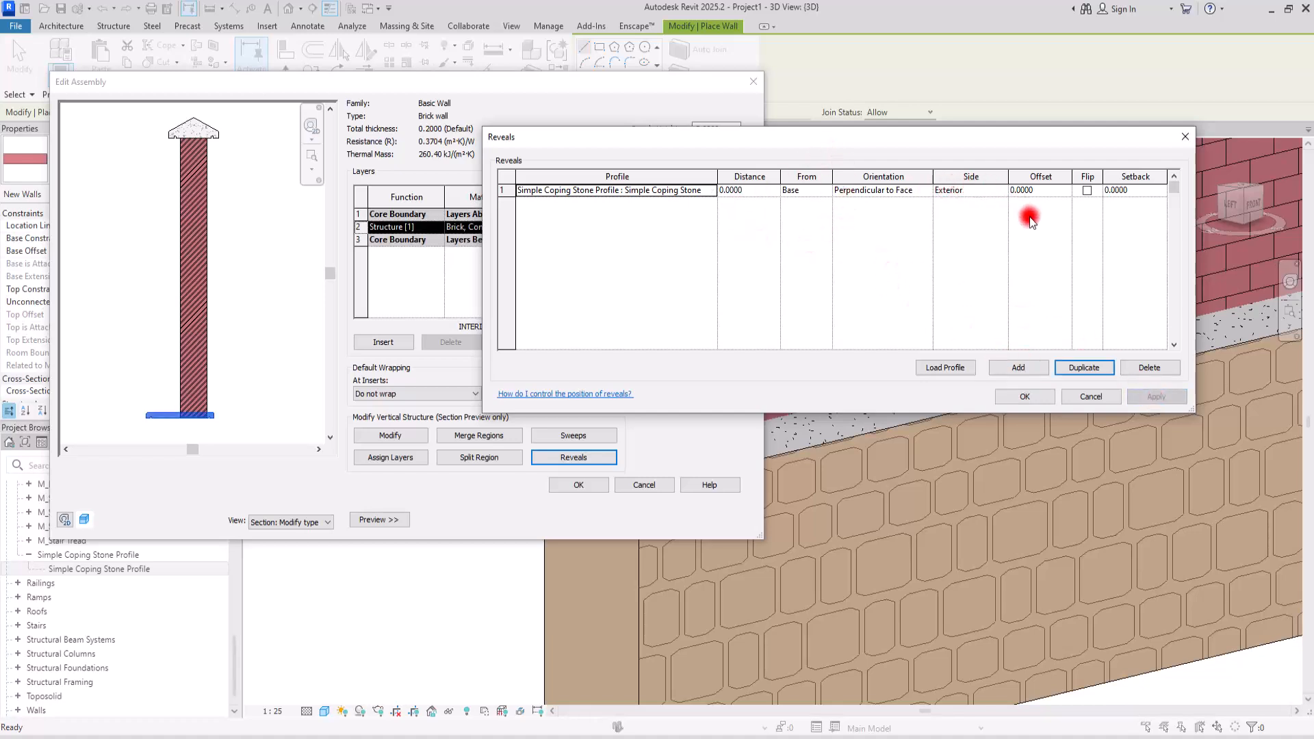
Try an offset of -0.175 for the Brick wall's base reveal and accept the reveal.
left_click_drag(1042, 195, 1012, 179)
type("-0.175")
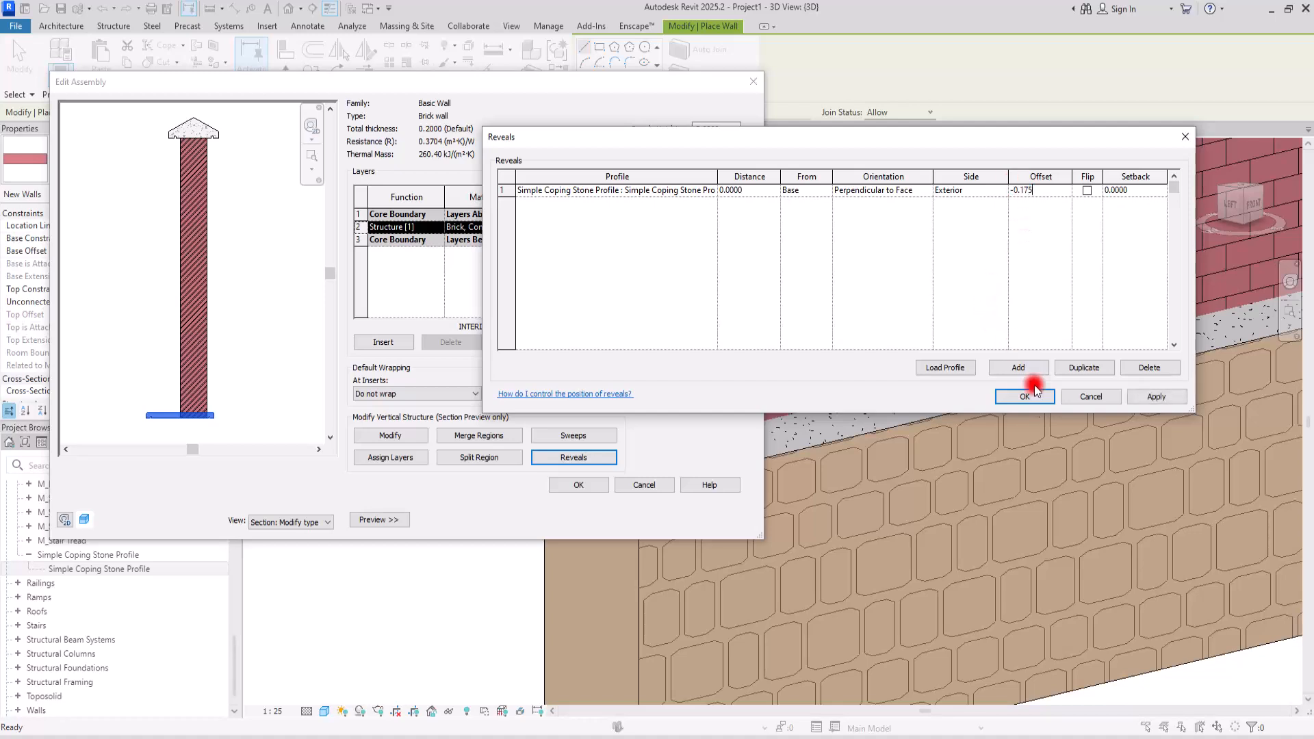
key("Return")
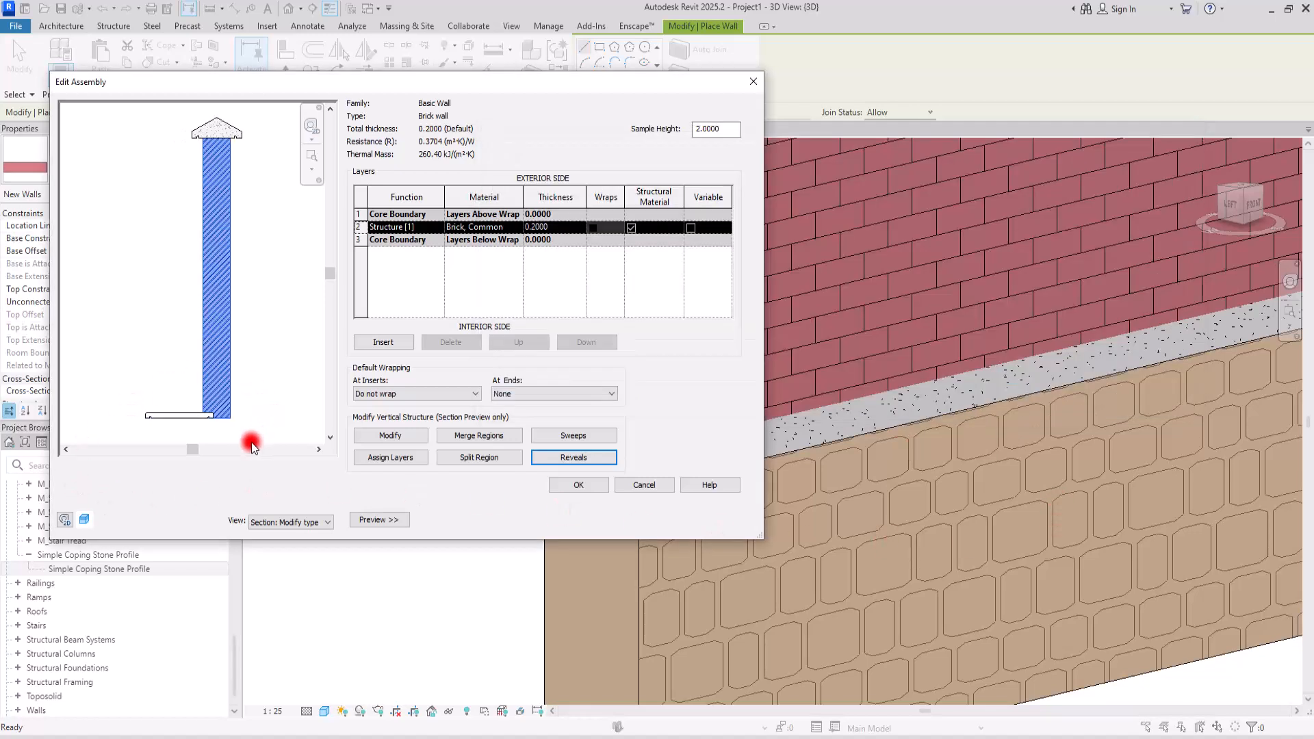
Set the Brick wall's base reveal offset to 0.175, accept the wall type changes and leave wall placement.
left_click(568, 456)
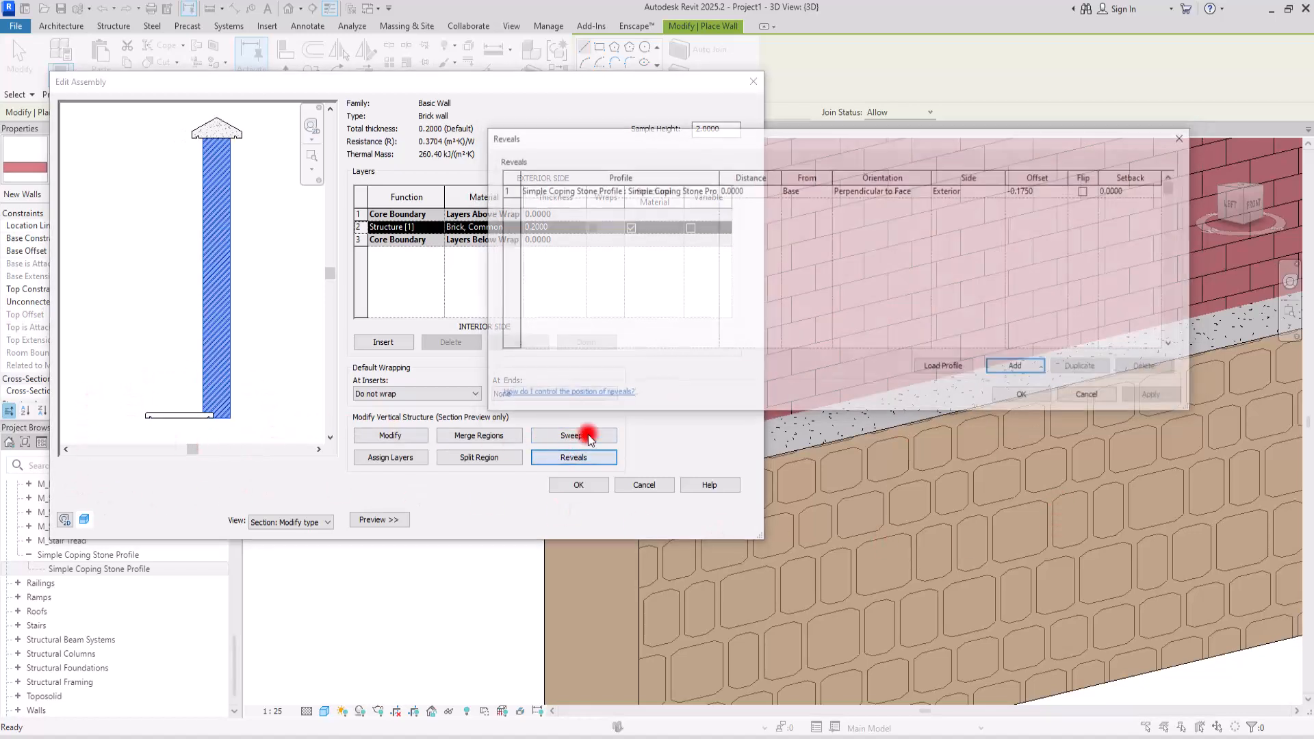
left_click(1012, 192)
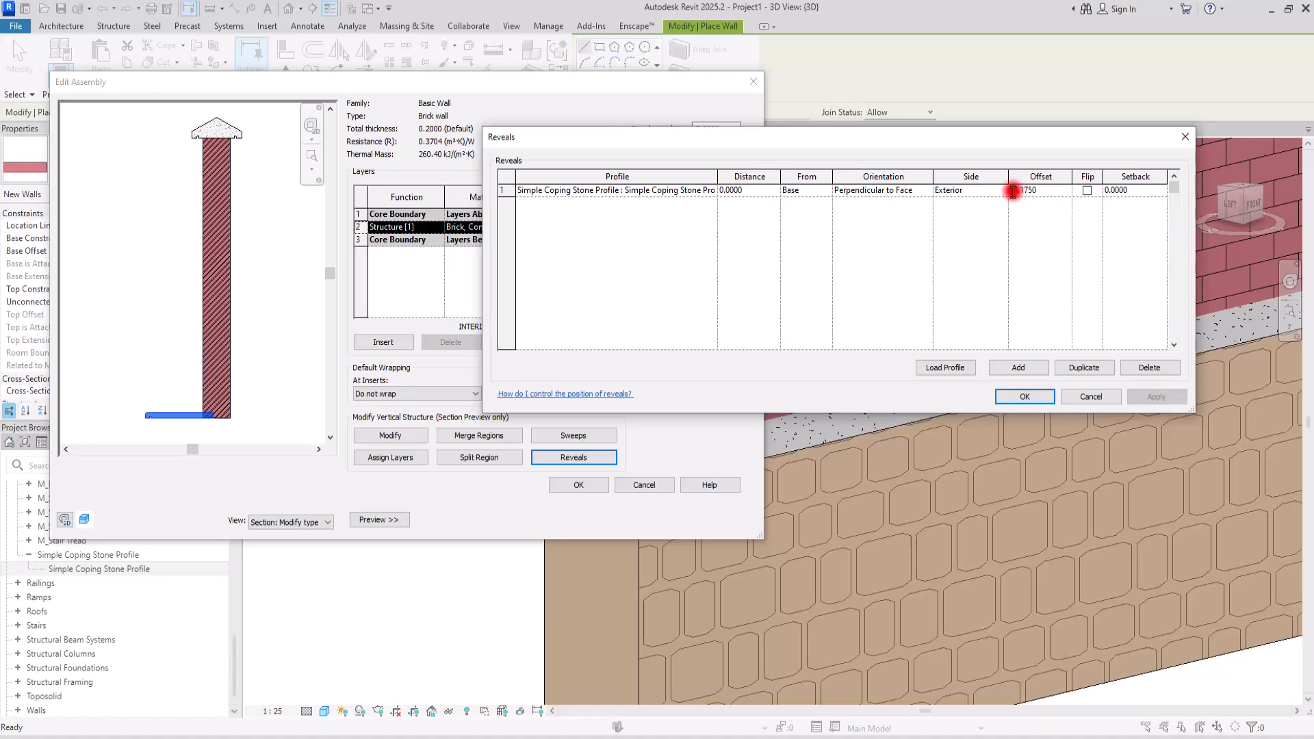
left_click(1161, 397)
left_click(1025, 397)
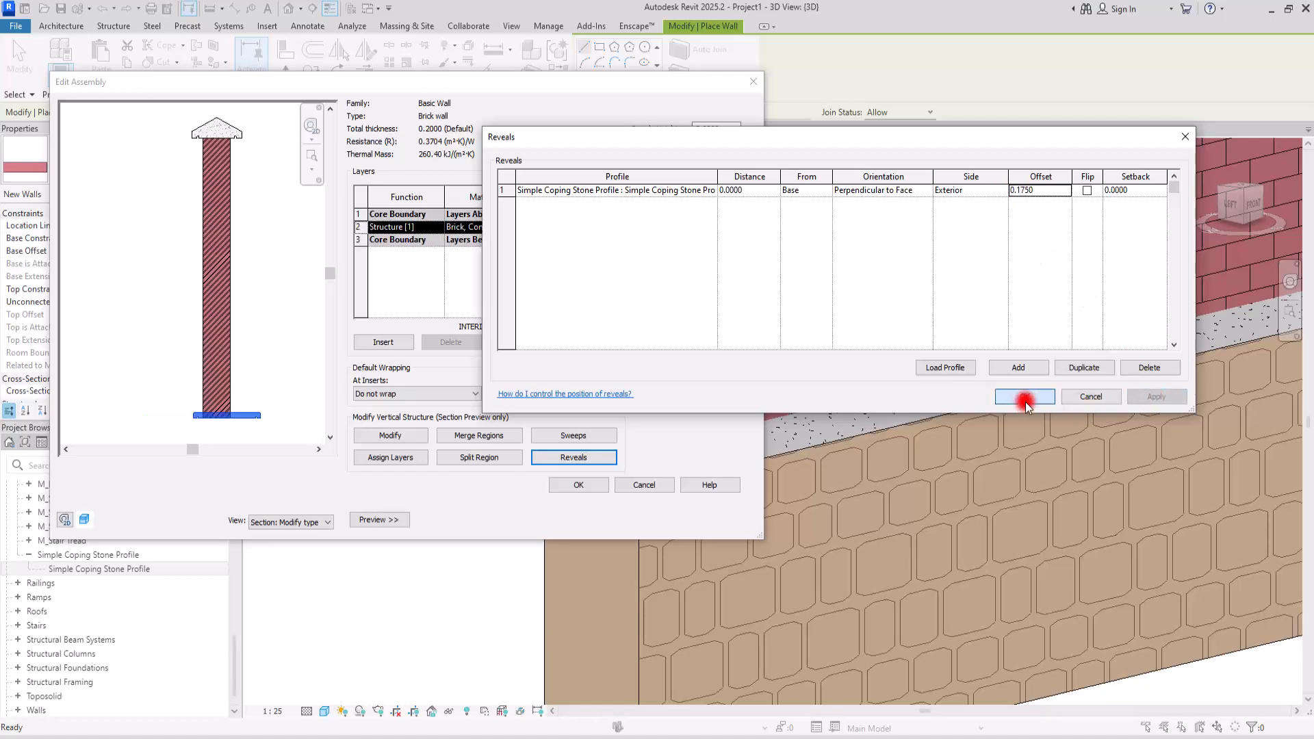
left_click(563, 487)
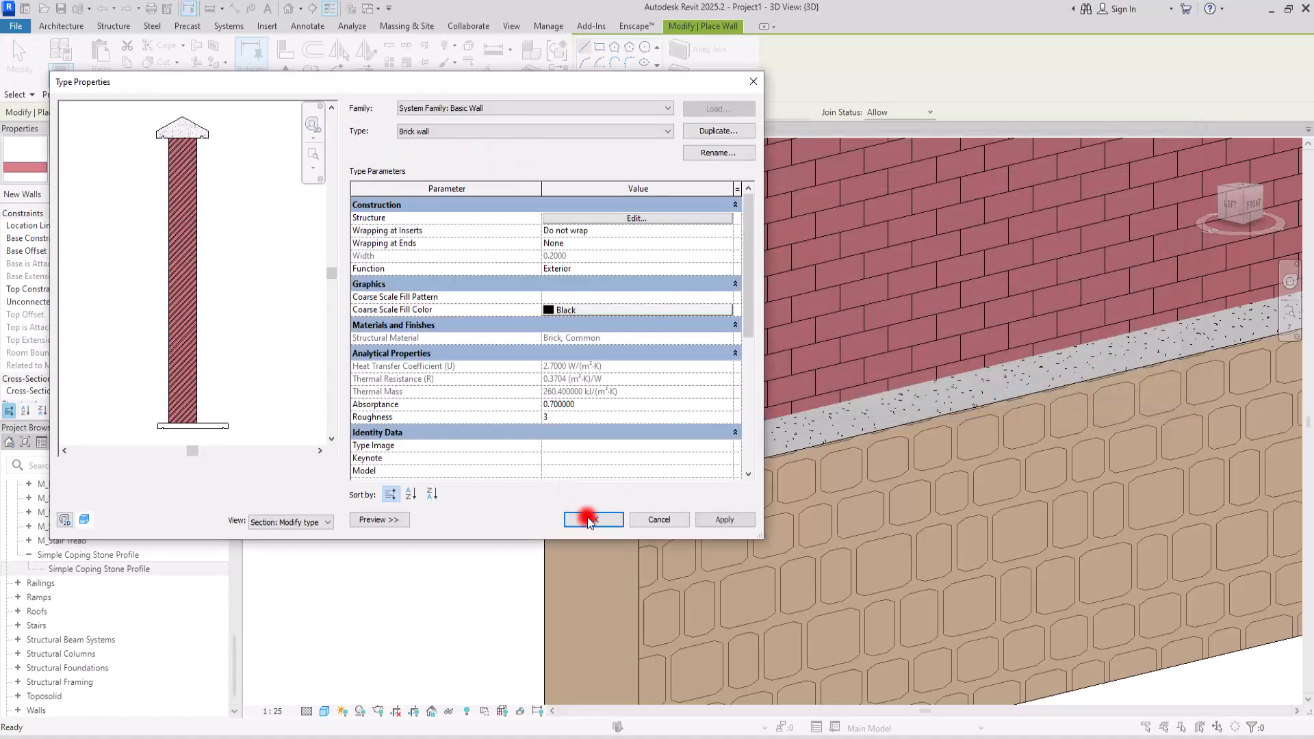
left_click(596, 519)
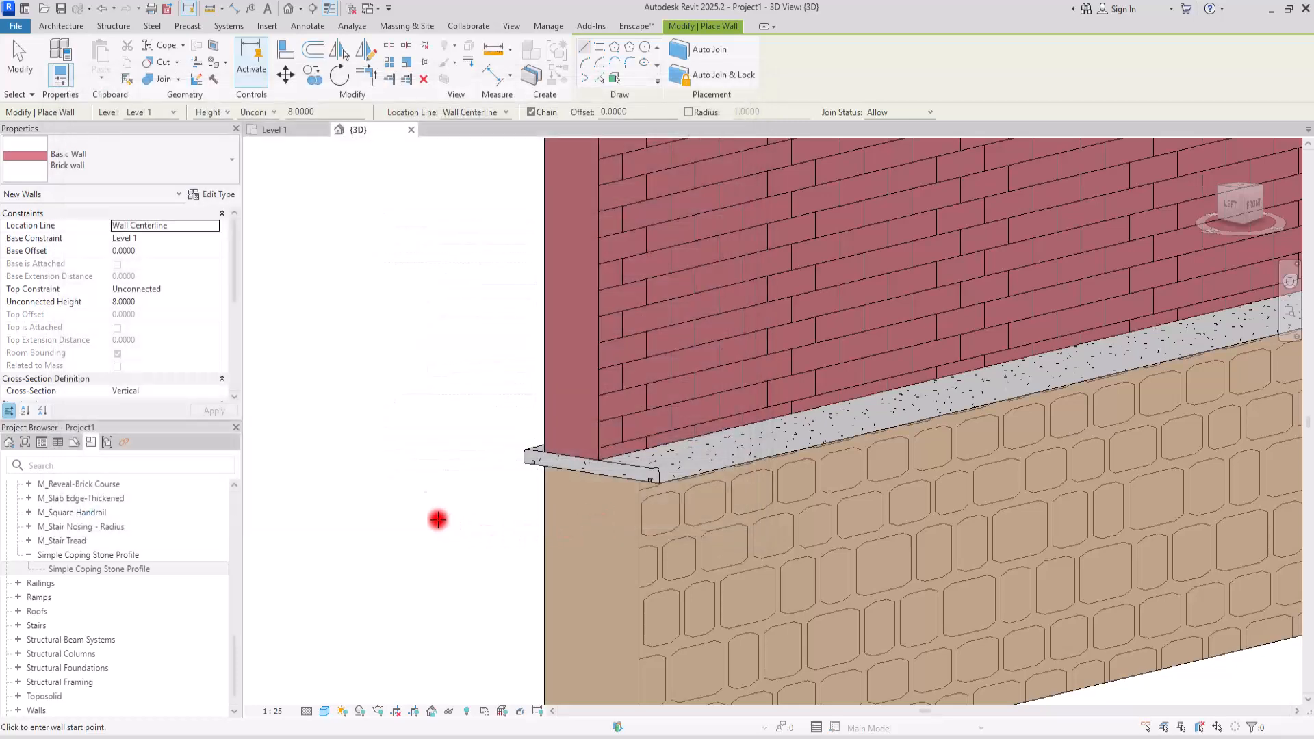
key("Escape")
Examine the joint between the brick wall and the stone coping on the stacked wall in the 3D view.
scroll(594, 472, "up", 6)
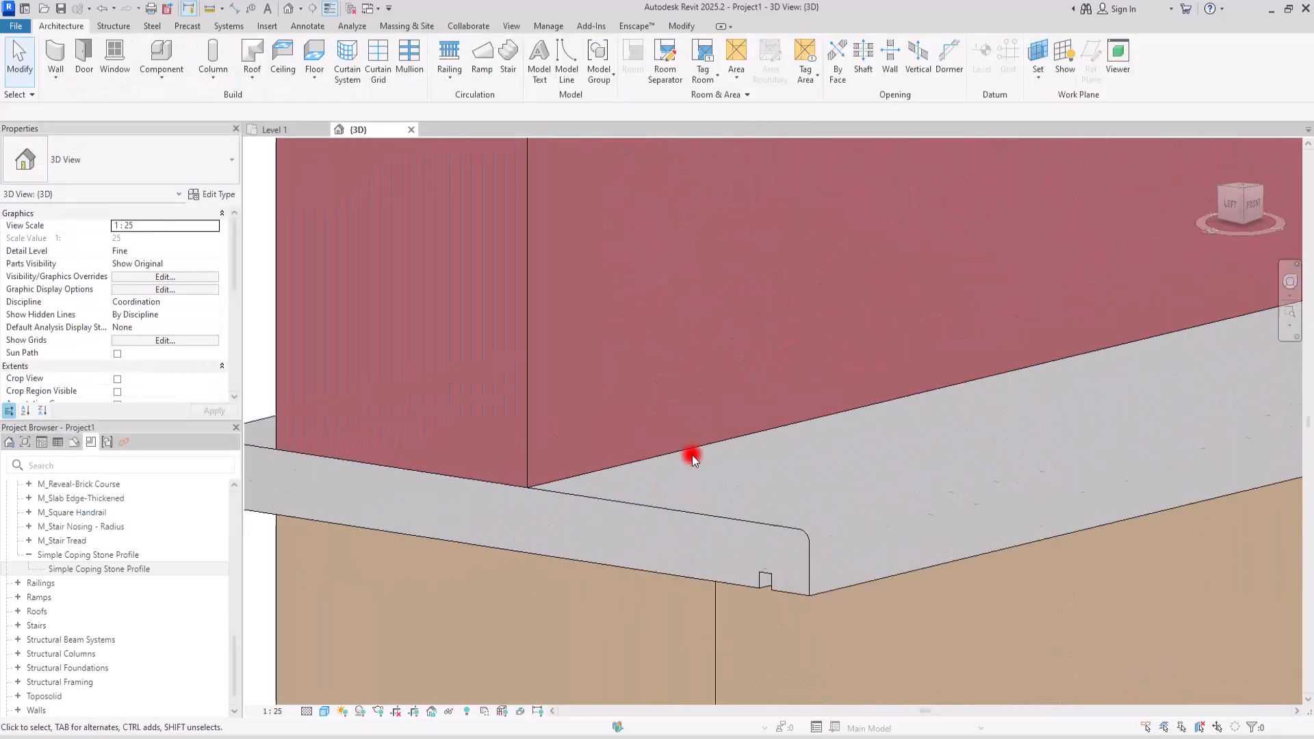
scroll(596, 483, "down", 10)
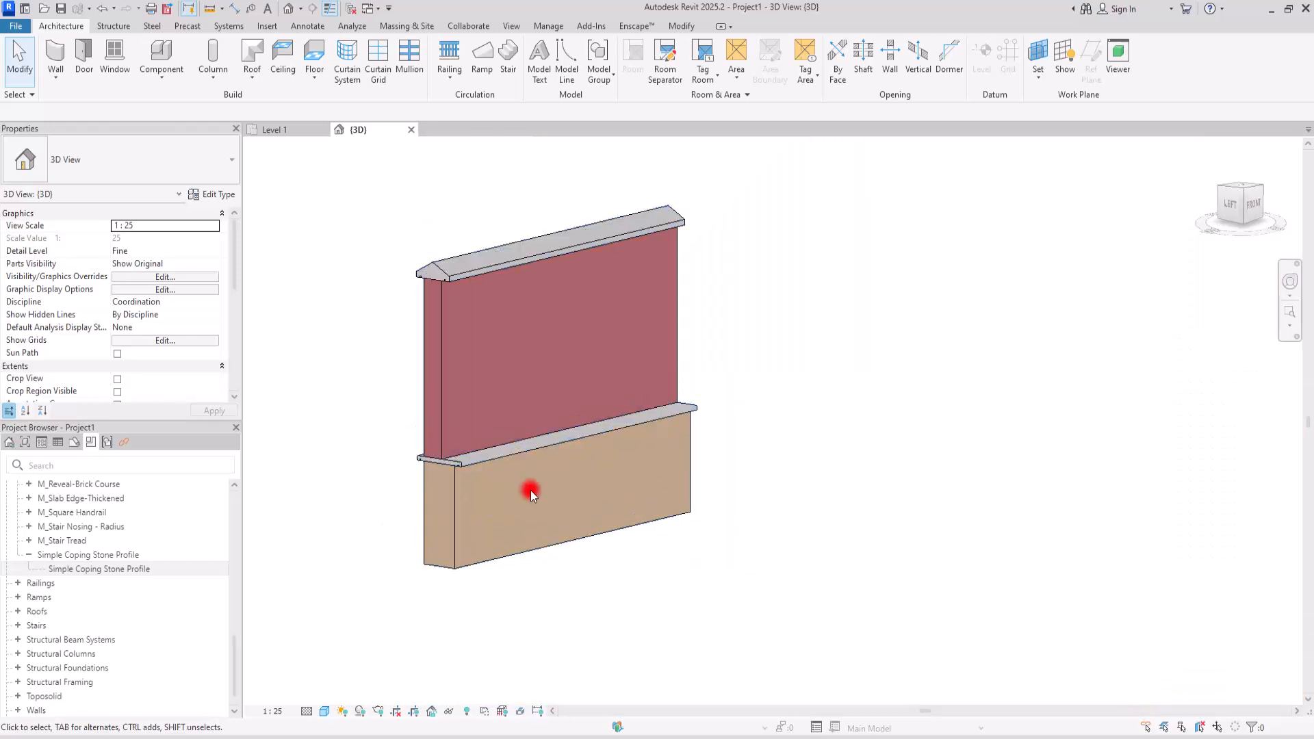
middle_click_drag(768, 446, 651, 495, "shift")
scroll(461, 342, "up", 3)
scroll(676, 412, "down", 3)
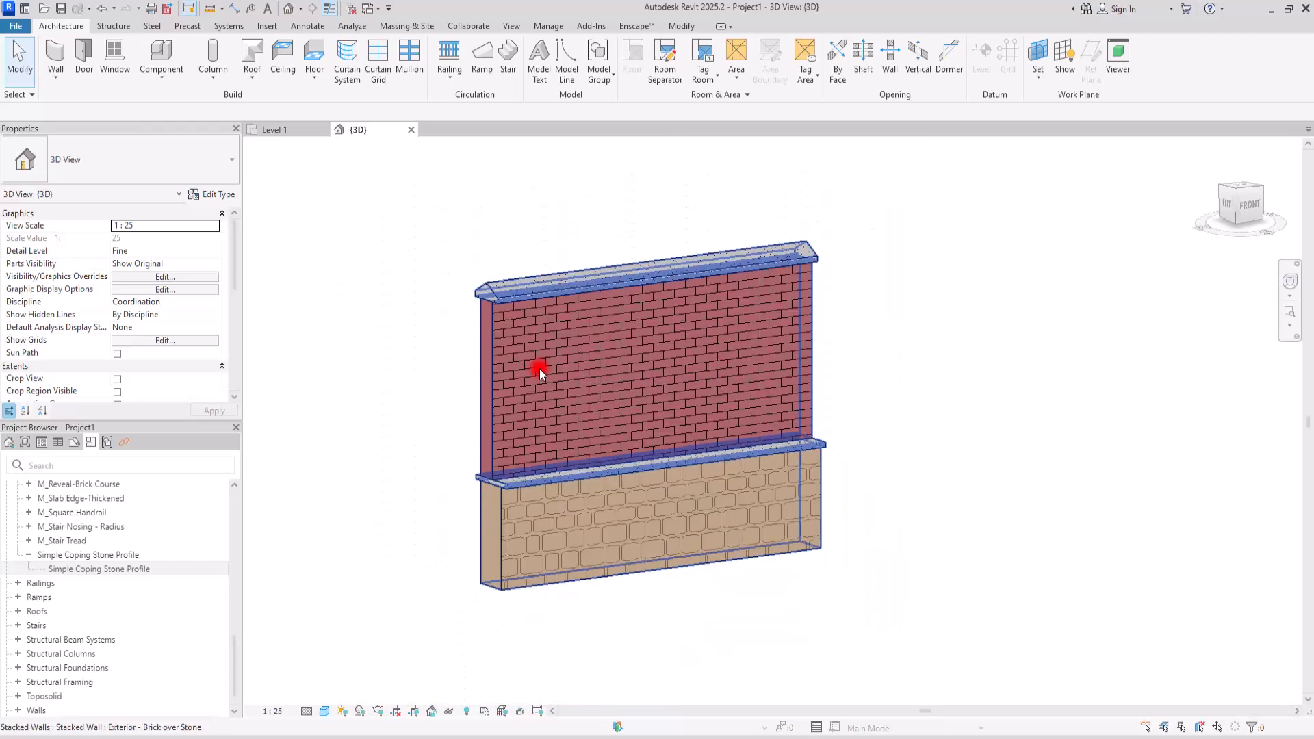
scroll(539, 368, "up", 2)
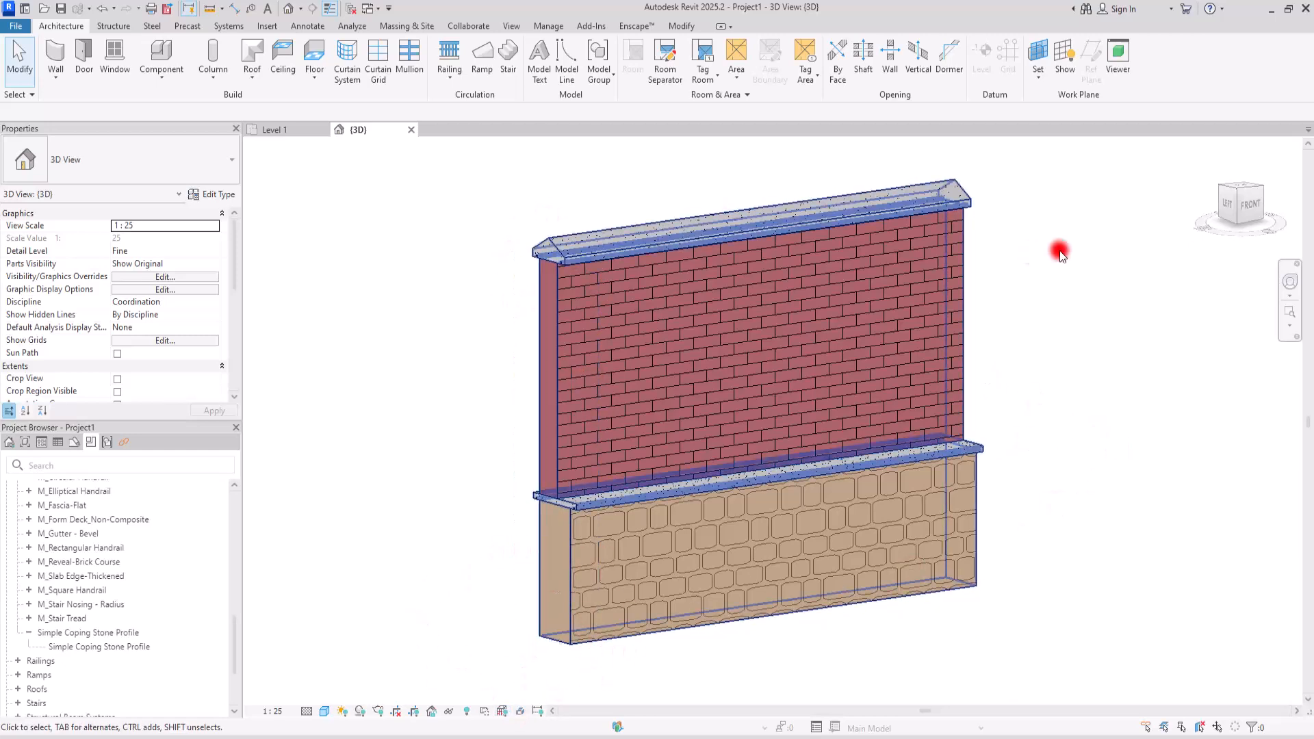
left_click(759, 471)
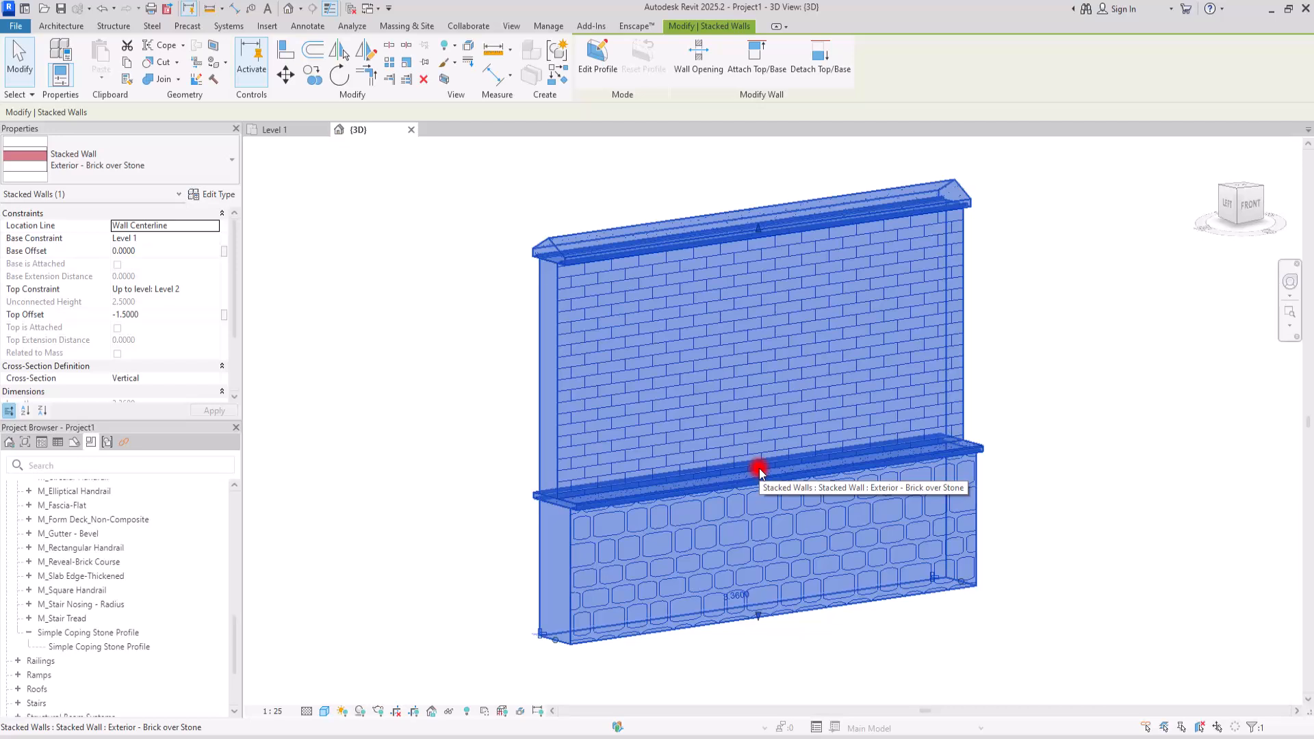
left_click(397, 403)
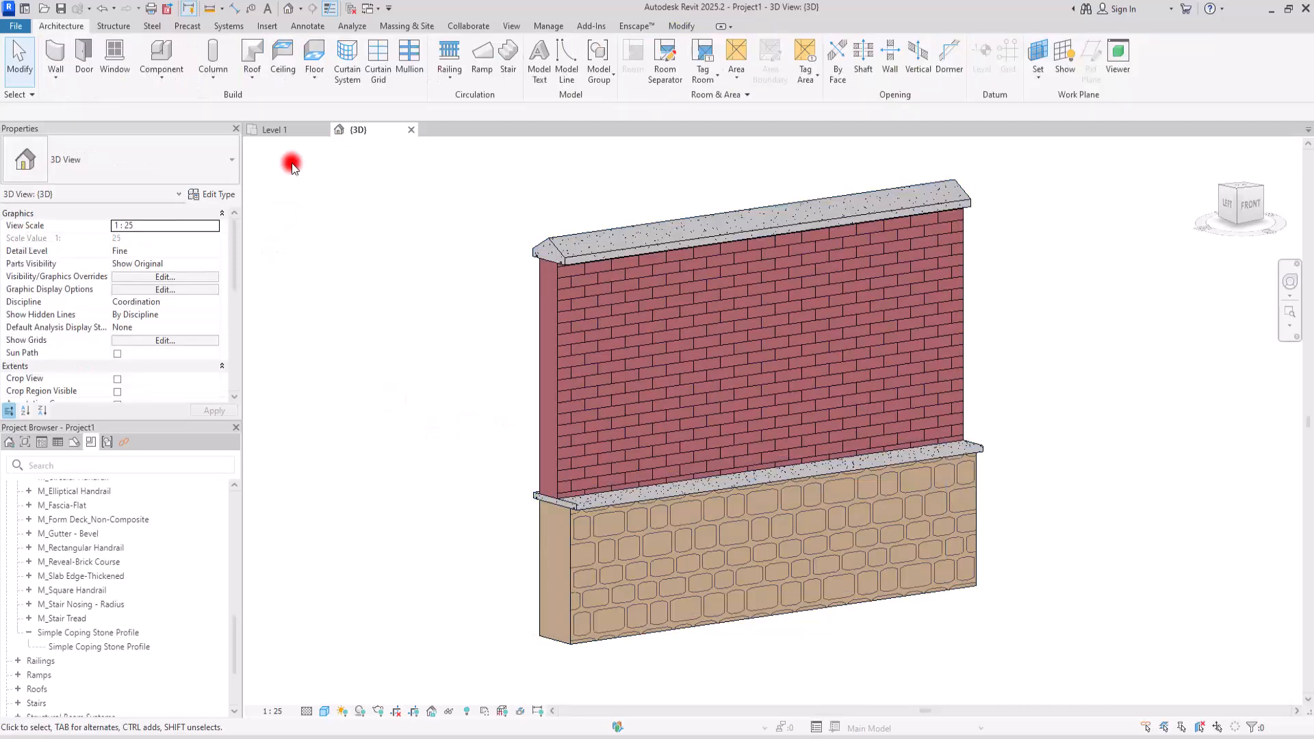
Draw a Brick wall segment about 0.5 m long just beyond the stacked wall's end in the Level 1 plan.
left_click(288, 130)
left_click(50, 76)
left_click(765, 248)
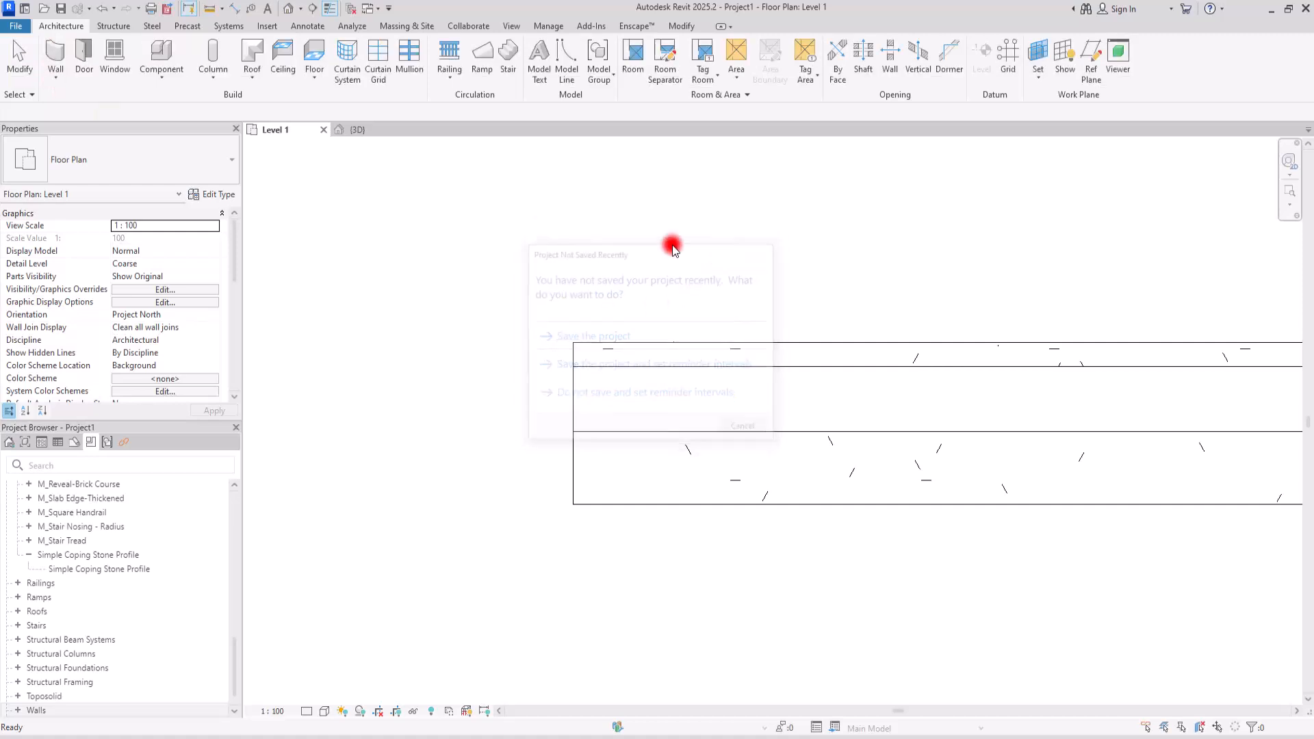
left_click(147, 164)
left_click_drag(230, 358, 237, 226)
left_click(53, 220)
left_click(477, 418)
left_click(341, 418)
key("Escape")
key("Escape")
Constrain the short brick wall's top up to Level 2 with a top offset of -1.5.
left_click(363, 129)
scroll(414, 535, "down", 5)
left_click(440, 381)
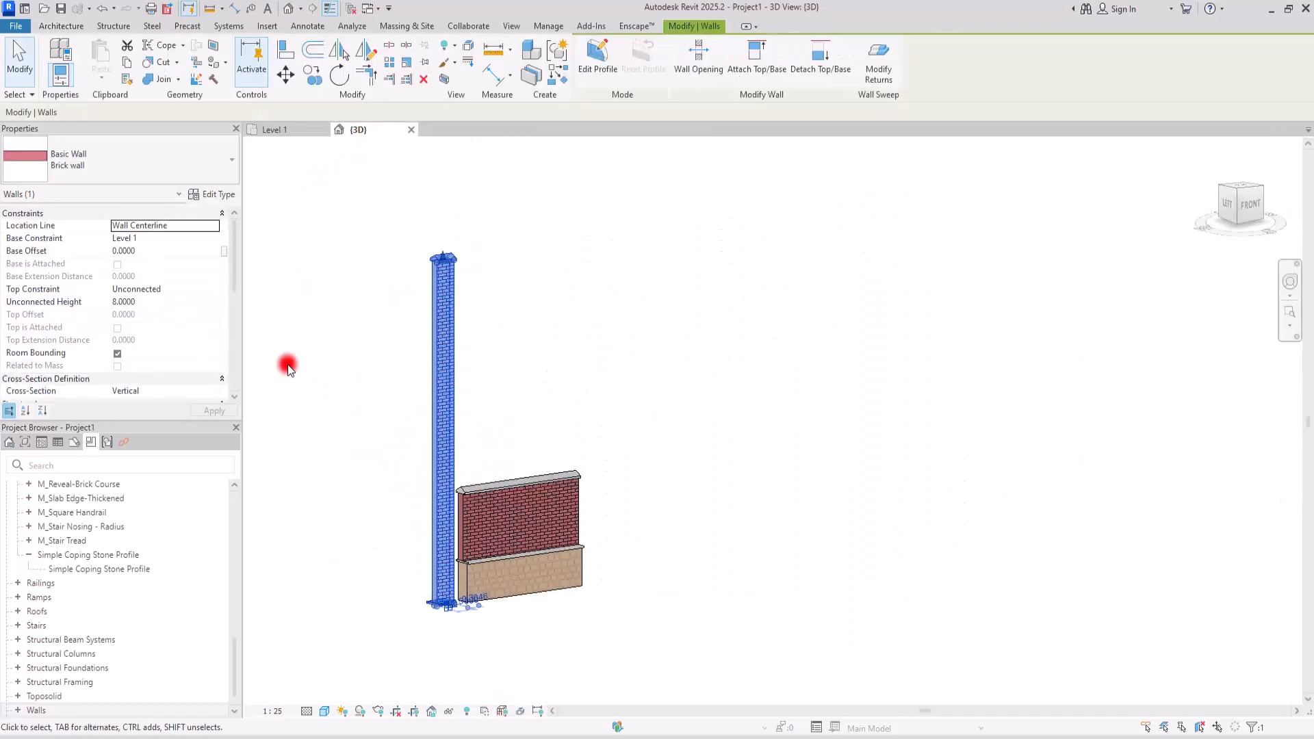
left_click(215, 288)
left_click(214, 289)
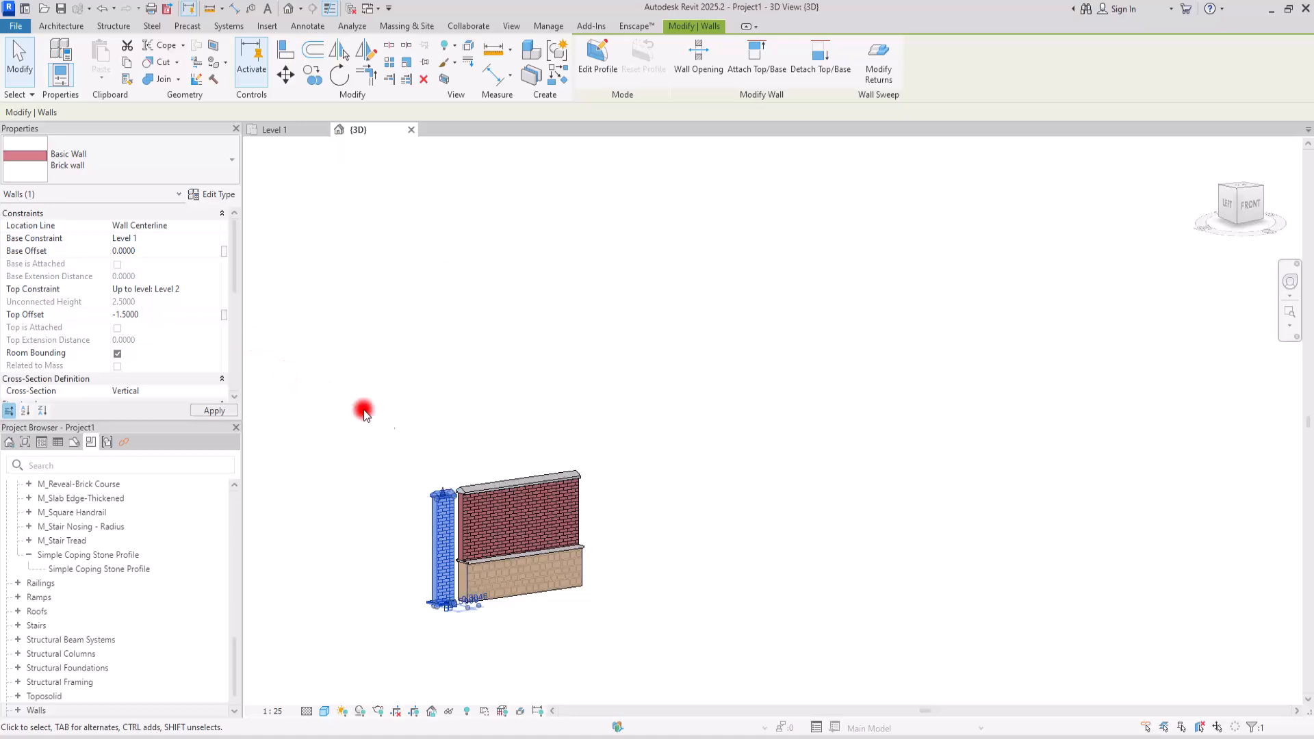
Delete the Simple Coping Stone reveal from the Brick wall type and accept the structure.
scroll(482, 612, "up", 5)
mouse_move(452, 526)
middle_mouse_down()
mouse_move(476, 549)
mouse_move(431, 385)
middle_mouse_up()
left_click(209, 194)
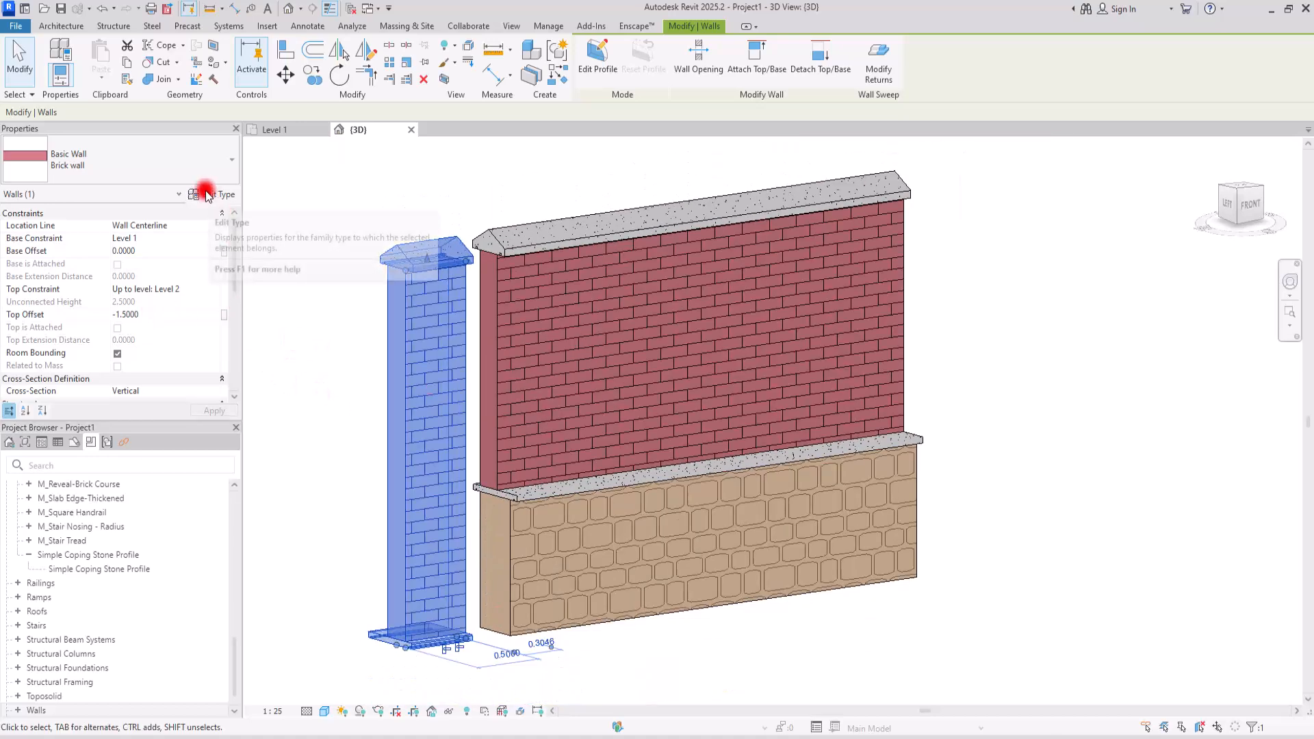
left_click_drag(635, 84, 990, 81)
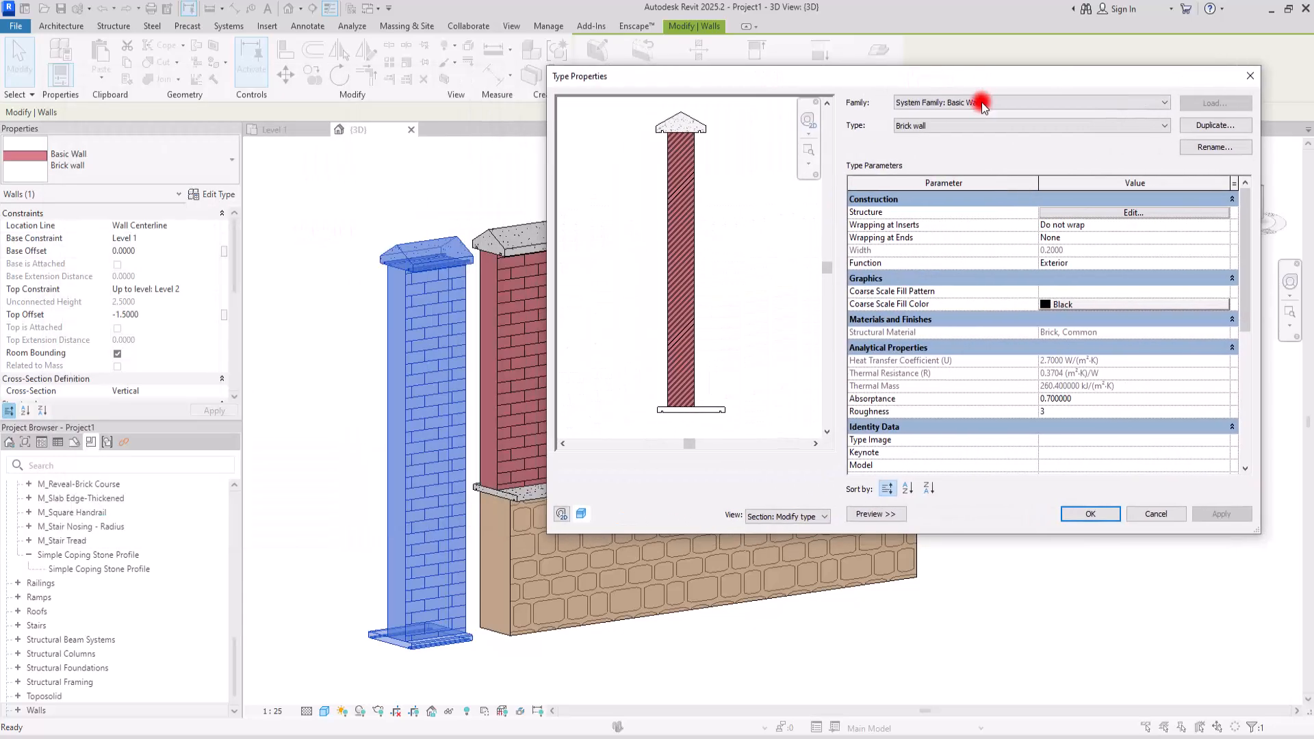
left_click(1133, 212)
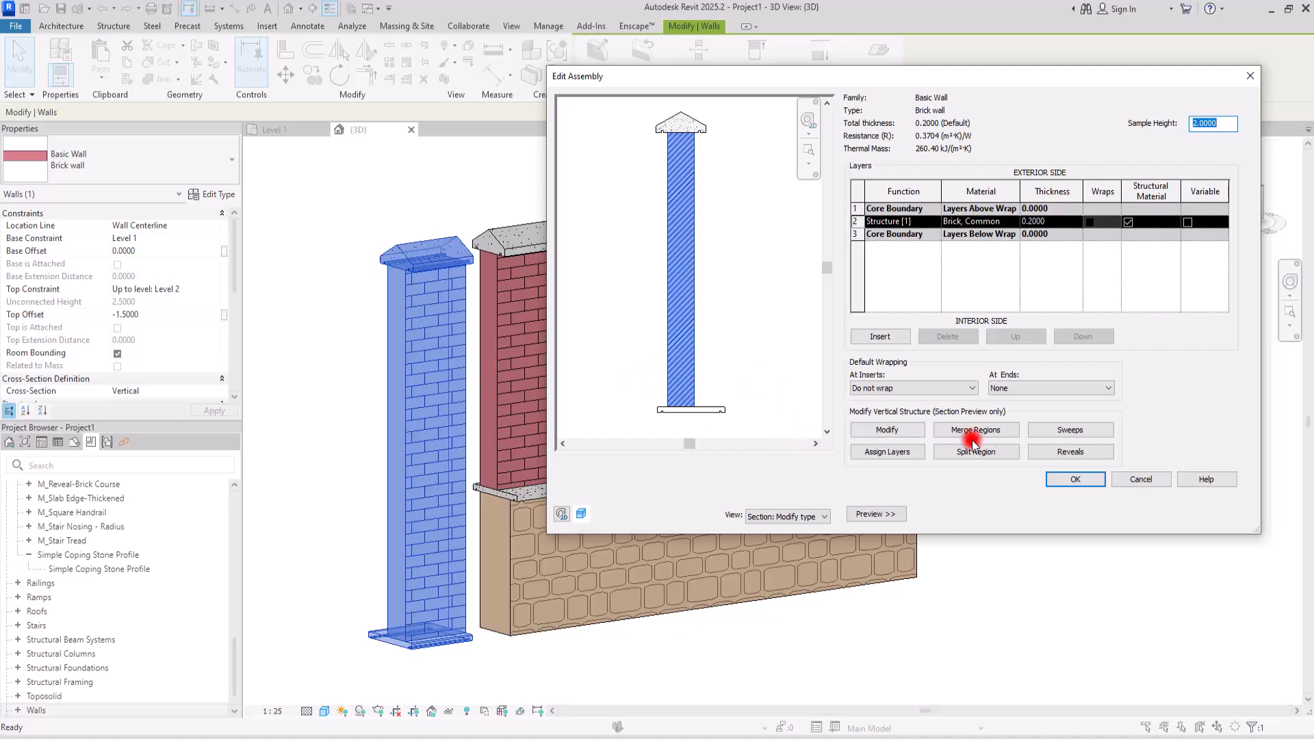
left_click(1070, 452)
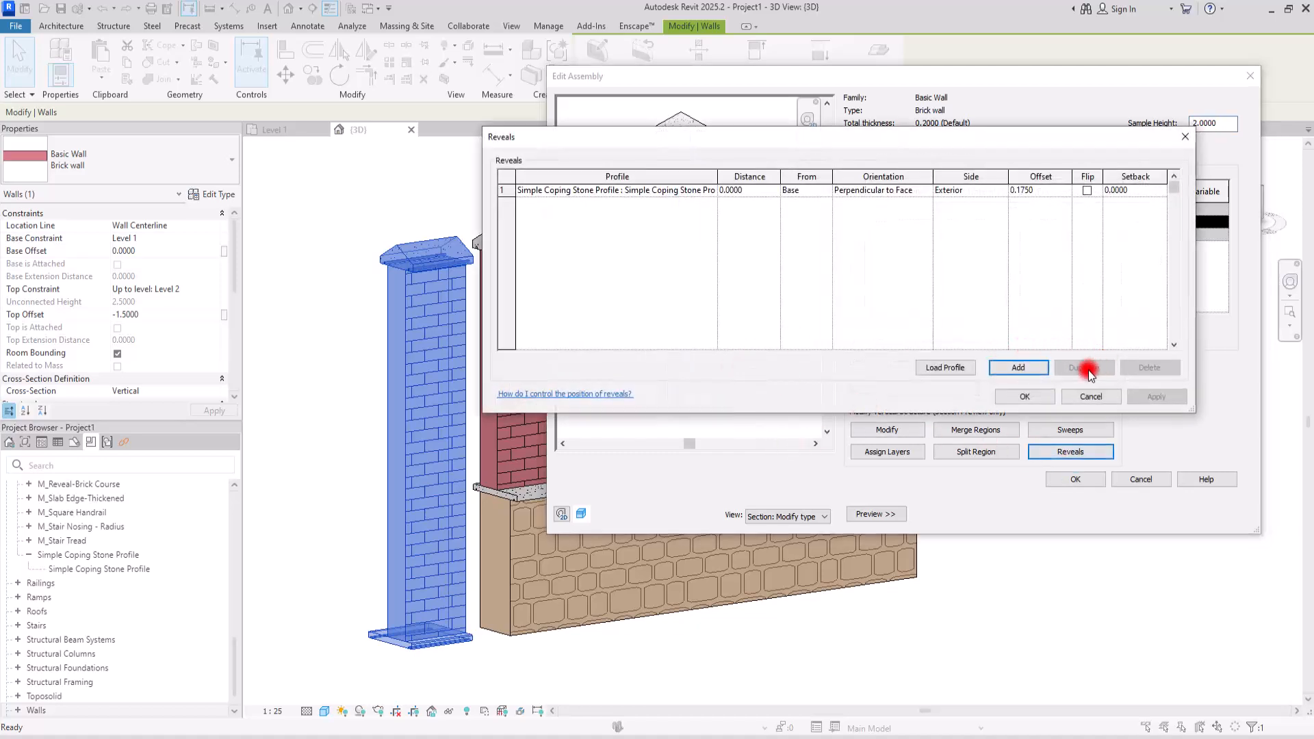
left_click(988, 202)
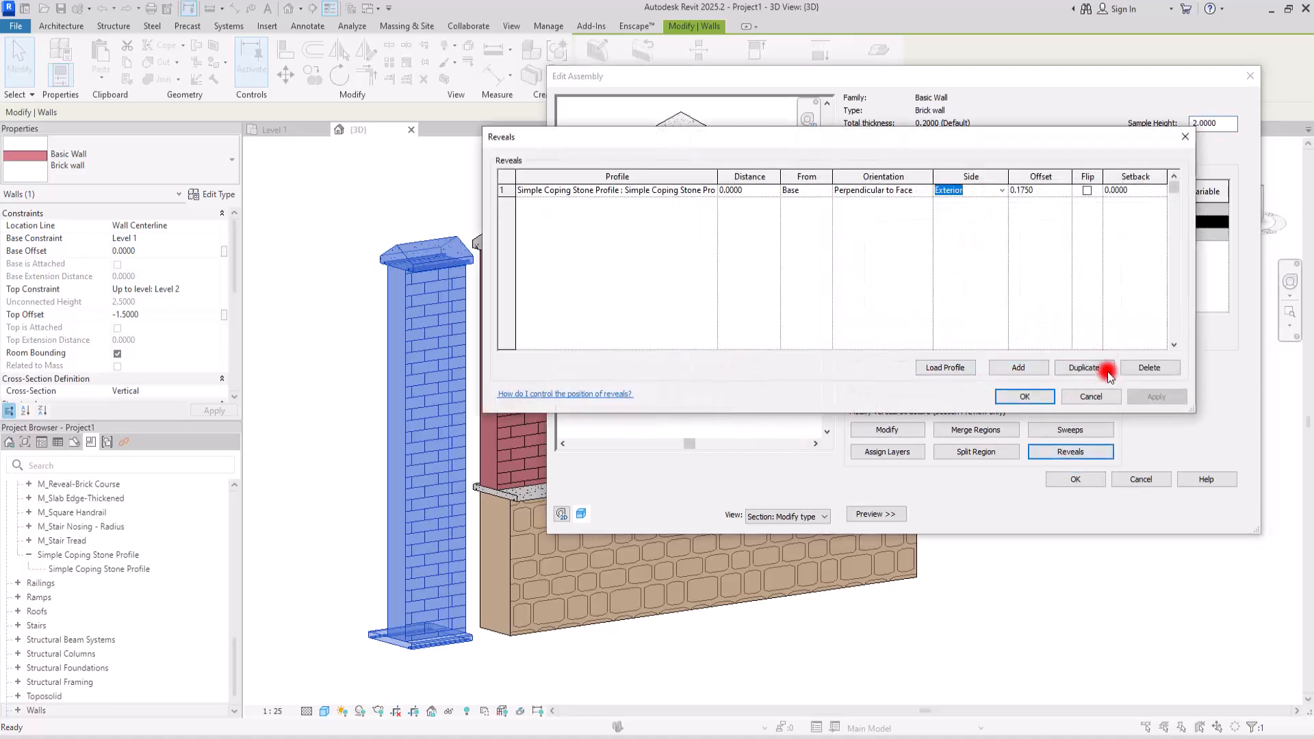
left_click(1149, 367)
left_click(1026, 397)
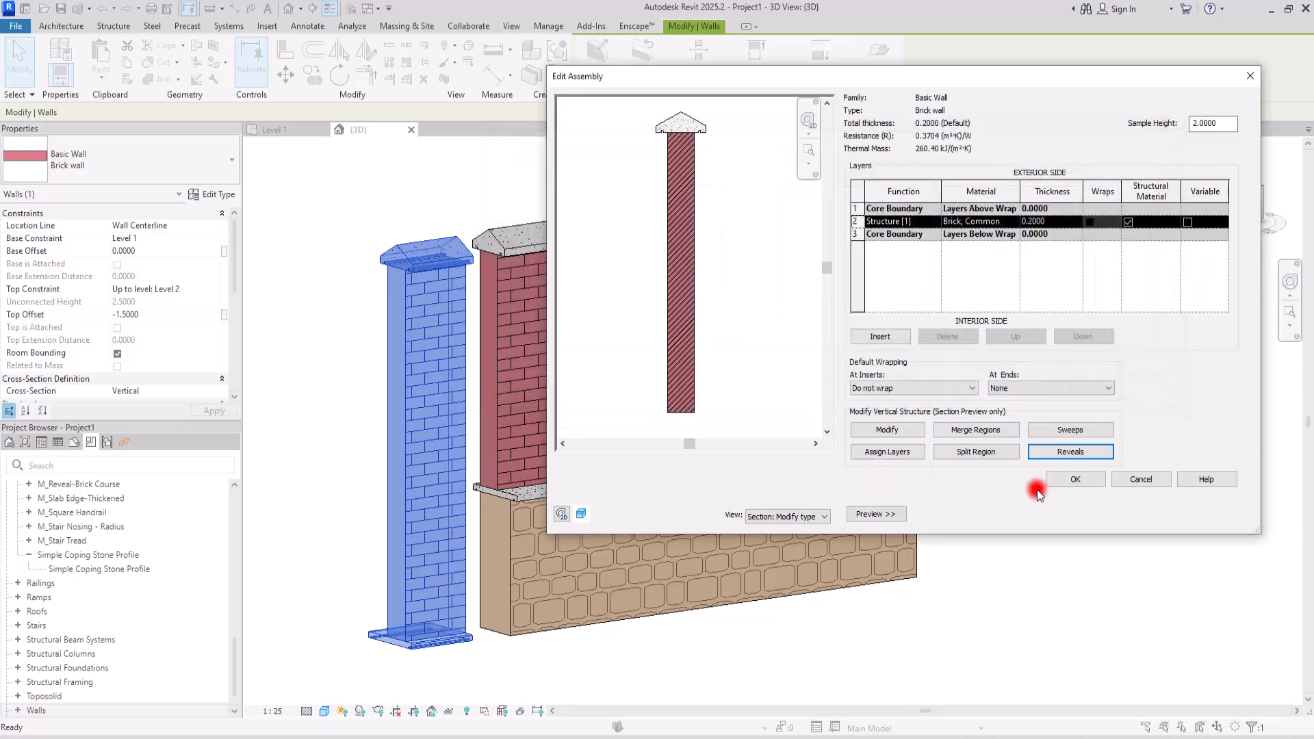
left_click(1076, 480)
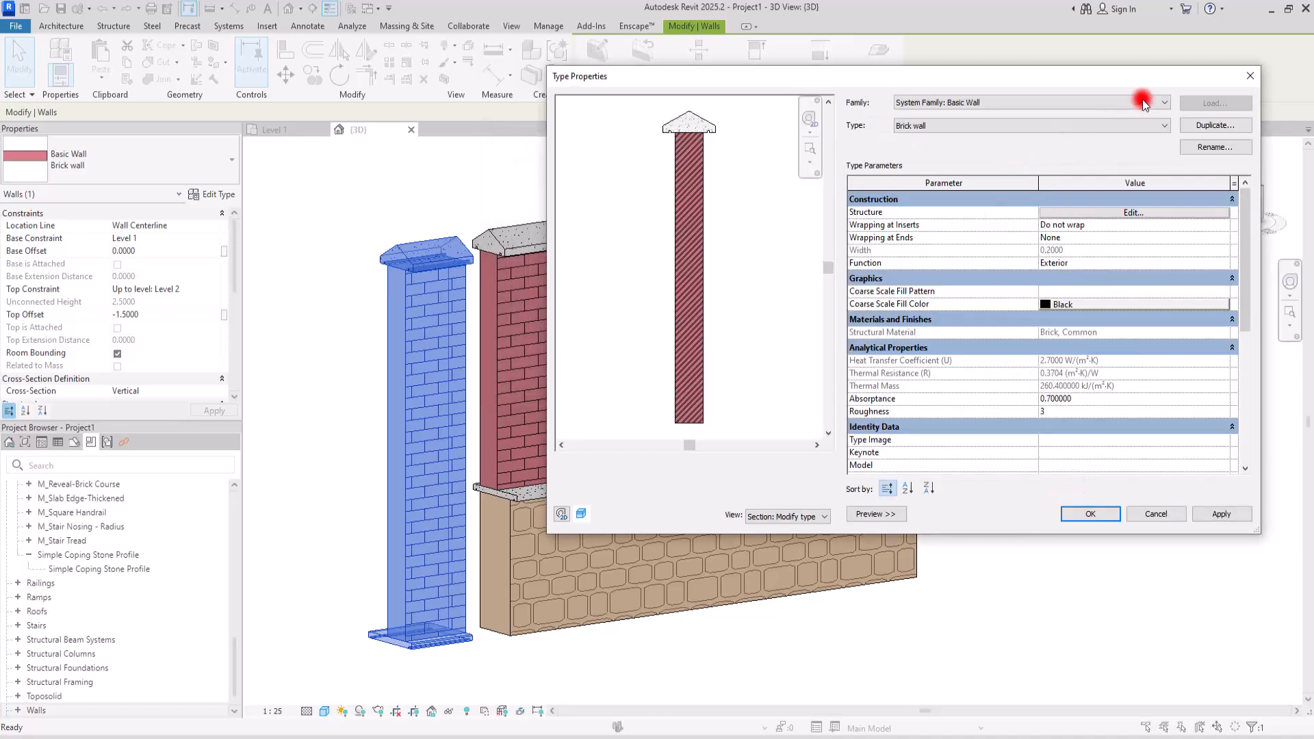
Duplicate the short wall's type as Brick wall 2 and set its brick structure layer thickness to 0.5.
left_click(1221, 125)
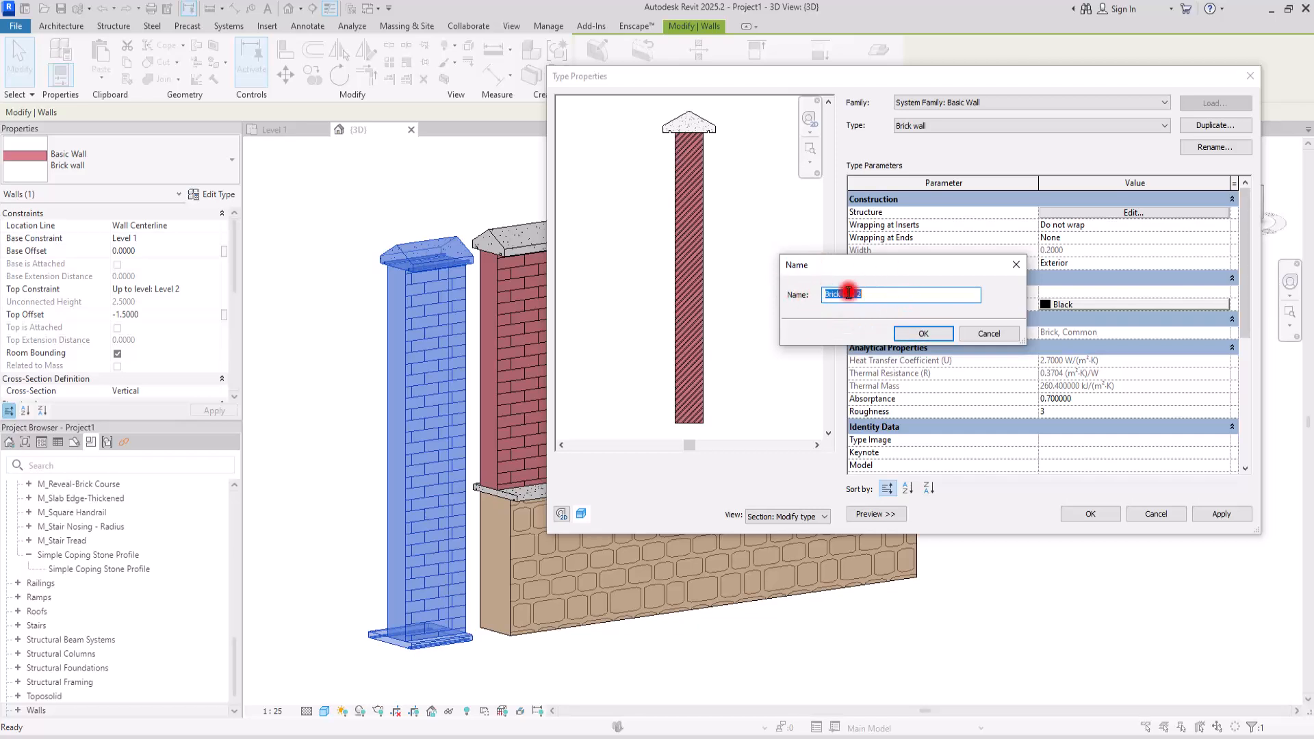
left_click(920, 334)
left_click(1098, 212)
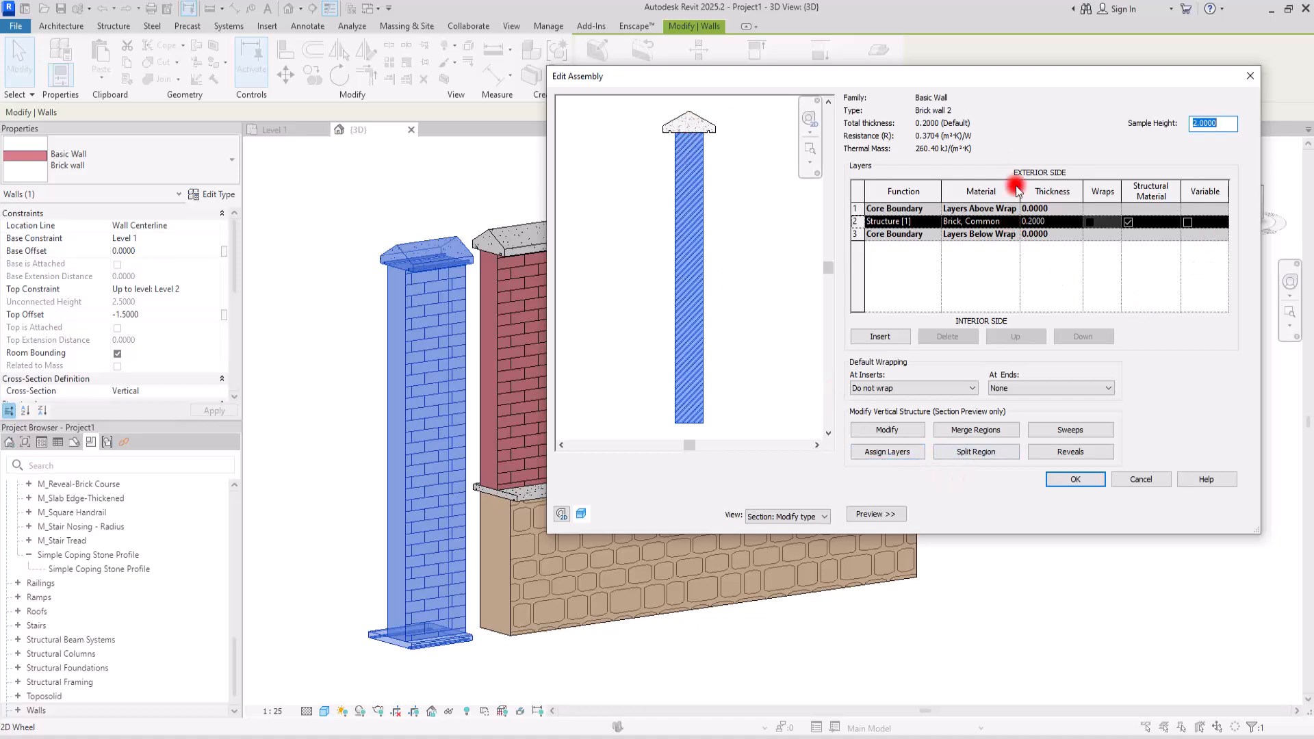
left_click(1024, 221)
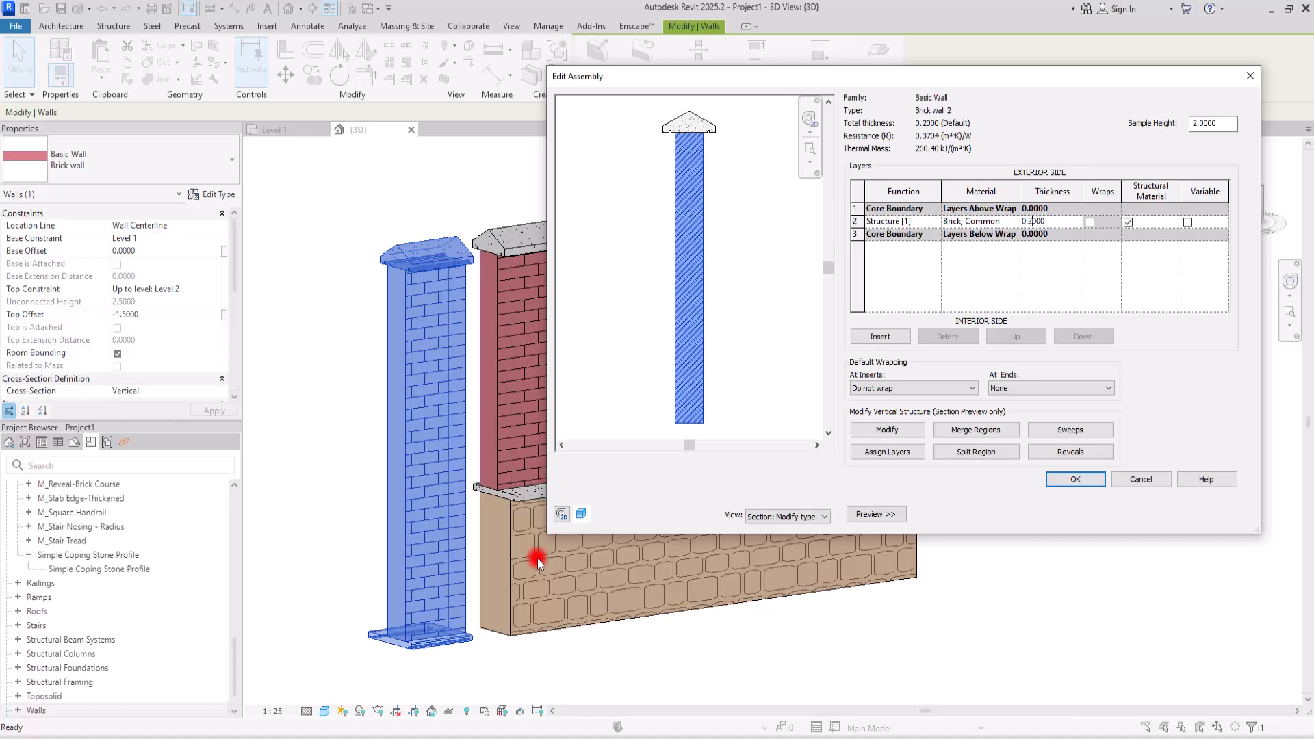
left_click_drag(1028, 221, 1072, 234)
key("Tab")
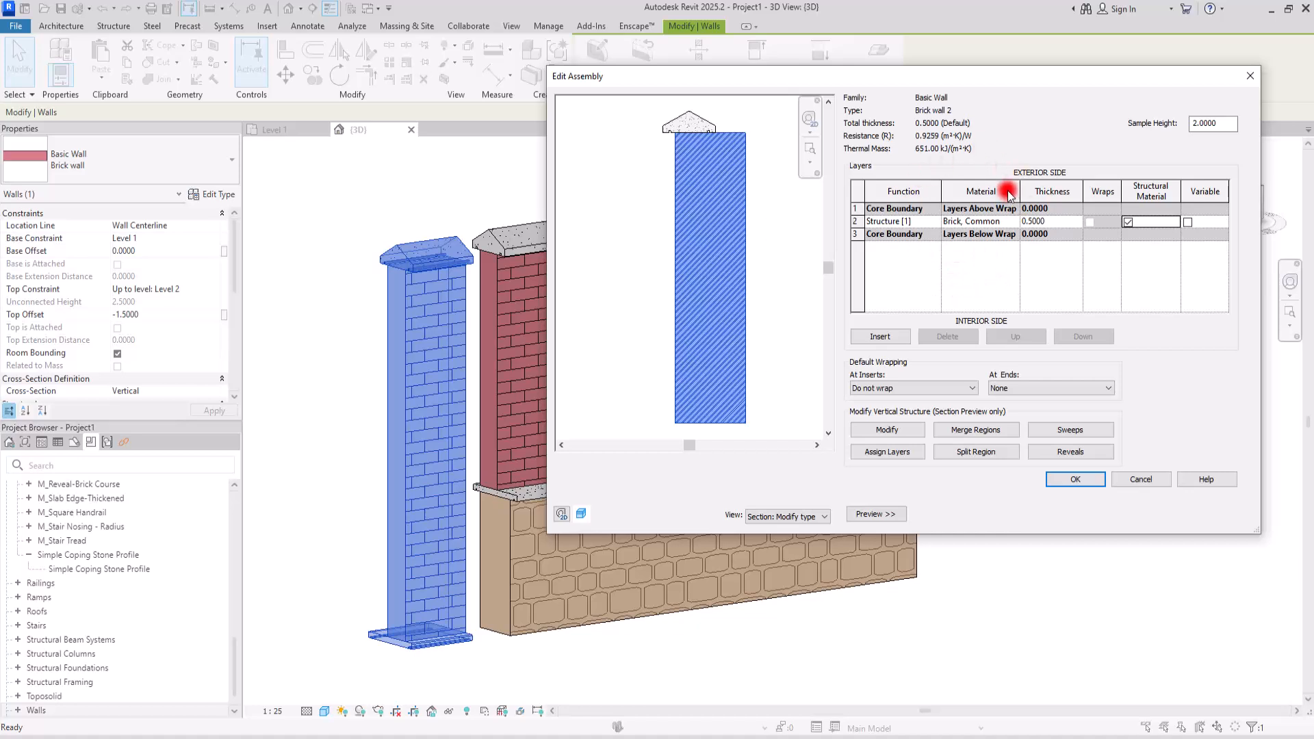
left_click(1074, 479)
left_click(1073, 515)
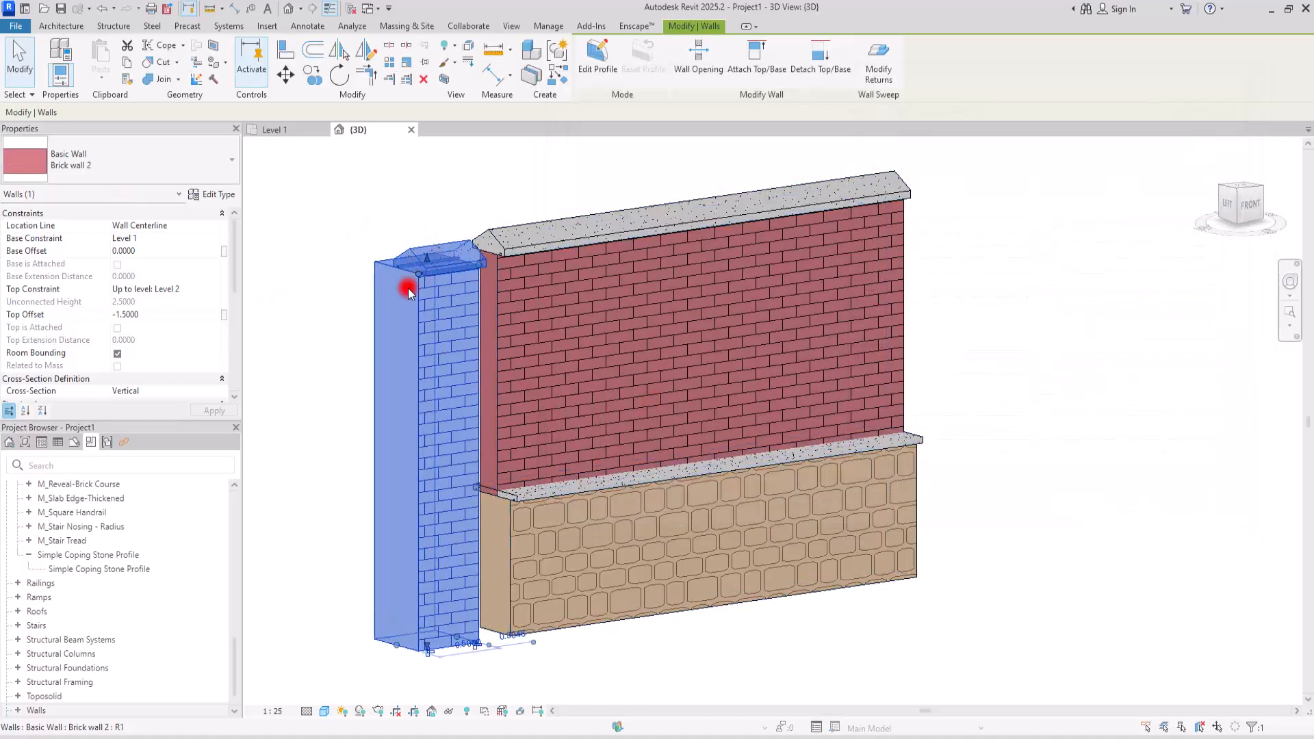
Duplicate the Coping stone-A profile type among the project's profile families, keeping the proposed name.
left_click_drag(230, 657, 231, 590)
left_click(75, 587)
right_click(77, 585)
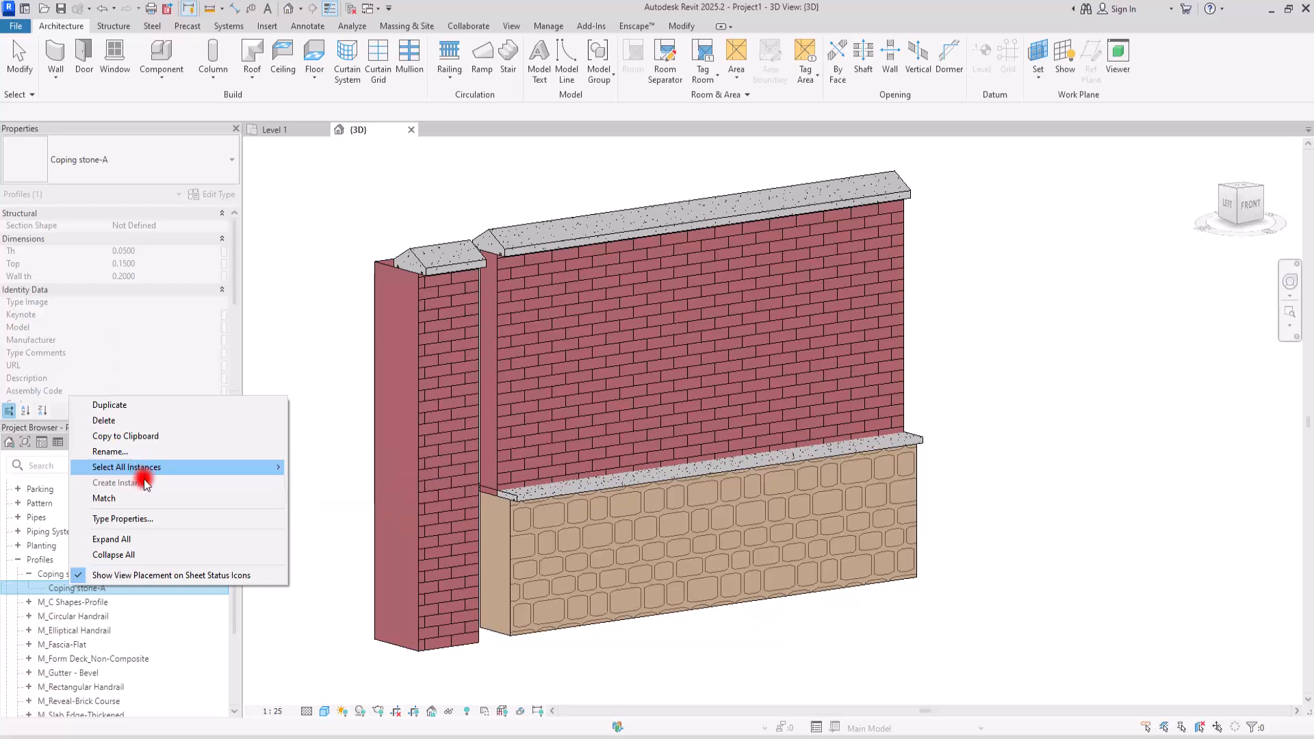
left_click(133, 404)
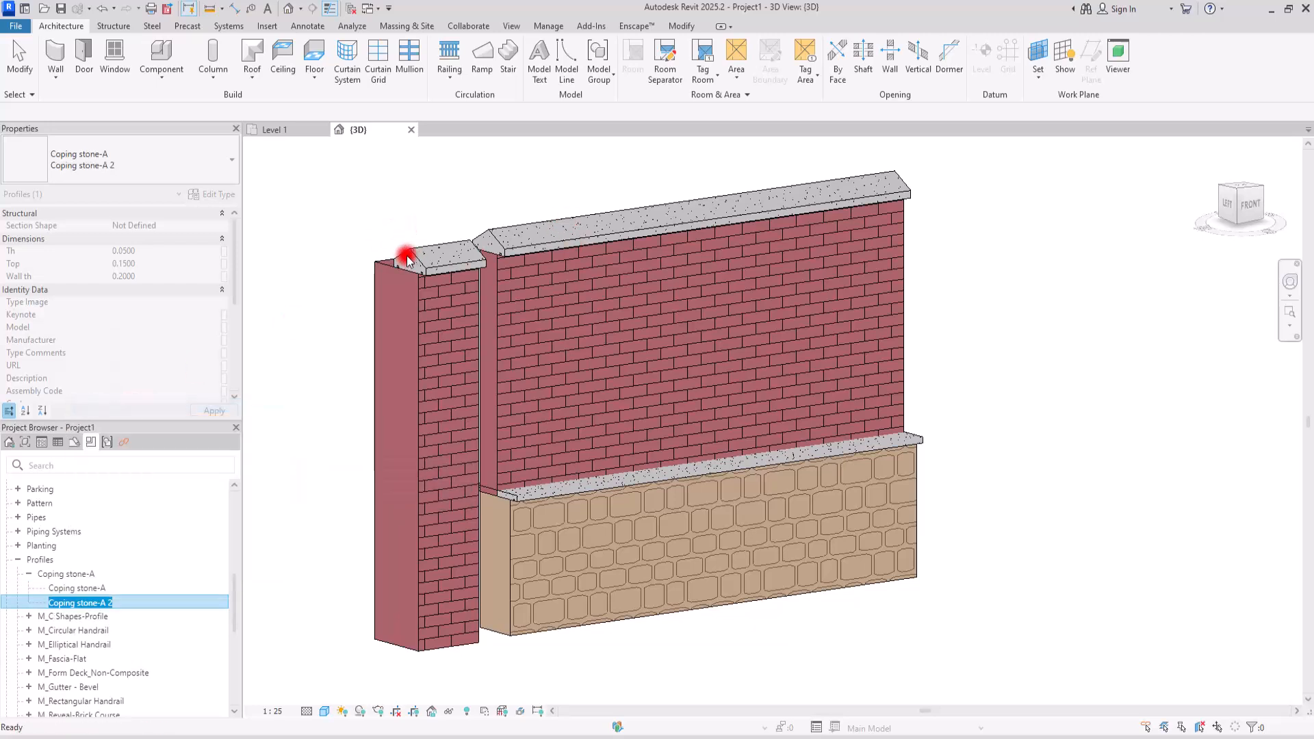
left_click(133, 602)
Set the Wall th dimension of the Coping stone-A 2 profile type to 0.55 and accept its type properties.
right_click(134, 602)
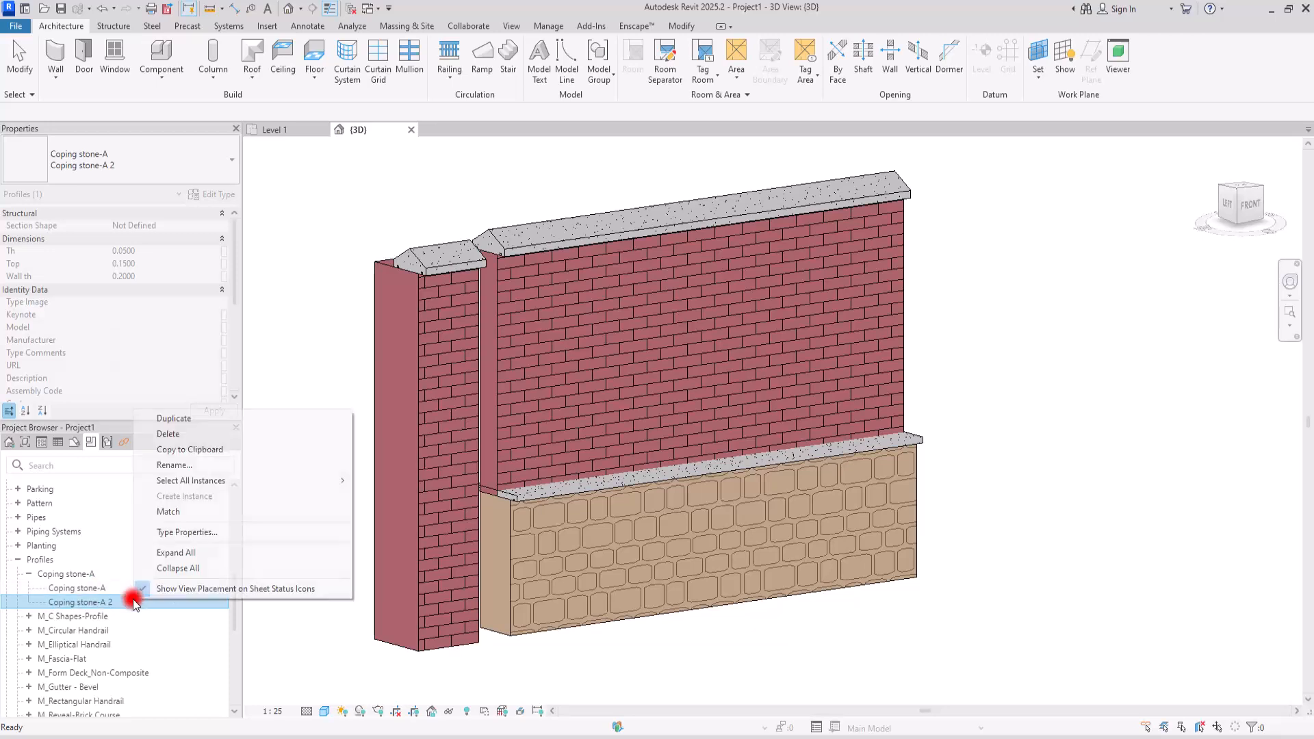
left_click(199, 532)
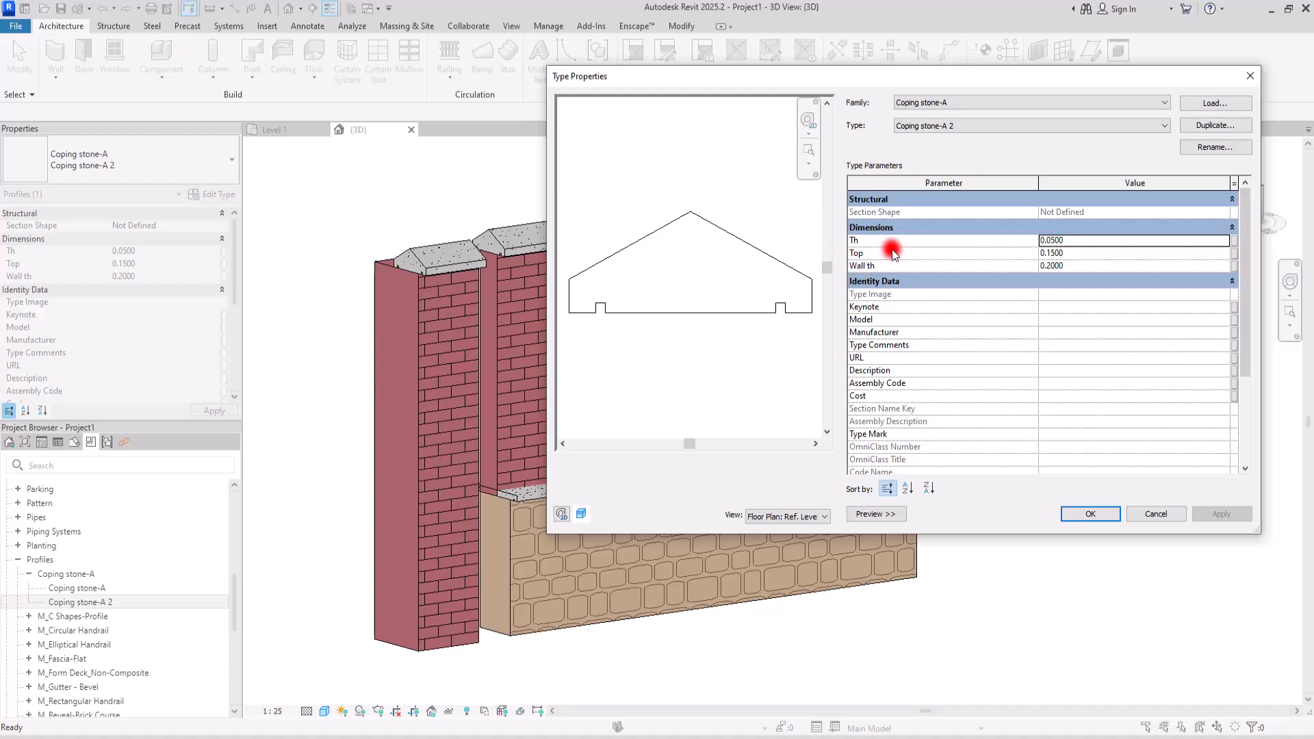
left_click(1075, 270)
double_click(1049, 267)
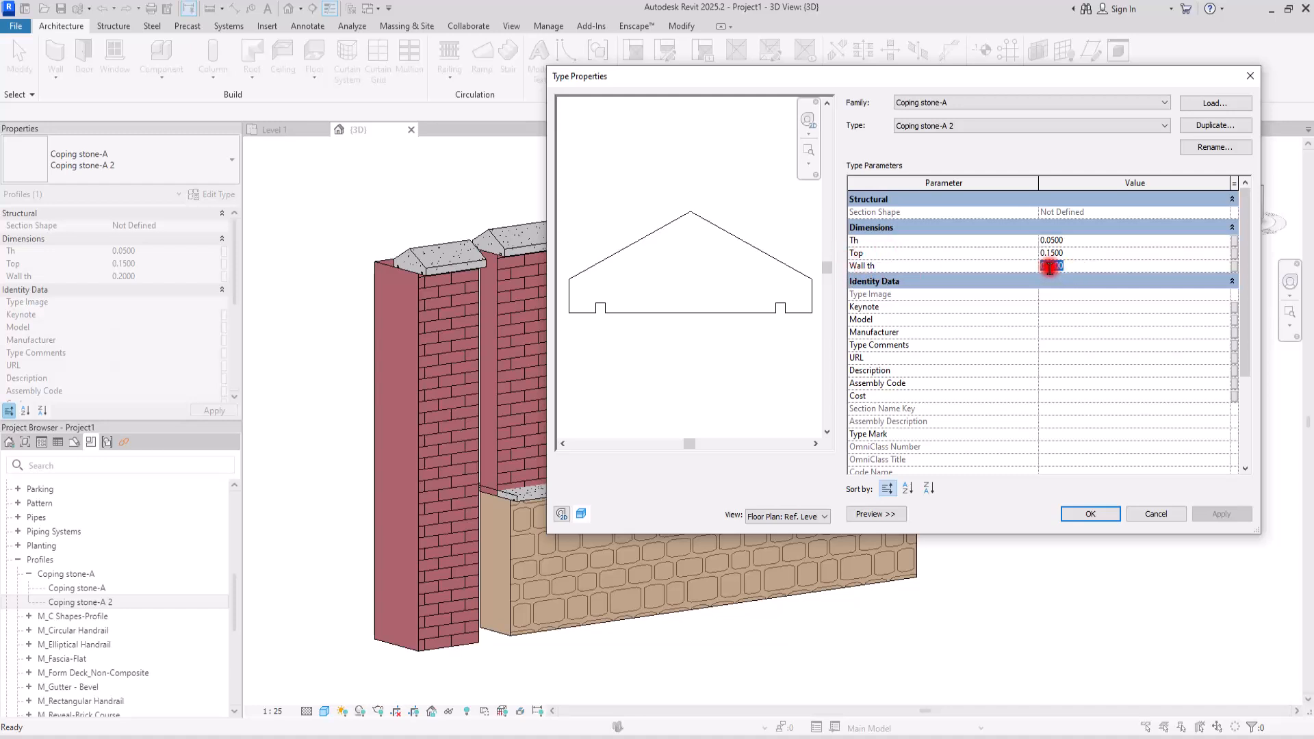
type("55")
key("Return")
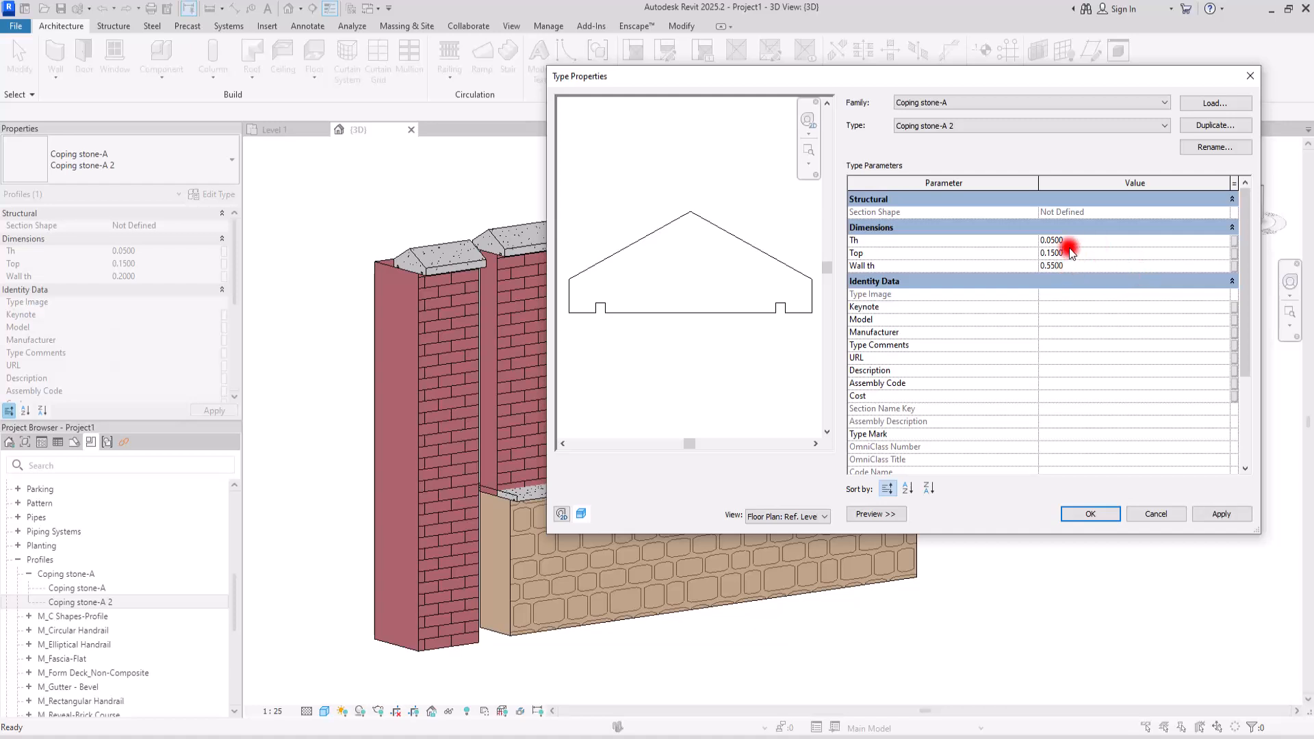
left_click_drag(1050, 254, 1121, 265)
double_click(1047, 240)
left_click_drag(1049, 240, 1103, 243)
left_click(1097, 514)
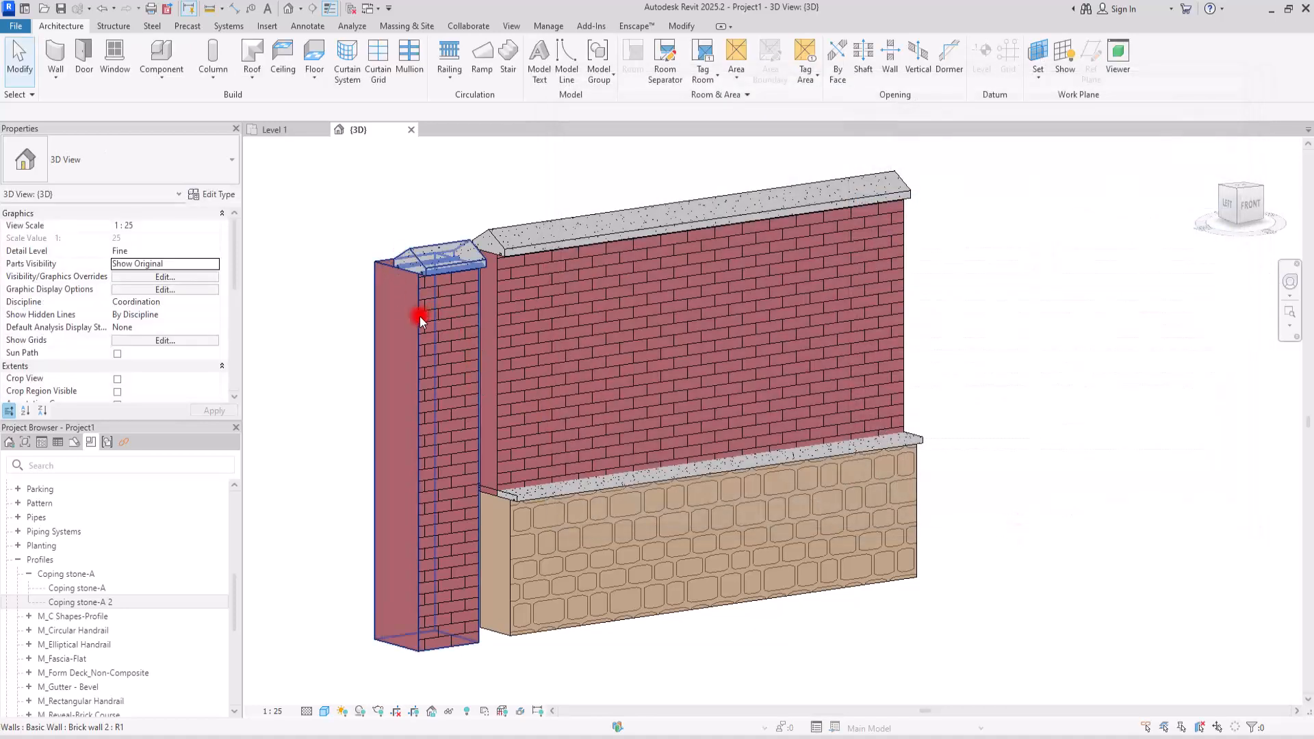
Open the structure of the pillar's Brick wall 2 type with a section preview showing the coping.
left_click(420, 316)
left_click(201, 194)
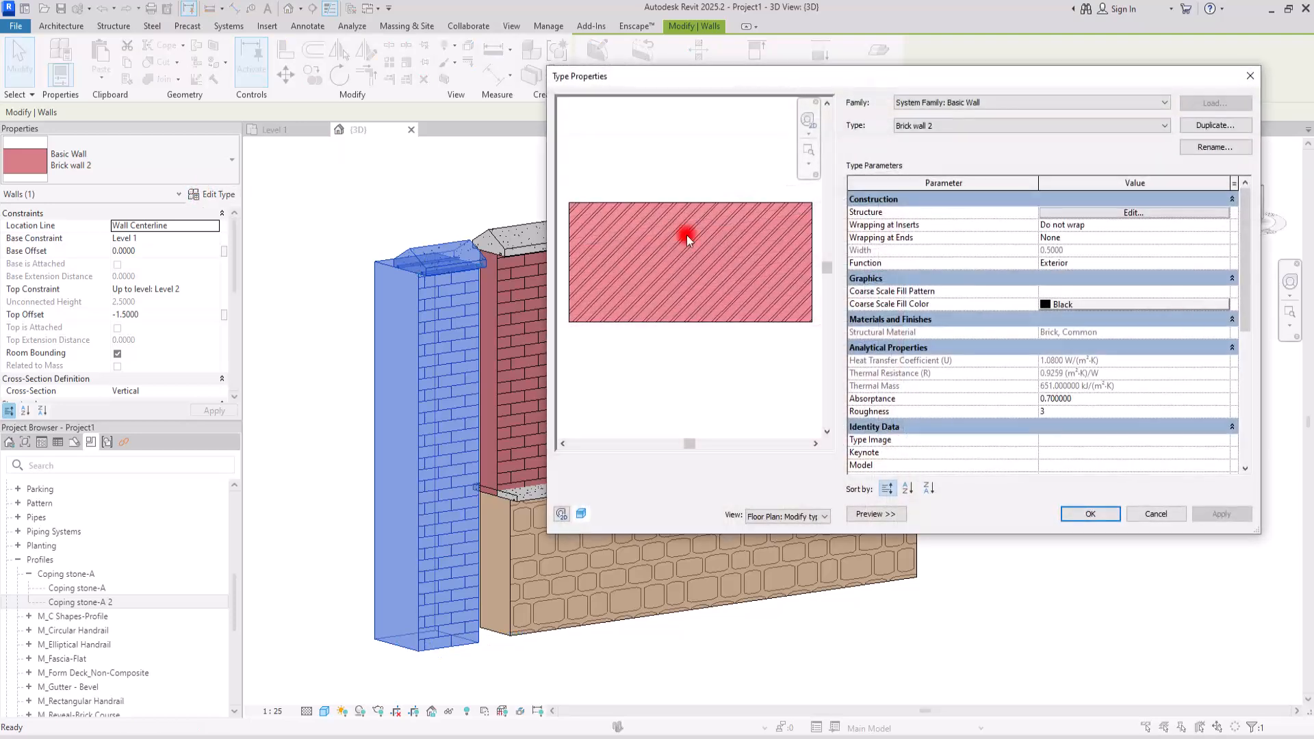
left_click(1098, 213)
left_click(1099, 215)
left_click(765, 516)
left_click(754, 539)
scroll(711, 115, "up", 3)
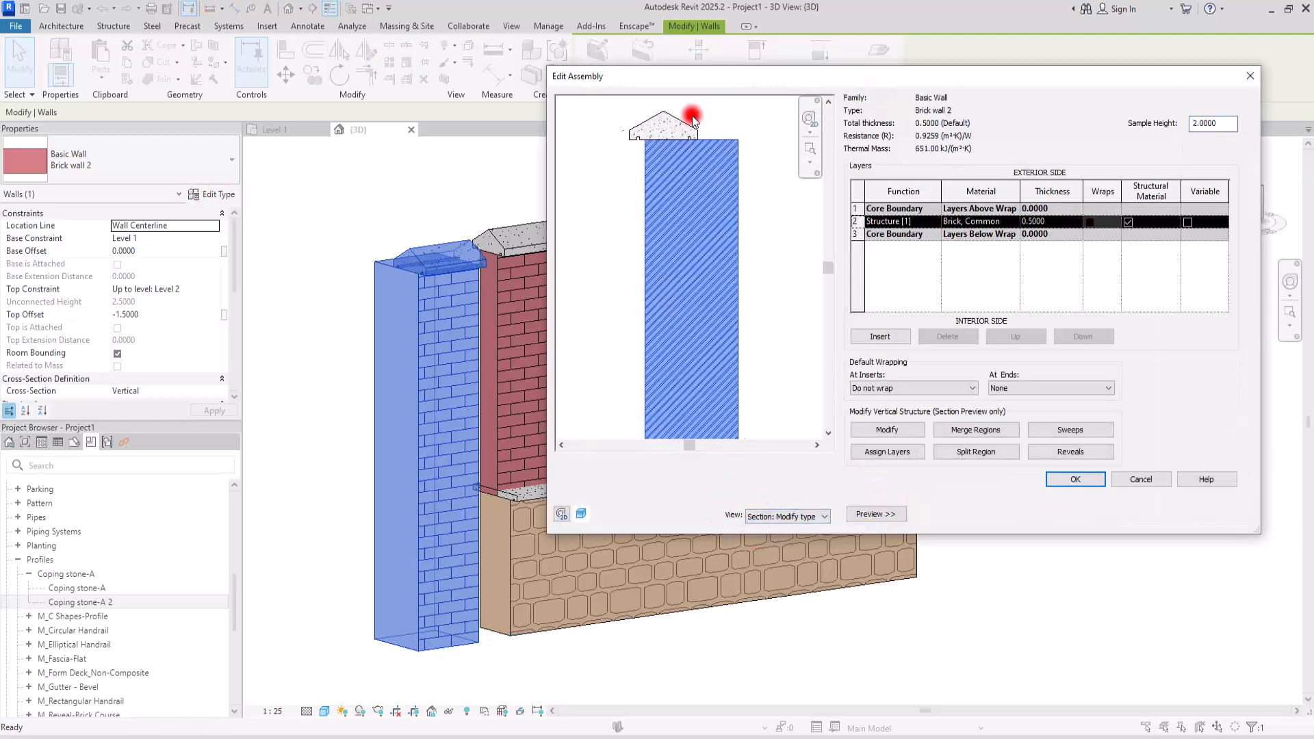
middle_click_drag(696, 226, 708, 286)
Change the profile of the pillar's wall sweep to Coping stone-A : Coping stone-A 2 and apply it.
left_click(945, 436)
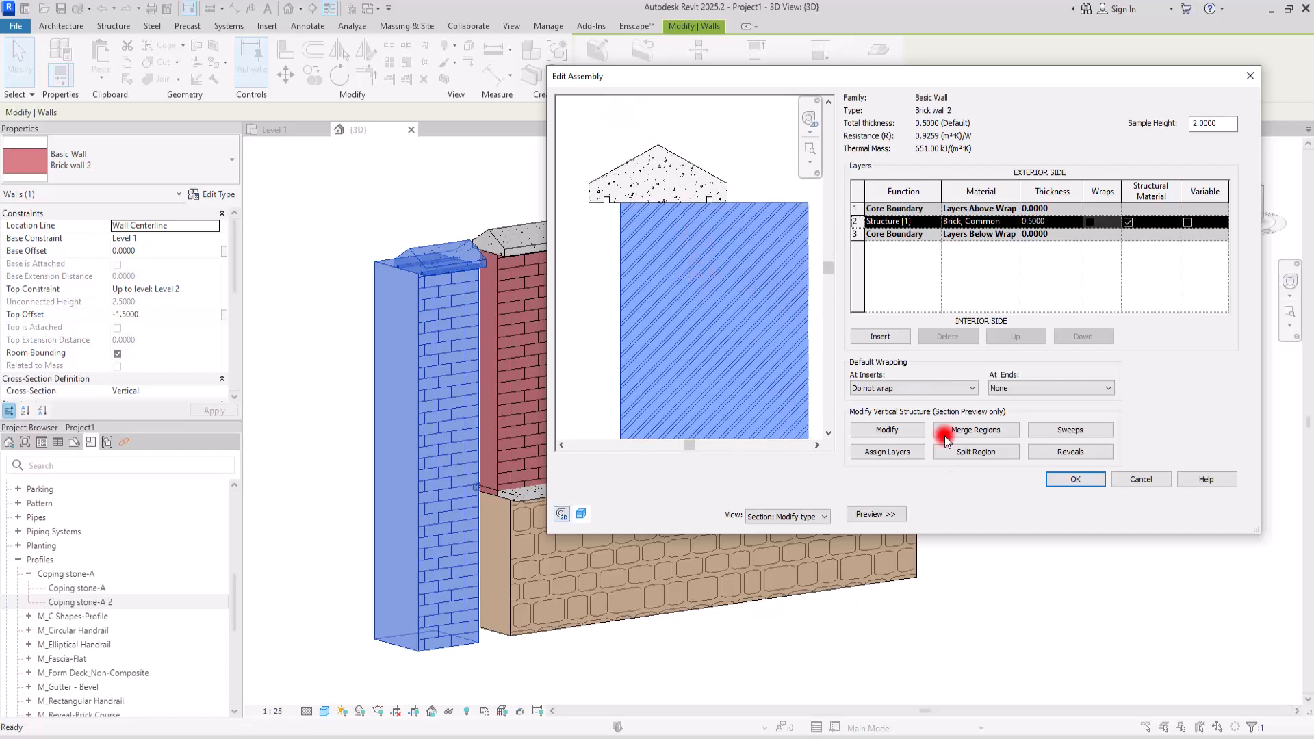
left_click(1071, 429)
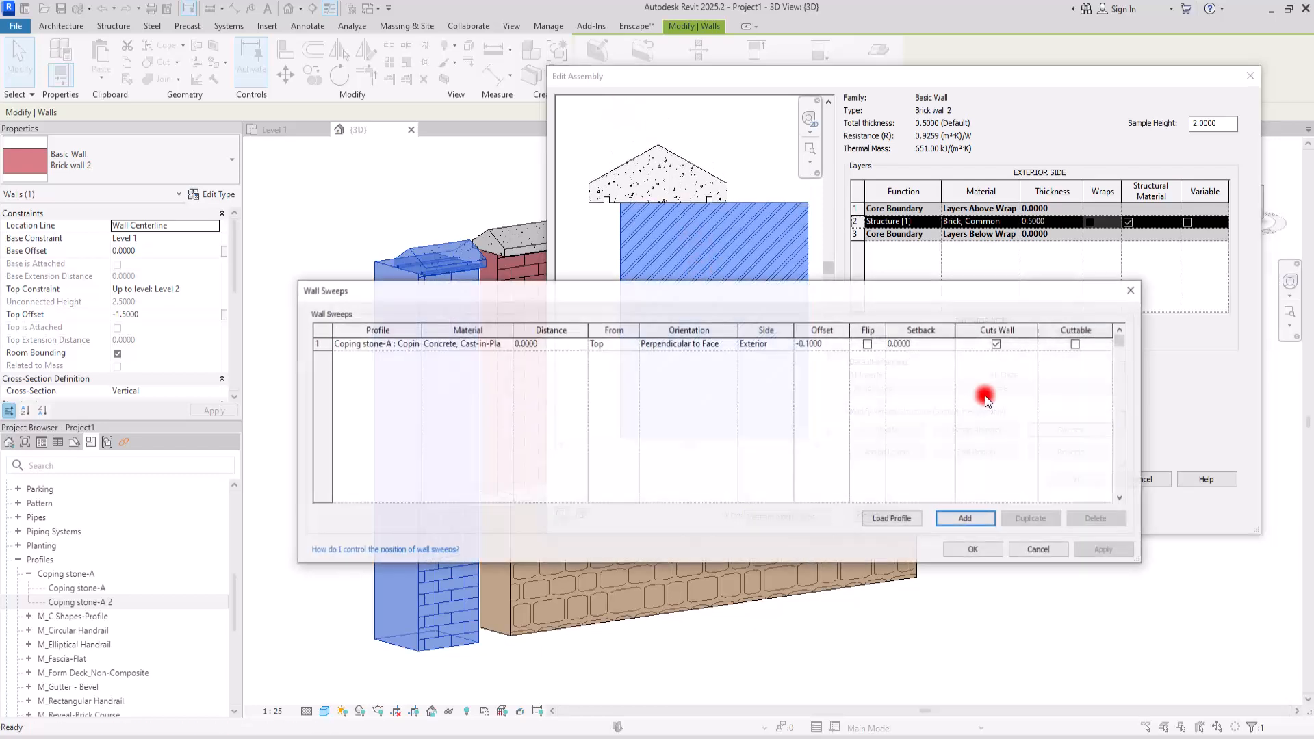
left_click(421, 349)
left_click(414, 344)
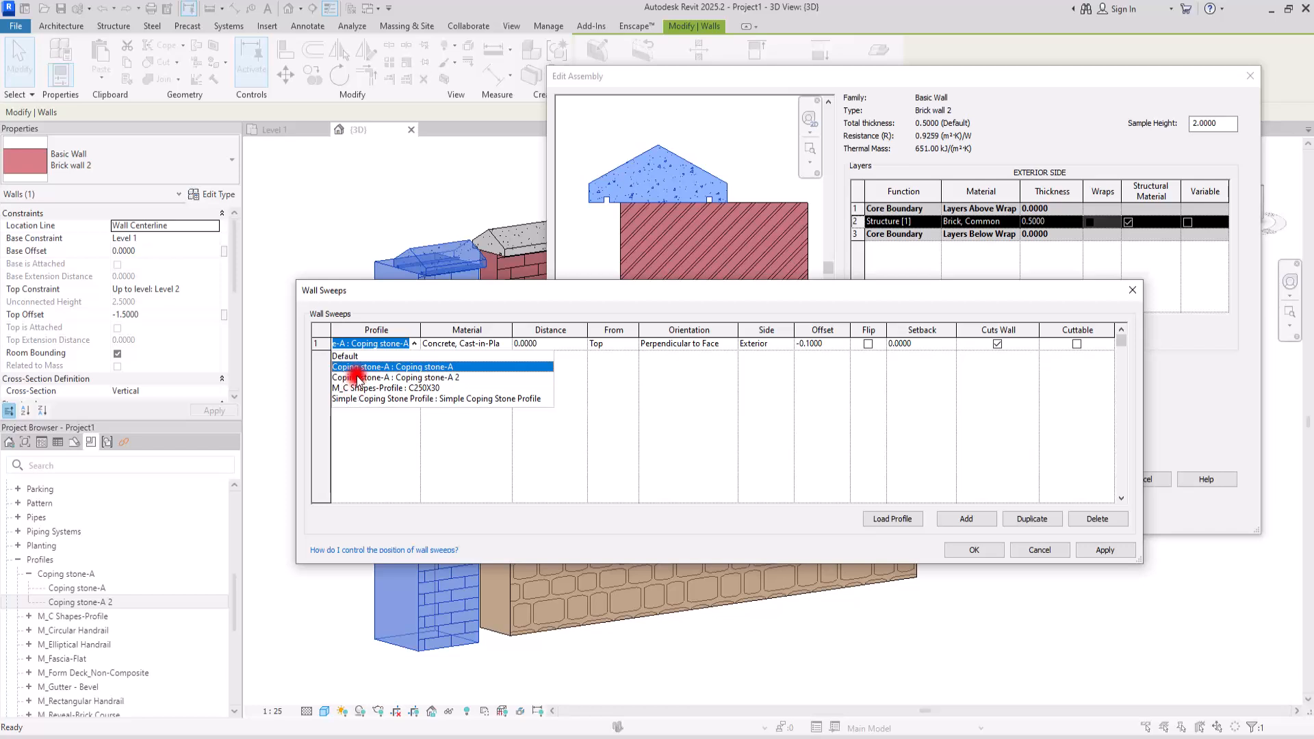
left_click(451, 377)
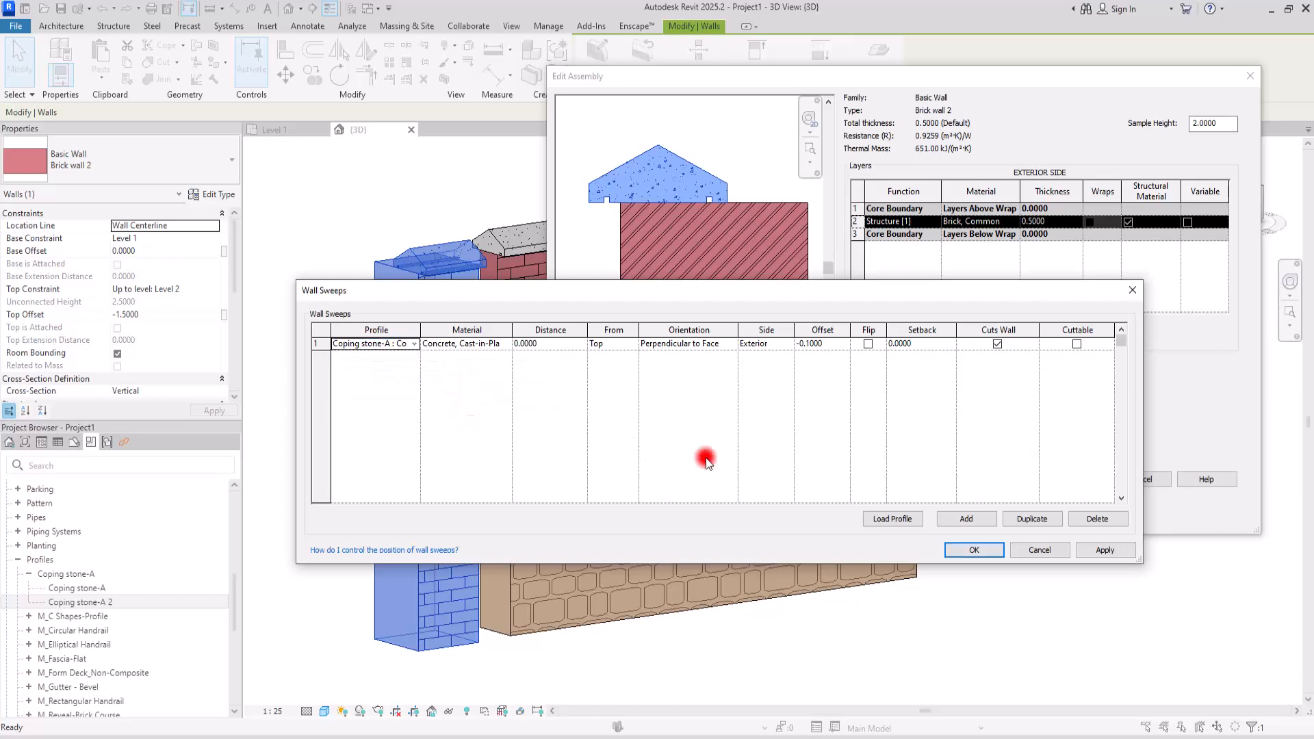
left_click(1107, 550)
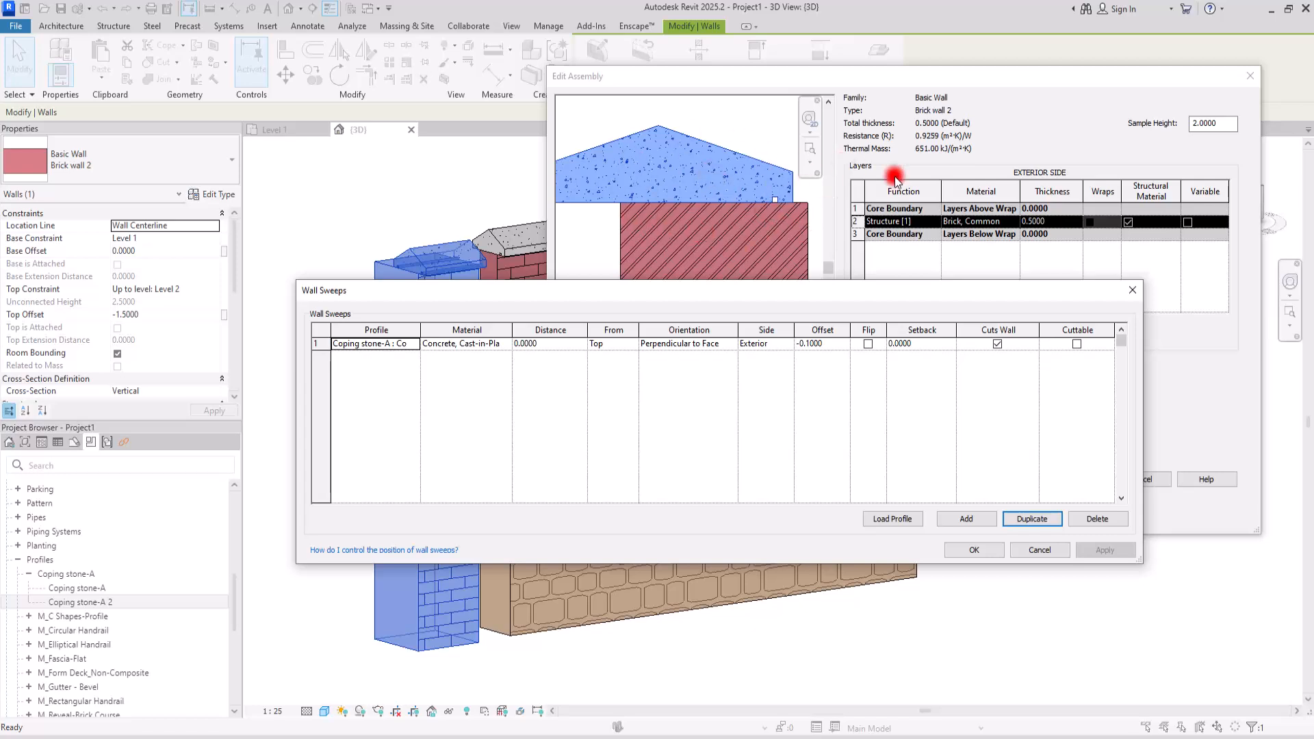
Set the offset of the pillar's coping sweep to 0 and apply it.
left_click(829, 344)
double_click(830, 343)
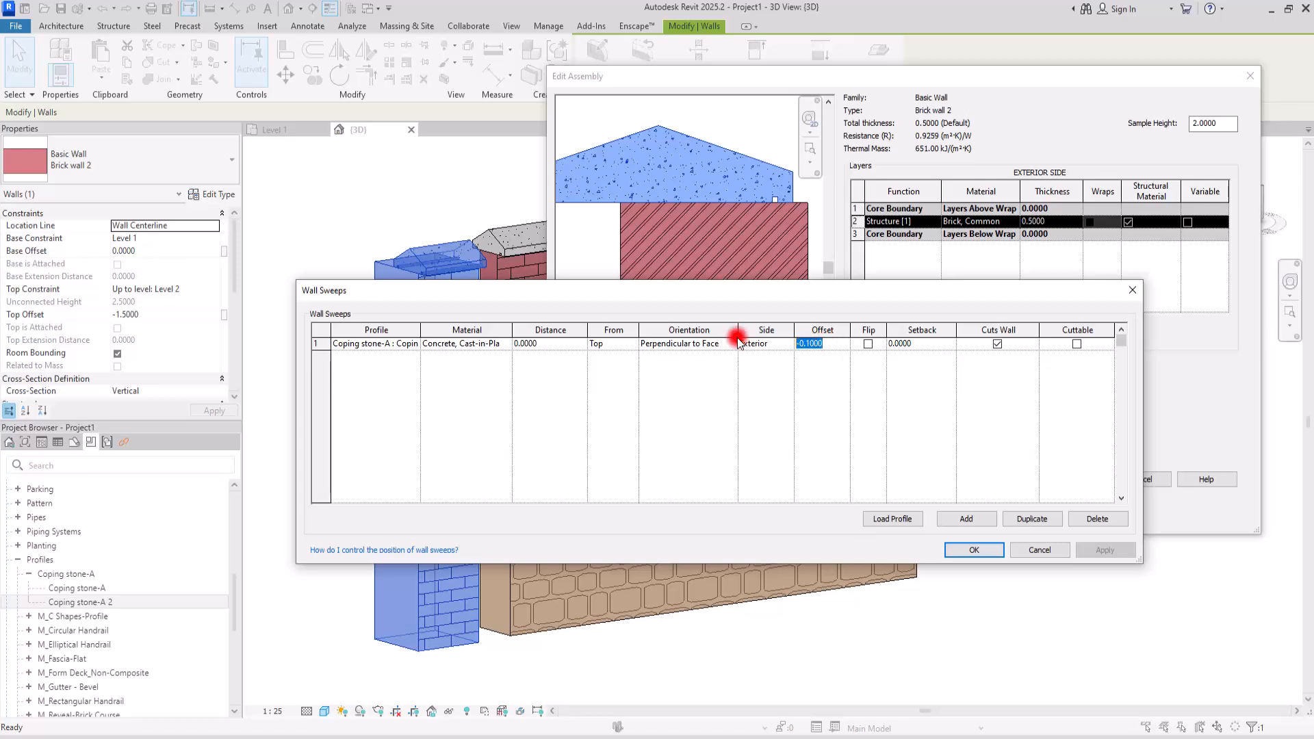
type("0")
key("Tab")
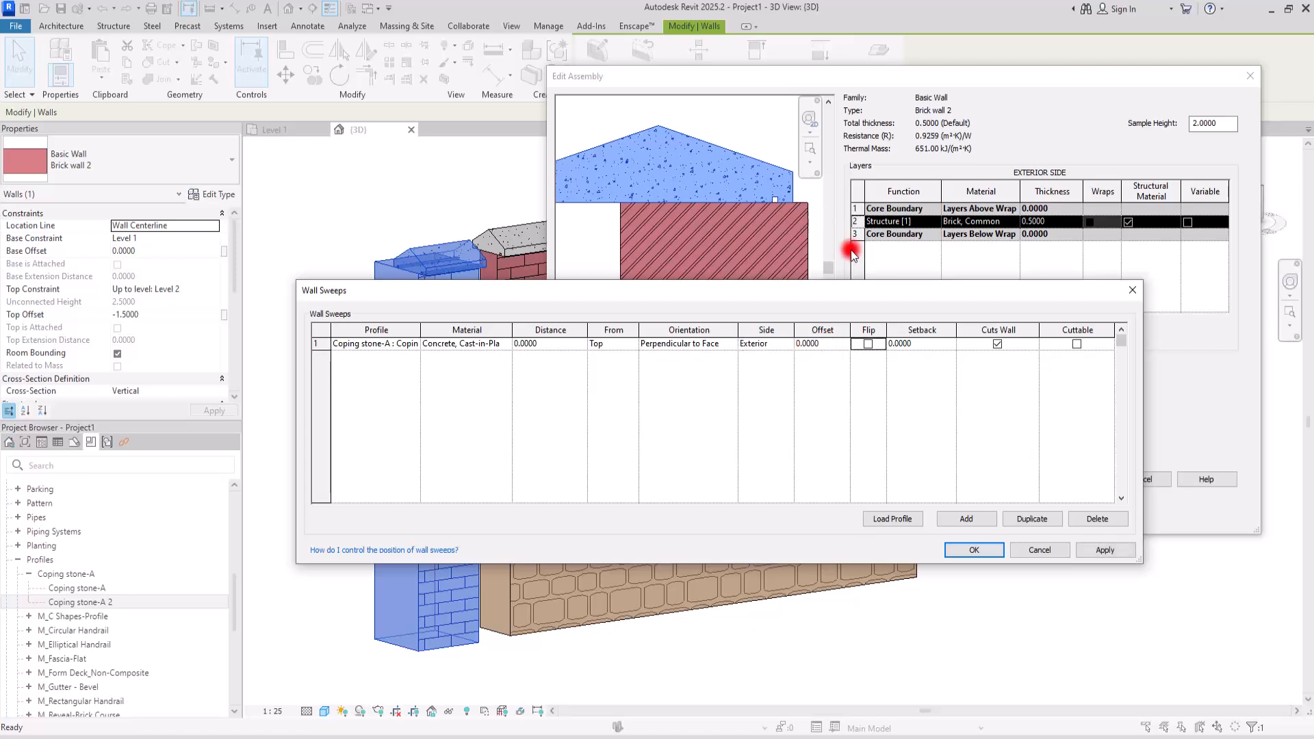
left_click(1106, 548)
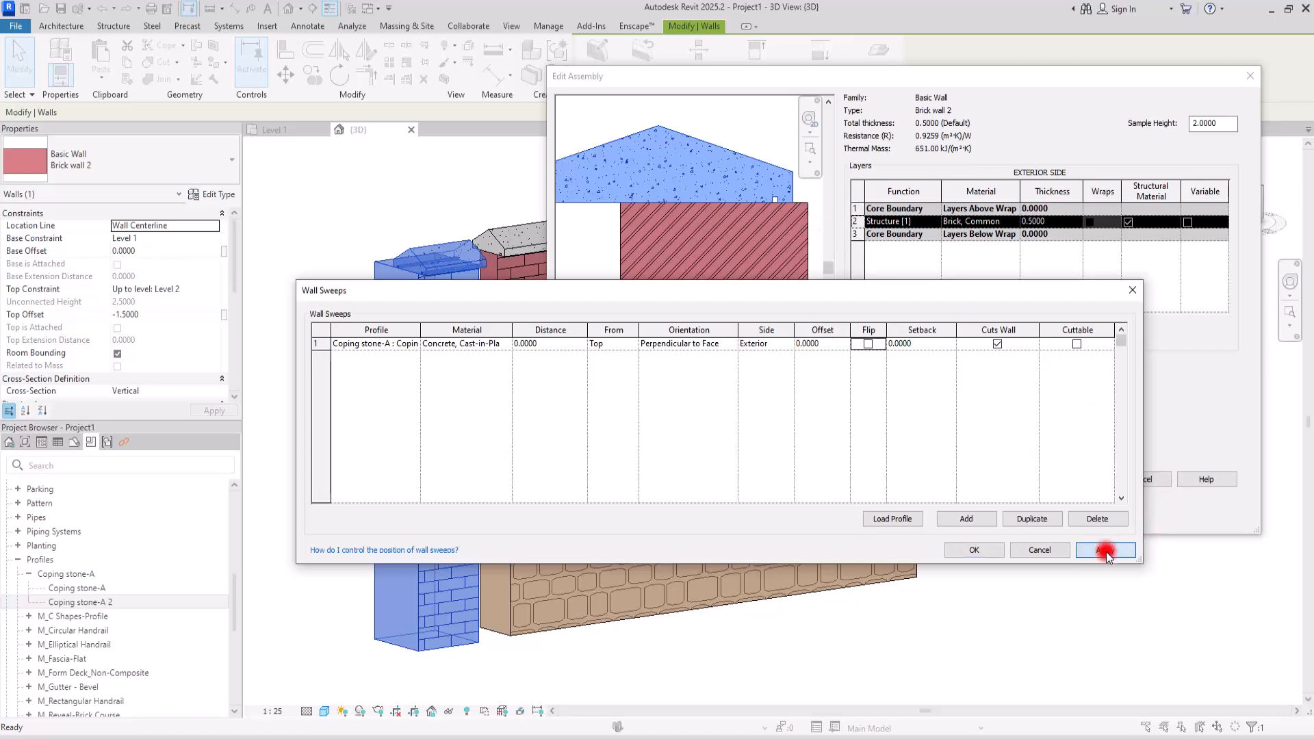
Give the coping sweep a negative offset that centres it on the pillar, and accept the wall type changes.
double_click(827, 342)
type("-")
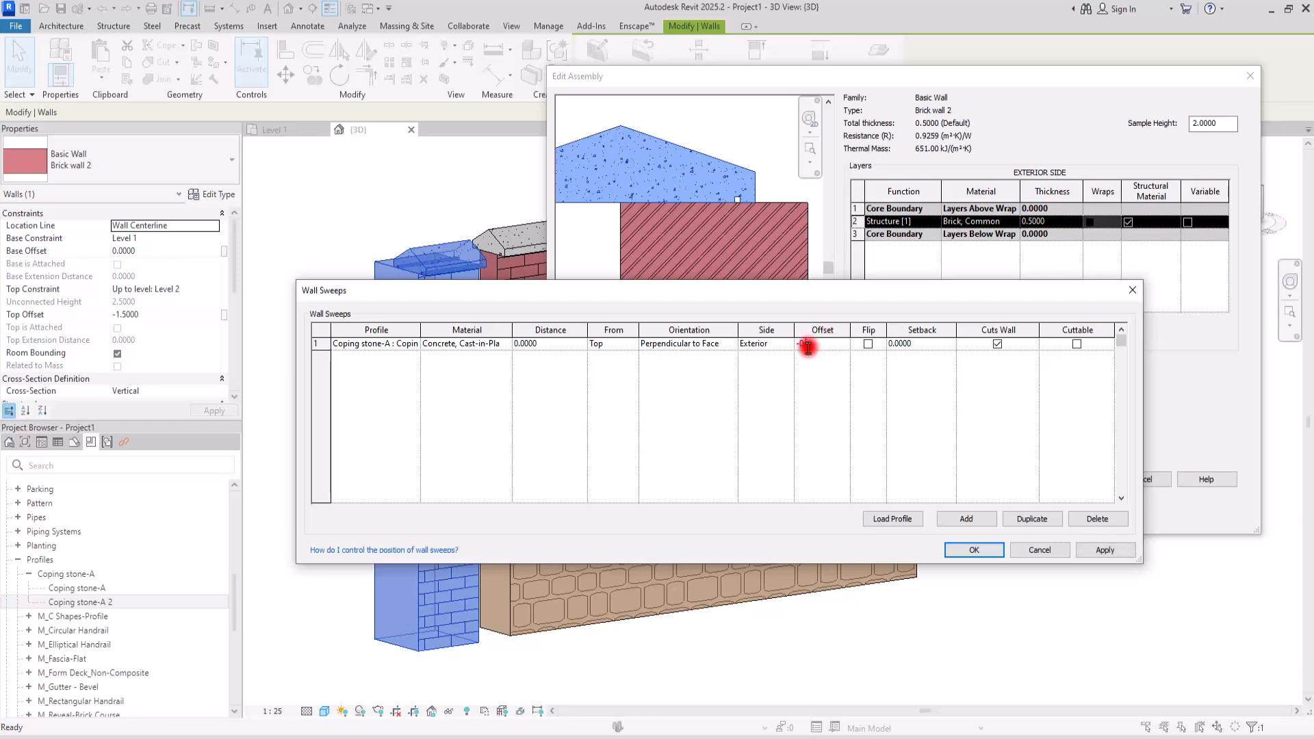
left_click(1105, 549)
left_click(974, 550)
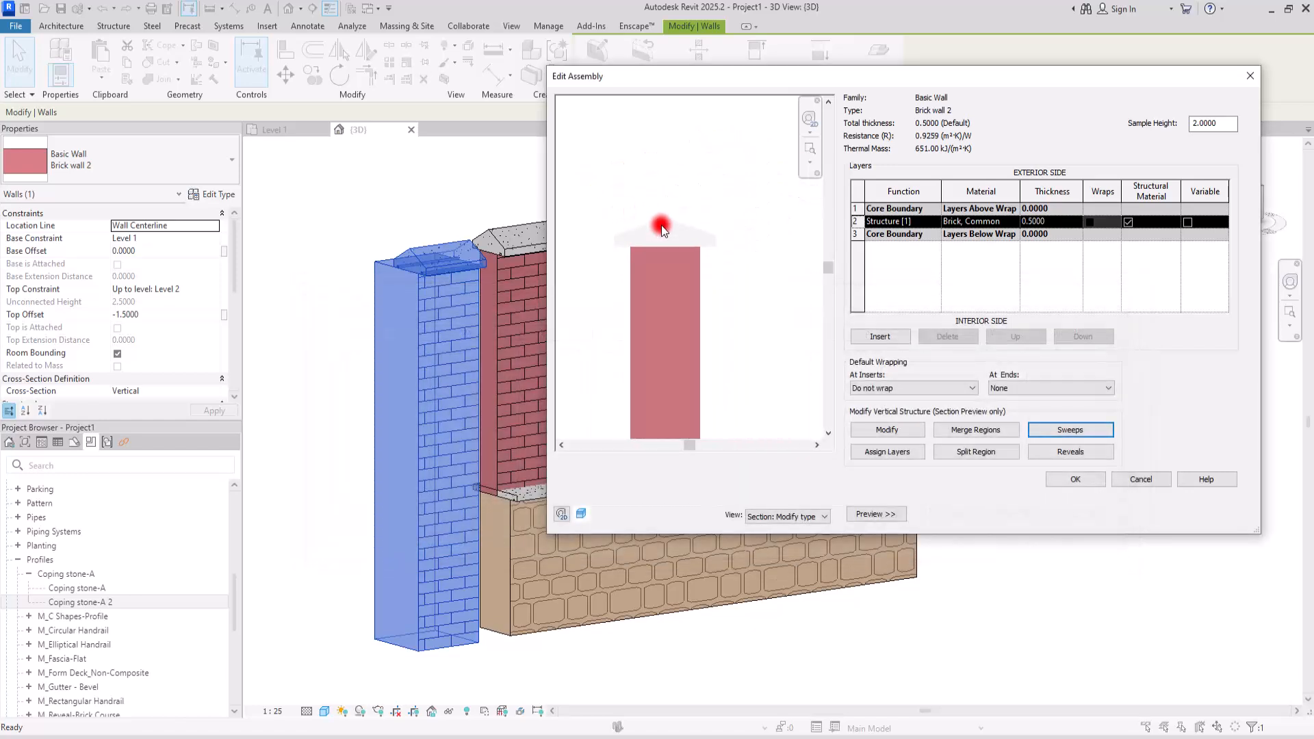
left_click(1075, 479)
left_click(1088, 512)
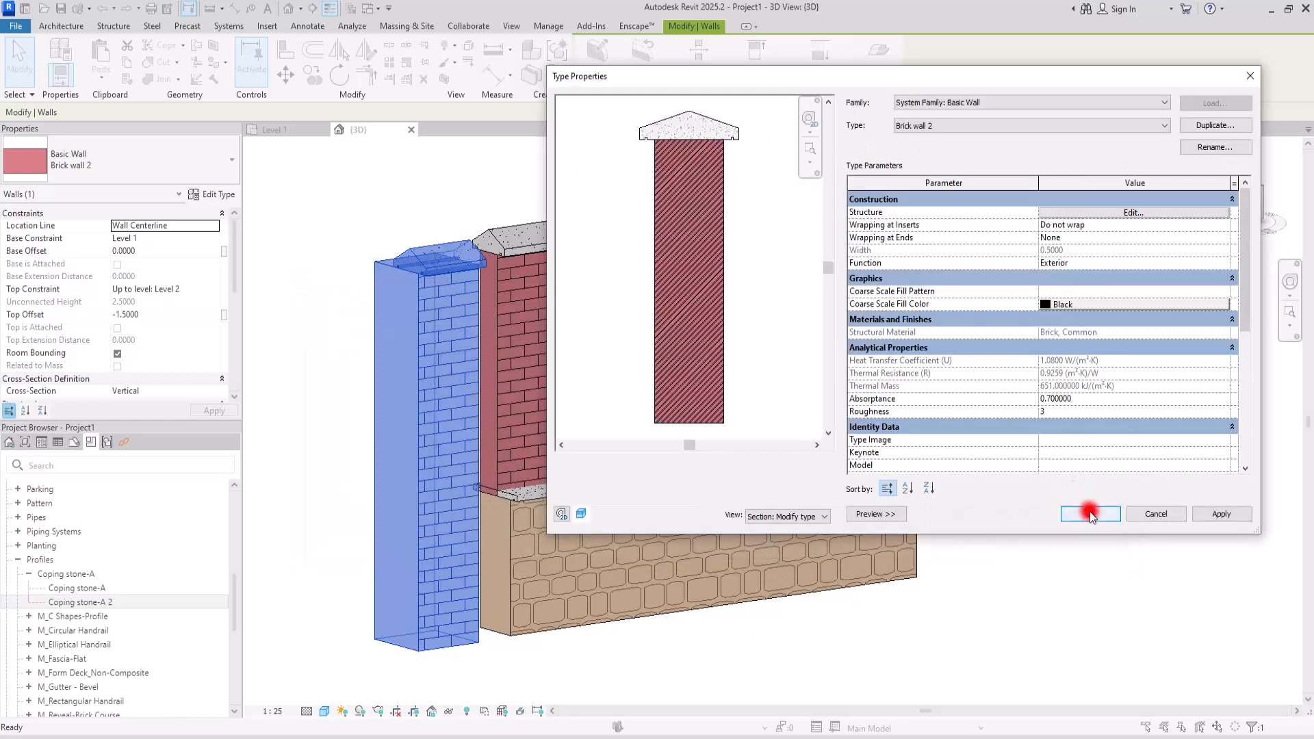
left_click(940, 534)
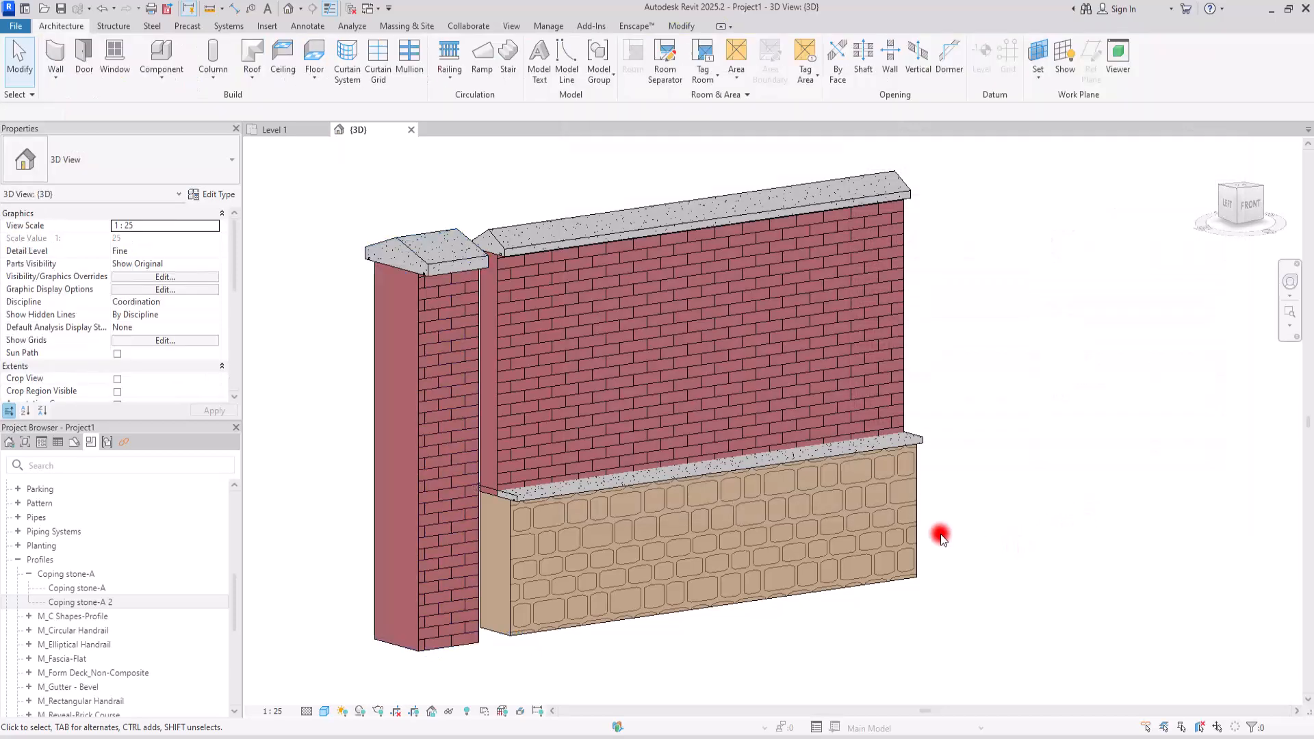
Move the brick pillar in the Level 1 plan so its corner meets the end corner of the stacked wall.
left_click(267, 130)
left_click(410, 343)
left_click(285, 74)
left_click(479, 337)
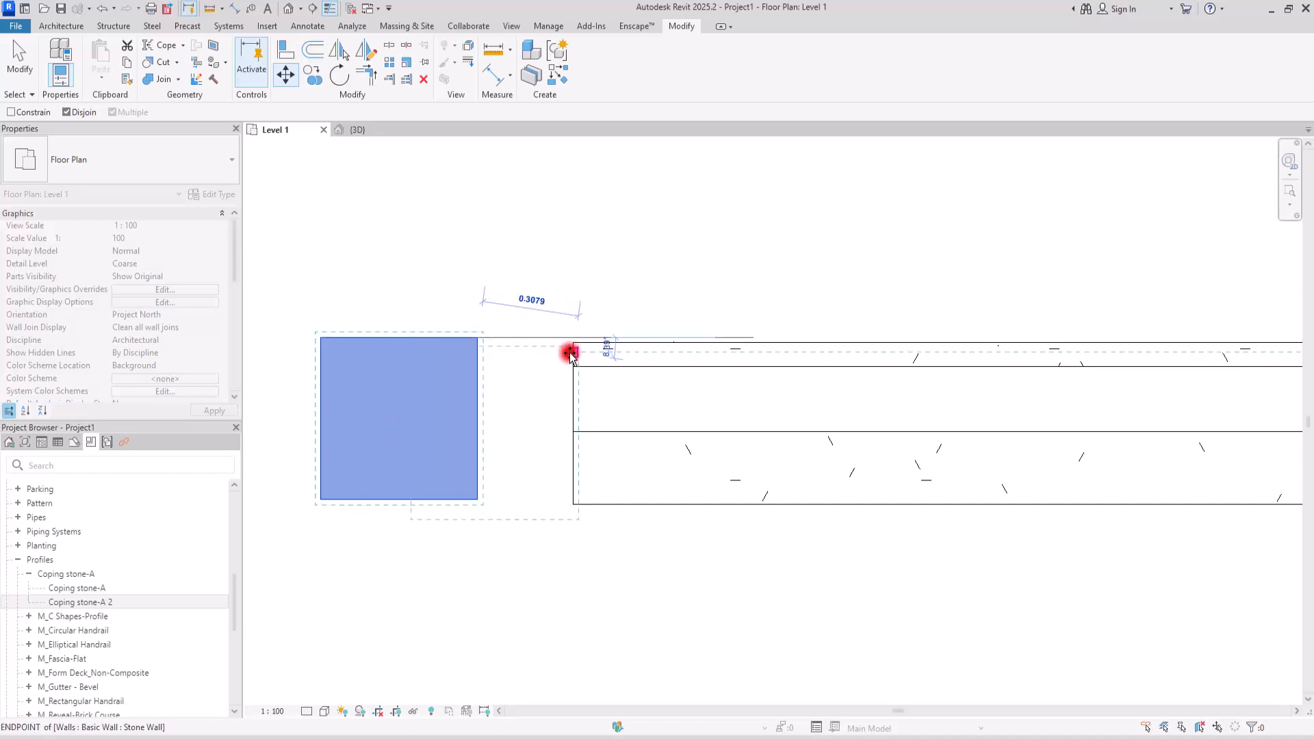
scroll(568, 352, "up", 5)
left_click(596, 290)
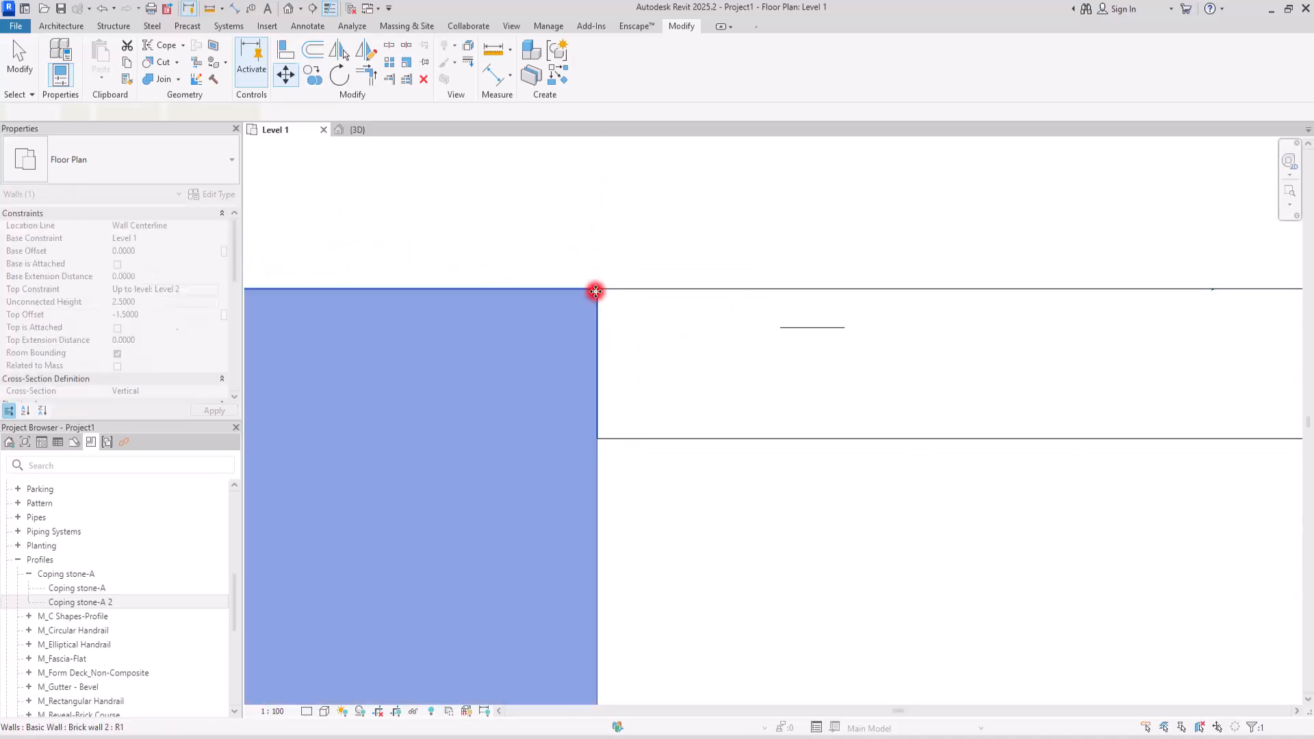
scroll(595, 294, "down", 3)
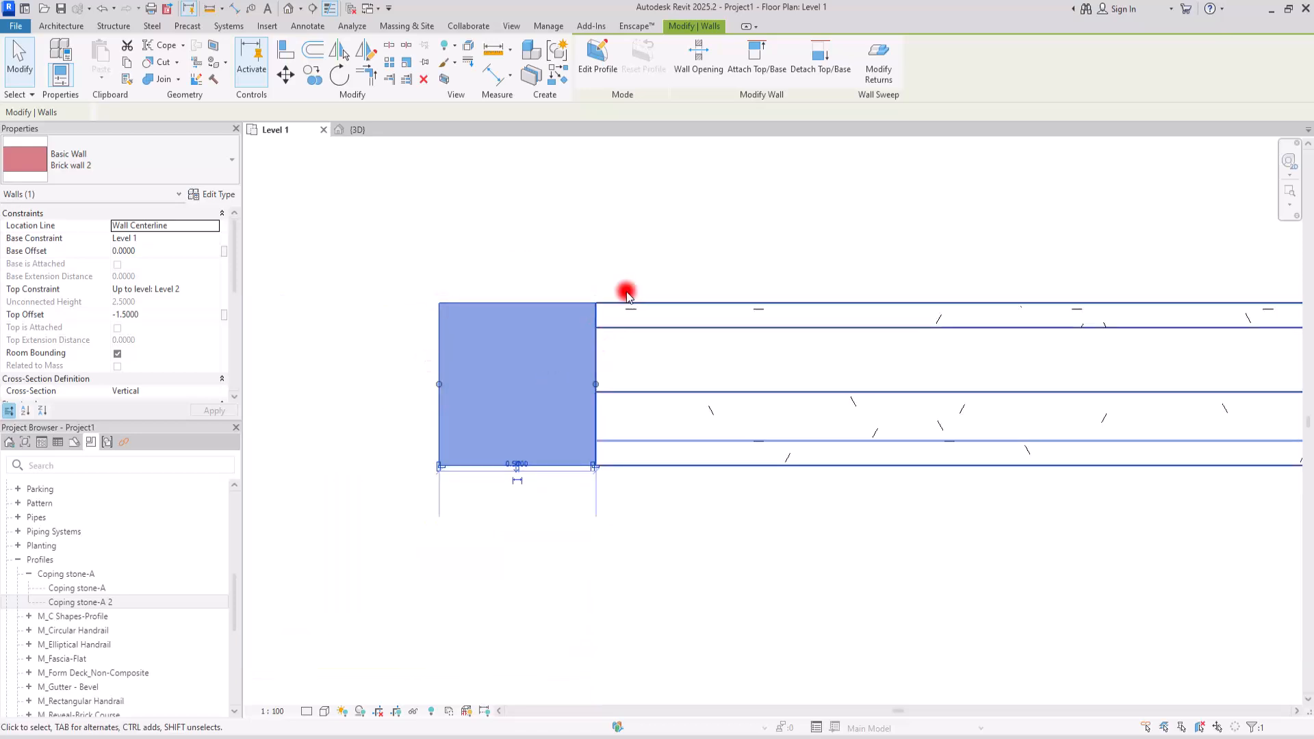
Shorten the stacked wall from its free end in the 3D view to about 2.58 m.
left_click(353, 130)
left_click(343, 404)
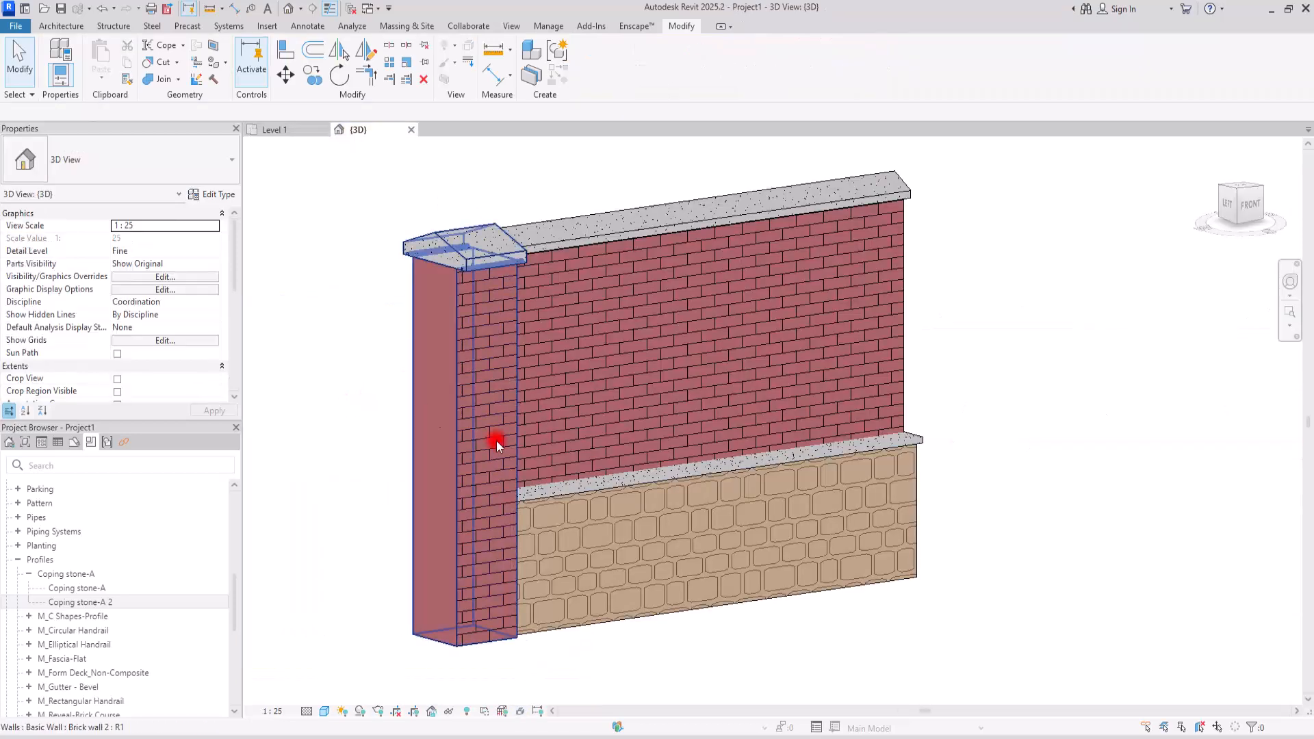
mouse_move(922, 582)
middle_mouse_down("shift")
mouse_move(683, 606)
mouse_move(904, 520)
middle_mouse_up("shift")
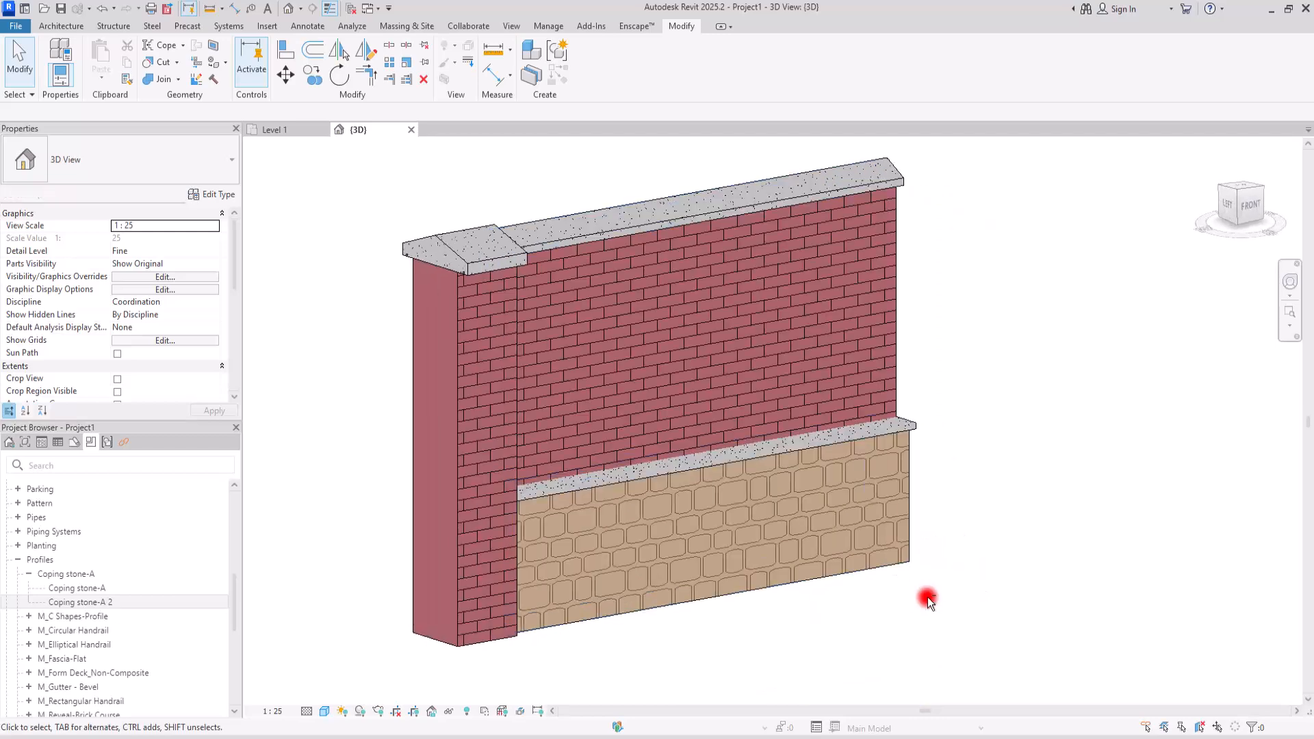
left_click(762, 455)
key("Escape")
left_click(898, 434)
left_click_drag(893, 556, 798, 572)
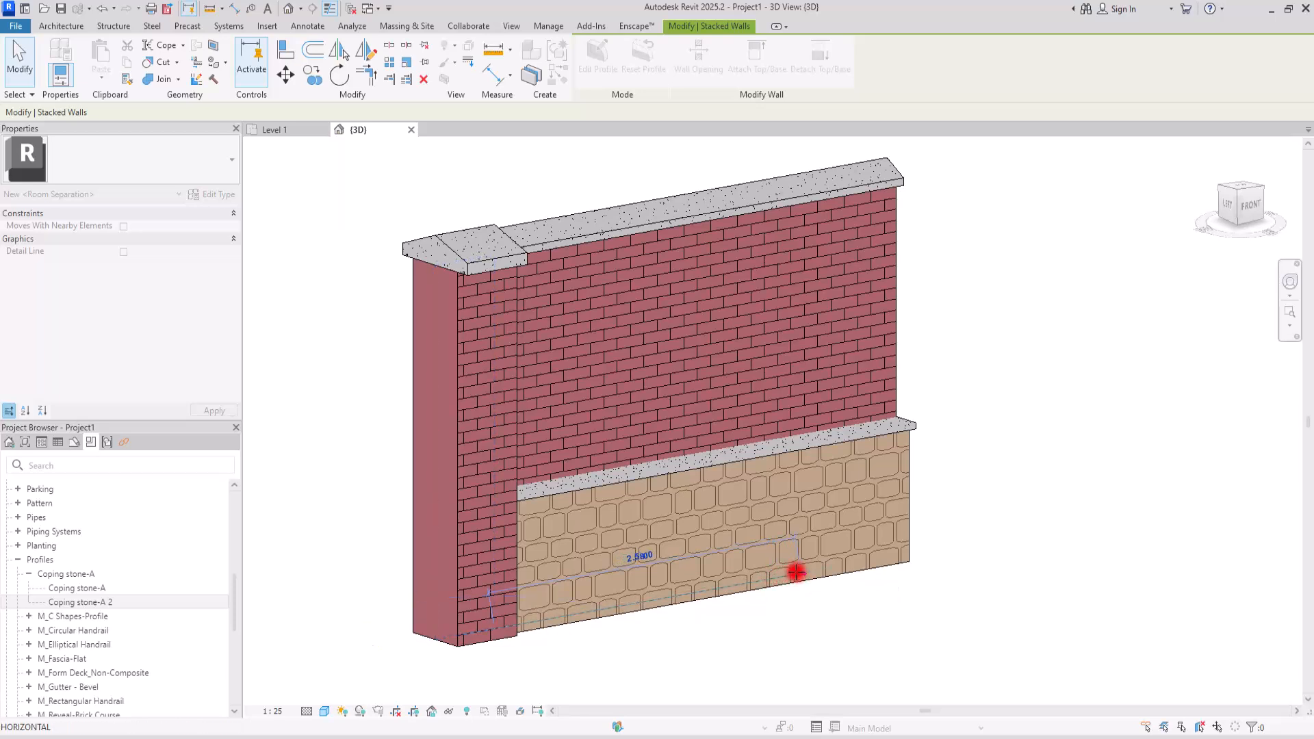
left_click(835, 577)
scroll(808, 533, "down", 2)
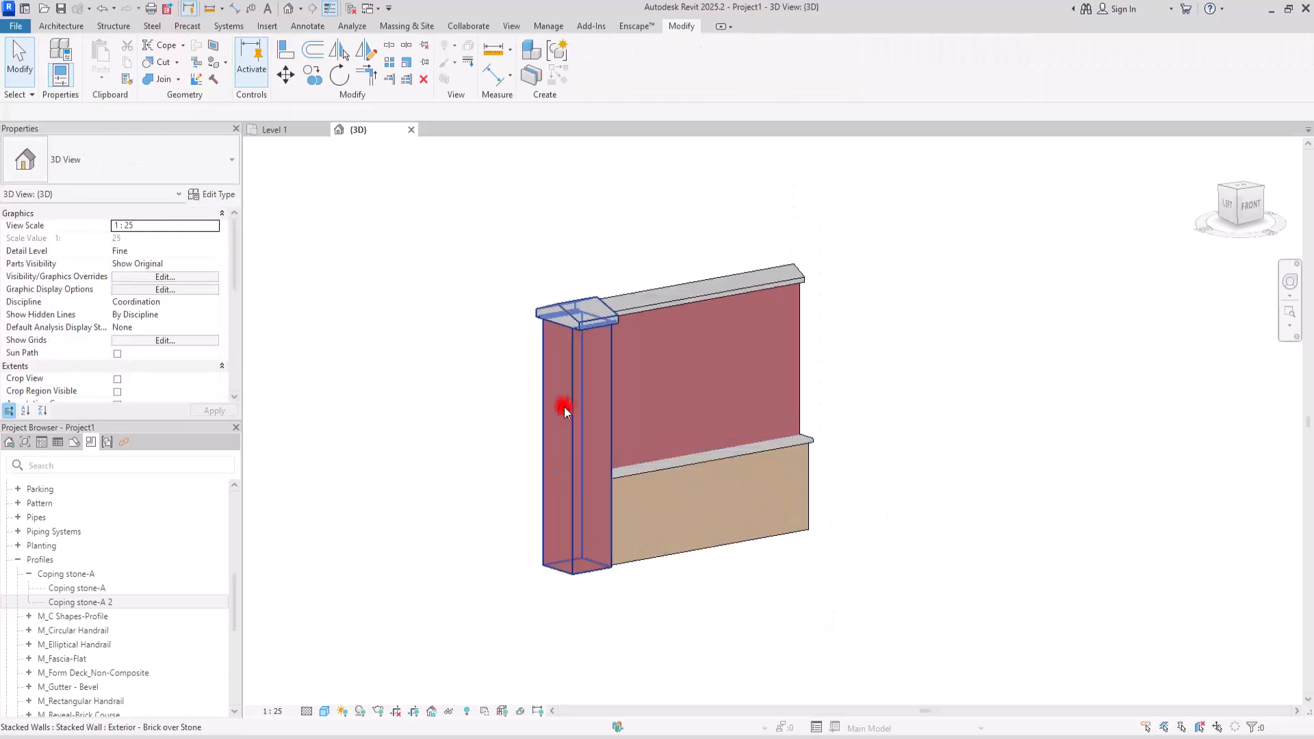
Copy the brick pillar in the Level 1 plan to the opposite end of the stacked wall.
left_click(543, 349)
left_click(272, 129)
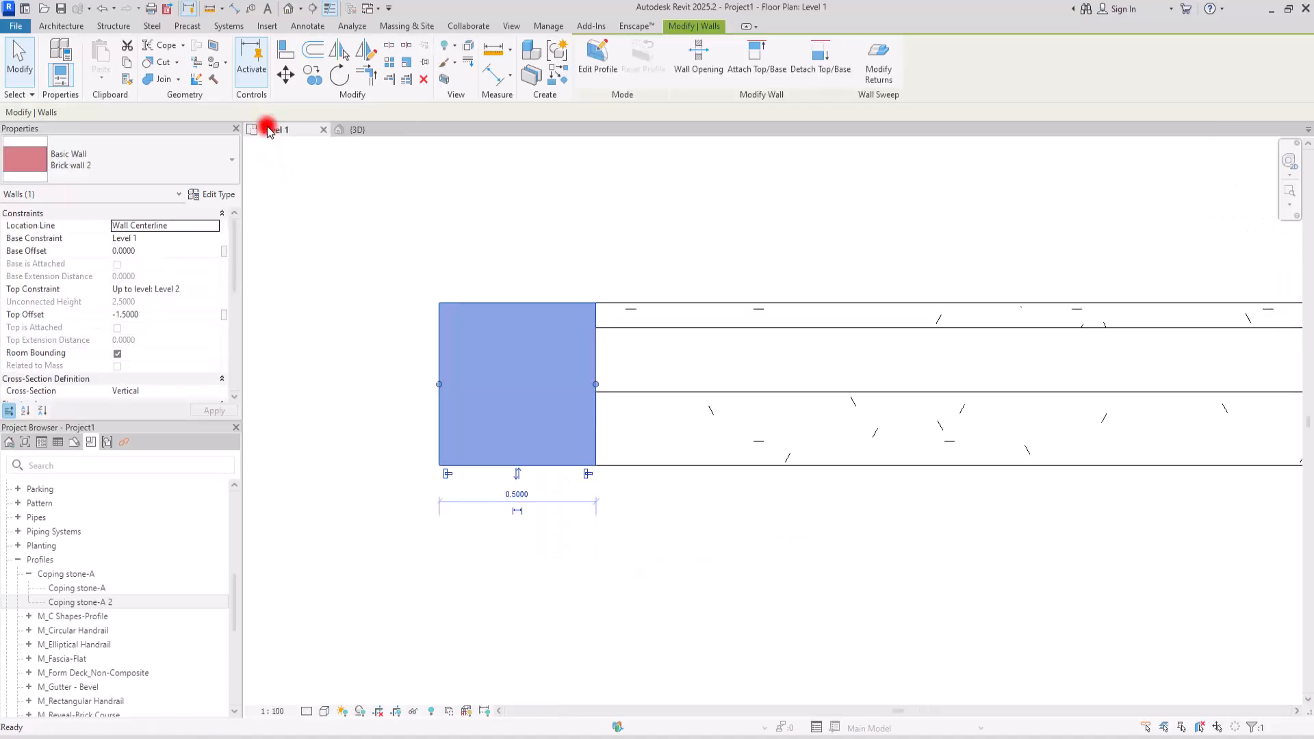
left_click(313, 74)
left_click(420, 299)
left_click(905, 299)
key("Escape")
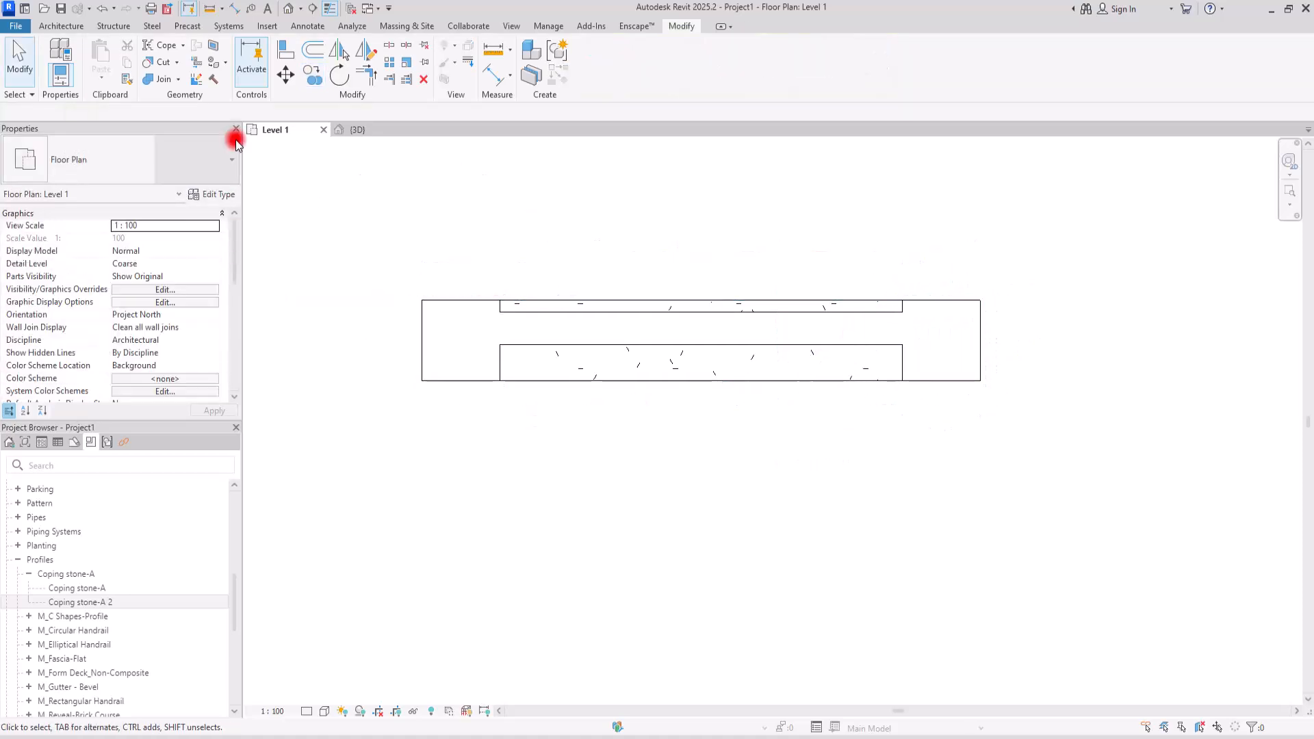
Extend the original pillar's coping sweep slightly beyond the pillar's outer end face in the 3D view.
left_click(352, 130)
middle_click_drag(798, 445, 537, 335, "shift")
left_click(536, 334)
scroll(522, 349, "up", 5)
scroll(581, 379, "up", 3)
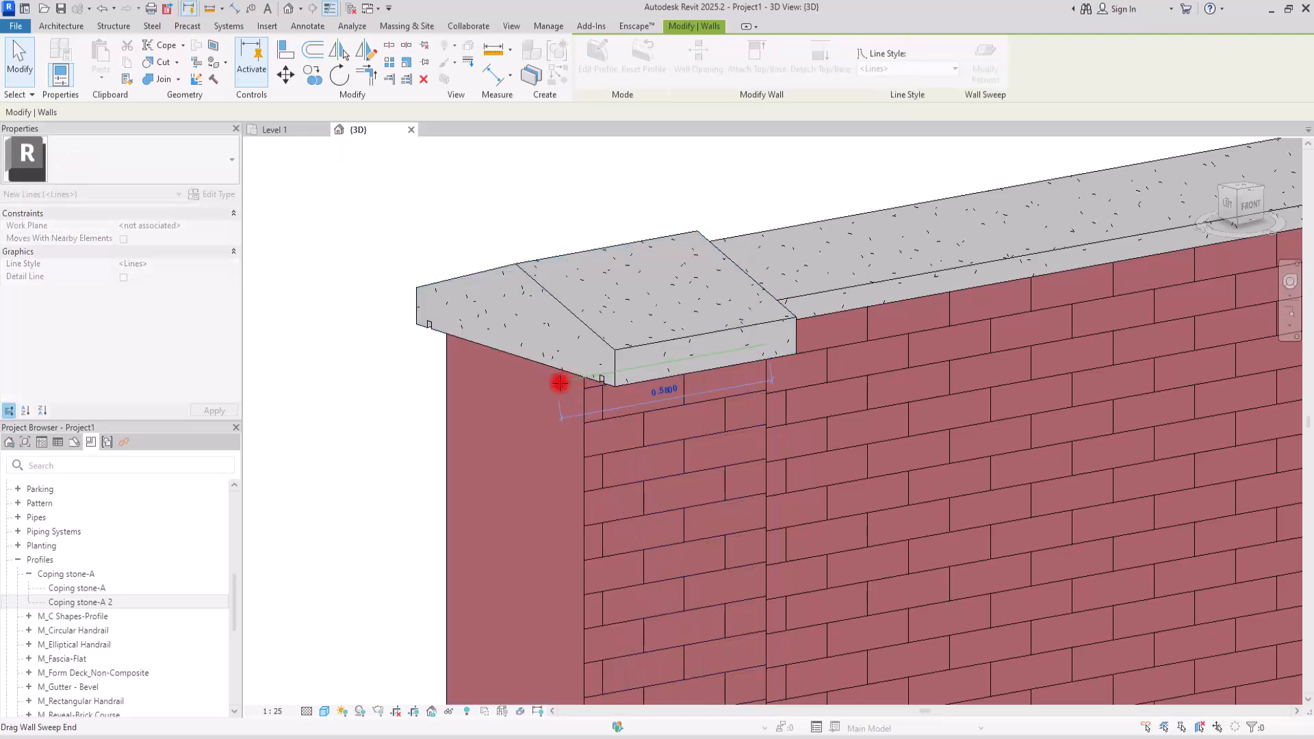
left_click(357, 370)
Extend the copied pillar's coping sweep slightly beyond its outer end face.
scroll(454, 343, "down", 4)
middle_click_drag(454, 343, 874, 199, "shift")
left_click(906, 167)
left_click_drag(972, 198, 986, 194)
left_click(1006, 217)
left_click(997, 191)
scroll(923, 260, "down", 3)
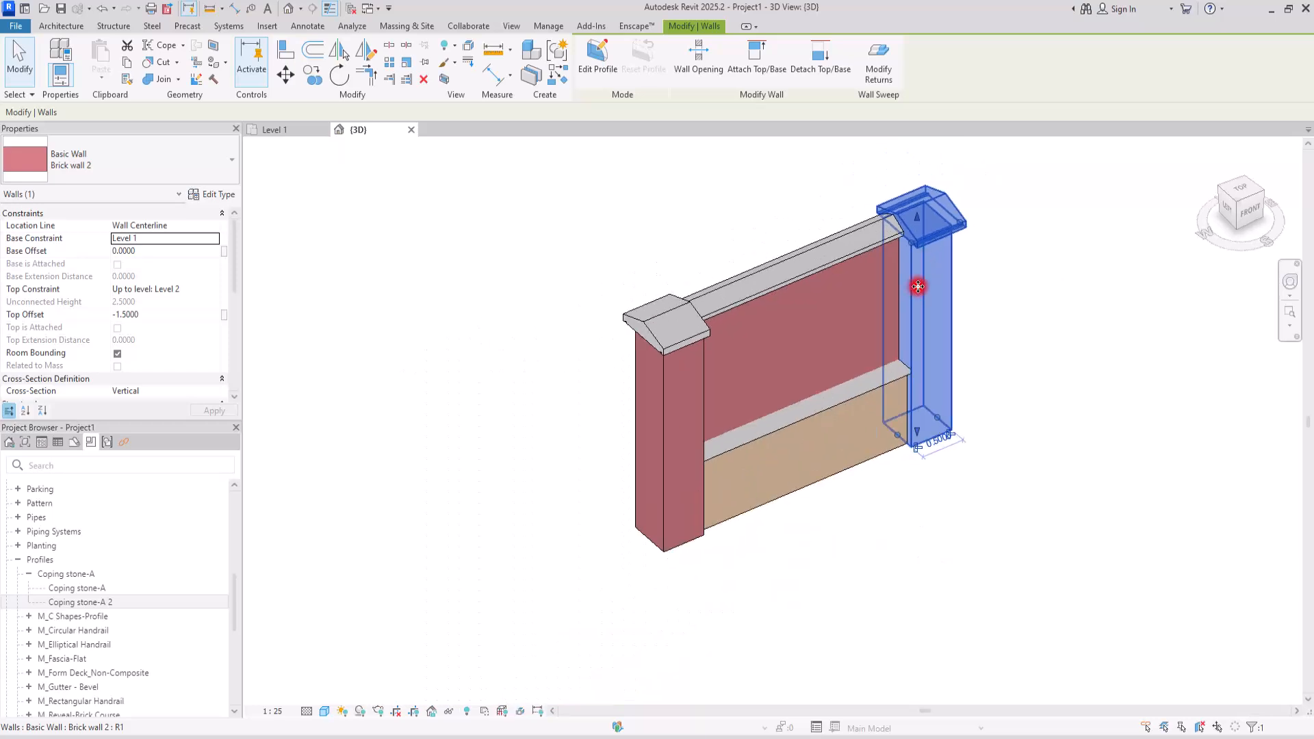
Set the Brick wall 2 type to wrap Both at inserts and Exterior at ends.
middle_click_drag(1030, 429, 1041, 358, "shift")
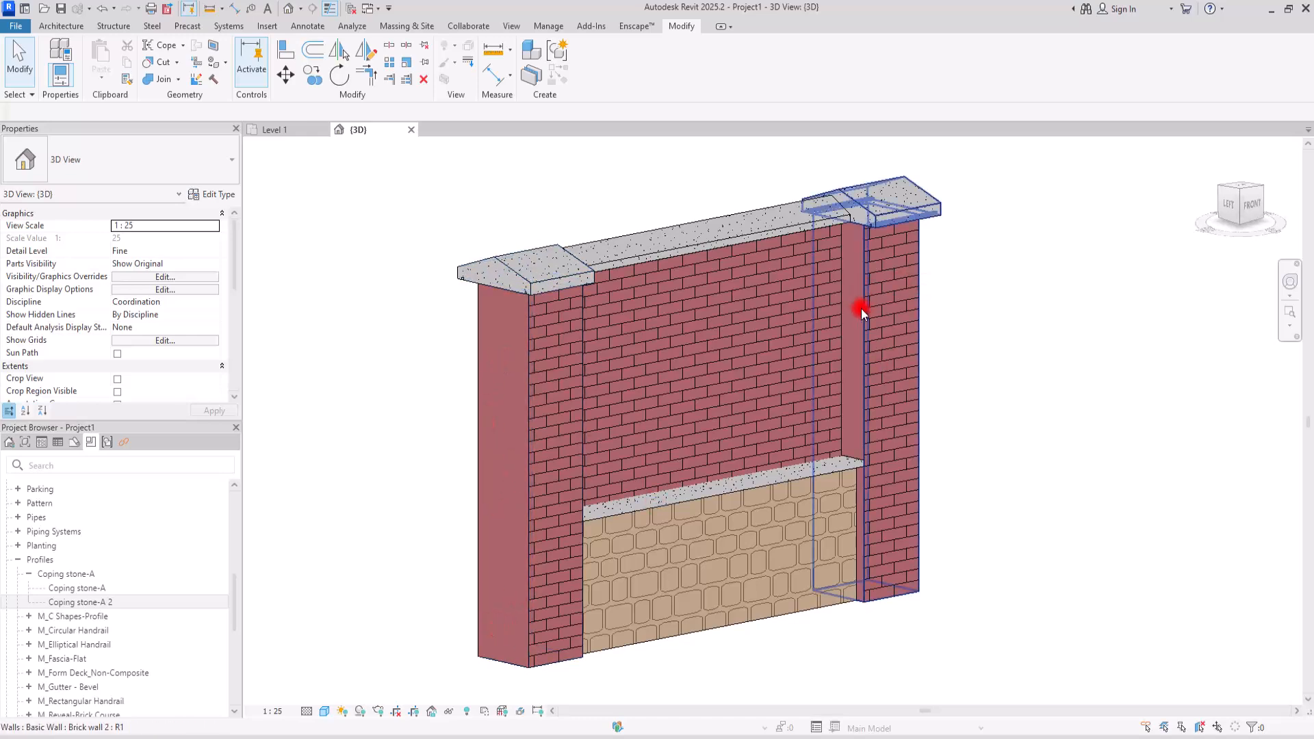
left_click(506, 360)
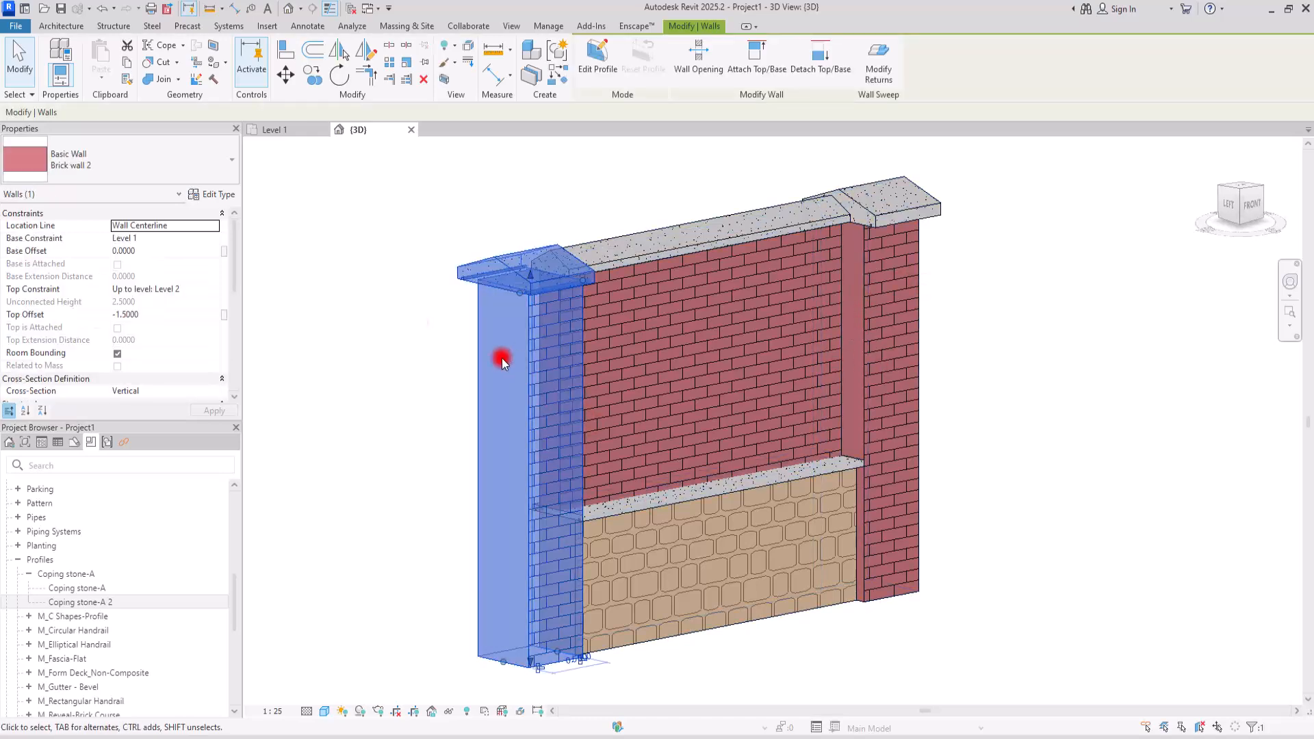
left_click(204, 194)
left_click(864, 226)
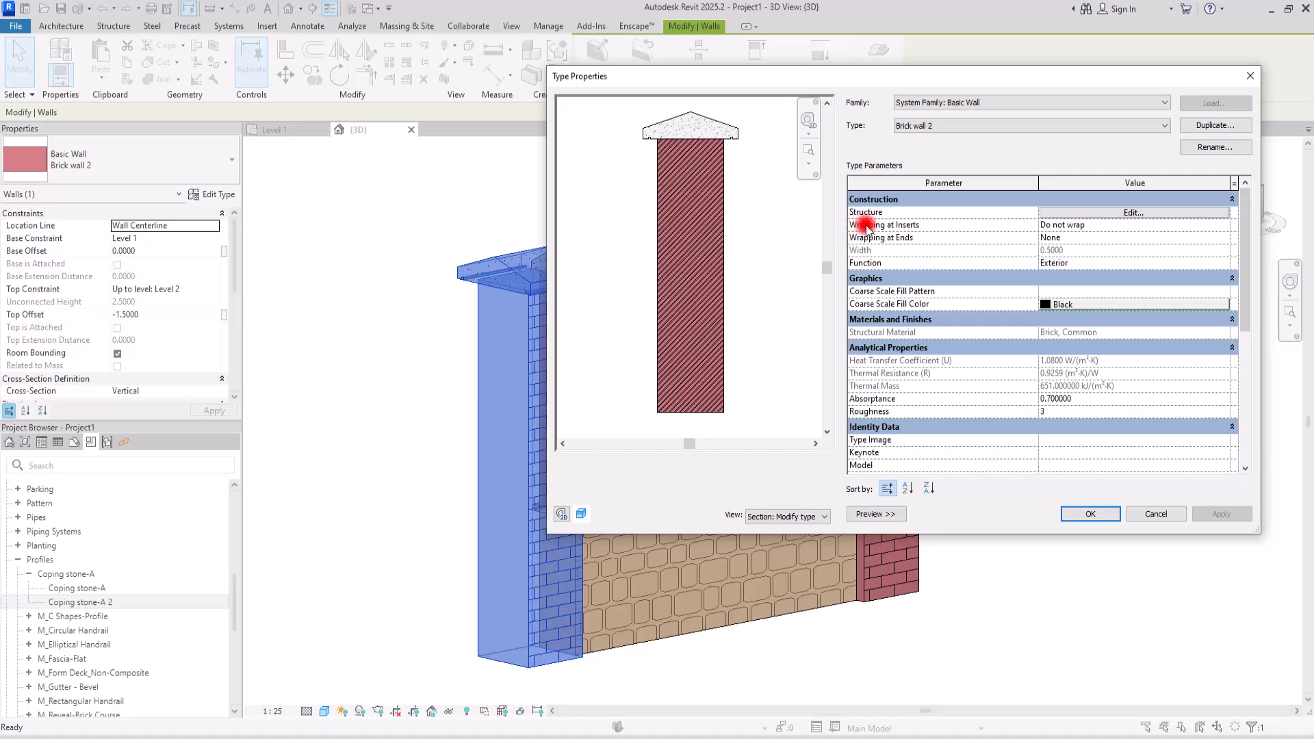
left_click(1224, 226)
left_click(1047, 273)
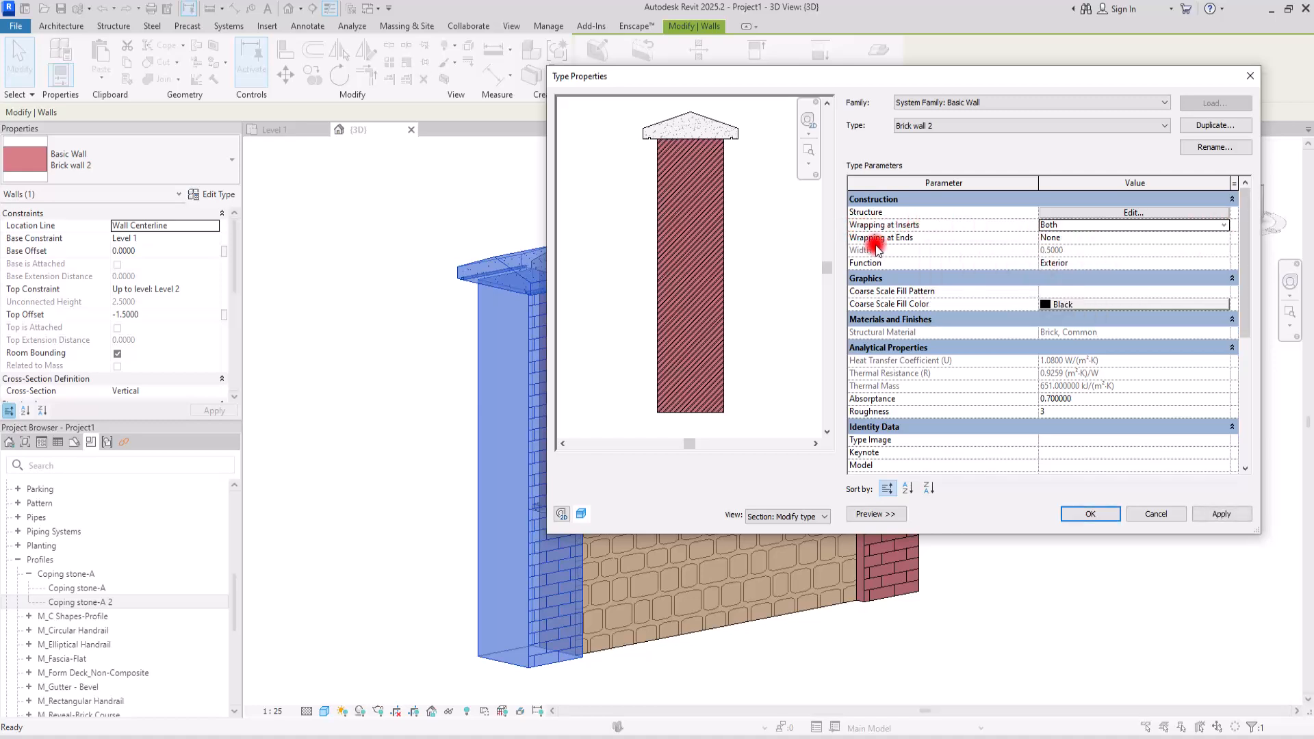
left_click(1222, 238)
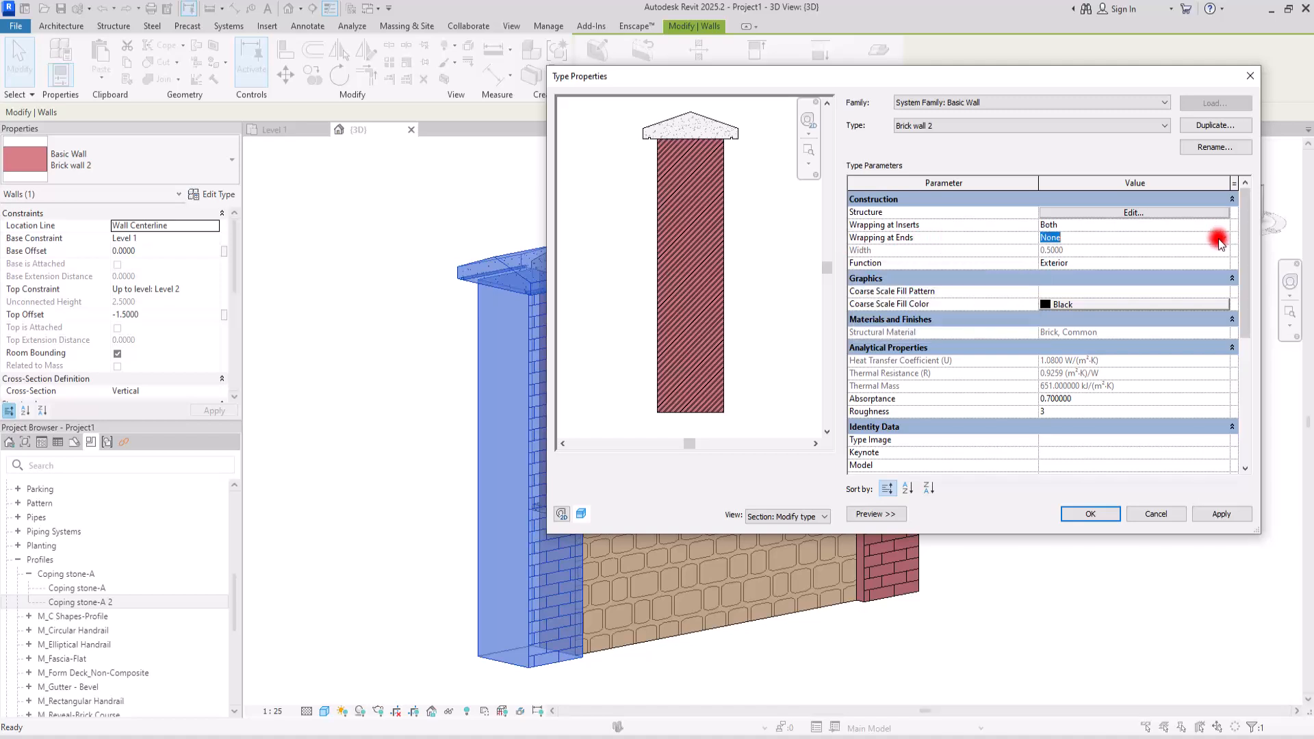
left_click(1221, 240)
left_click(1057, 264)
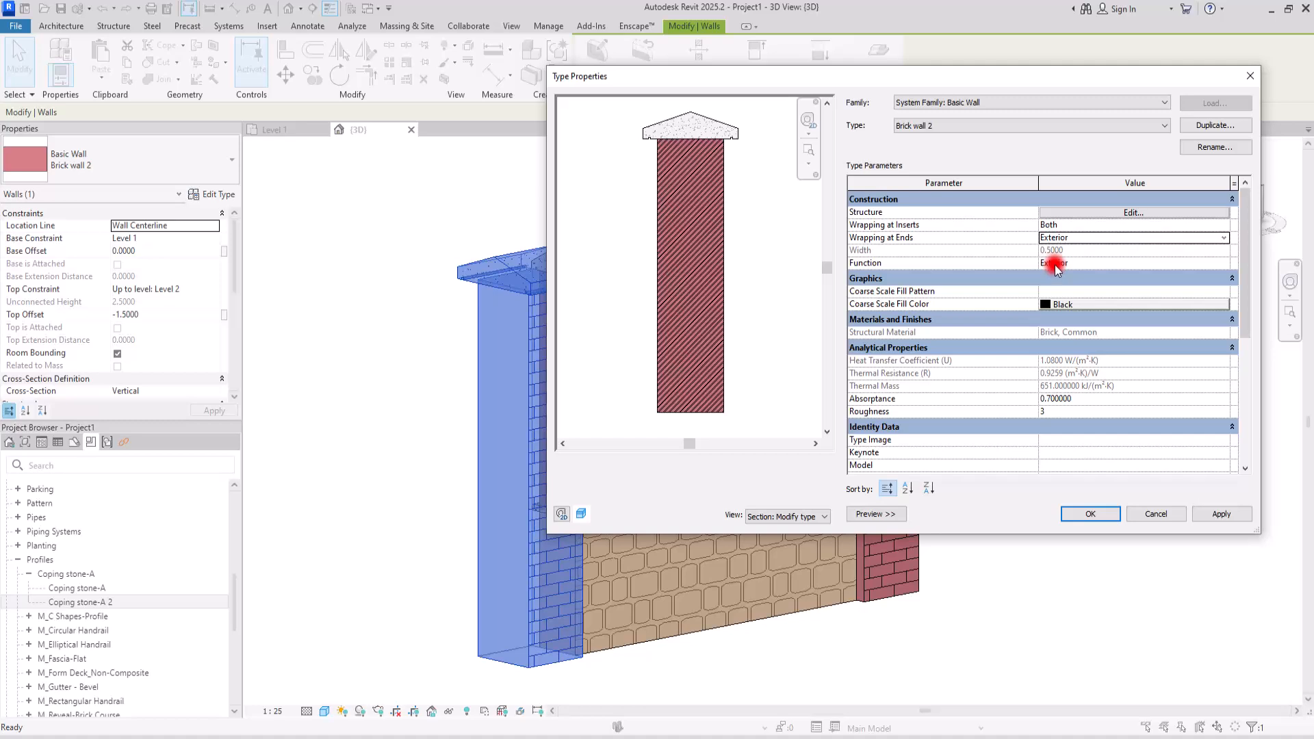
left_click(1095, 514)
left_click(1071, 471)
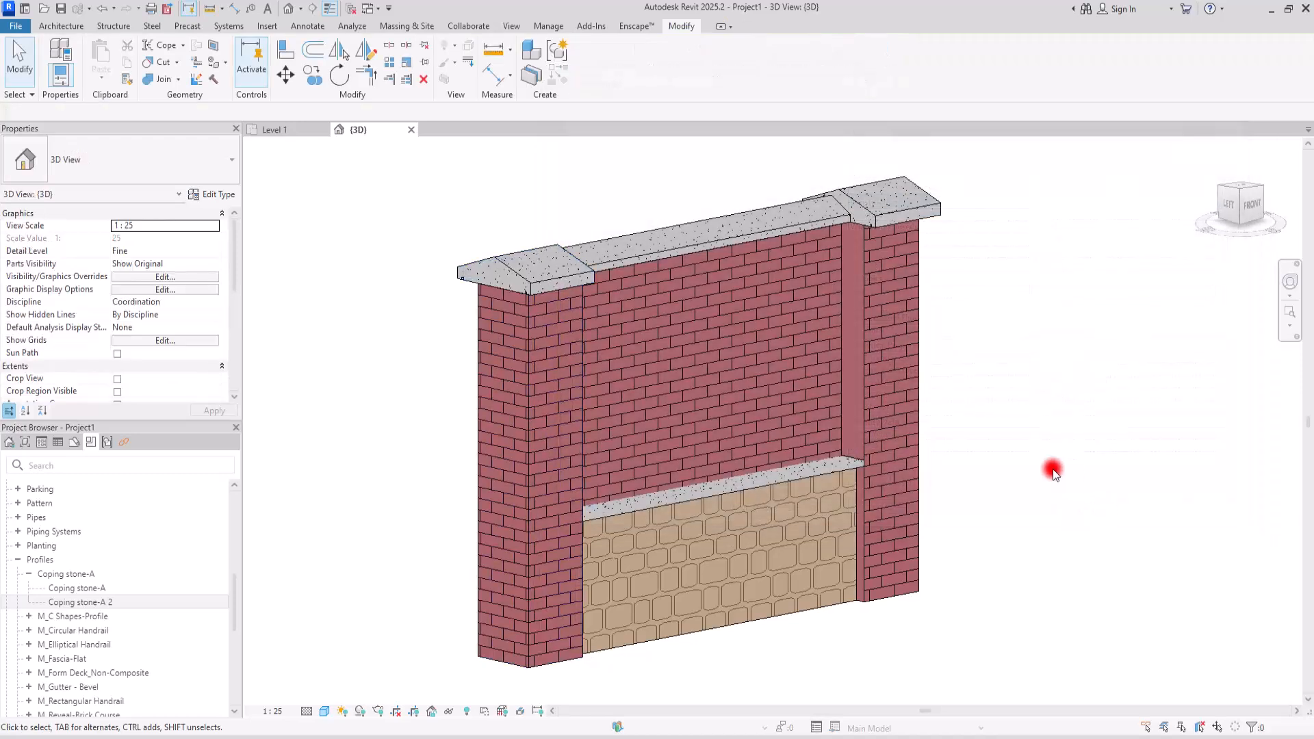
Lower the stacked wall between the pillars by setting its top offset to -1.8.
middle_click_drag(811, 489, 1052, 364, "shift")
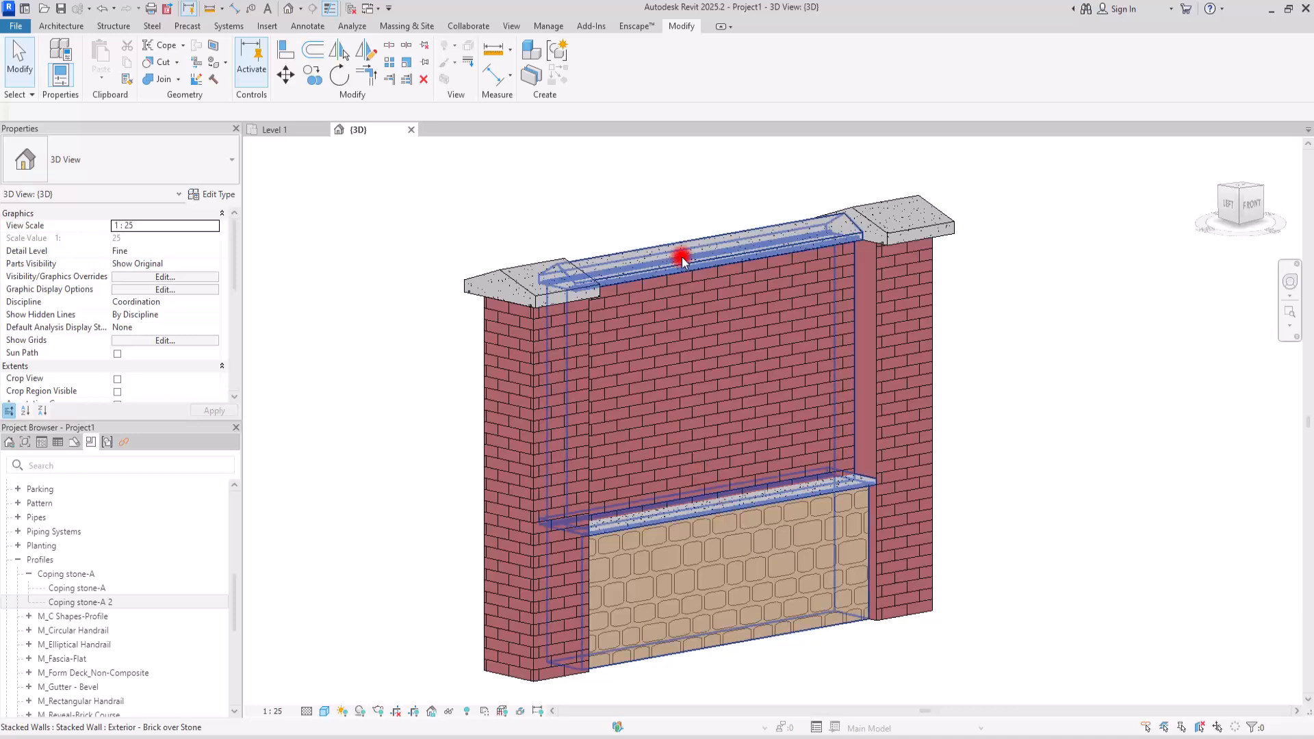
left_click(715, 508)
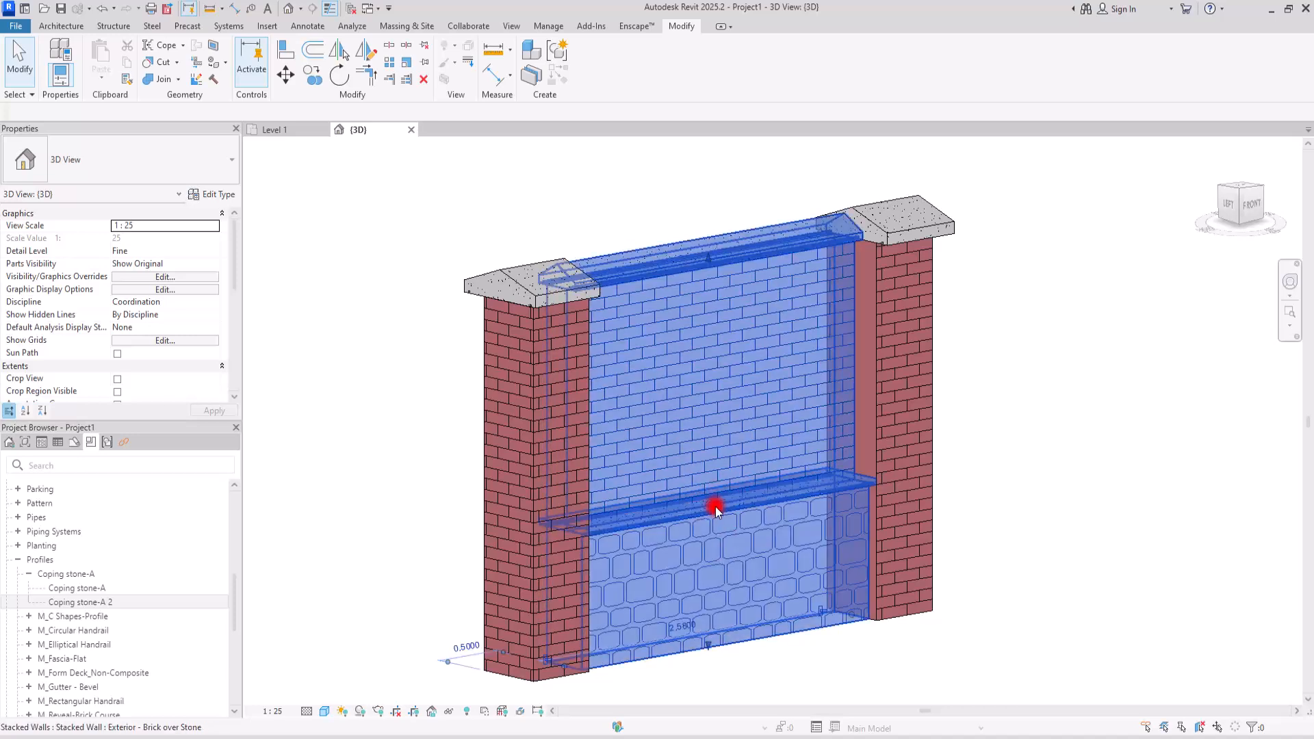
left_click(164, 312)
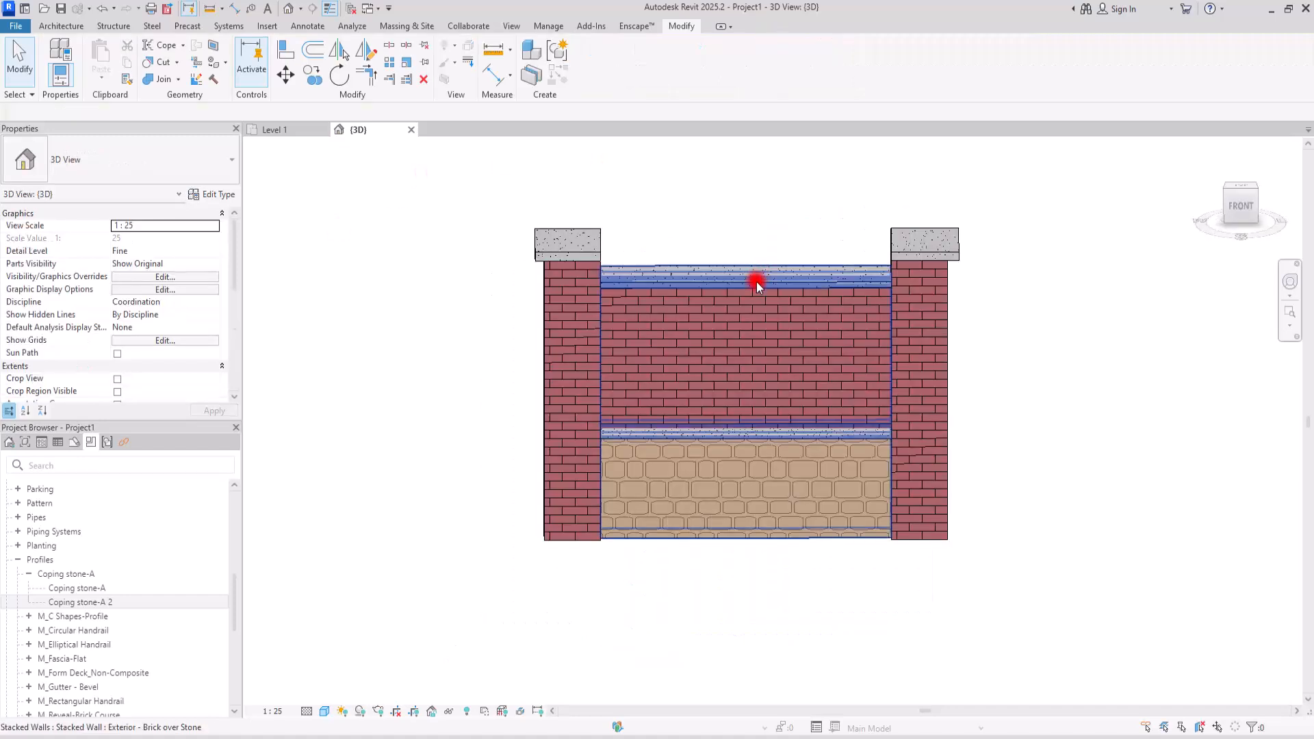
Copy the stacked wall in the Level 1 plan so the copy starts at the outer face of the second pillar.
left_click(780, 287)
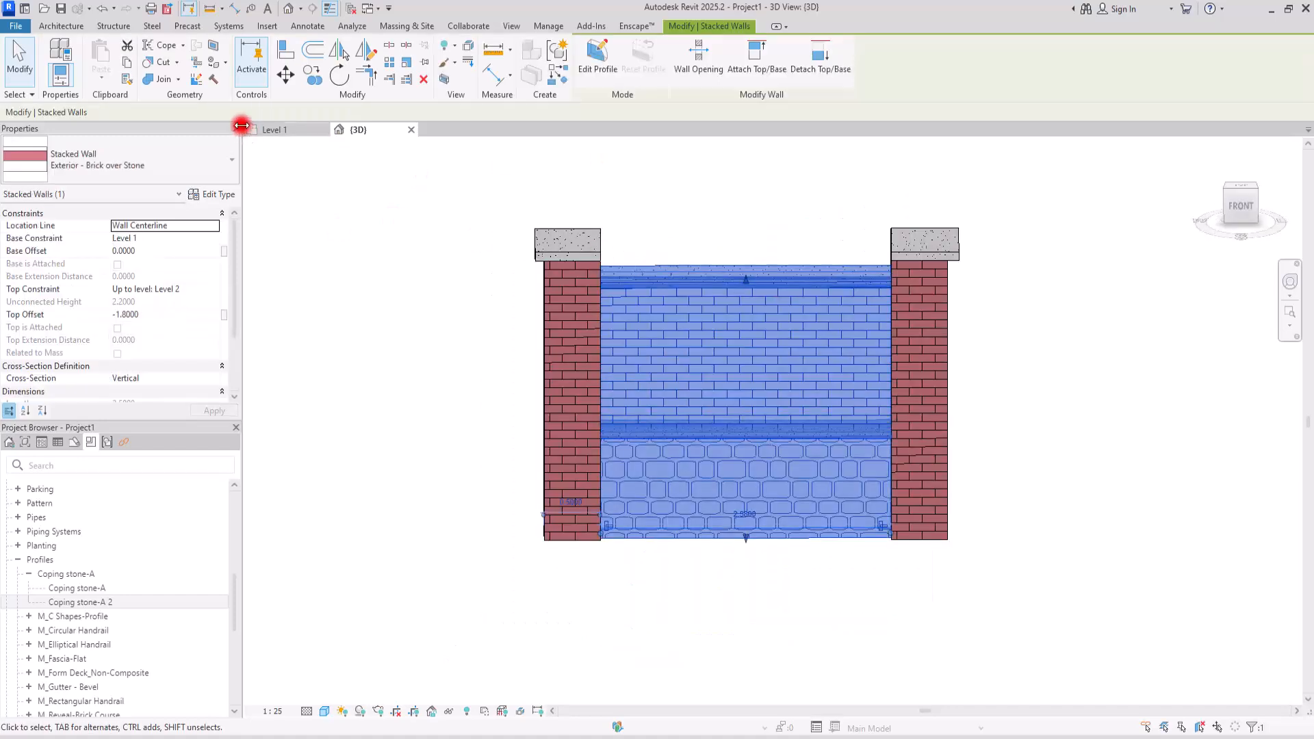
left_click(275, 130)
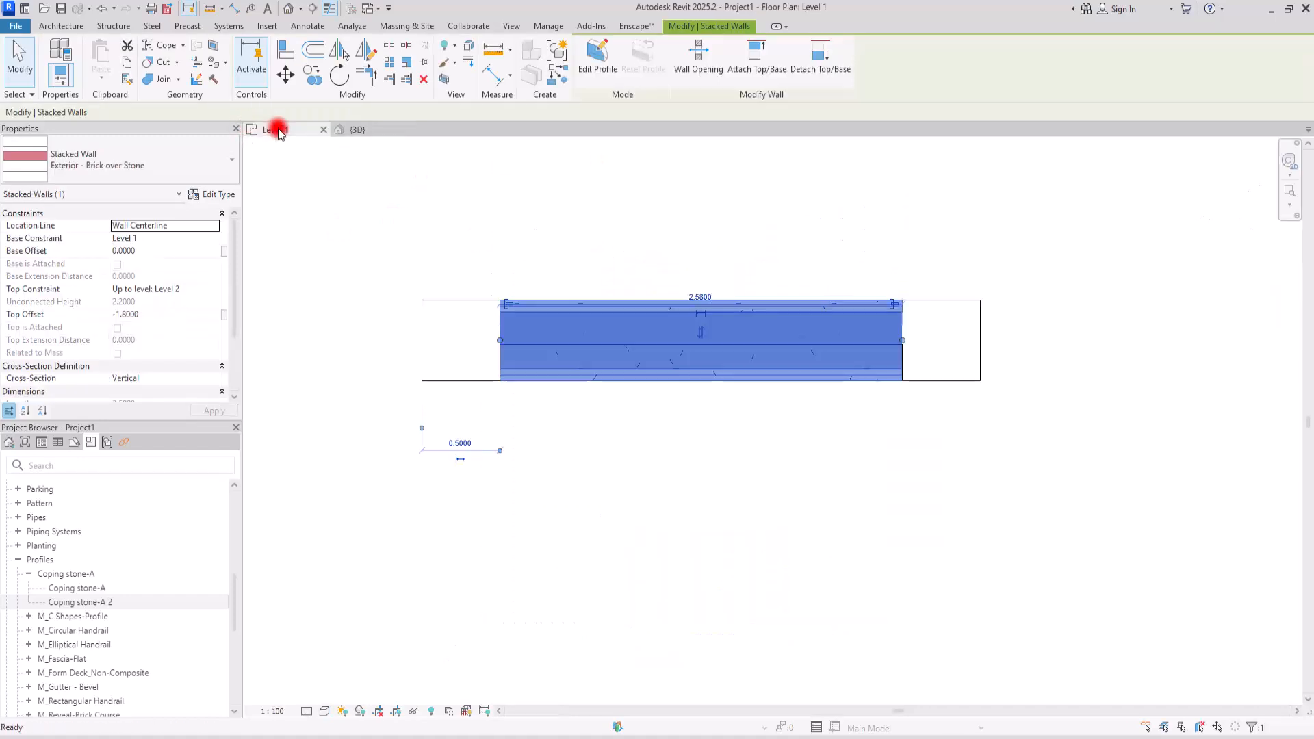
left_click(311, 74)
left_click(499, 299)
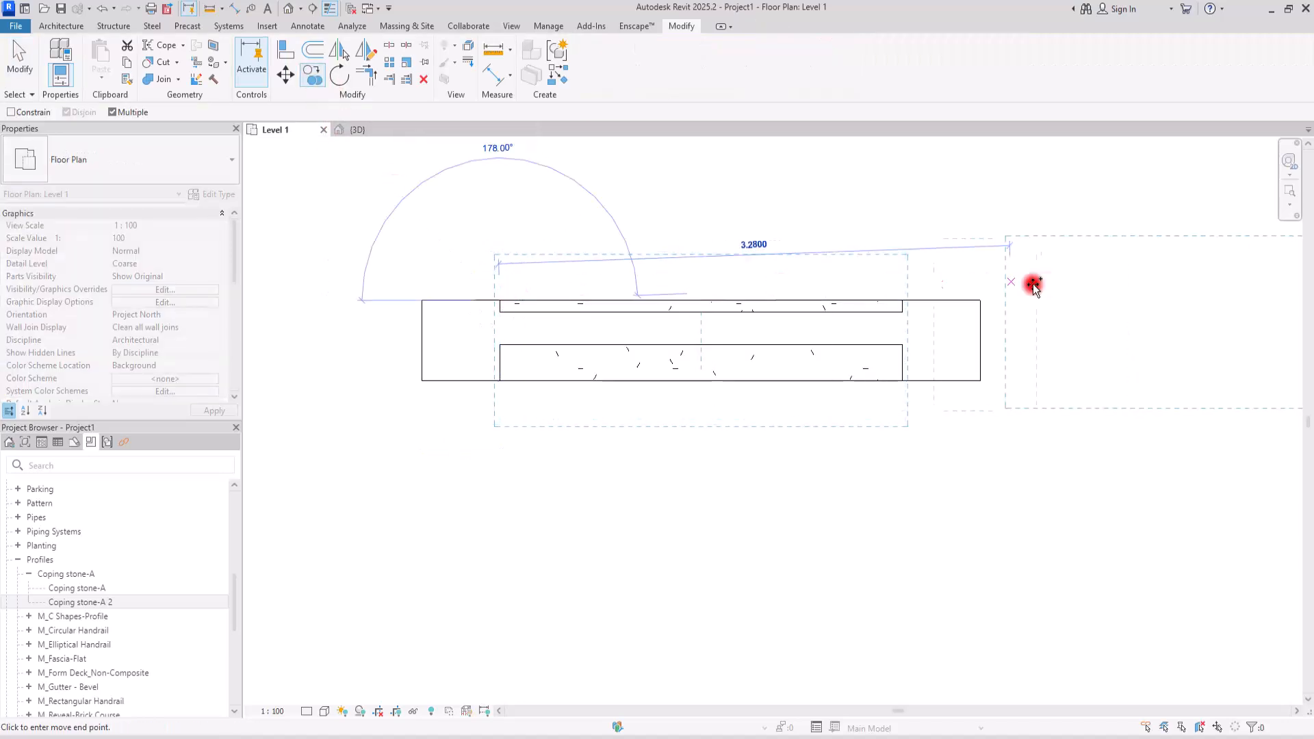
left_click(983, 301)
key("Escape")
Extend the middle pillar's coping sweep in the 3D view slightly beyond the face toward the first wall section.
left_click(928, 335)
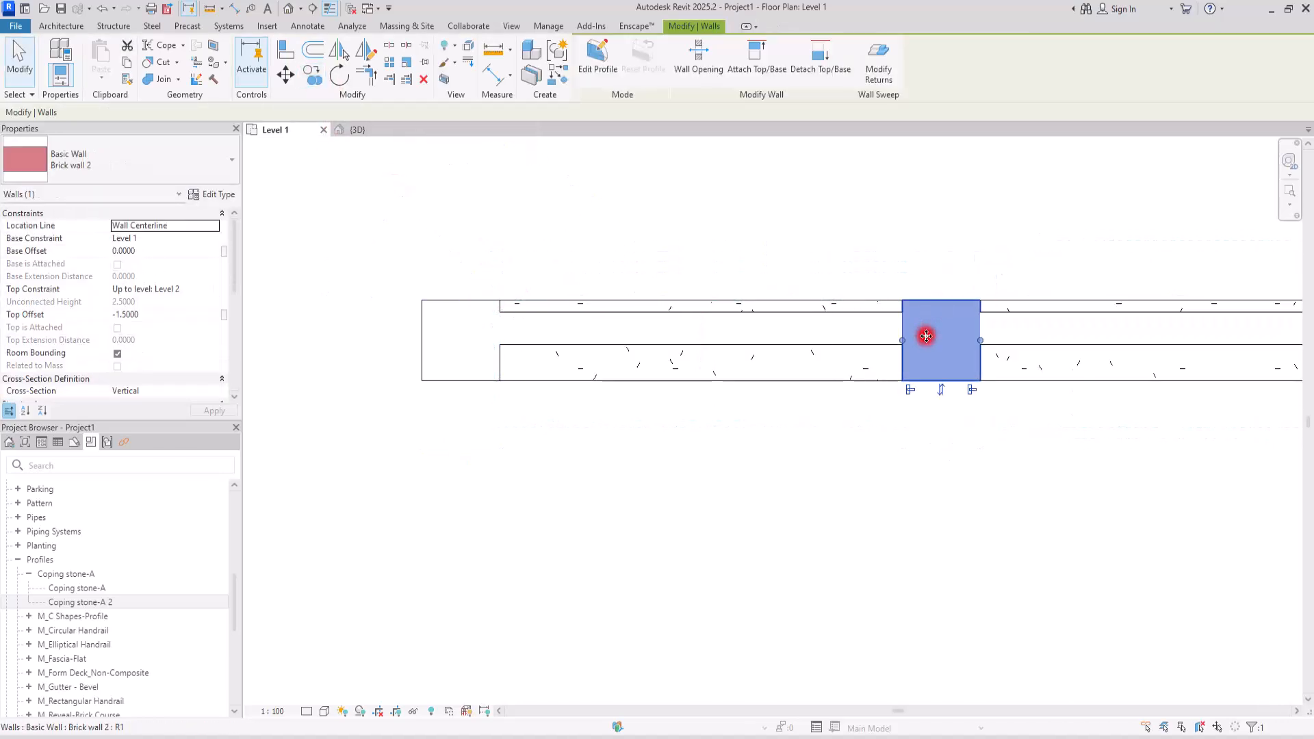
left_click(390, 130)
scroll(862, 277, "up", 3)
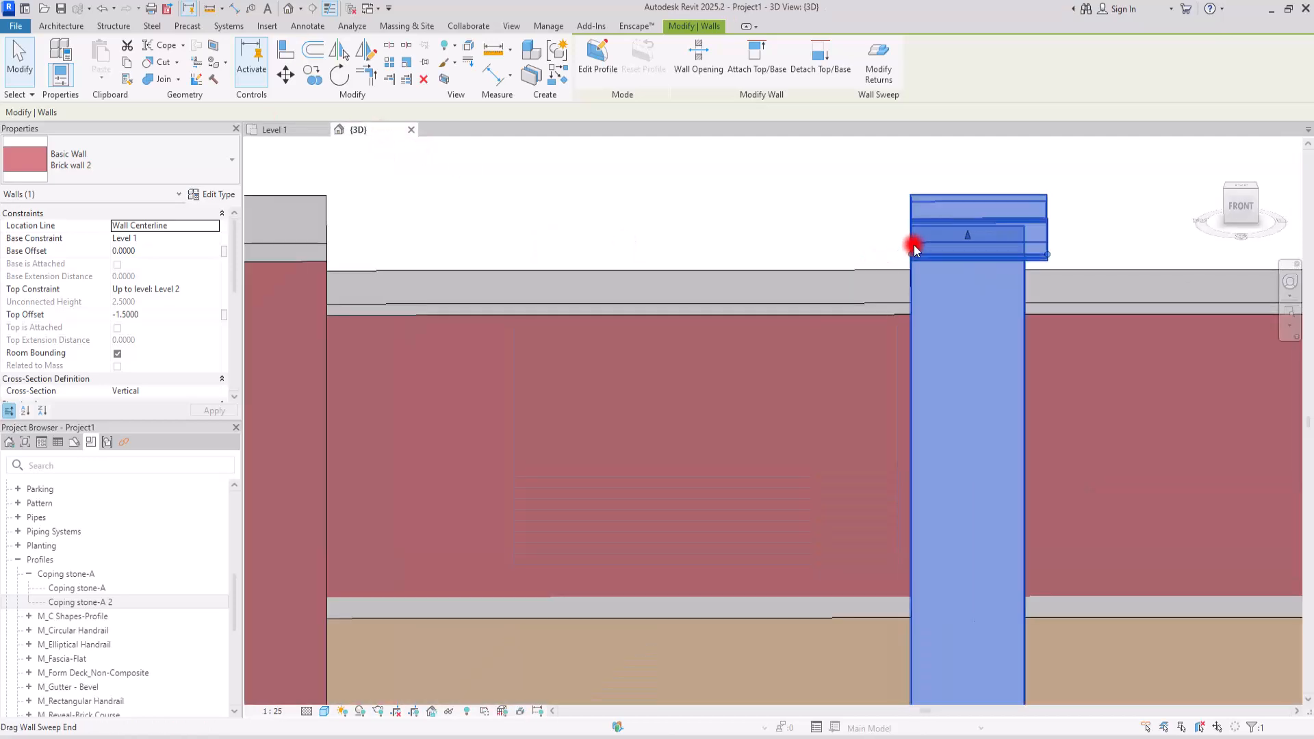
scroll(912, 247, "up", 2)
left_click_drag(904, 264, 894, 269)
Extend the end pillar's coping sweep slightly beyond its inner face, over the adjoining stacked wall.
scroll(953, 313, "down", 5)
left_click(461, 288)
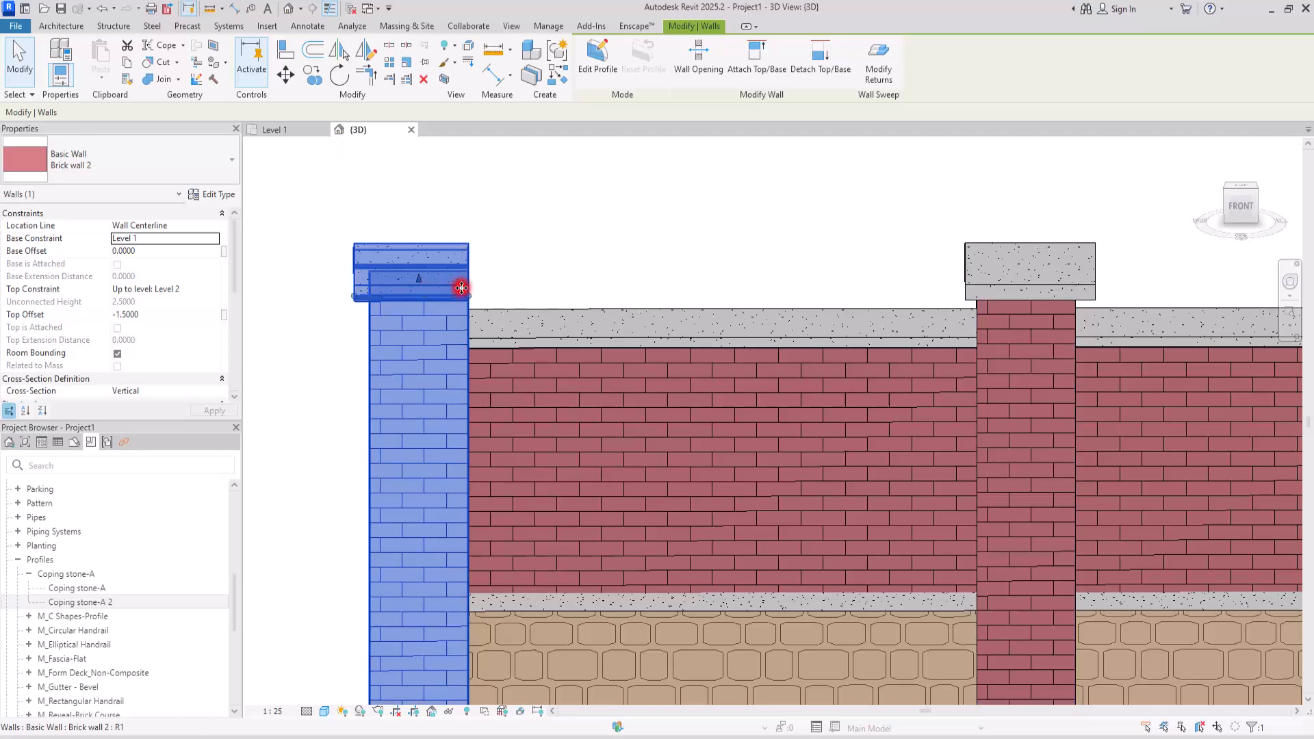
left_click_drag(469, 297, 493, 296)
left_click(549, 215)
scroll(531, 246, "down", 3)
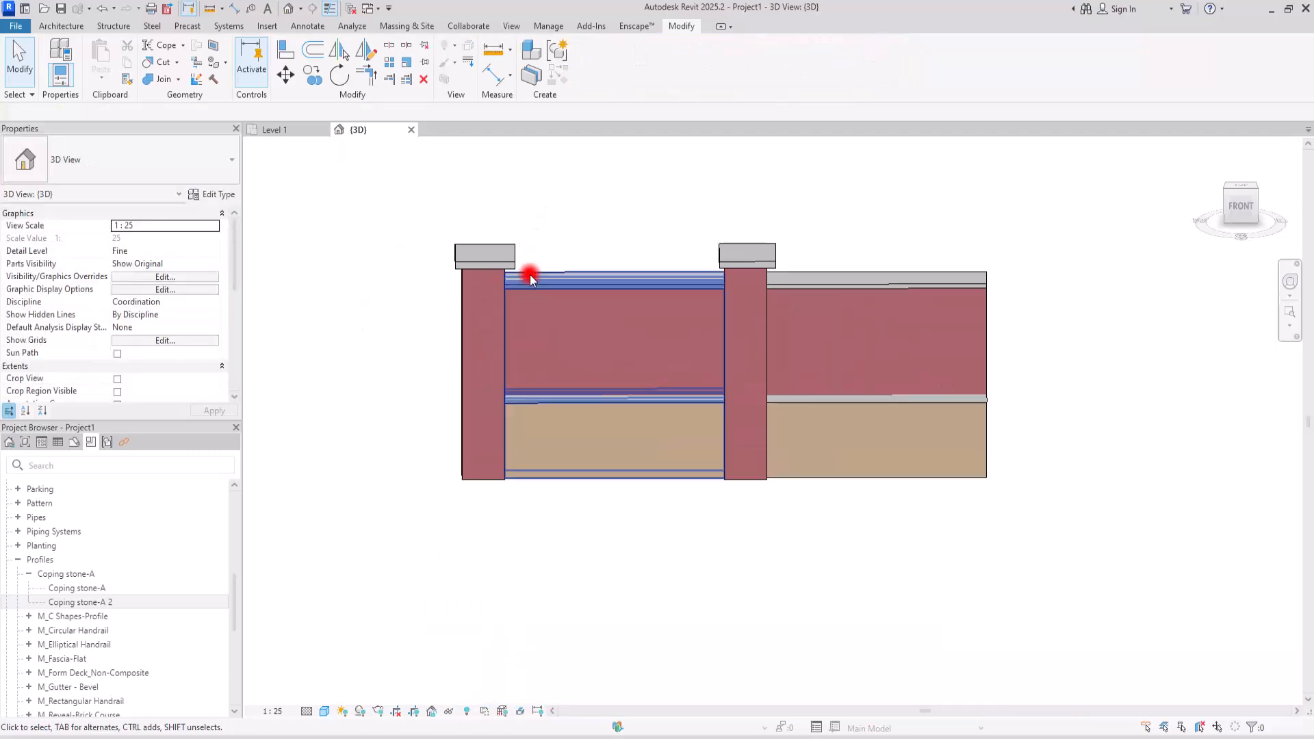
middle_click_drag(709, 372, 648, 231, "shift")
scroll(656, 229, "up", 2)
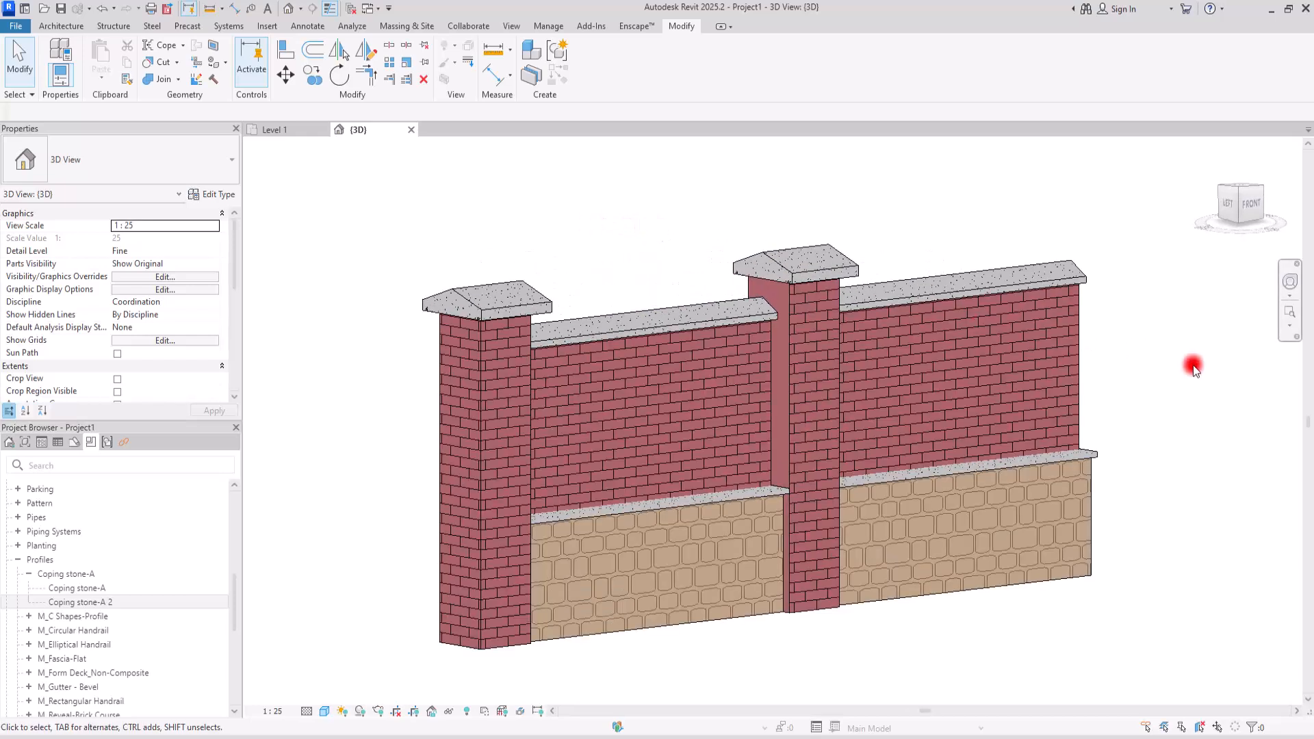